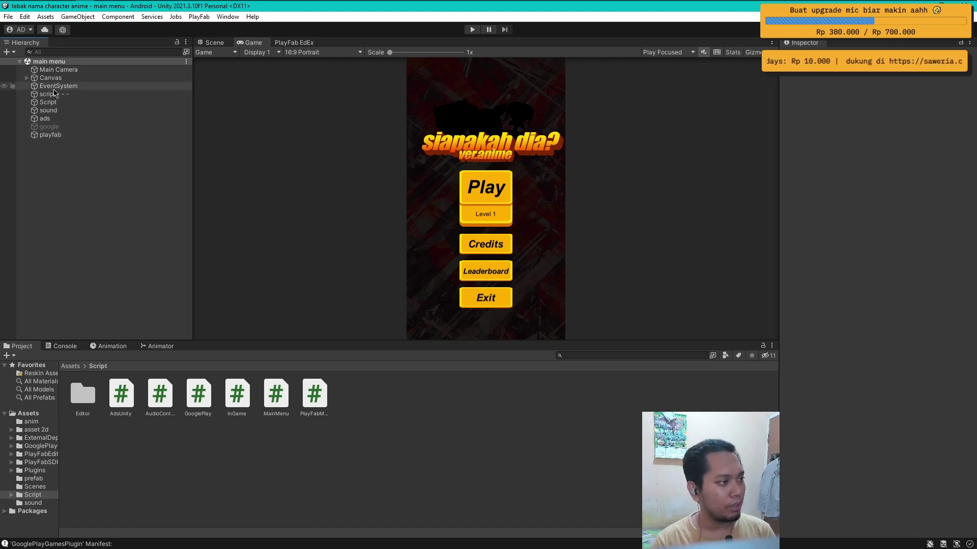
# Step: Select the Canvas in the Hierarchy and expand it to list its child objects
pyautogui.click(22, 80)
pyautogui.click(27, 78)
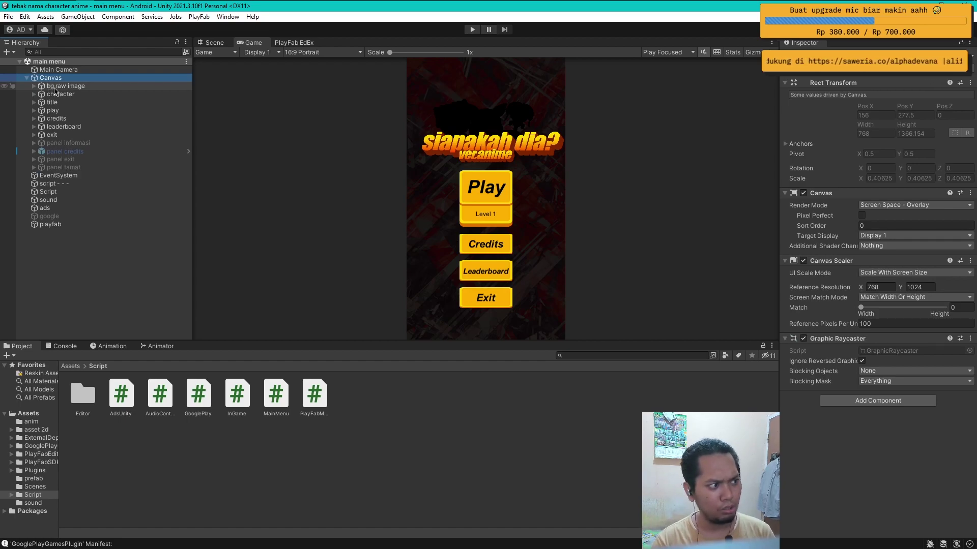
pyautogui.moveTo(111, 3)
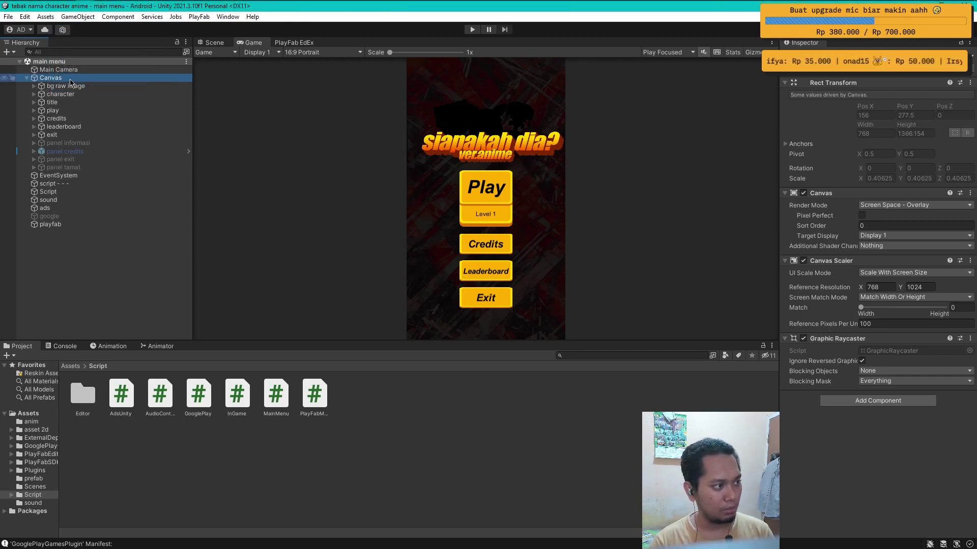
# Step: Add an Image named 'panel login' under the Canvas, stretched to fill the screen
pyautogui.rightClick(58, 77)
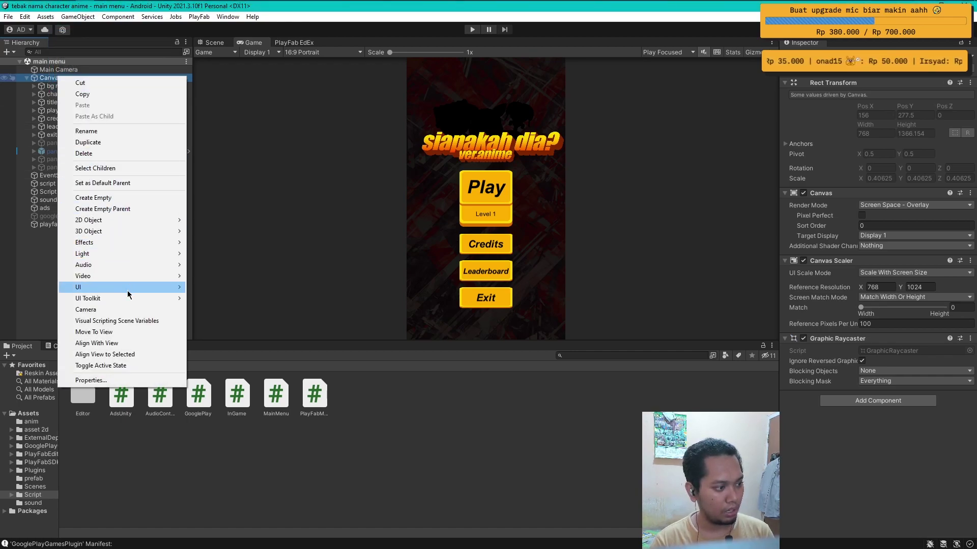
pyautogui.moveTo(127, 294)
pyautogui.click(203, 286)
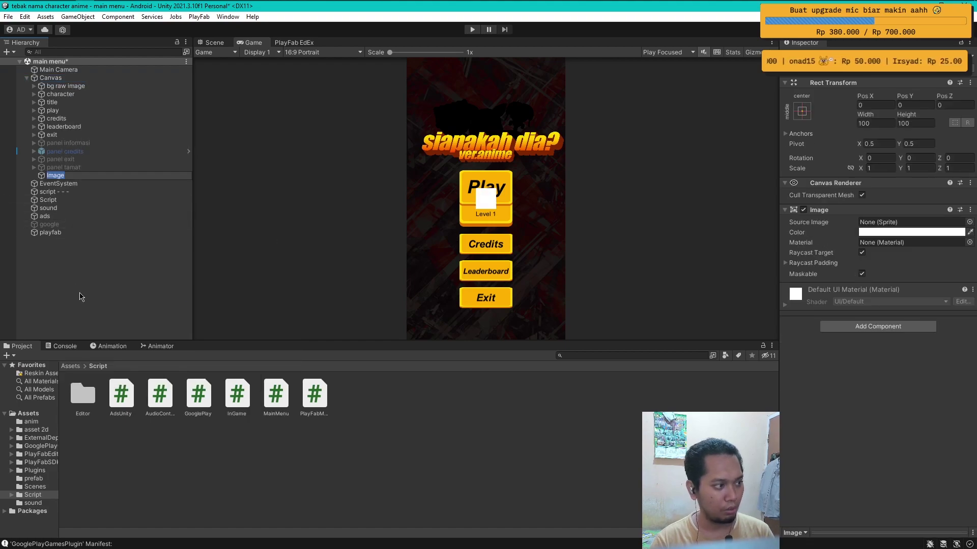
pyautogui.write('panel login')
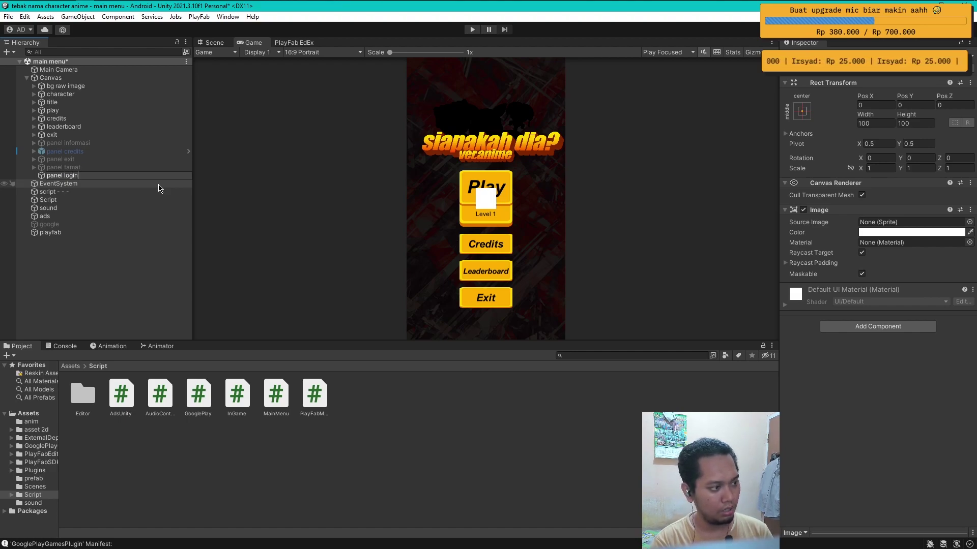
pyautogui.press('Return')
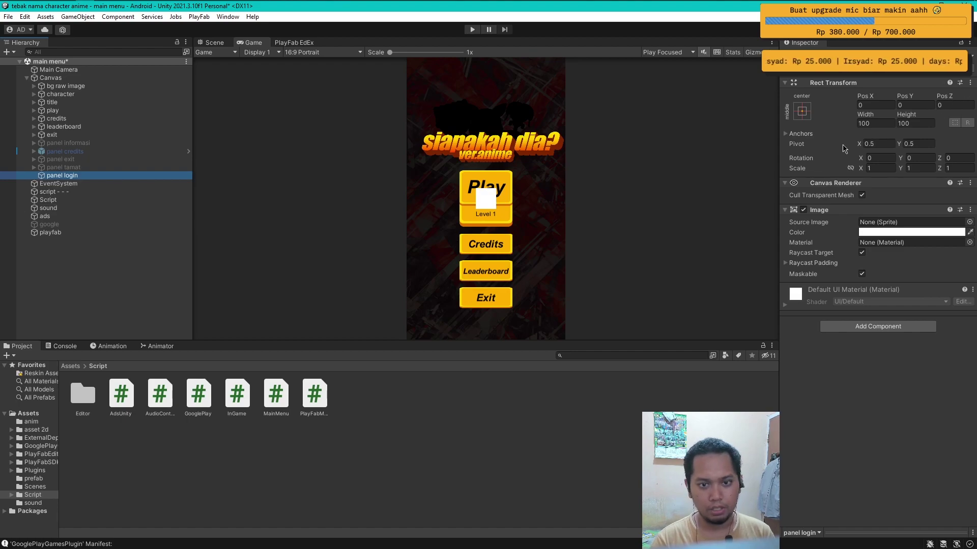
pyautogui.click(802, 111)
pyautogui.keyDown('alt'); pyautogui.click(911, 264); pyautogui.keyUp('alt')
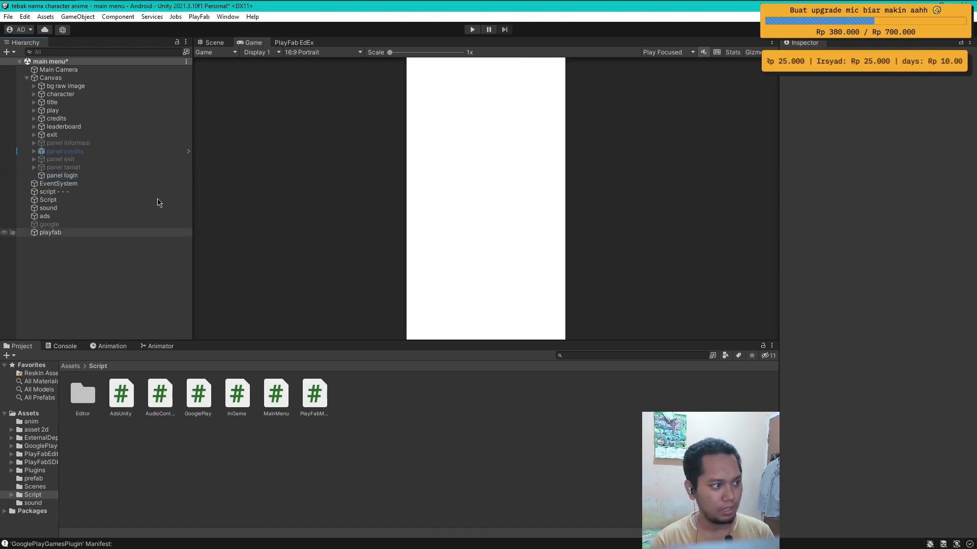
pyautogui.click(62, 175)
# Step: Tint panel login light grey with RGB 200, 200, 200
pyautogui.click(909, 232)
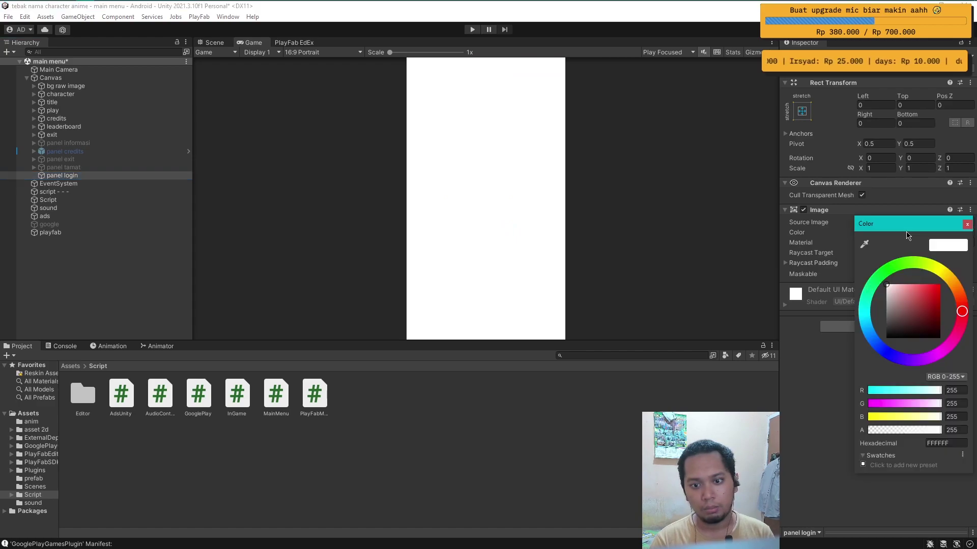
pyautogui.click(889, 301)
pyautogui.click(956, 392)
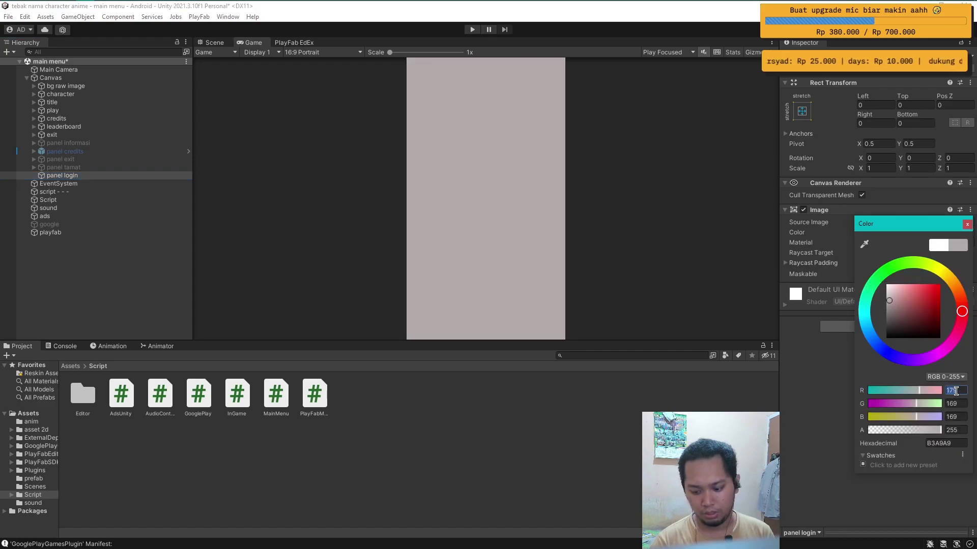
pyautogui.write('200')
pyautogui.press('Tab')
pyautogui.write('200')
pyautogui.press('Tab')
pyautogui.write('20')
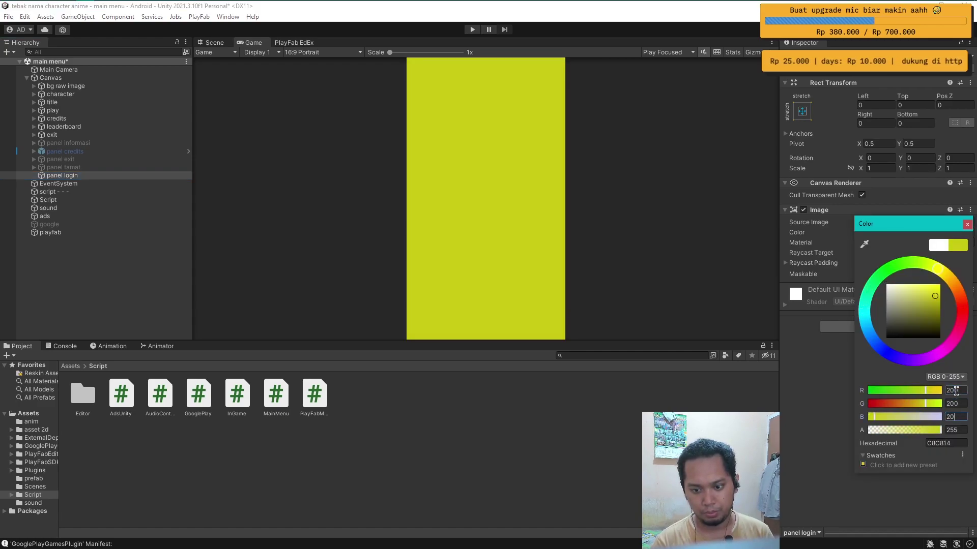
pyautogui.write('0')
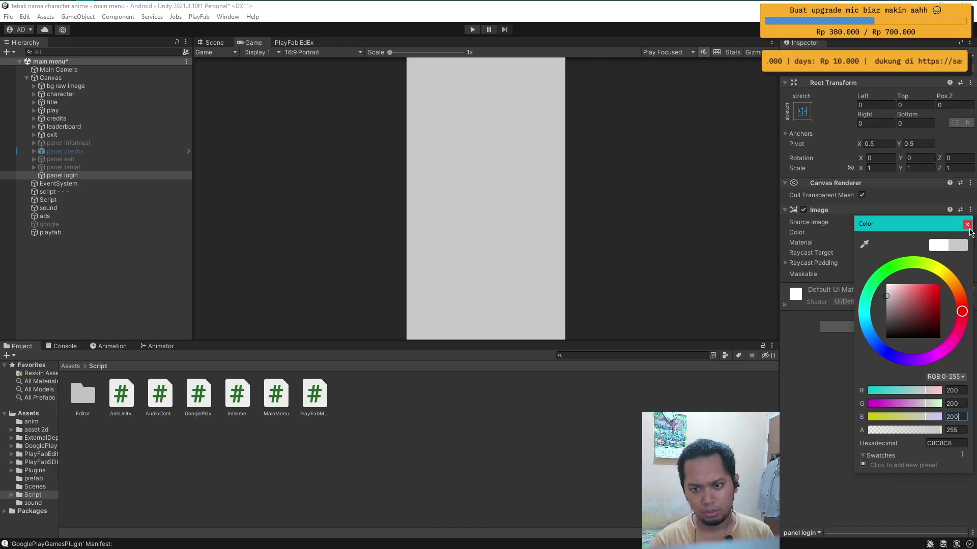
pyautogui.click(967, 225)
pyautogui.doubleClick(59, 176)
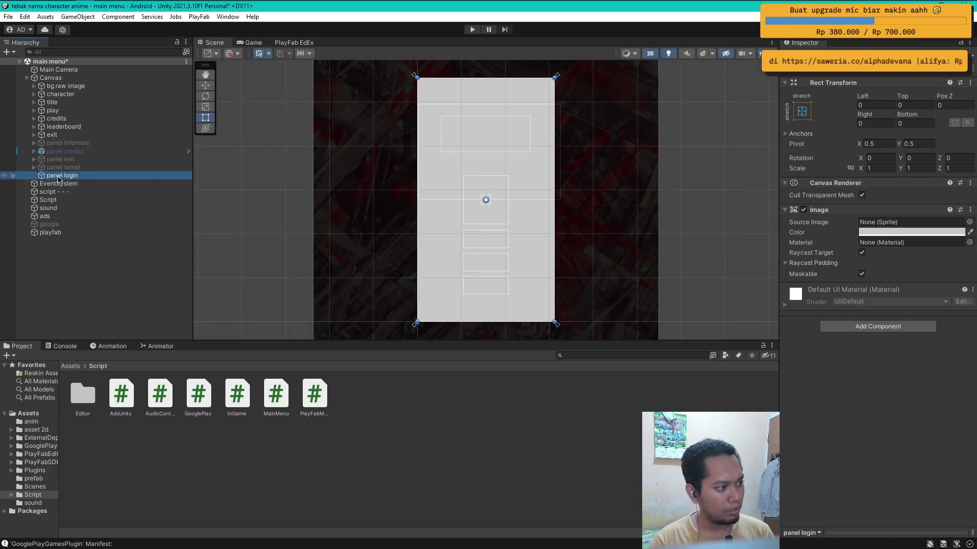
# Step: Add a legacy Text under panel login with centred alignment and black colour
pyautogui.rightClick(58, 177)
pyautogui.moveTo(133, 390)
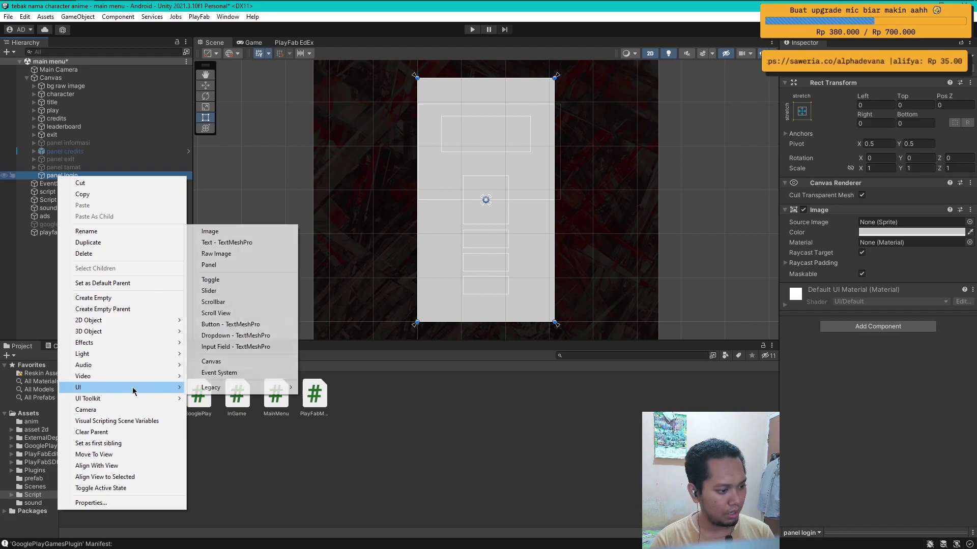
pyautogui.moveTo(249, 390)
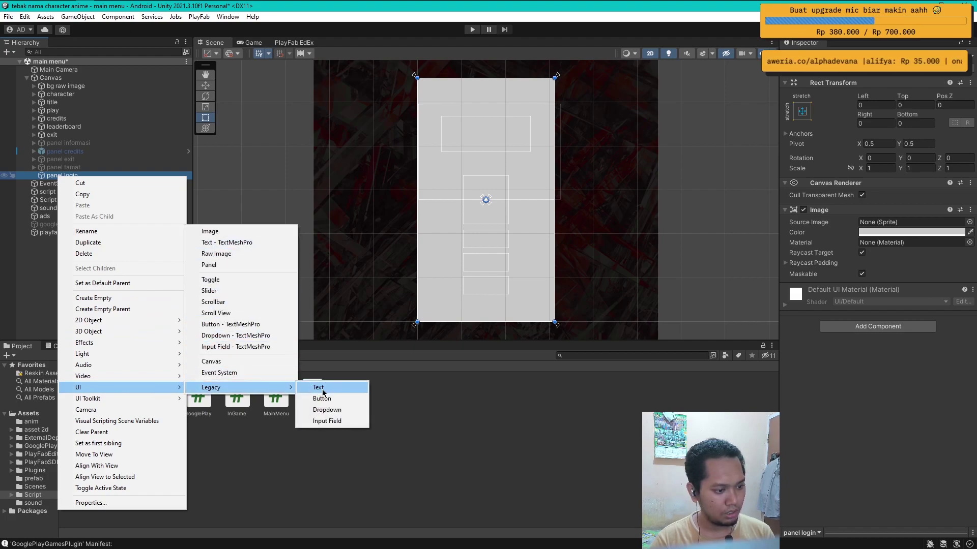
pyautogui.click(322, 388)
pyautogui.click(873, 326)
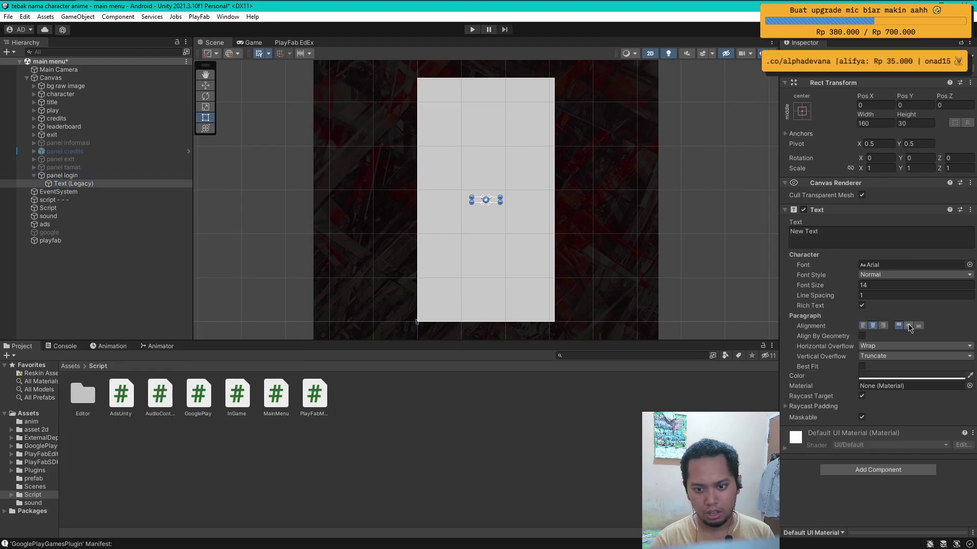
pyautogui.click(910, 328)
pyautogui.click(894, 376)
pyautogui.click(897, 399)
pyautogui.click(968, 304)
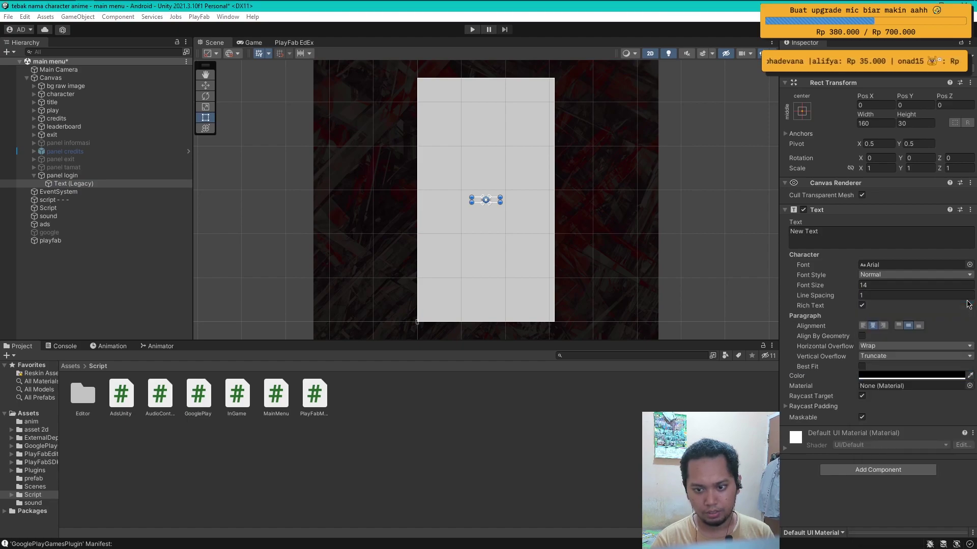
# Step: Make the text box 500 by 100, reading 'Loading. . .' in italic at size 50
pyautogui.click(884, 123)
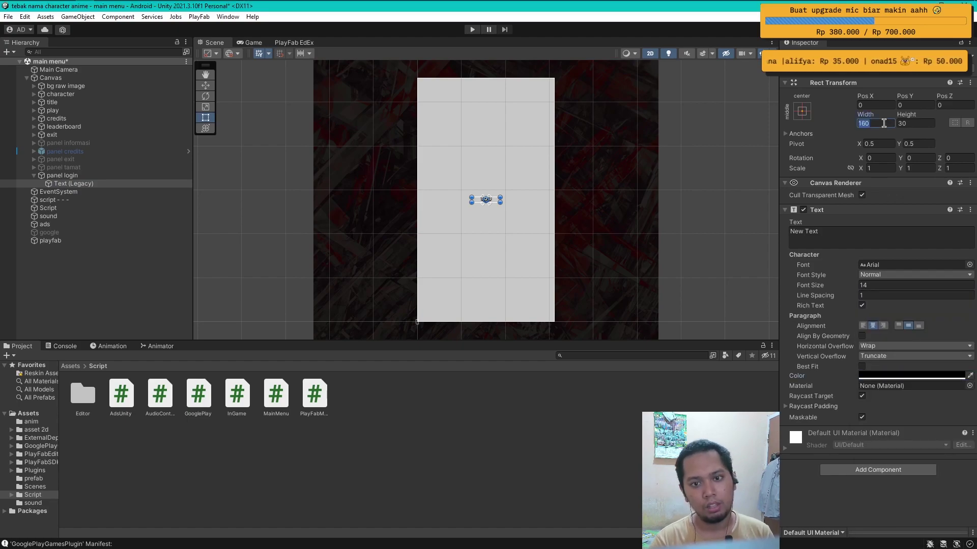
pyautogui.write('500')
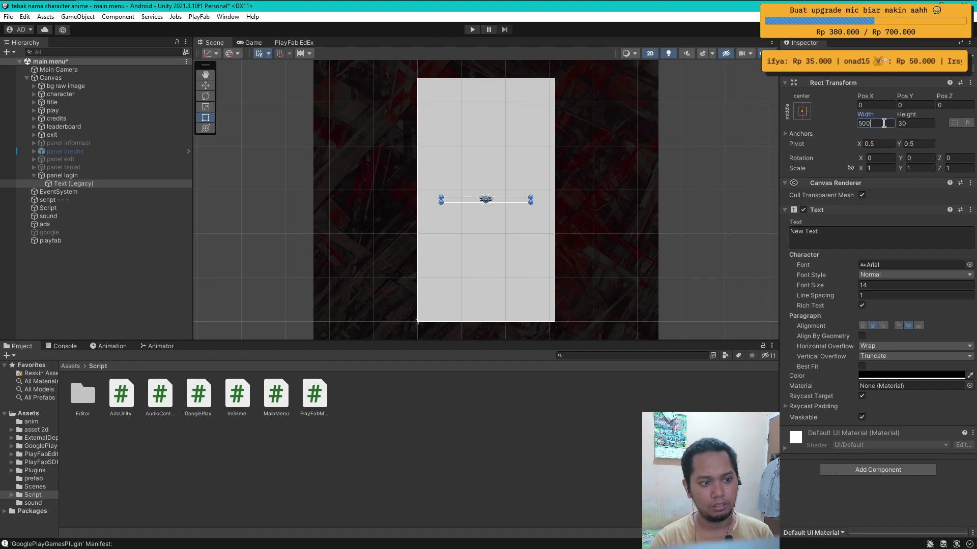
pyautogui.press('Tab')
pyautogui.write('100')
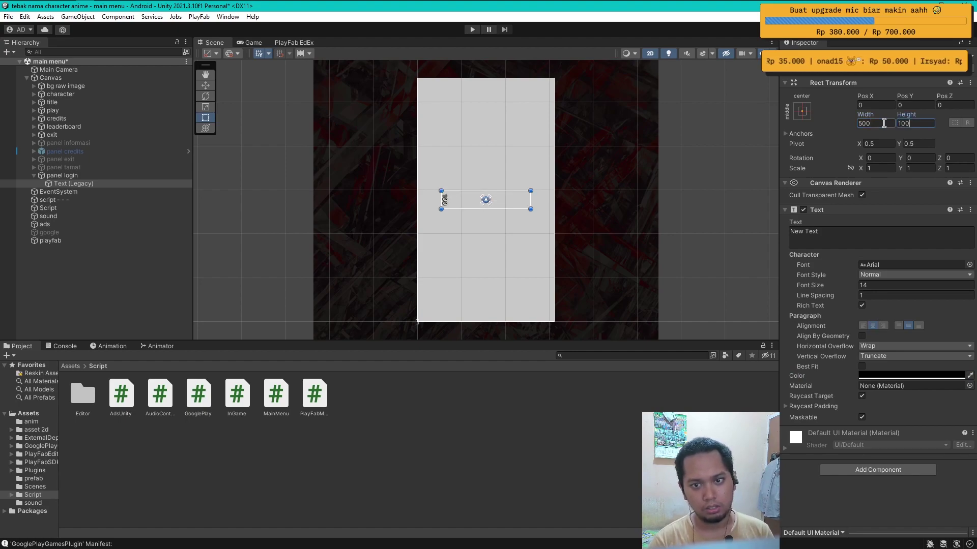
pyautogui.click(875, 240)
pyautogui.write('Loadi')
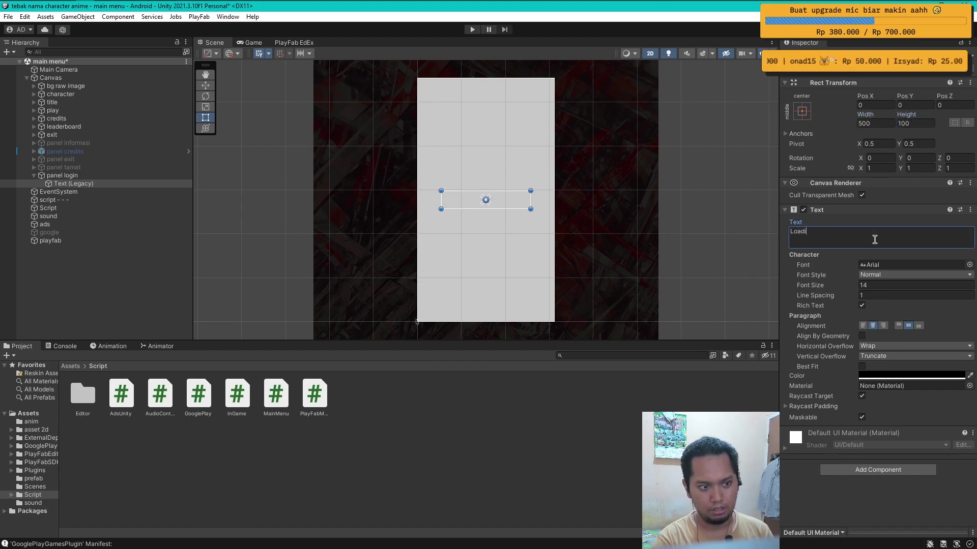
pyautogui.write('ng. . .')
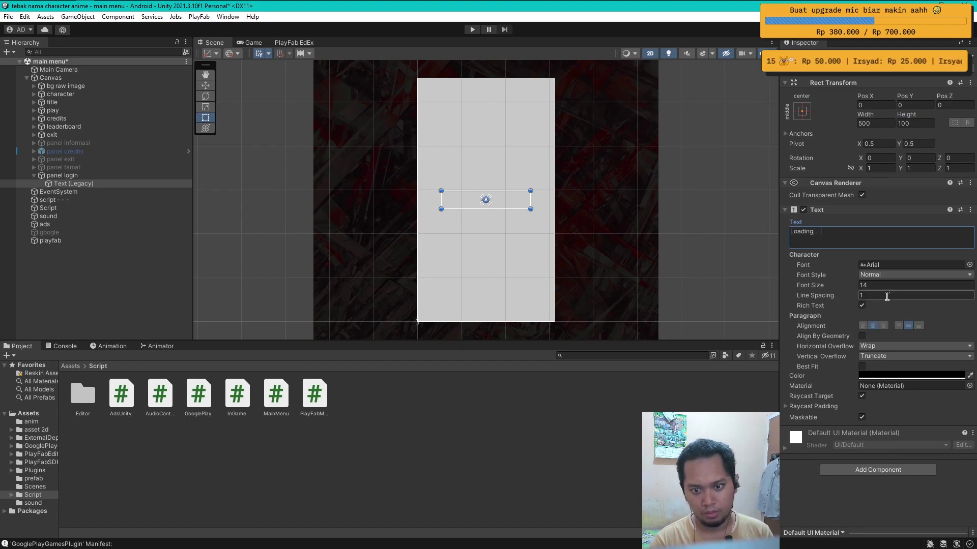
pyautogui.click(885, 275)
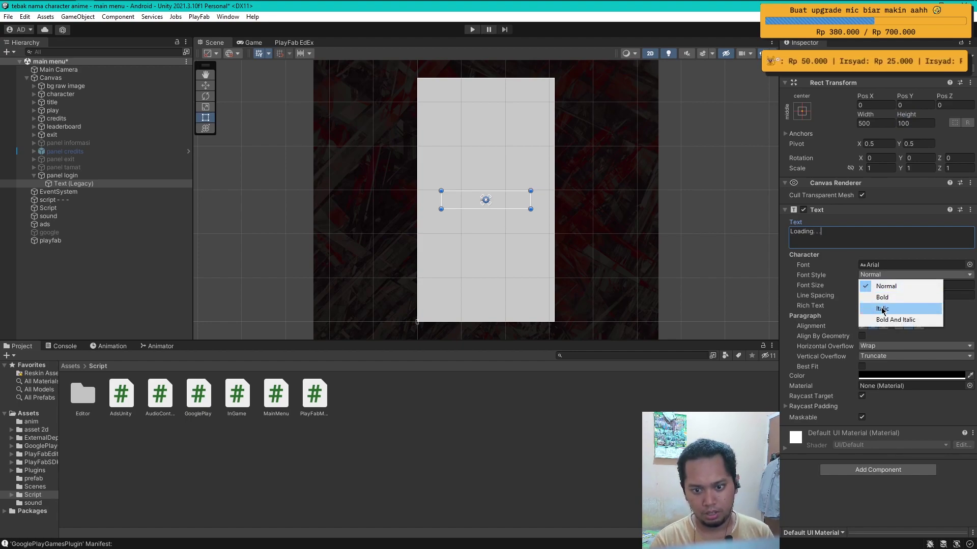
pyautogui.click(881, 307)
pyautogui.click(876, 286)
pyautogui.write('50')
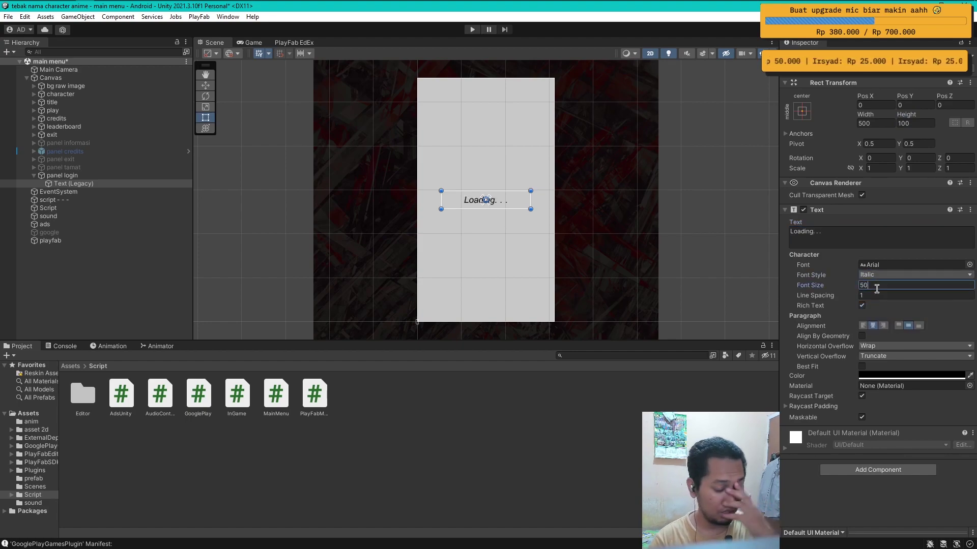
# Step: Preview the loading text in the Game view, then reselect panel login in the Scene view
pyautogui.click(246, 47)
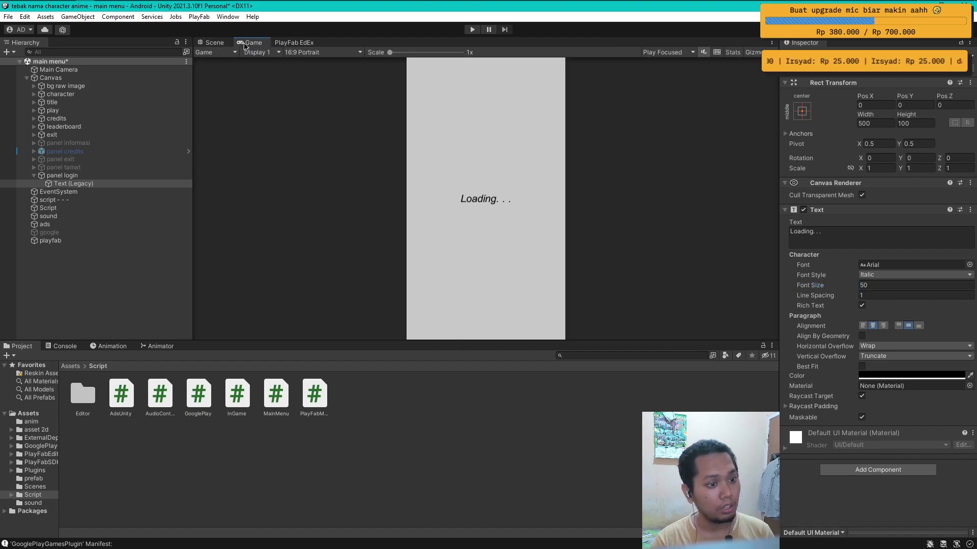
pyautogui.click(227, 45)
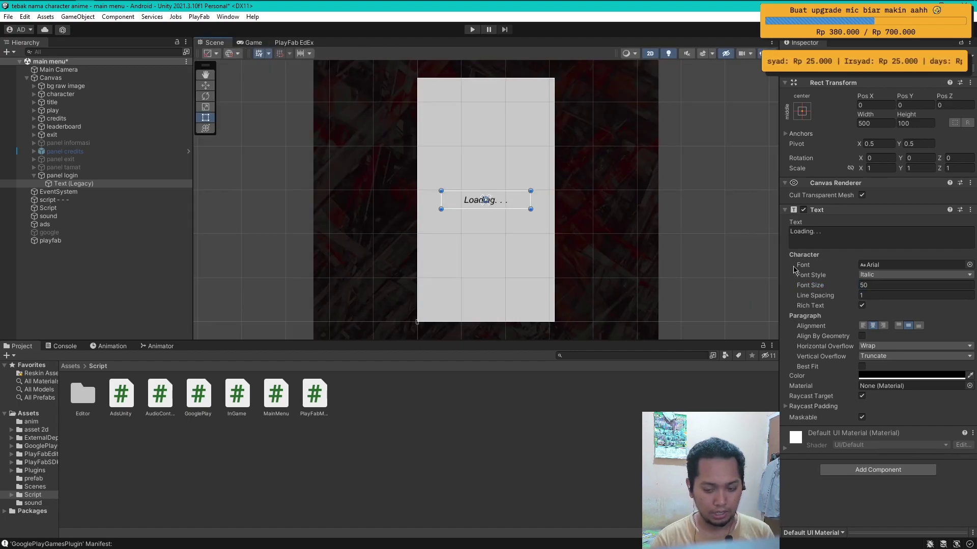
pyautogui.click(79, 184)
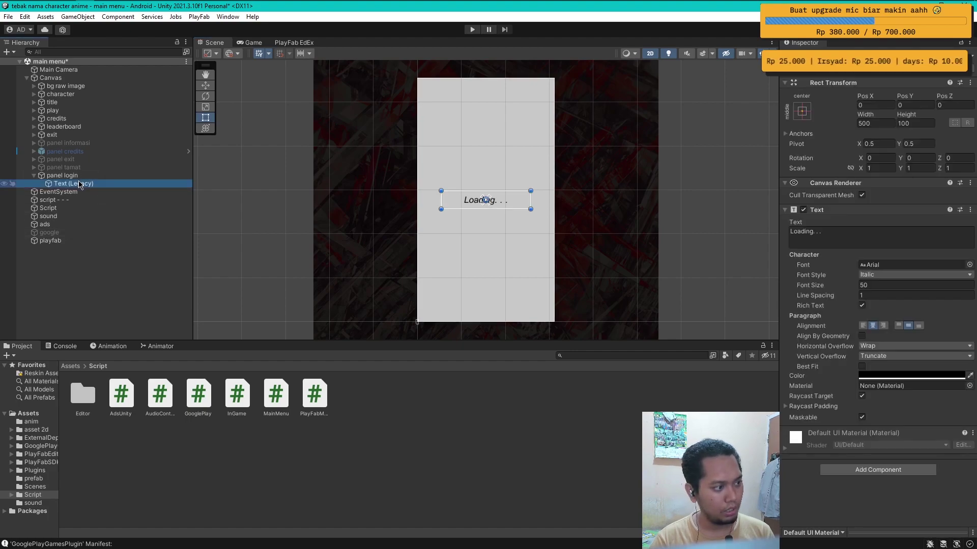
pyautogui.click(75, 177)
pyautogui.rightClick(75, 177)
# Step: Add an empty GameObject under panel login, then undo it
pyautogui.click(65, 211)
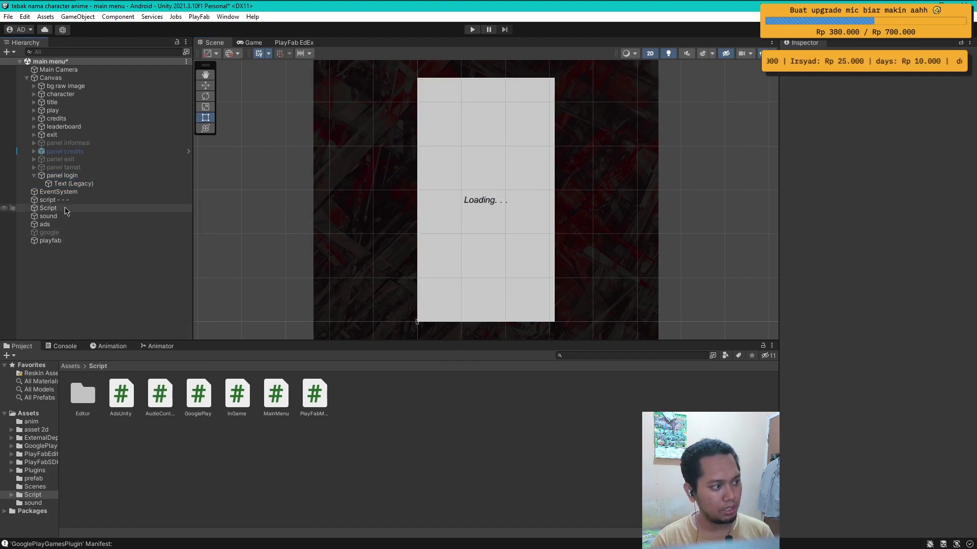
pyautogui.click(64, 175)
pyautogui.rightClick(70, 175)
pyautogui.click(122, 296)
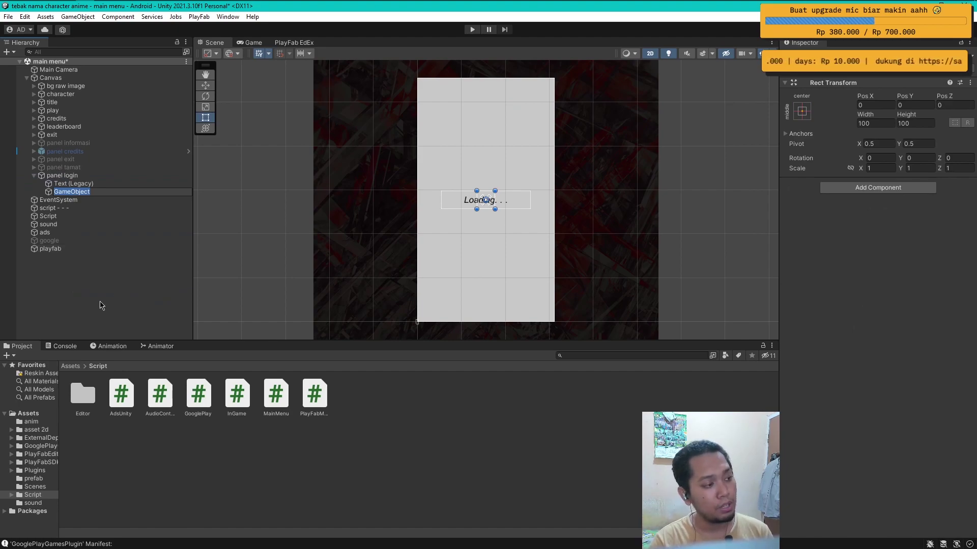
pyautogui.click(77, 294)
pyautogui.click(70, 192)
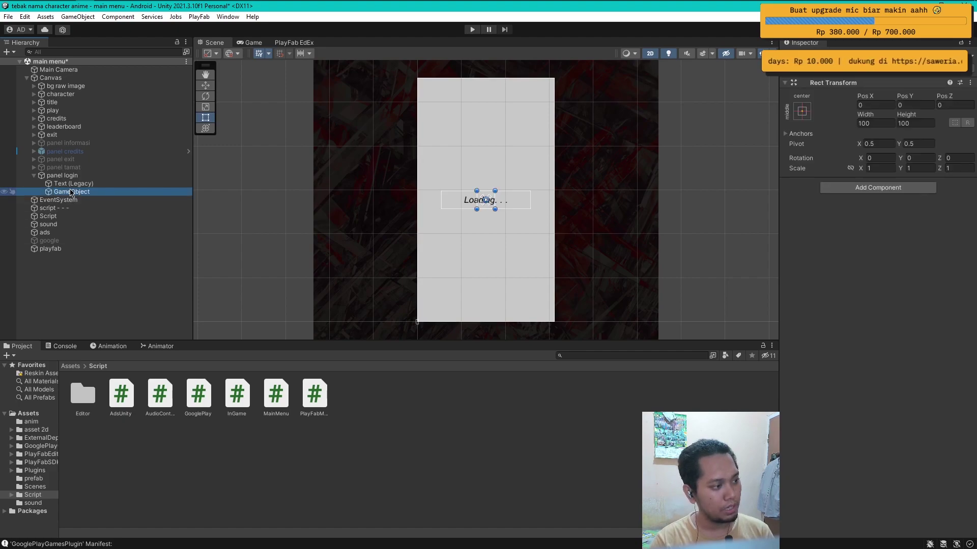
pyautogui.hotkey('ctrl', 'z')
# Step: Add an Image child under panel login sized 500 by 500
pyautogui.rightClick(68, 176)
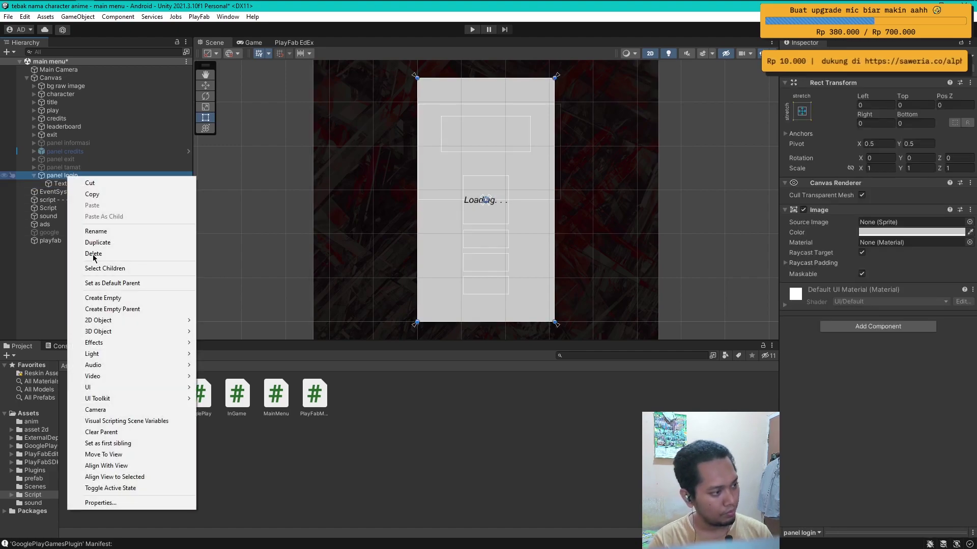
pyautogui.moveTo(111, 388)
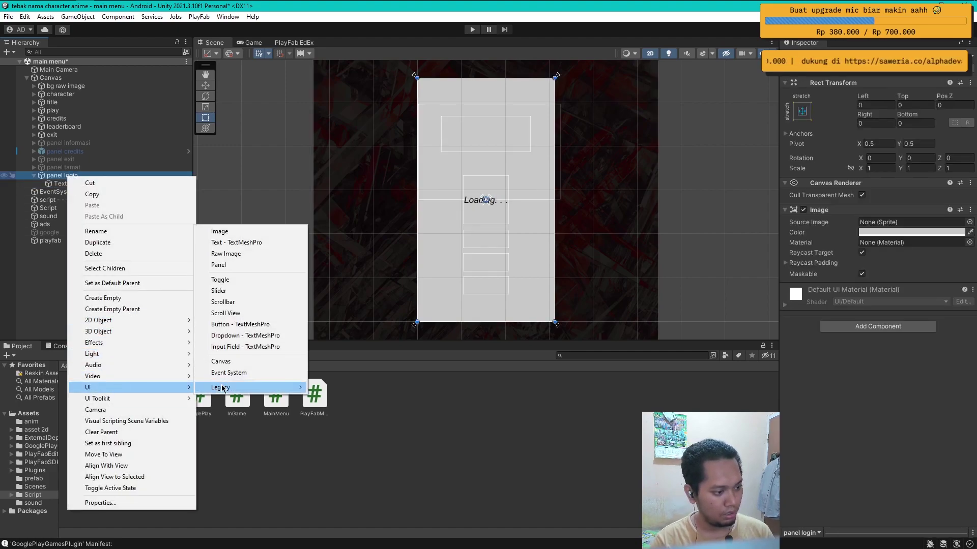
pyautogui.click(251, 234)
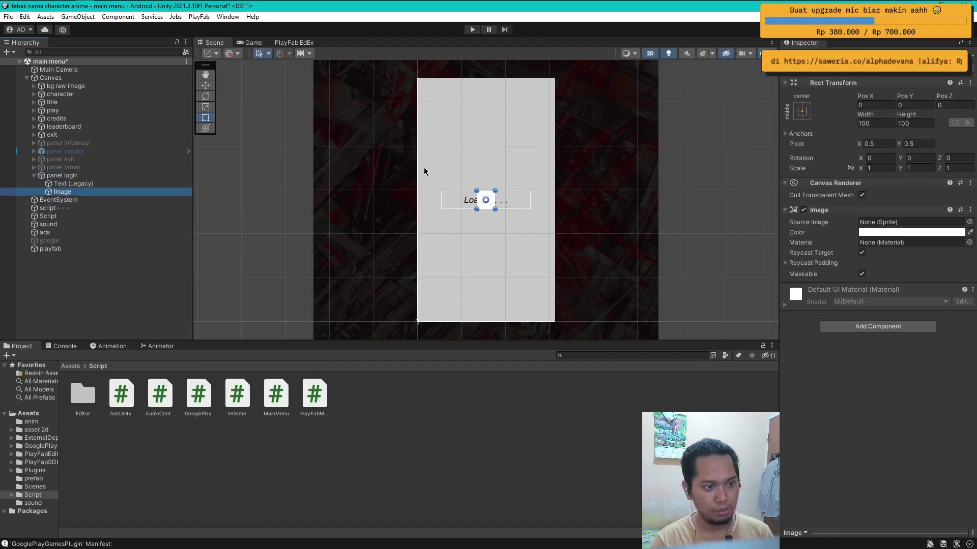
pyautogui.click(881, 123)
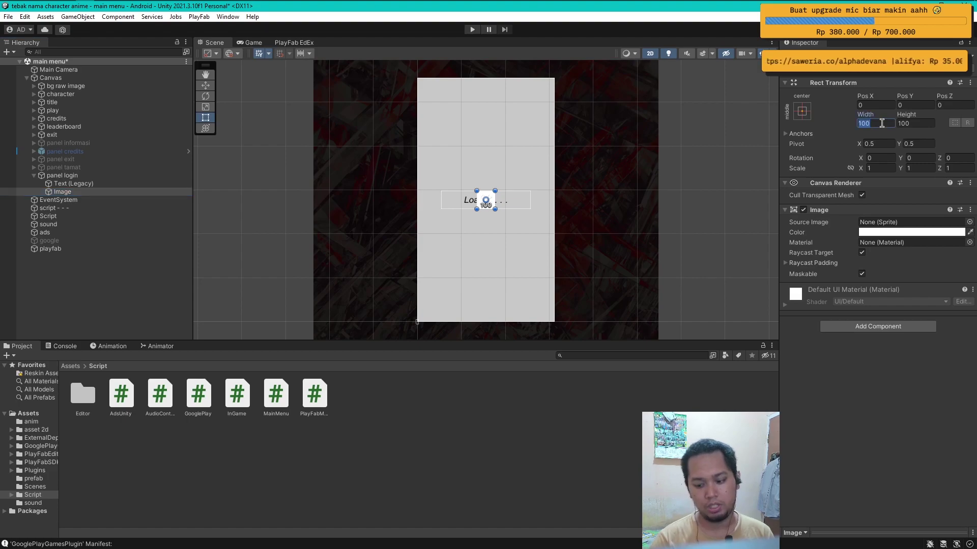
pyautogui.write('500')
pyautogui.press('Tab')
pyautogui.write('500')
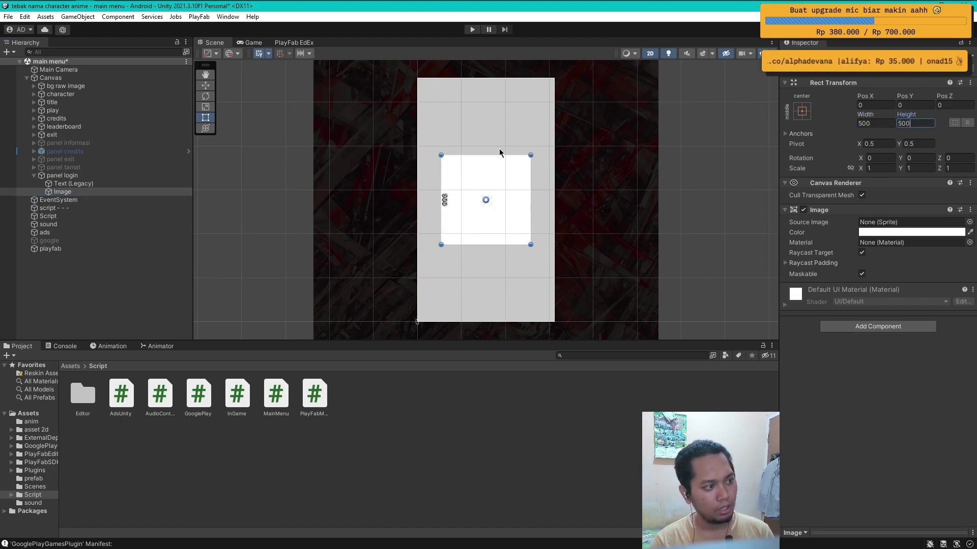
pyautogui.click(89, 192)
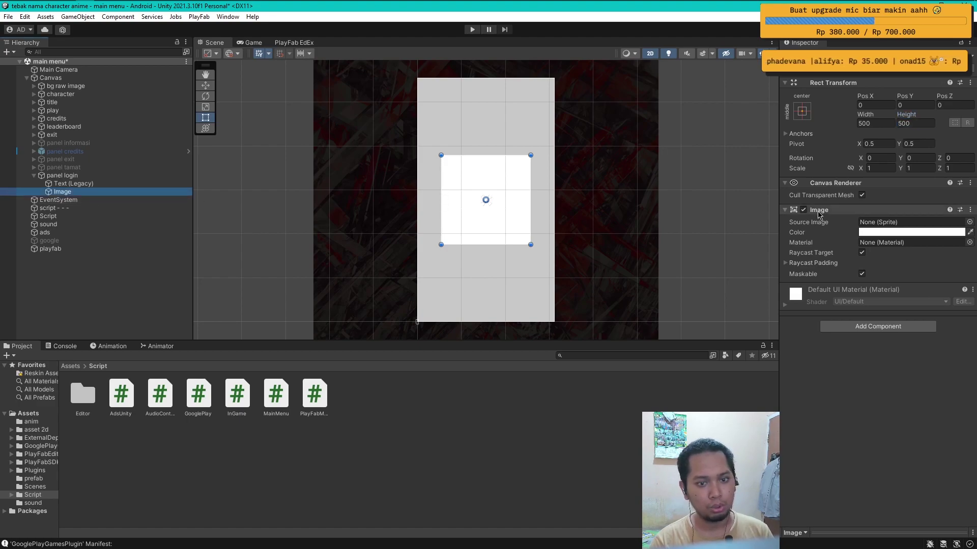
# Step: Colour the new image light grey with RGB 200, 200, 200
pyautogui.click(882, 233)
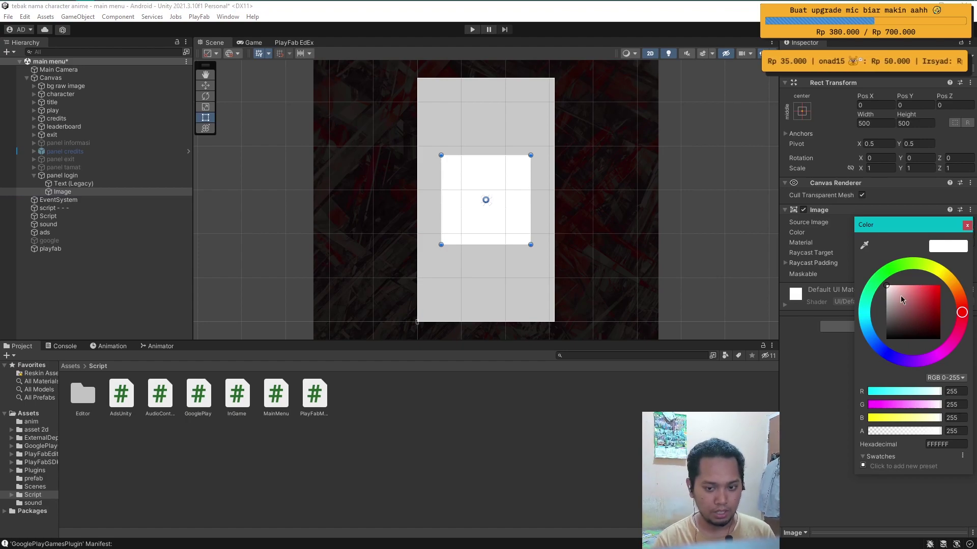
pyautogui.moveTo(901, 295)
pyautogui.mouseDown()
pyautogui.moveTo(882, 299)
pyautogui.moveTo(883, 286)
pyautogui.moveTo(874, 334)
pyautogui.moveTo(857, 275)
pyautogui.mouseUp()
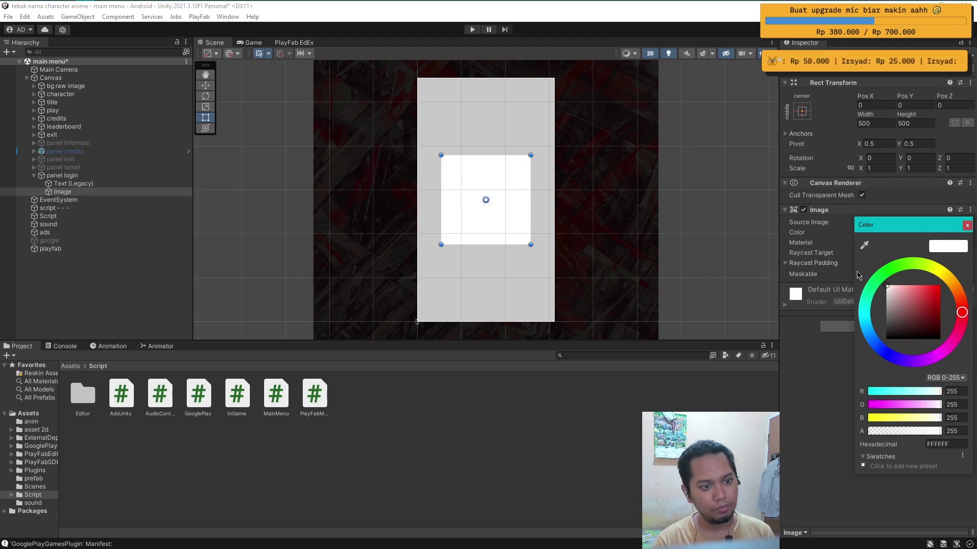
pyautogui.click(964, 225)
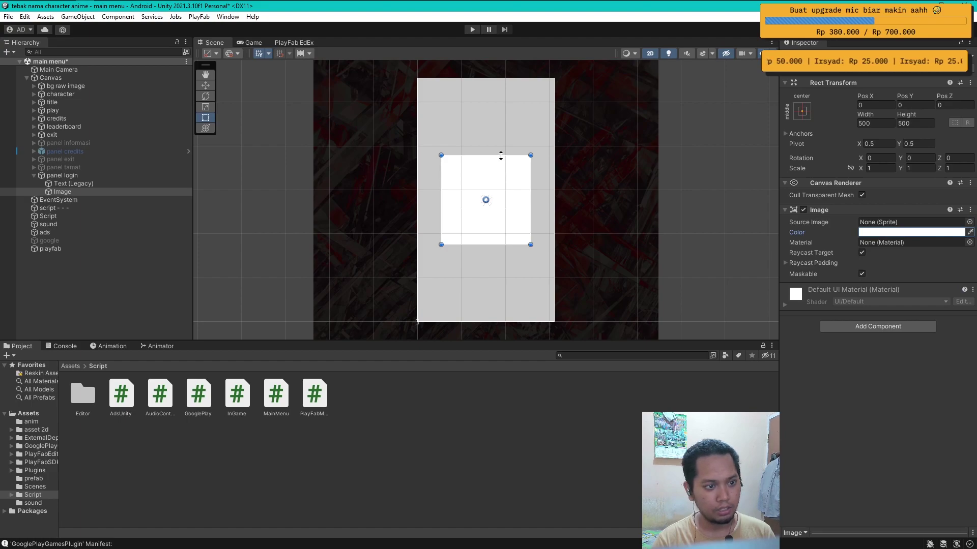
pyautogui.click(894, 233)
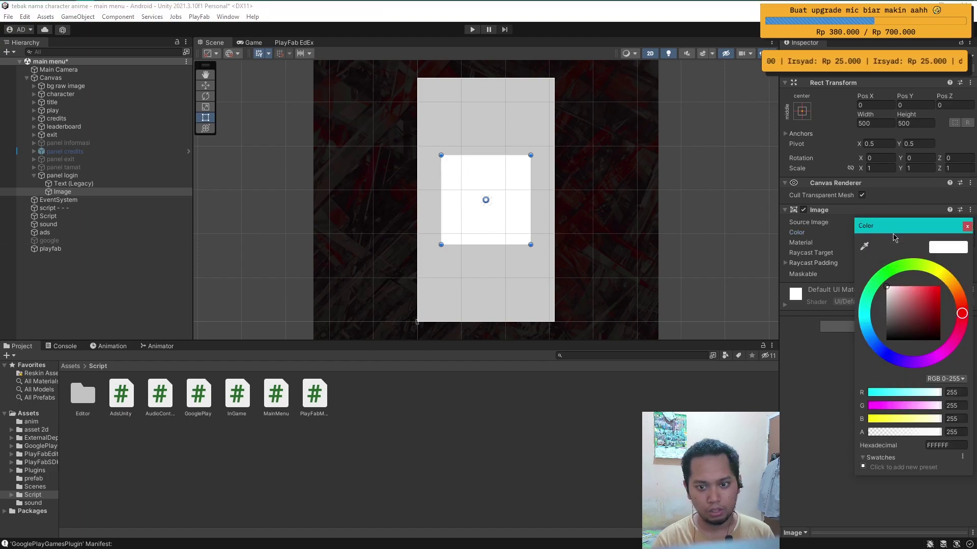
pyautogui.click(959, 392)
pyautogui.write('200')
pyautogui.press('Tab')
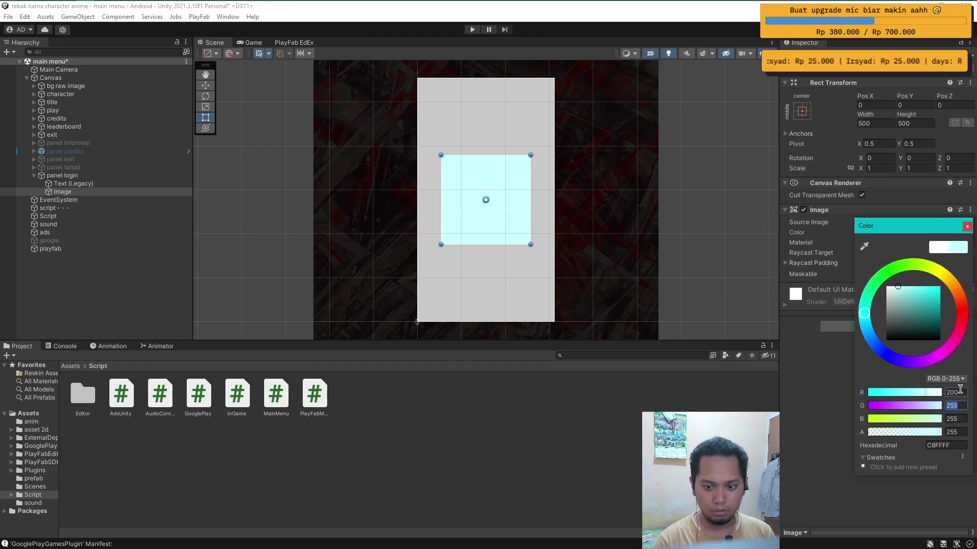
pyautogui.write('200')
pyautogui.press('Tab')
pyautogui.write('200')
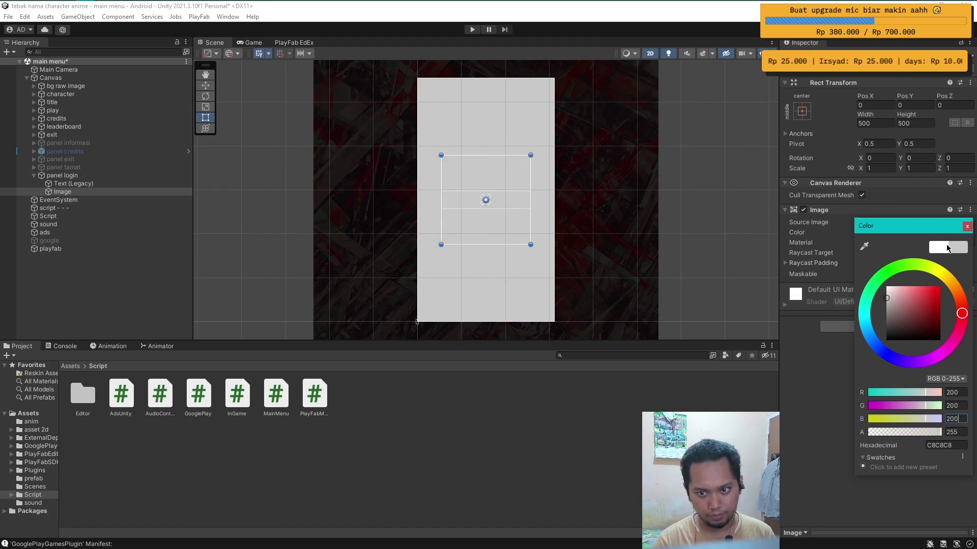
pyautogui.click(967, 227)
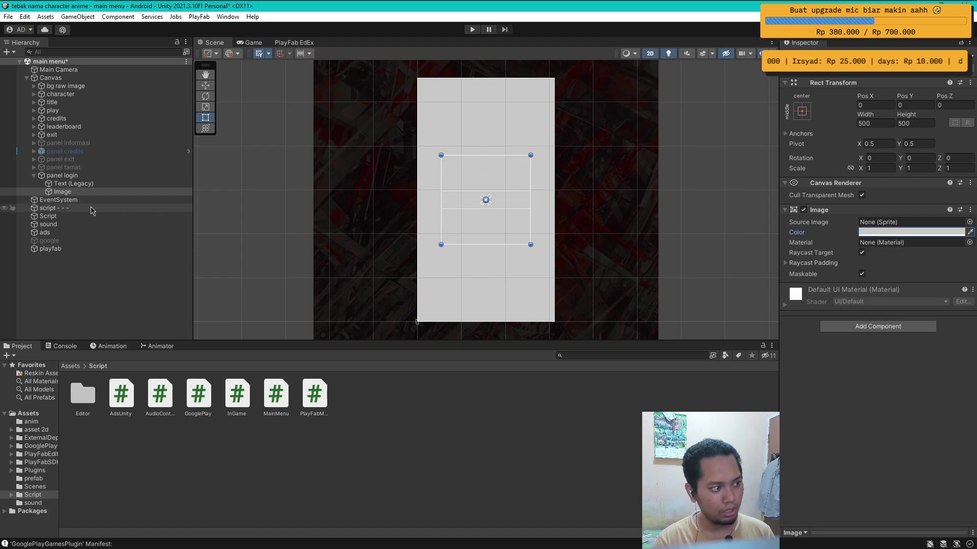
pyautogui.click(86, 192)
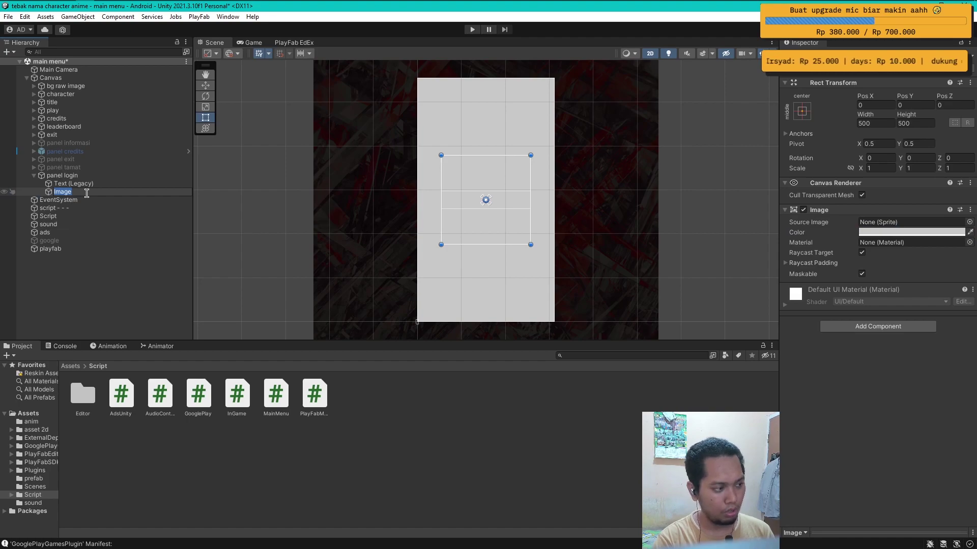
# Step: Rename the image 'panel input username' and add a legacy Text child under it
pyautogui.write('panel input username')
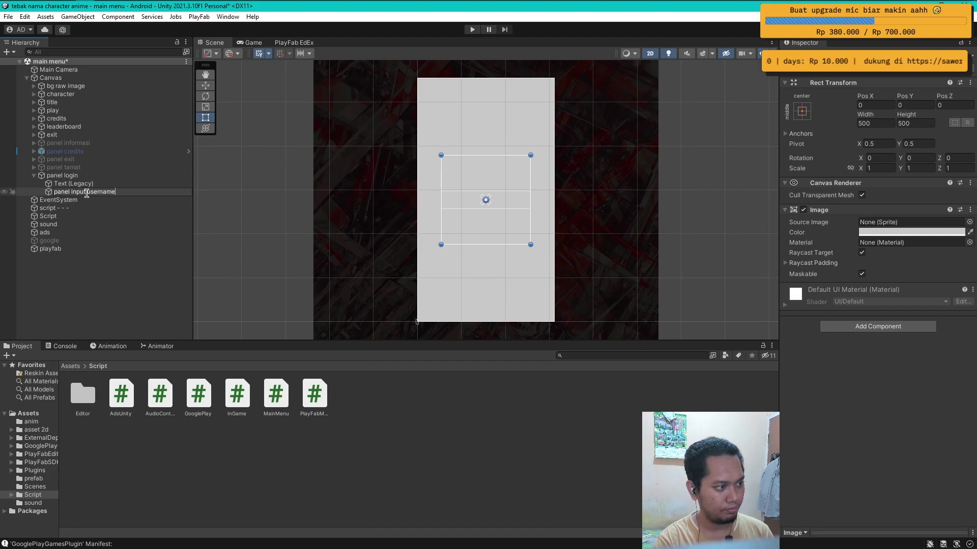
pyautogui.press('Return')
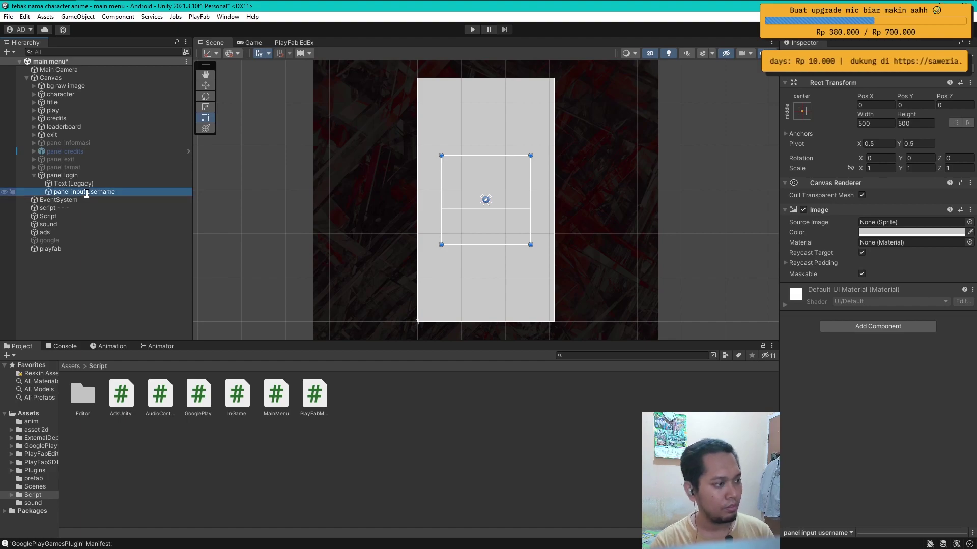
pyautogui.rightClick(86, 194)
pyautogui.moveTo(144, 406)
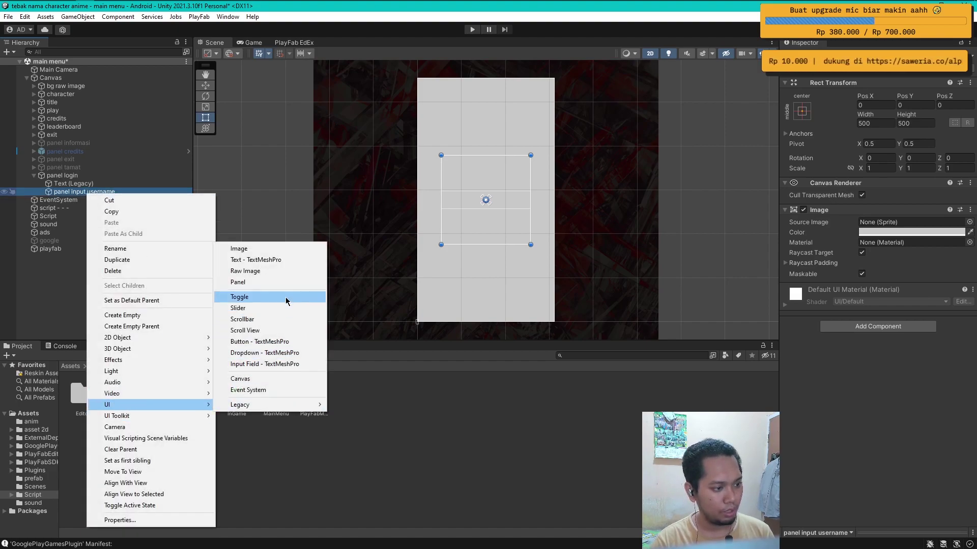
pyautogui.moveTo(305, 405)
pyautogui.click(342, 405)
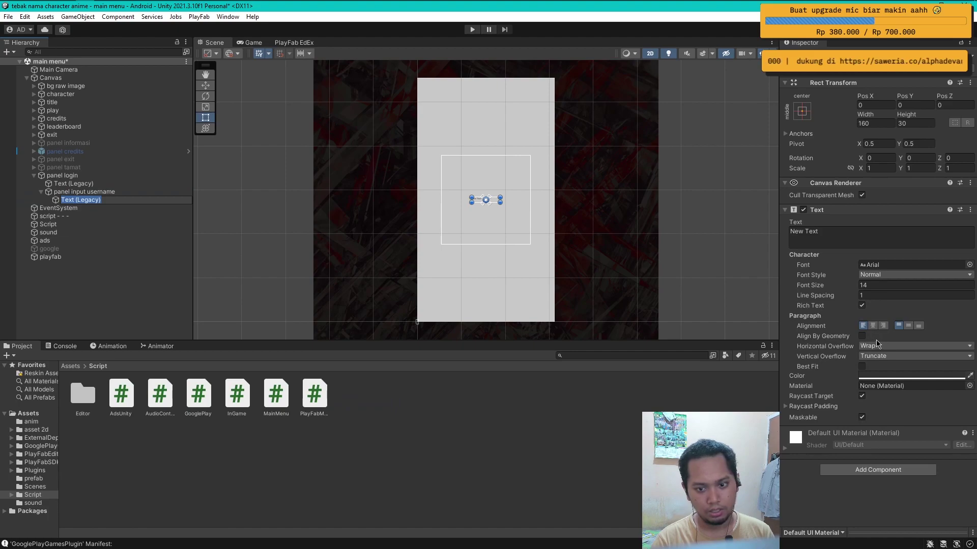
pyautogui.click(906, 377)
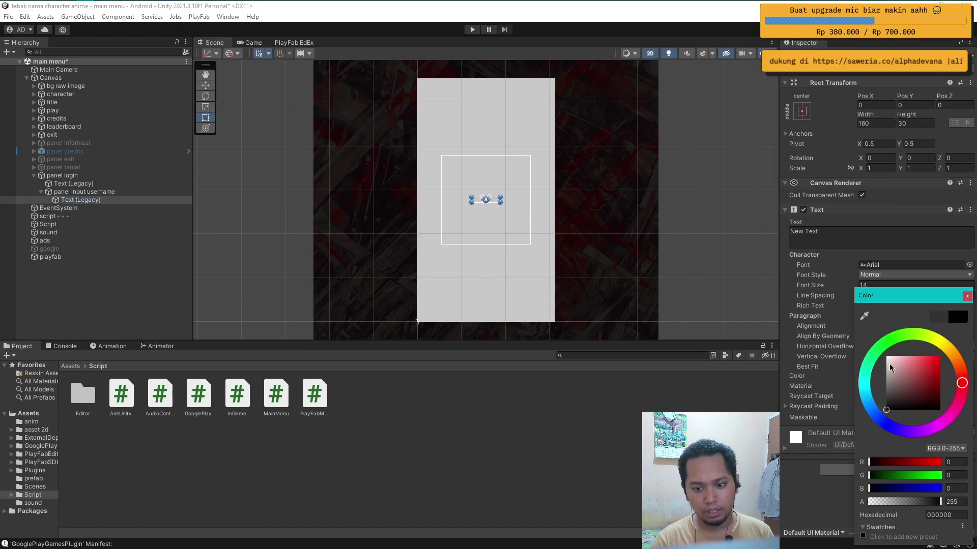
# Step: Change the label text to 'Enter username leaderboard!' in Italic
pyautogui.click(871, 233)
pyautogui.click(871, 233)
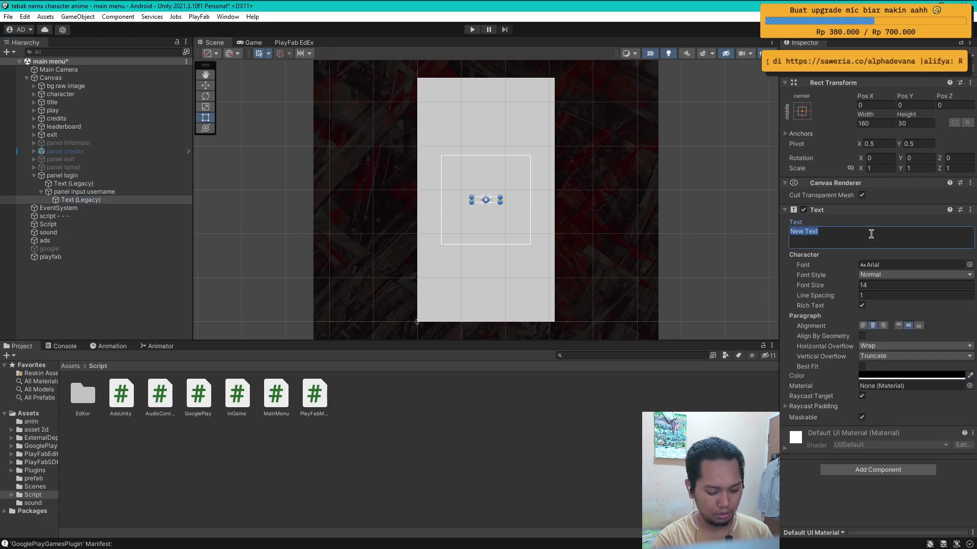
pyautogui.write('Enter username lea')
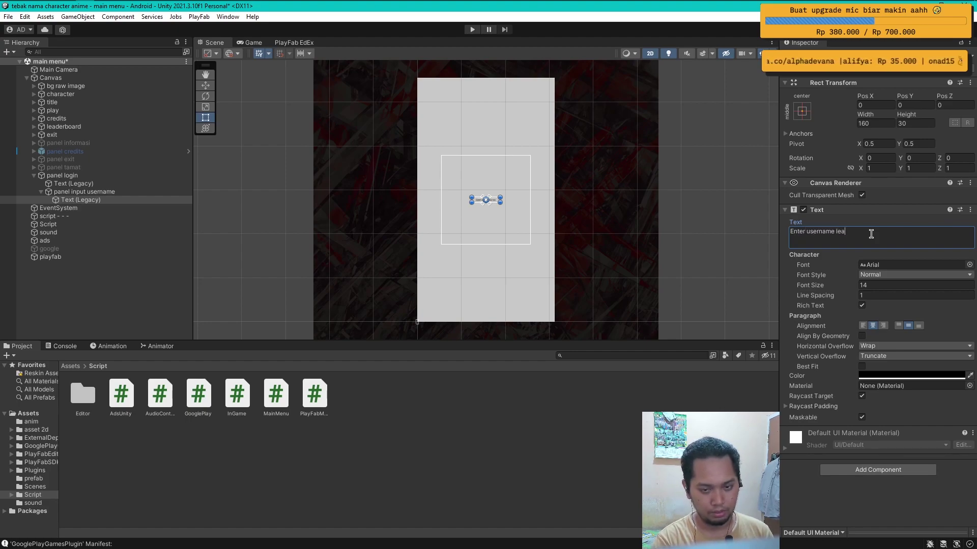
pyautogui.write('derboard')
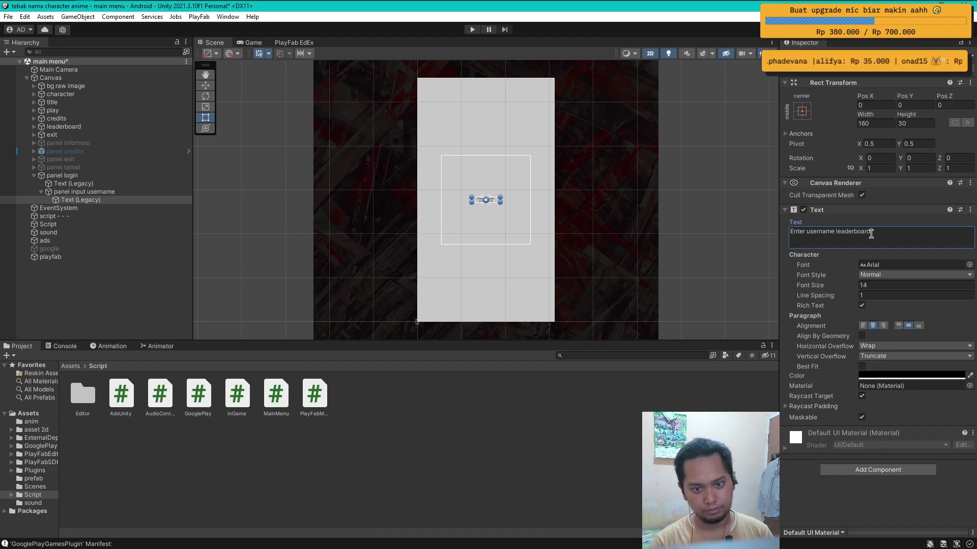
pyautogui.write('!')
pyautogui.click(876, 275)
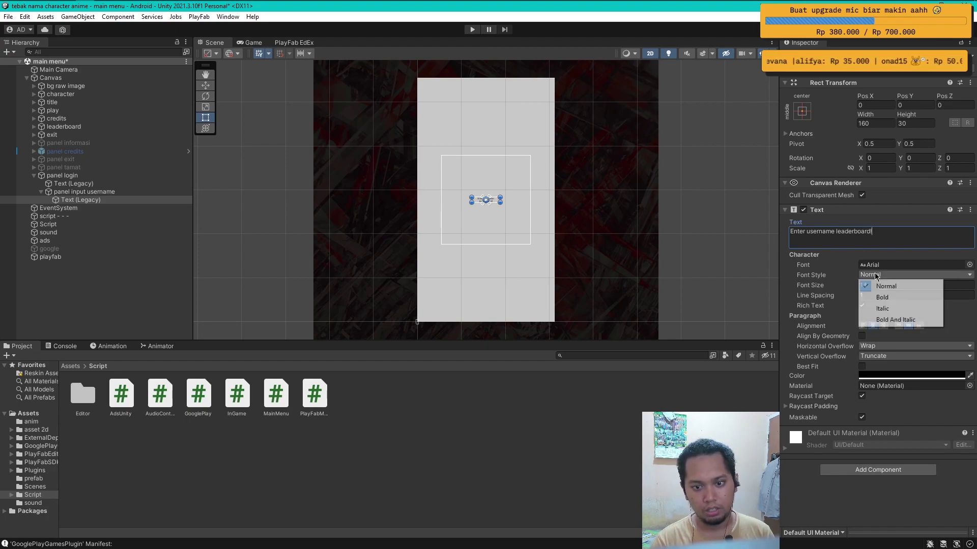
pyautogui.click(883, 308)
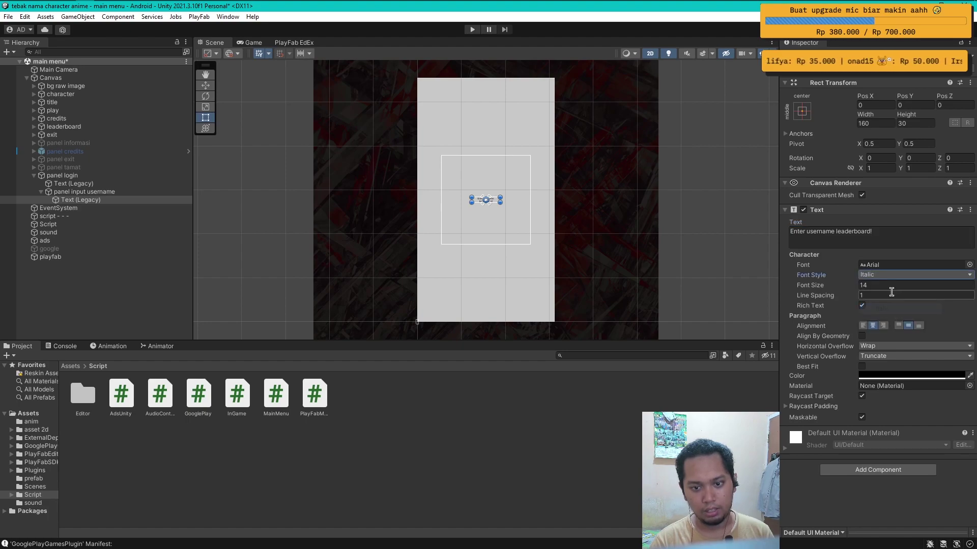
# Step: Make the label box 500 by 100 with font size 30
pyautogui.click(880, 124)
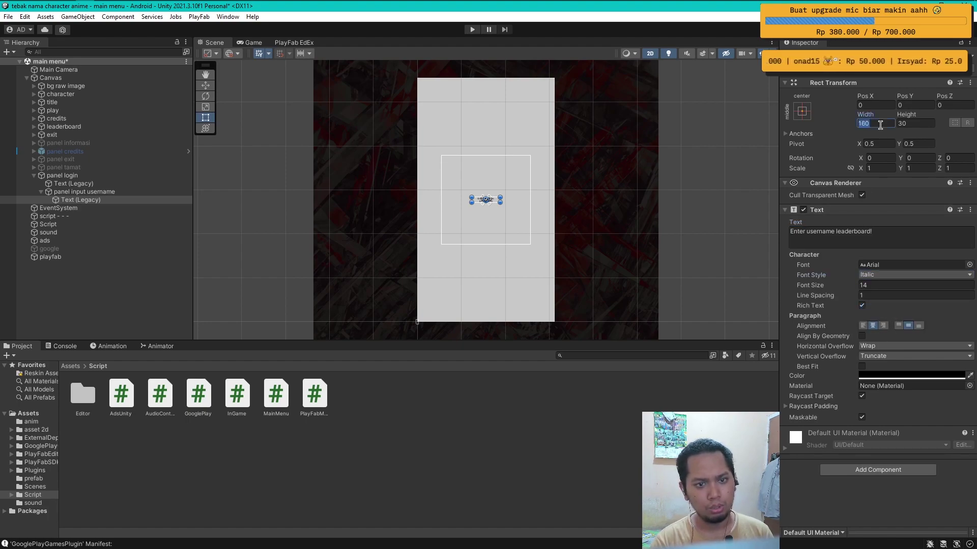
pyautogui.write('50')
pyautogui.press('Tab')
pyautogui.write('100')
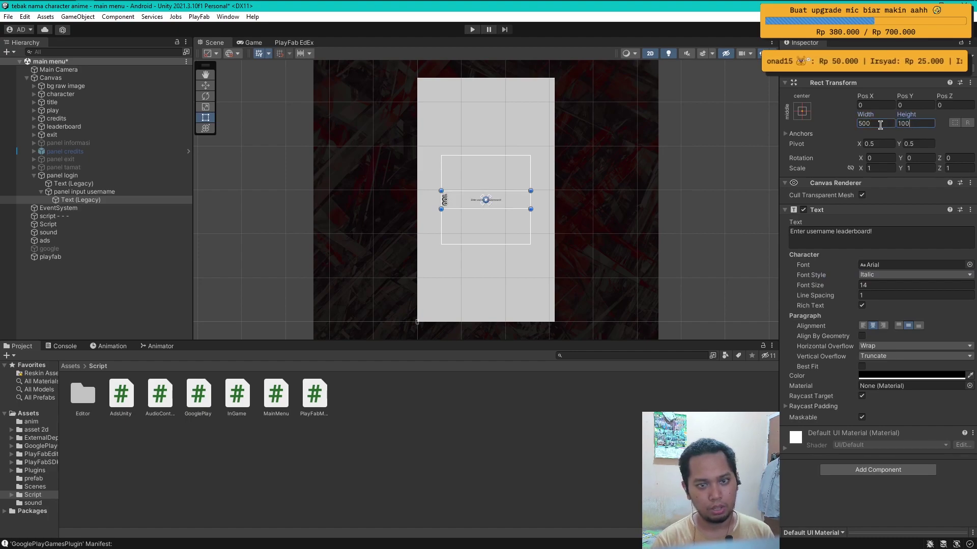
pyautogui.click(879, 286)
pyautogui.write('30')
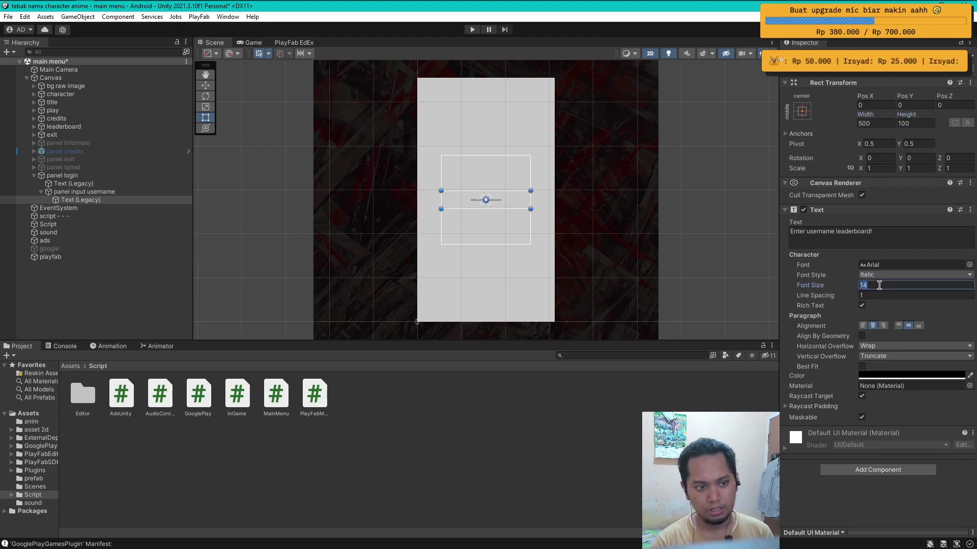
pyautogui.doubleClick(879, 285)
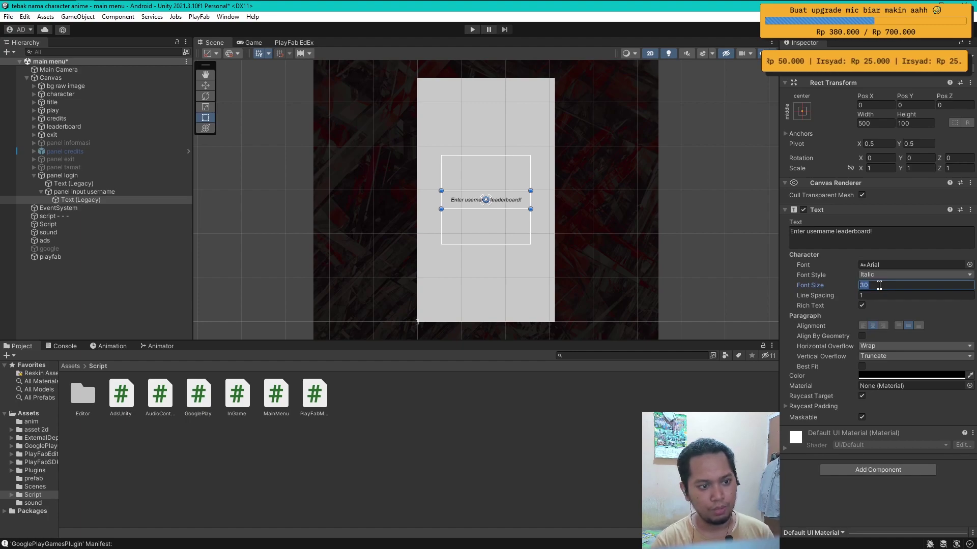
pyautogui.write('50')
pyautogui.doubleClick(879, 286)
pyautogui.write('30')
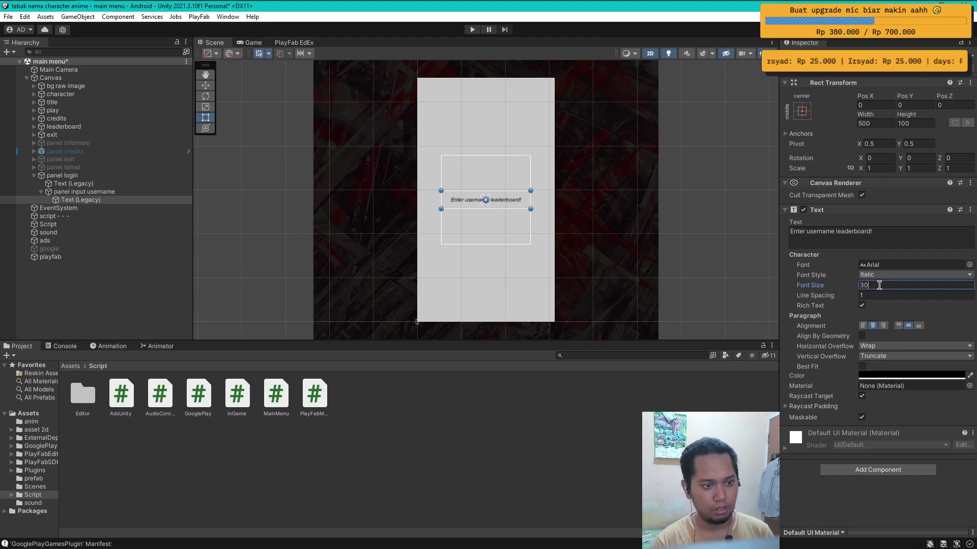
# Step: Set the label to Bold And Italic and move it up to Pos Y 100
pyautogui.click(910, 275)
pyautogui.click(877, 297)
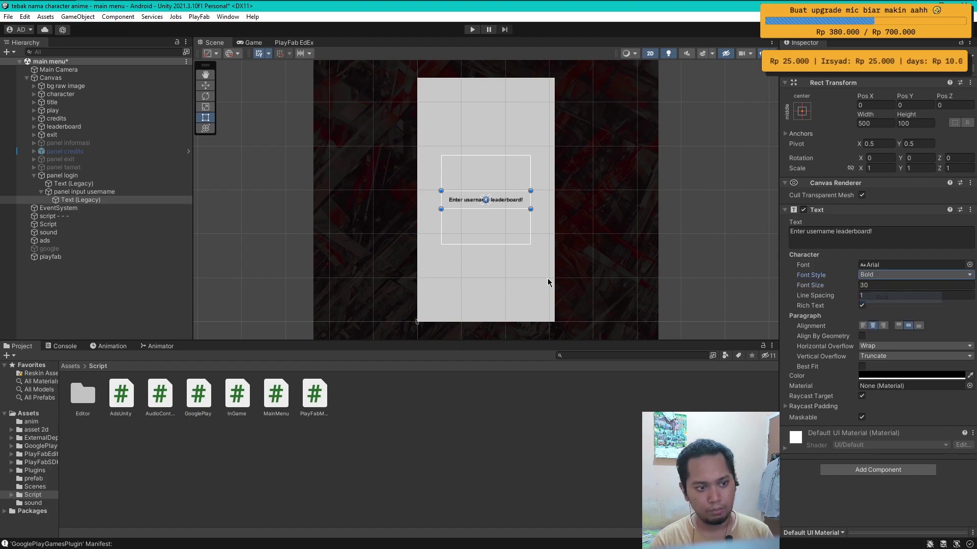
pyautogui.click(911, 275)
pyautogui.click(877, 319)
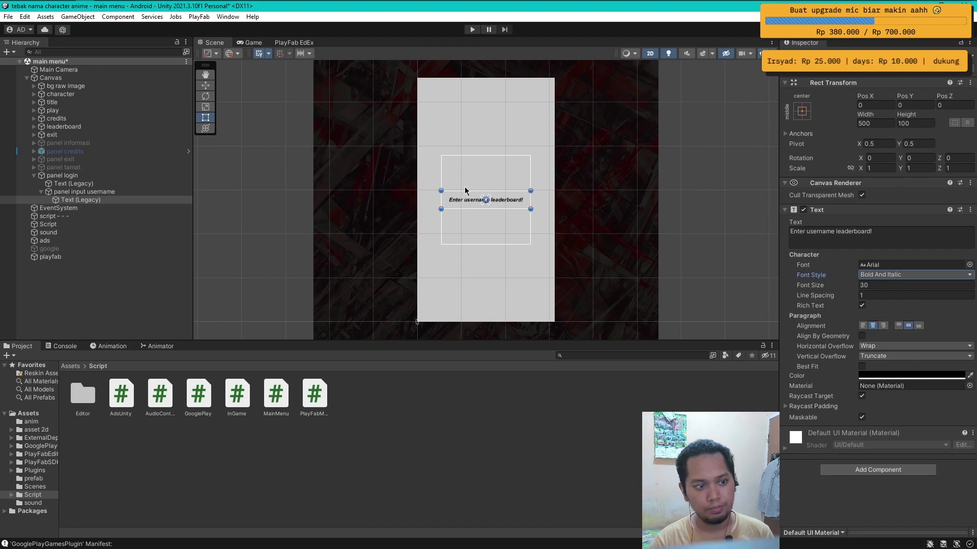
pyautogui.press('w')
pyautogui.moveTo(491, 164); pyautogui.dragTo(488, 149)
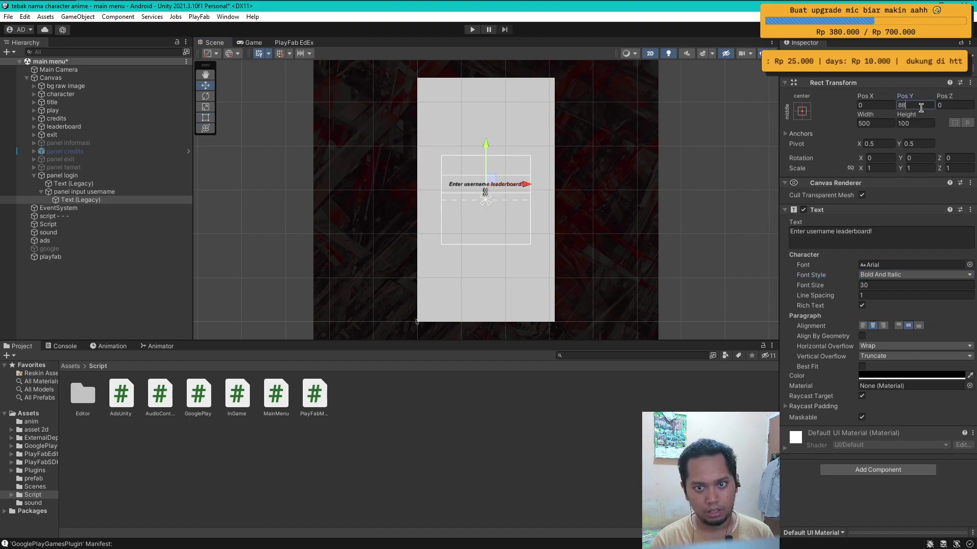
pyautogui.click(920, 106)
pyautogui.write('100')
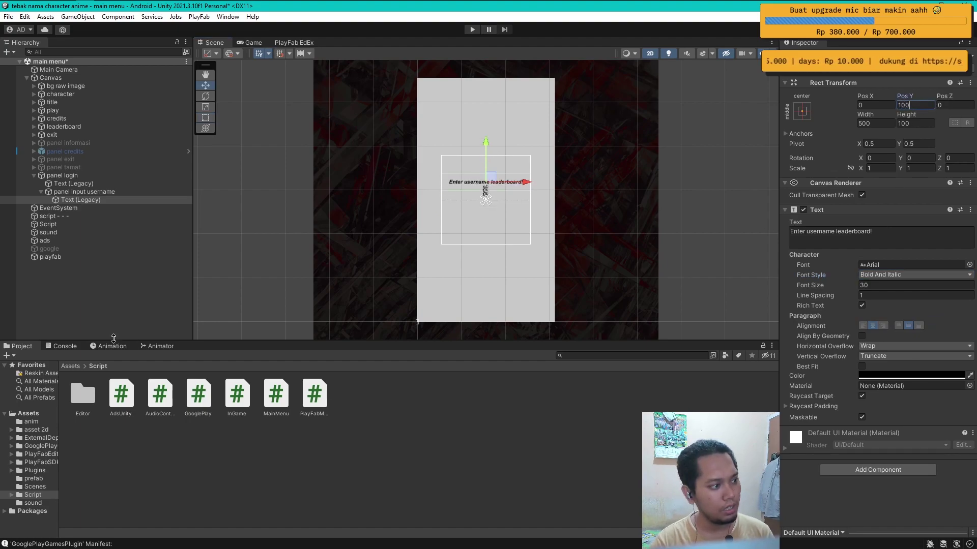
pyautogui.keyDown('ctrl'); pyautogui.click(80, 203); pyautogui.keyUp('ctrl')
# Step: Add a legacy Input Field under panel input username and resize it to about 393 by 74
pyautogui.rightClick(77, 192)
pyautogui.moveTo(142, 403)
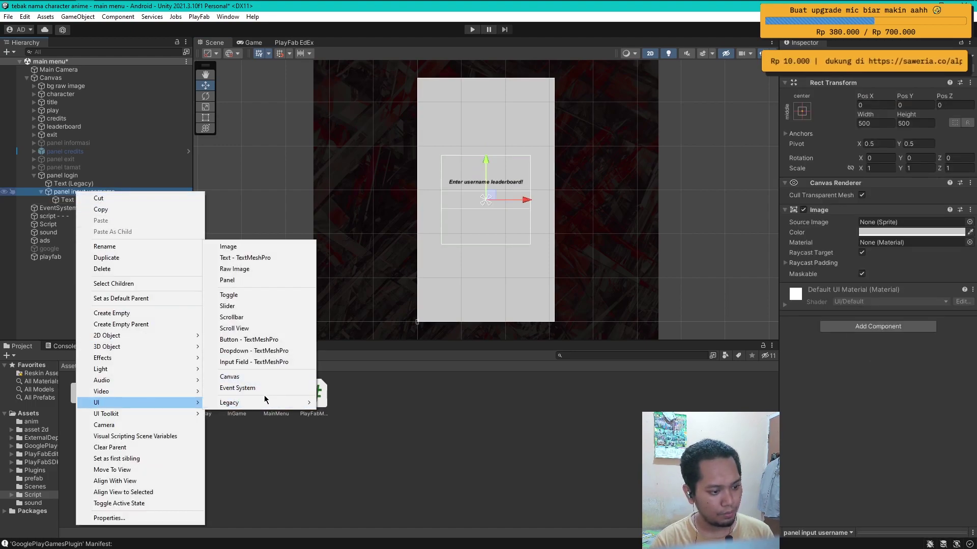
pyautogui.moveTo(262, 405)
pyautogui.click(346, 436)
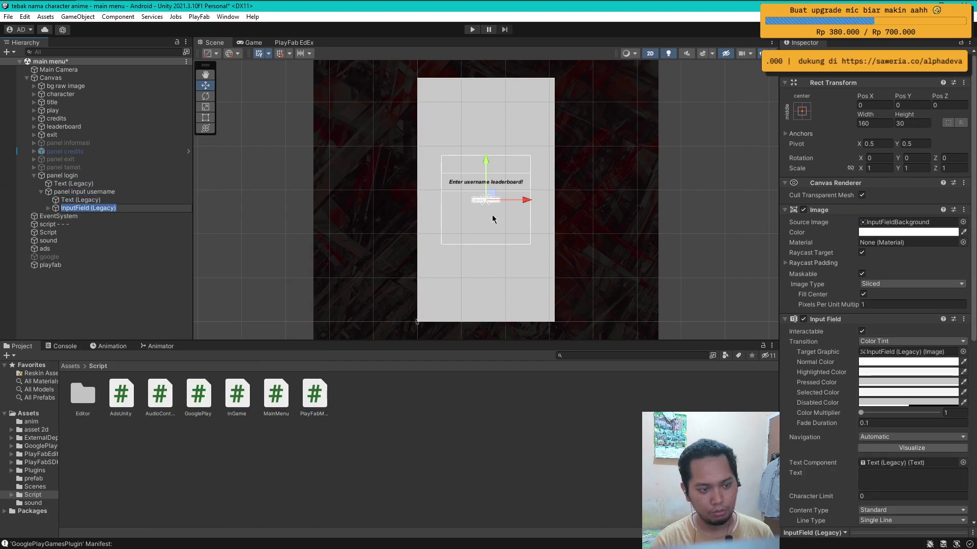
pyautogui.click(87, 208)
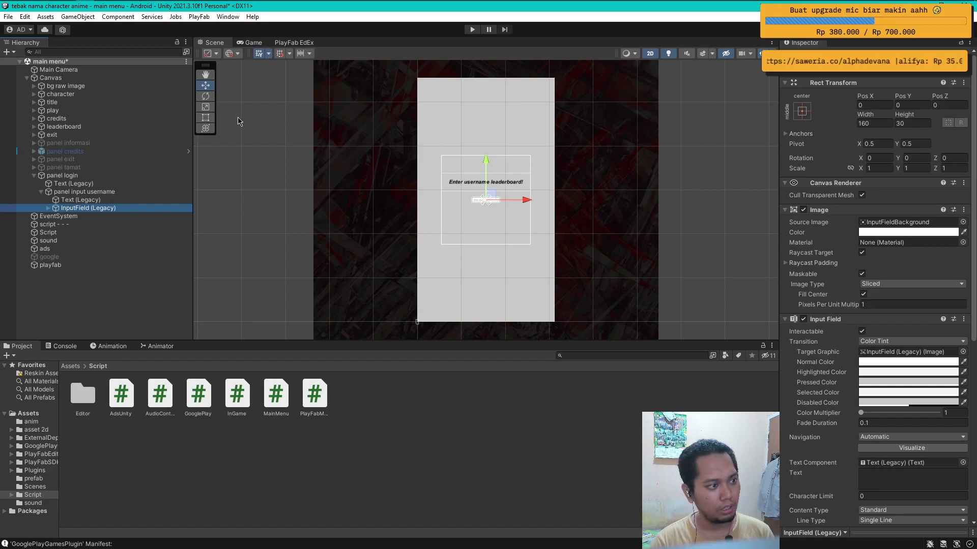
pyautogui.click(206, 121)
pyautogui.keyDown('alt'); pyautogui.keyDown('shift'); pyautogui.moveTo(500, 203); pyautogui.dragTo(520, 217); pyautogui.keyUp('shift'); pyautogui.keyUp('alt')
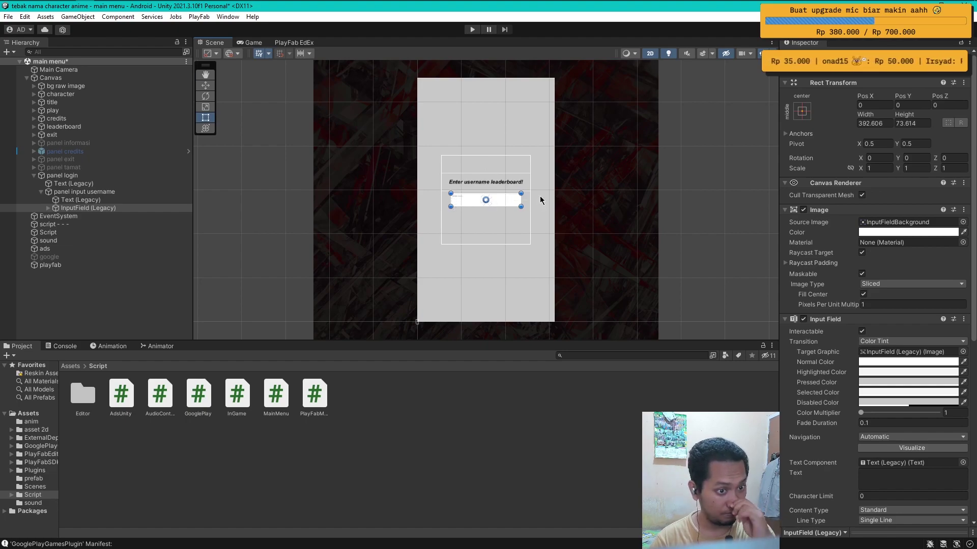
# Step: Raise the input field's Placeholder font size to 50
pyautogui.click(51, 209)
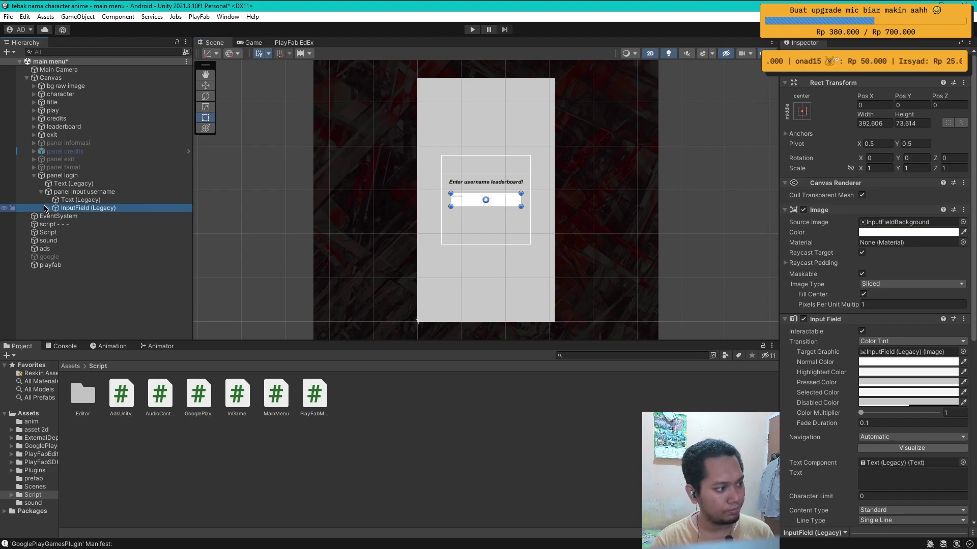
pyautogui.click(47, 208)
pyautogui.click(81, 216)
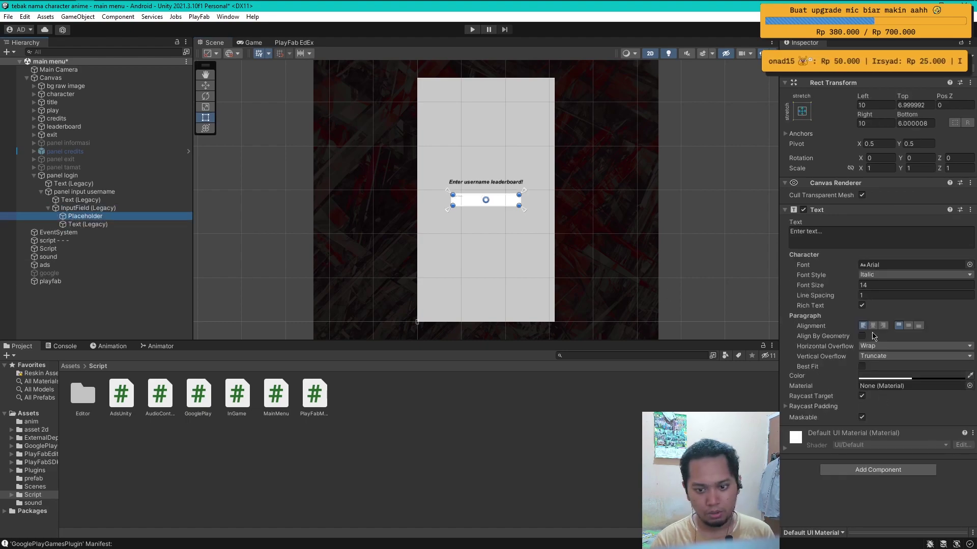
pyautogui.click(890, 377)
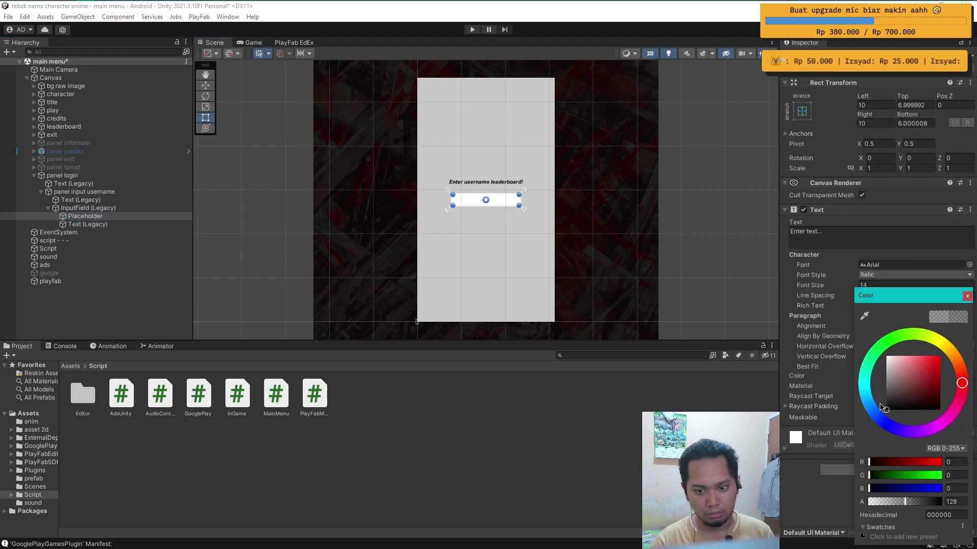
pyautogui.click(966, 296)
pyautogui.write('50')
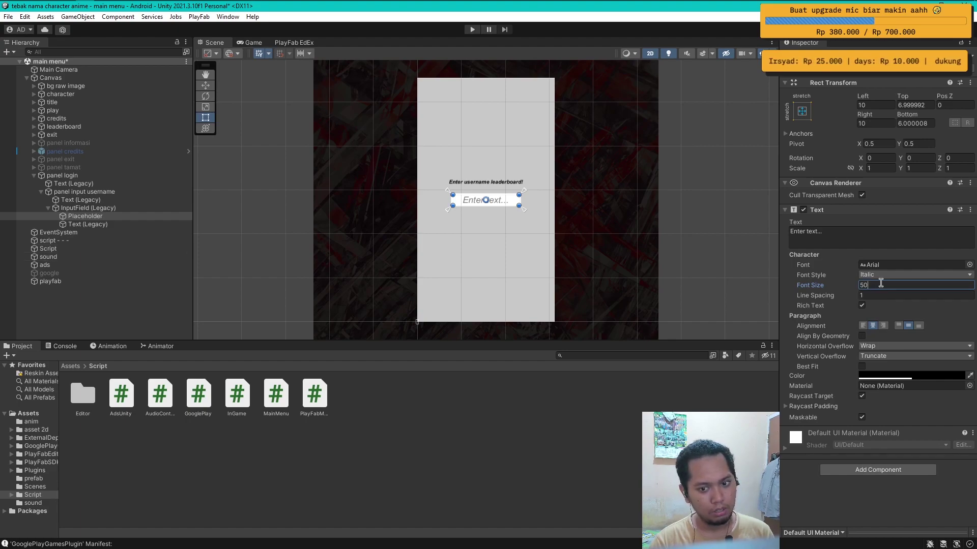
pyautogui.write('5')
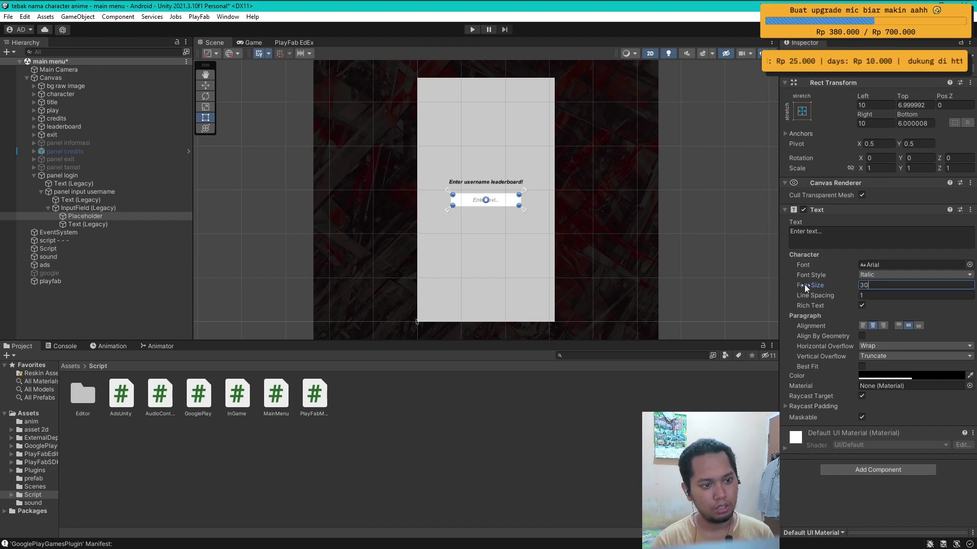
pyautogui.write('0')
# Step: Set the input field's entered Text to font size 50
pyautogui.click(97, 224)
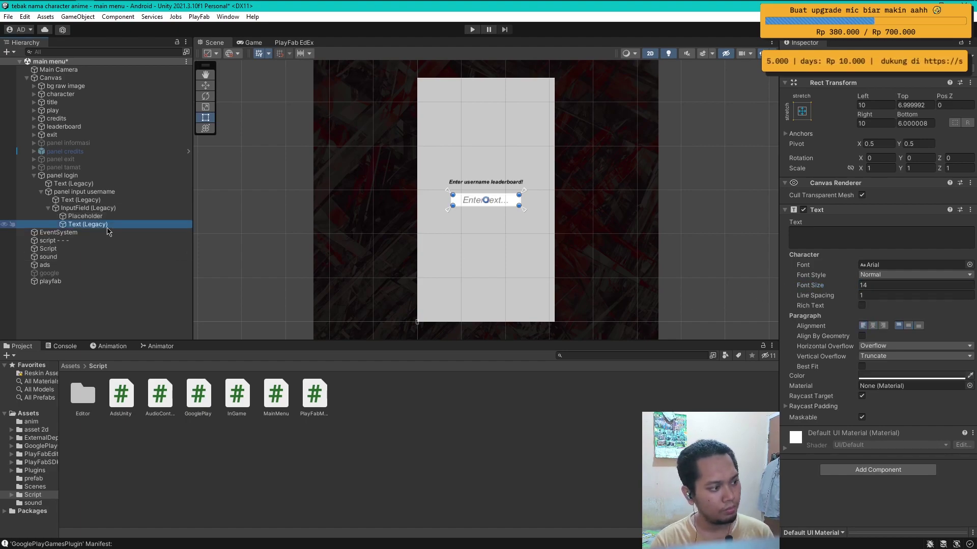
pyautogui.click(872, 285)
pyautogui.write('50')
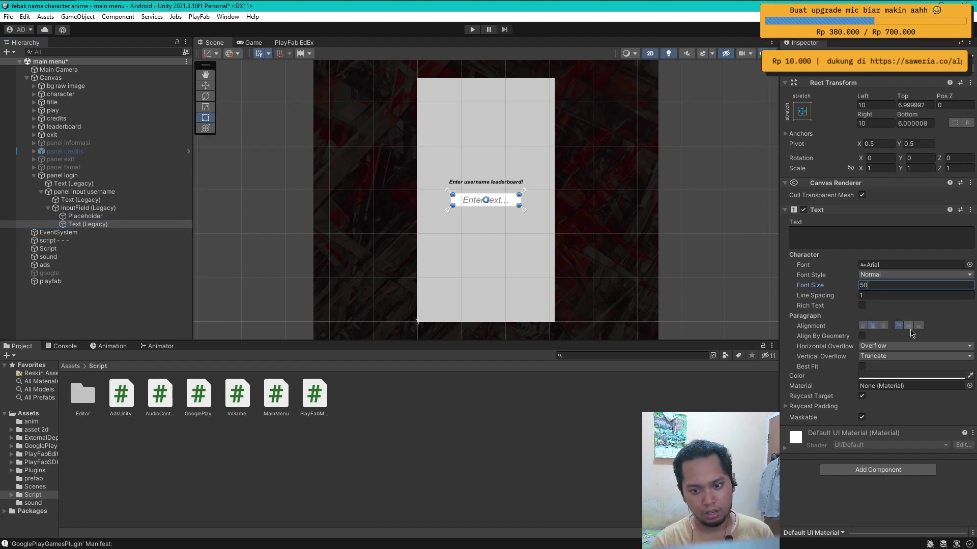
pyautogui.click(893, 377)
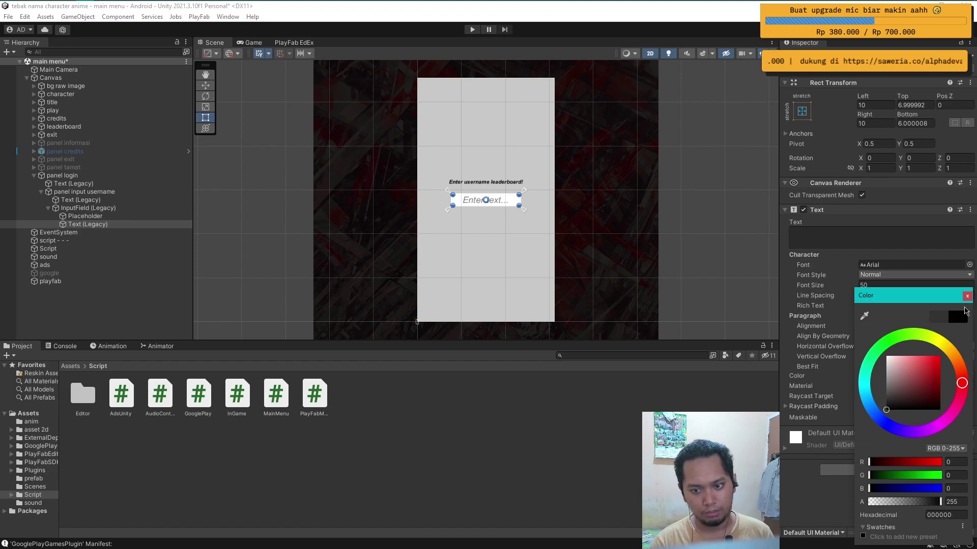
pyautogui.click(696, 288)
pyautogui.click(86, 208)
pyautogui.press('Left')
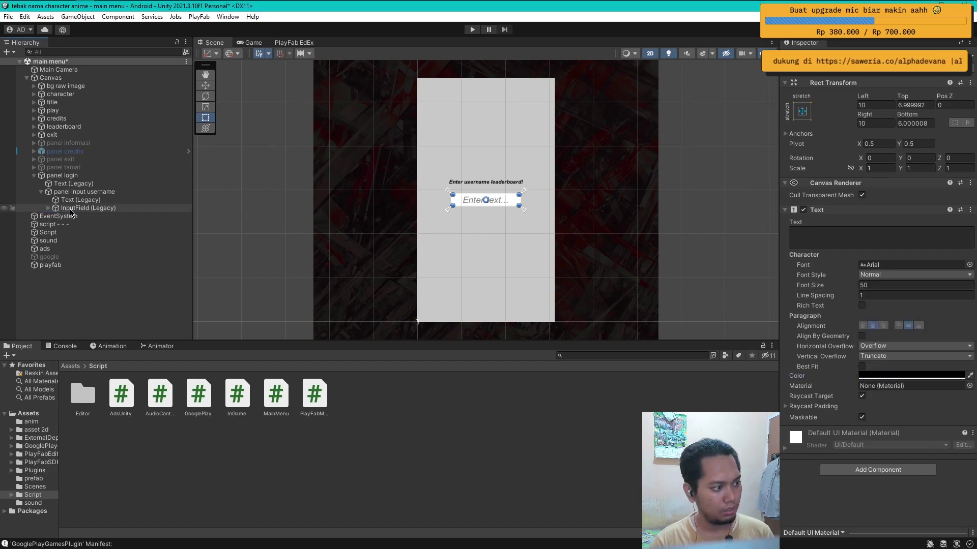
# Step: Set the username InputField's Character Limit to 8 and save the scene
pyautogui.moveTo(975, 284)
pyautogui.mouseDown()
pyautogui.moveTo(975, 418)
pyautogui.moveTo(975, 327)
pyautogui.moveTo(962, 391)
pyautogui.mouseUp()
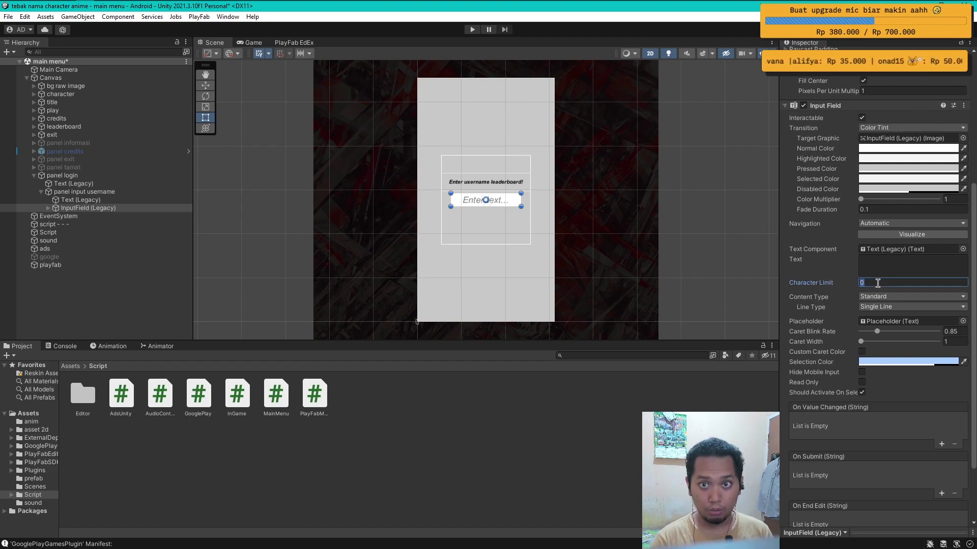
pyautogui.hotkey('alt', 'Tab')
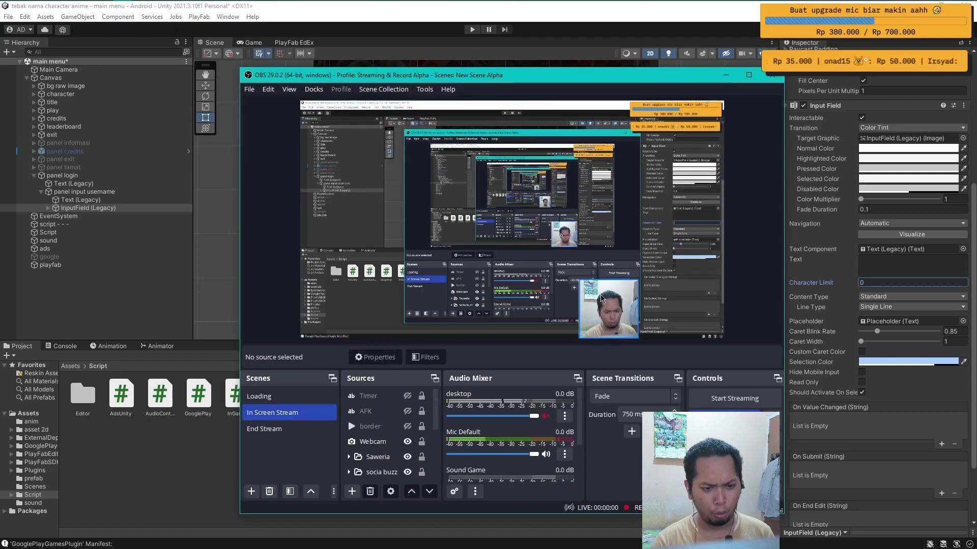
pyautogui.hotkey('alt', 'Tab')
pyautogui.click(125, 208)
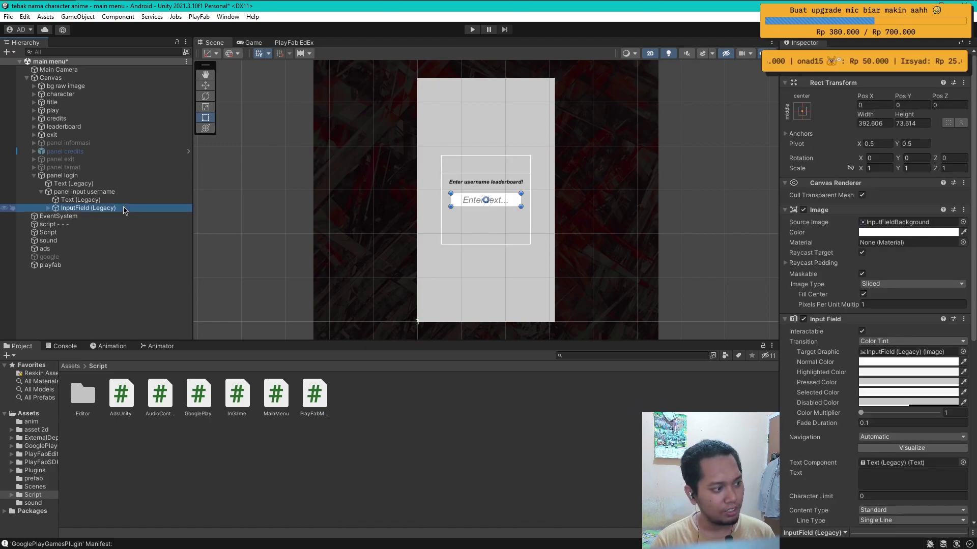
pyautogui.scroll(-5, 904, 305)
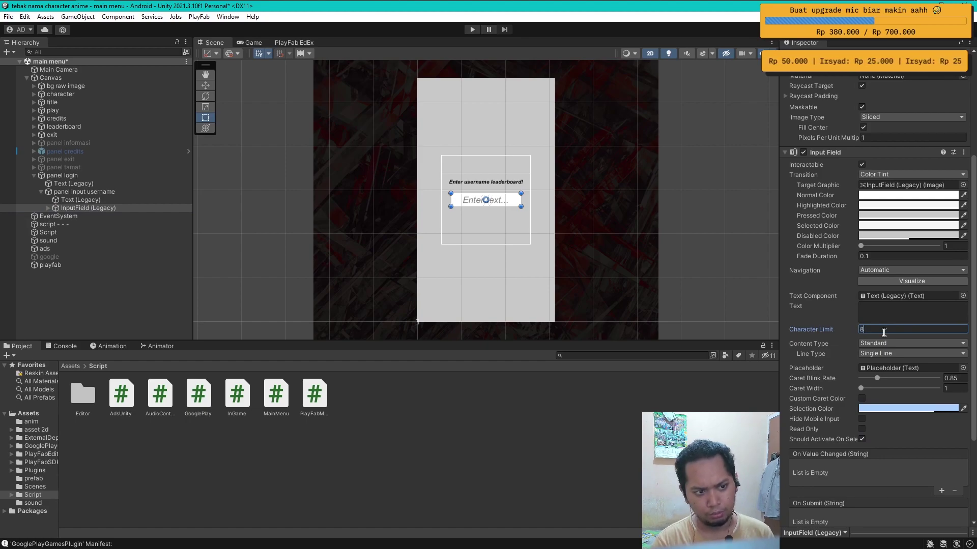
pyautogui.hotkey('ctrl', 's')
# Step: Set the InputField's Content Type to Alphanumeric
pyautogui.scroll(1, 793, 357)
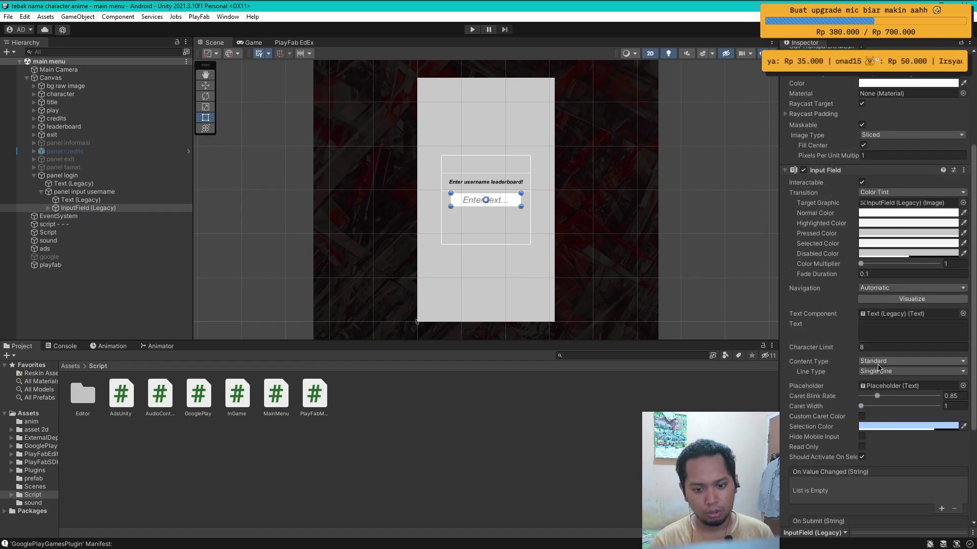
pyautogui.click(900, 362)
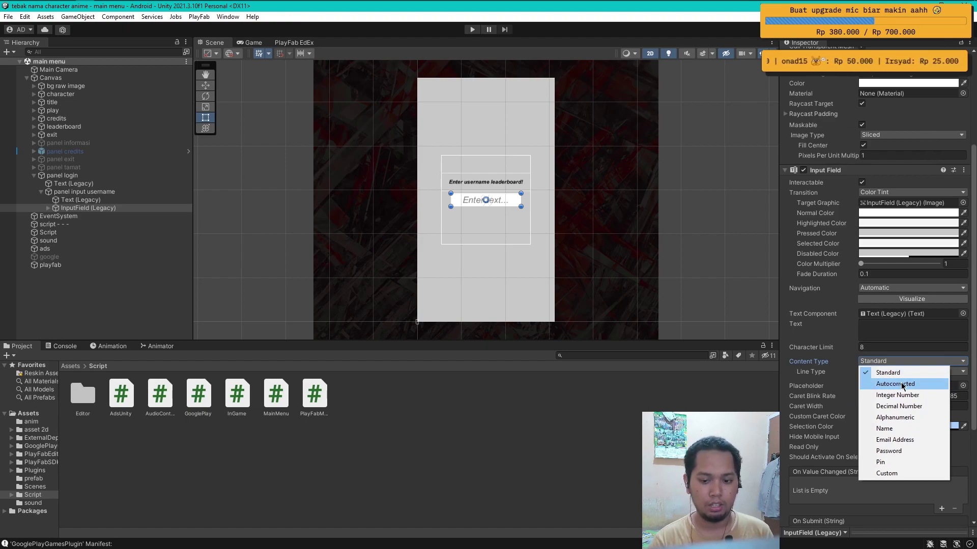
pyautogui.click(897, 418)
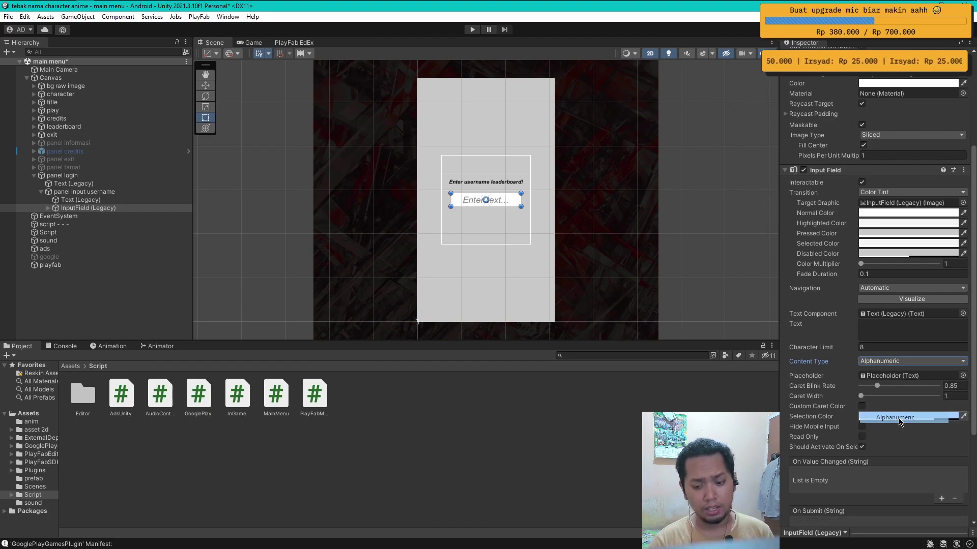
pyautogui.click(906, 361)
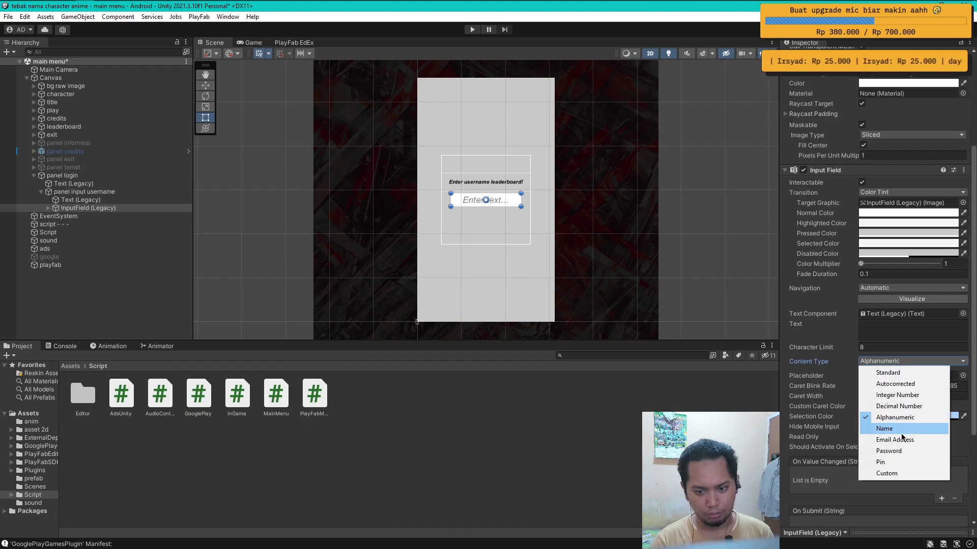
# Step: Add a legacy Button under the panel input username object
pyautogui.rightClick(95, 193)
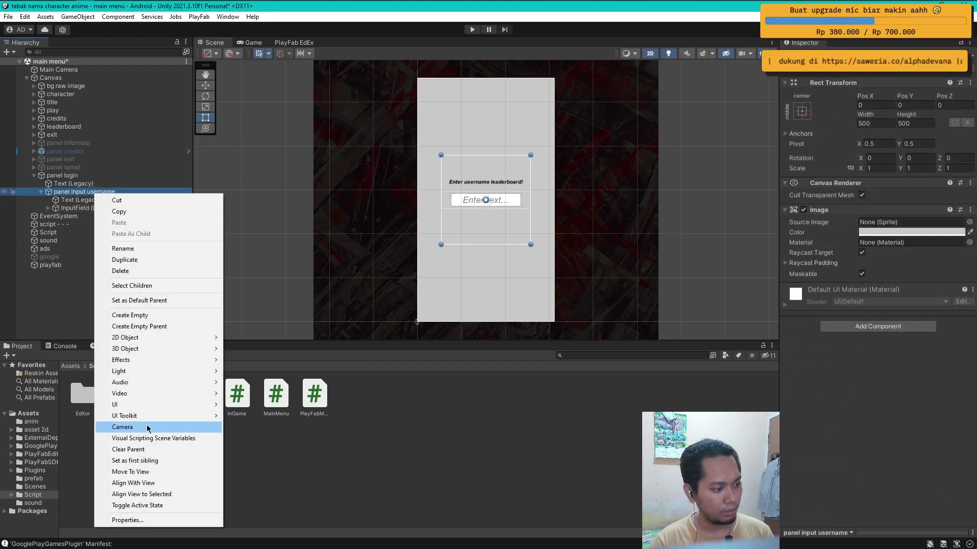
pyautogui.moveTo(163, 406)
pyautogui.moveTo(281, 406)
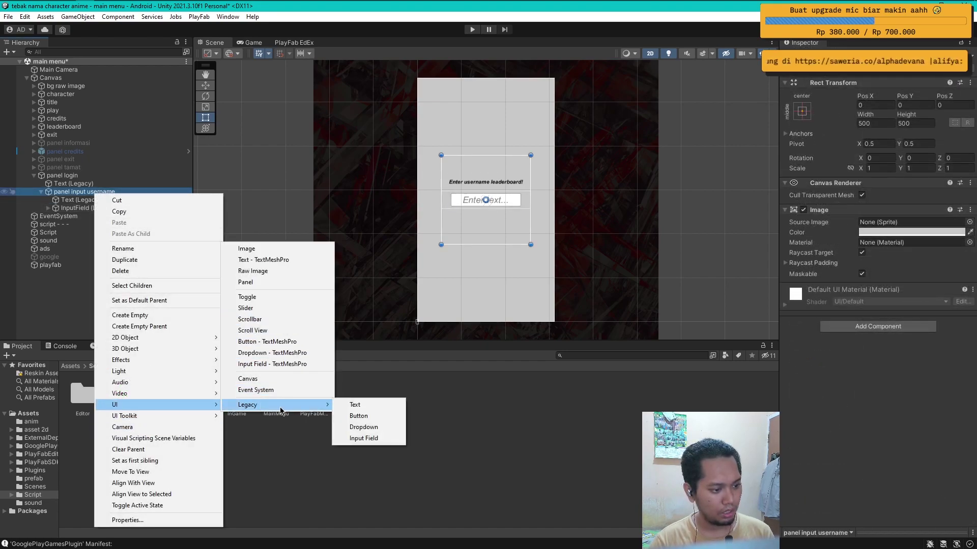
pyautogui.click(379, 420)
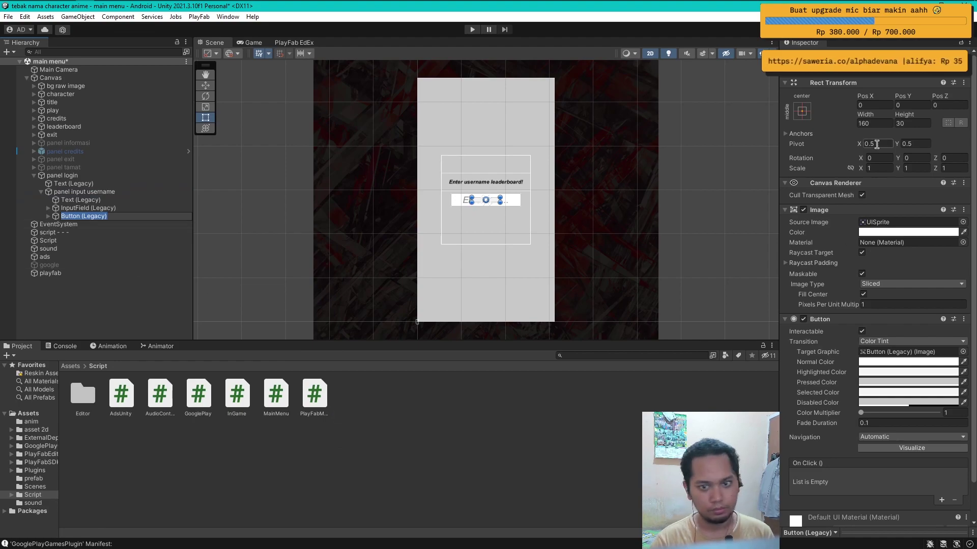
pyautogui.click(161, 218)
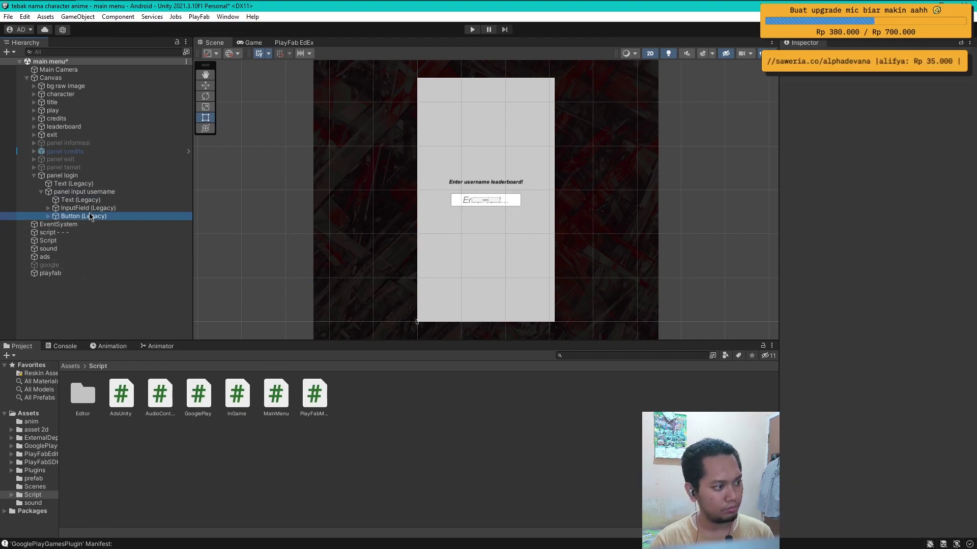
# Step: Place the button at Y -100 below the input field, 200 wide by 70 tall, and select its label
pyautogui.press('w')
pyautogui.moveTo(487, 163); pyautogui.dragTo(501, 189)
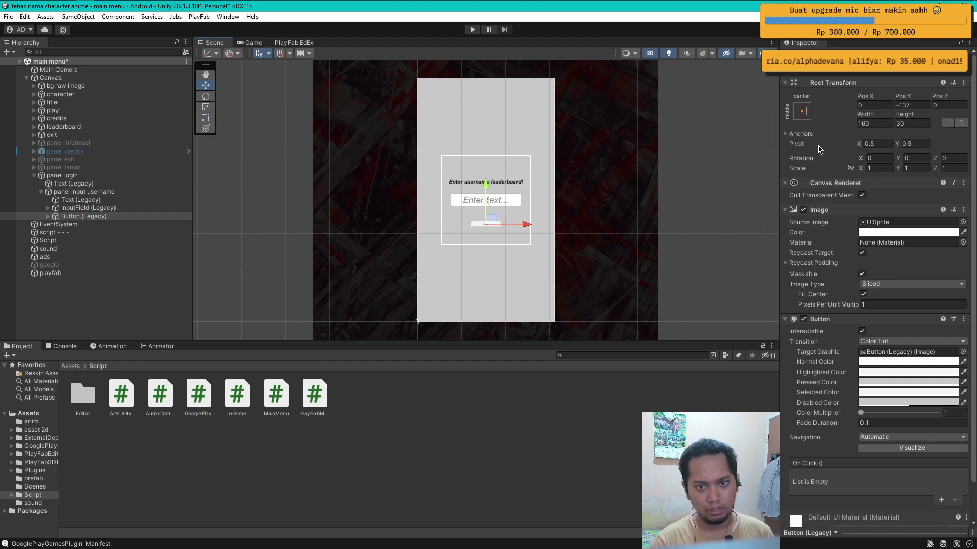
pyautogui.write('-100')
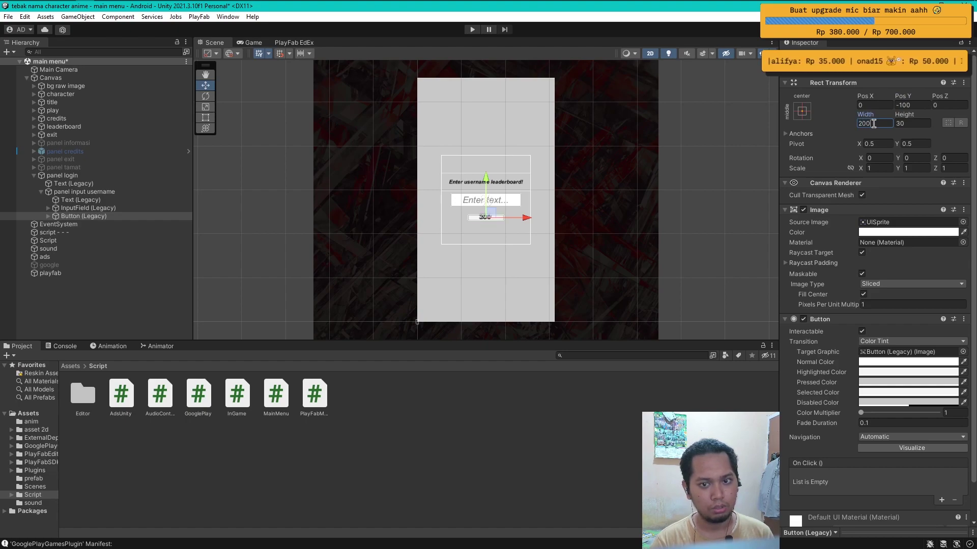
pyautogui.write('00')
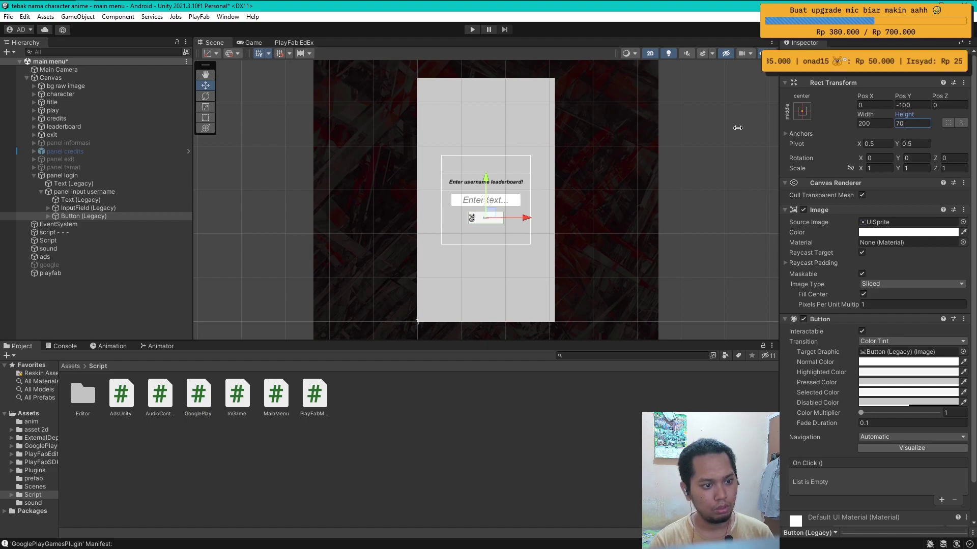
pyautogui.click(49, 216)
pyautogui.click(88, 225)
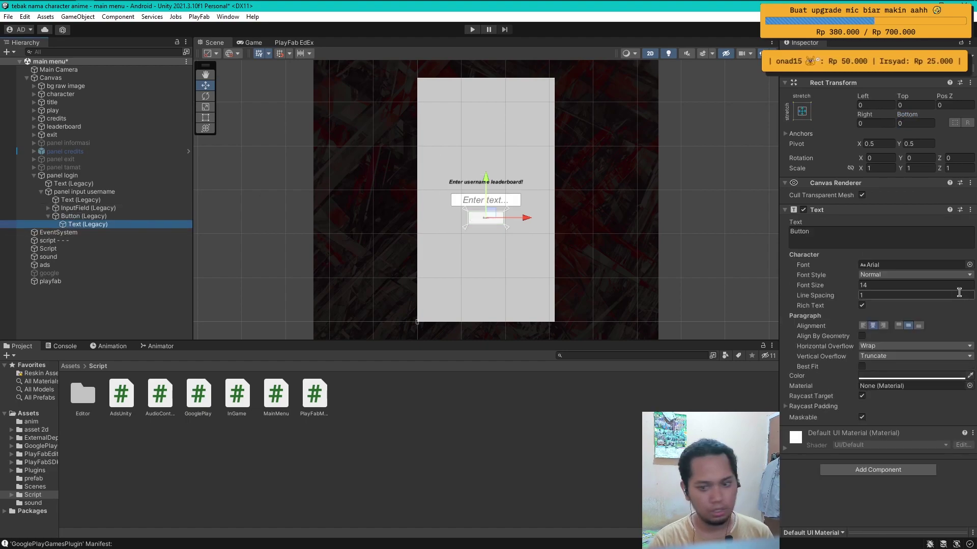
# Step: Make the button's label read 'Save!' in bold at font size 30
pyautogui.click(885, 286)
pyautogui.write('30')
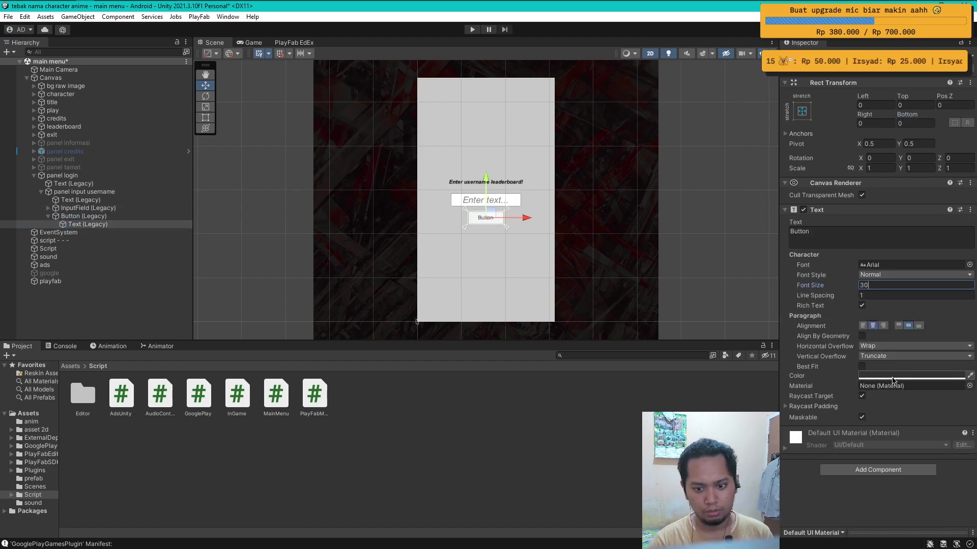
pyautogui.click(895, 377)
pyautogui.click(967, 297)
pyautogui.click(866, 237)
pyautogui.write('Save!')
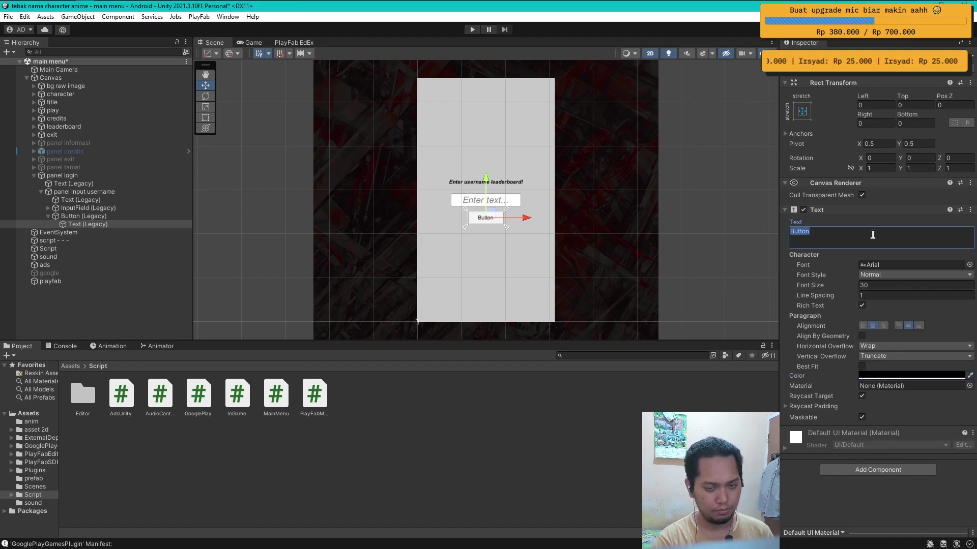
pyautogui.click(879, 275)
pyautogui.click(820, 299)
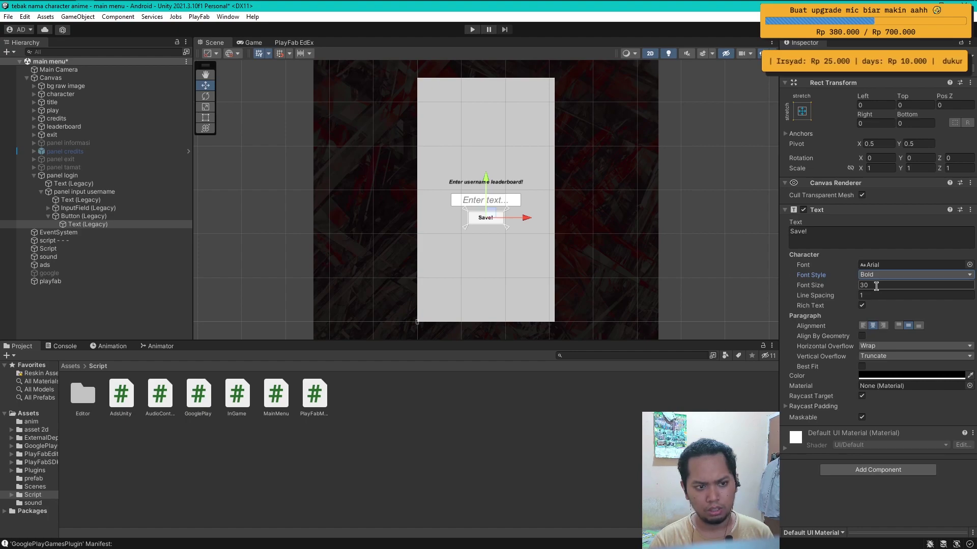
pyautogui.click(49, 216)
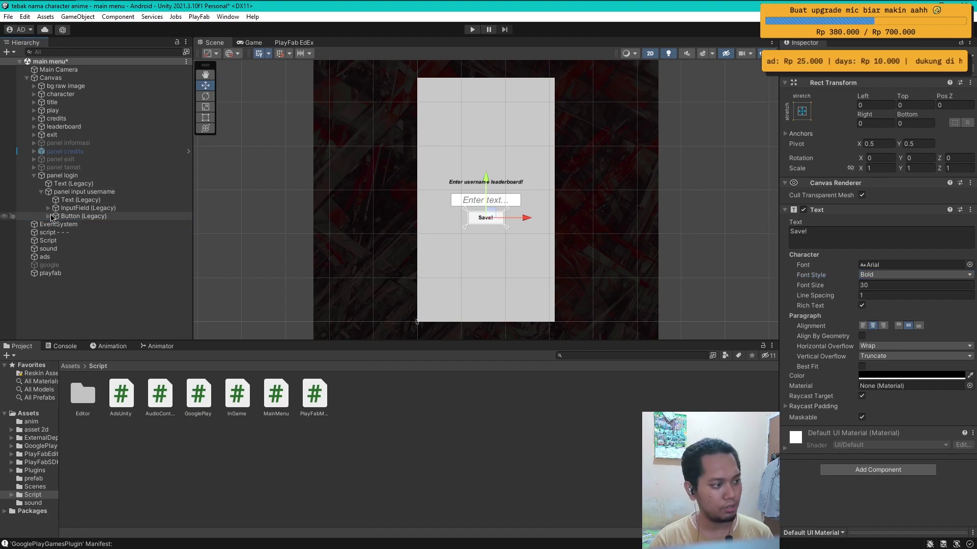
# Step: Set the 'Enter username leaderboard!' heading's height to 80 and preview it in the Game view
pyautogui.click(735, 332)
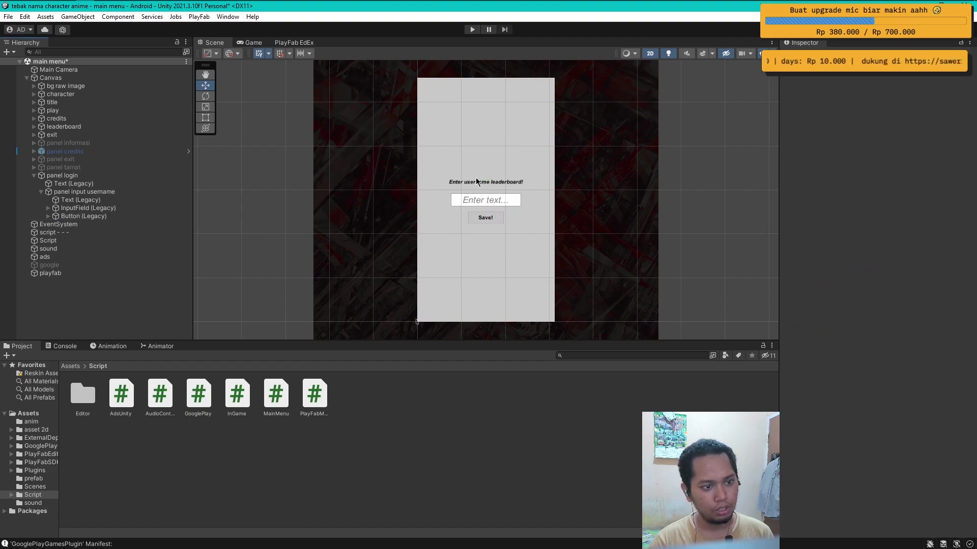
pyautogui.click(101, 218)
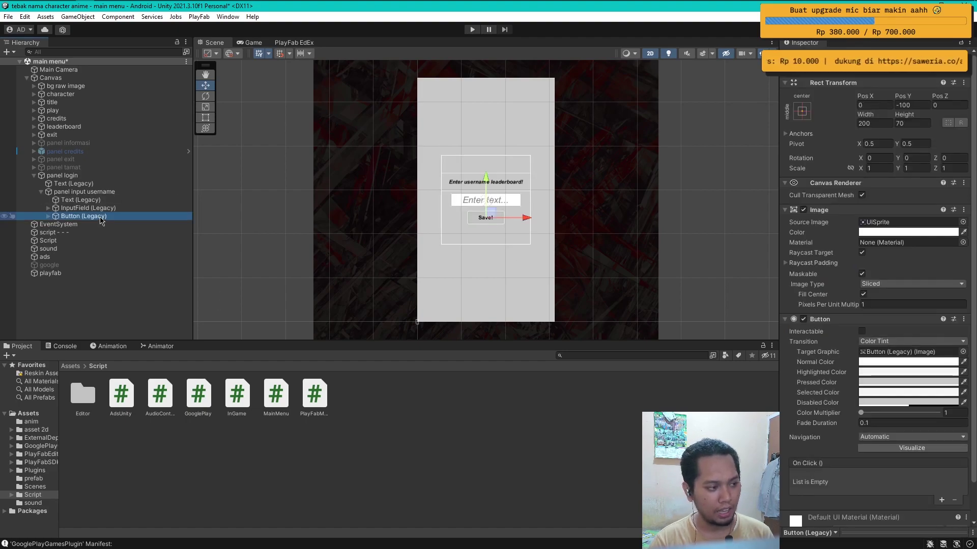
pyautogui.click(102, 200)
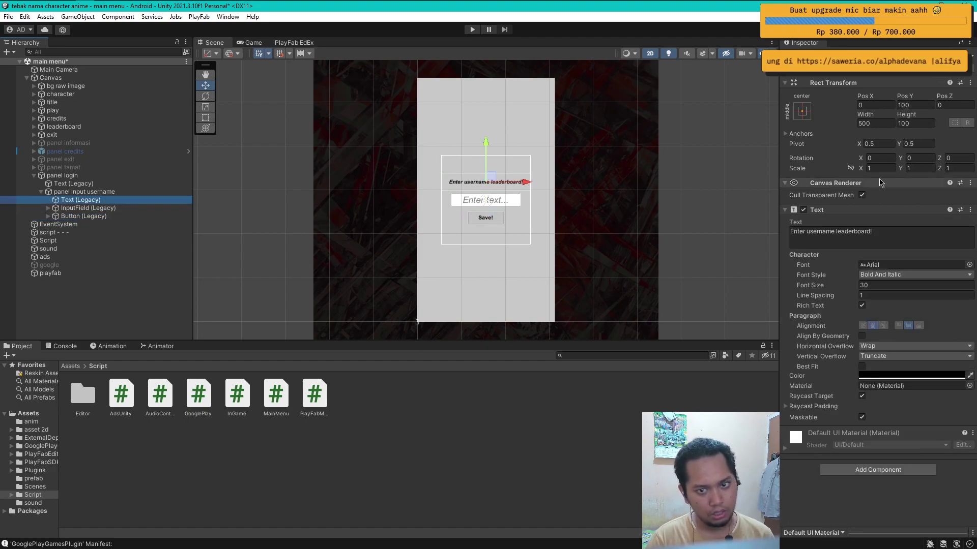
pyautogui.click(923, 124)
pyautogui.press('BackSpace')
pyautogui.press('BackSpace')
pyautogui.press('BackSpace')
pyautogui.write('80')
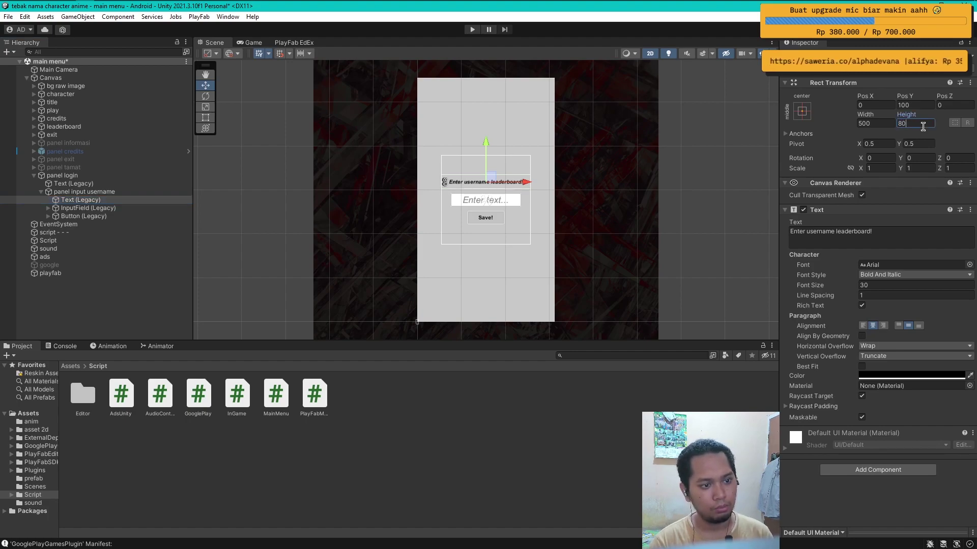
pyautogui.click(102, 282)
pyautogui.click(261, 46)
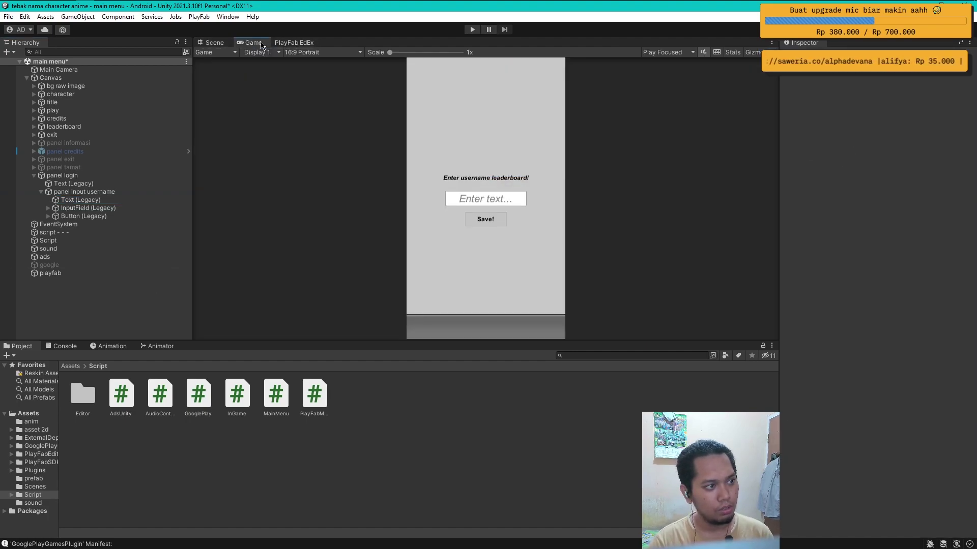
pyautogui.click(215, 42)
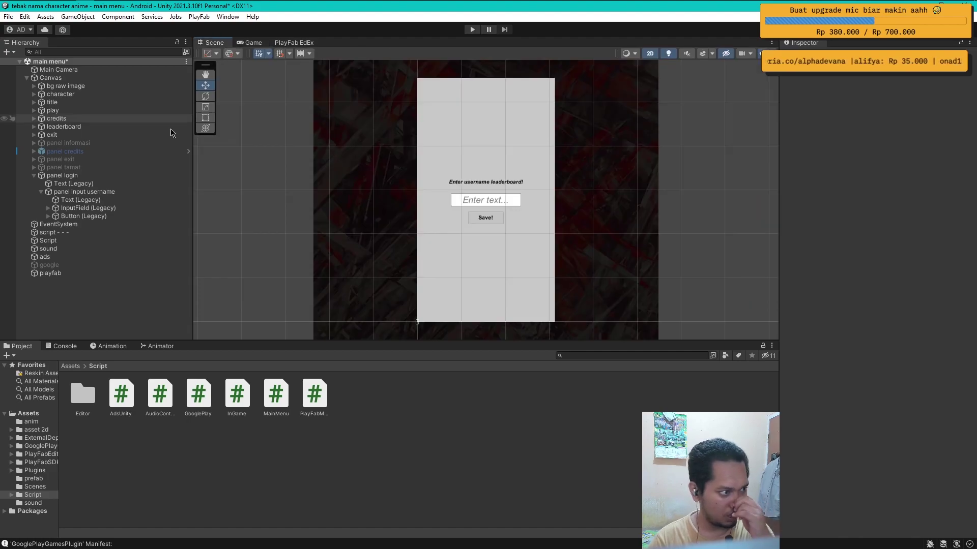
# Step: Move the heading to Pos Y 80 and check the finished panel in the Game view
pyautogui.click(88, 199)
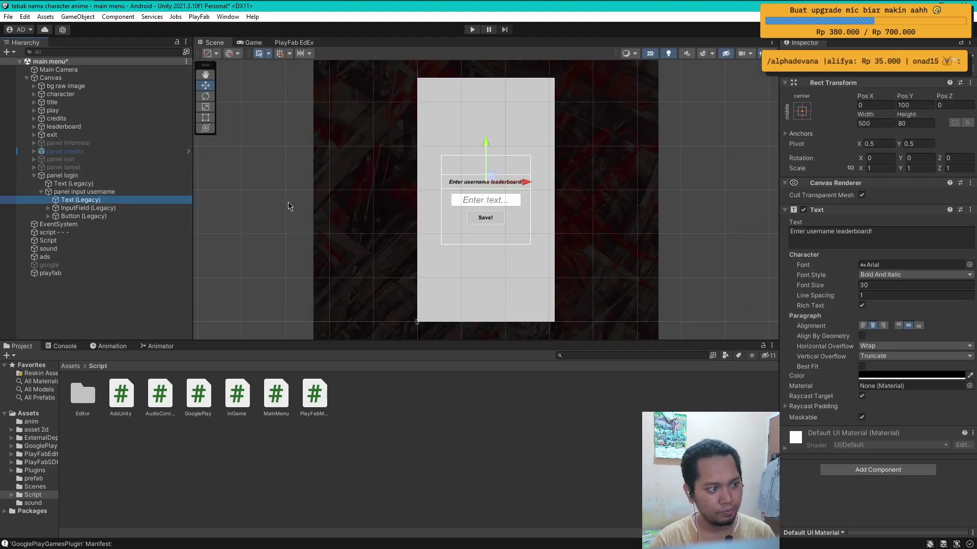
pyautogui.click(117, 209)
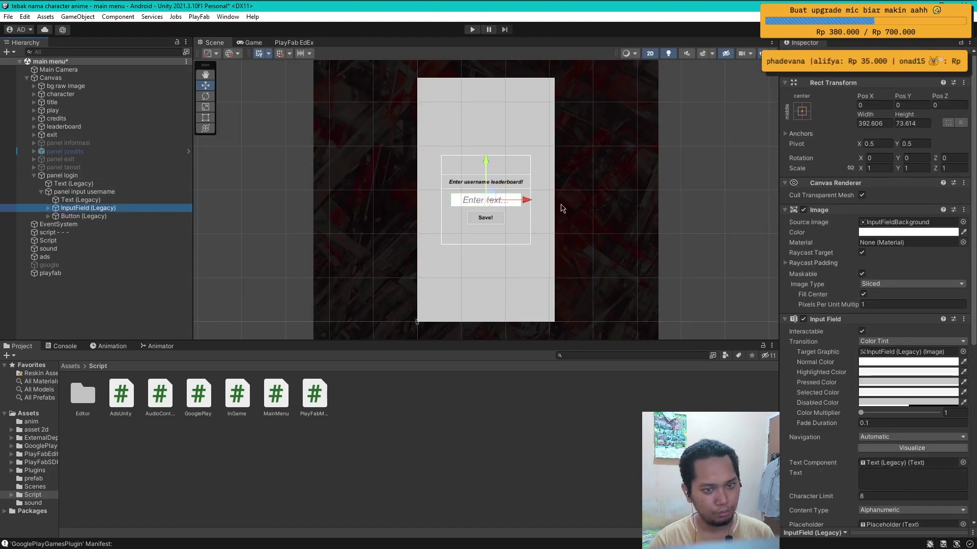
pyautogui.click(487, 163)
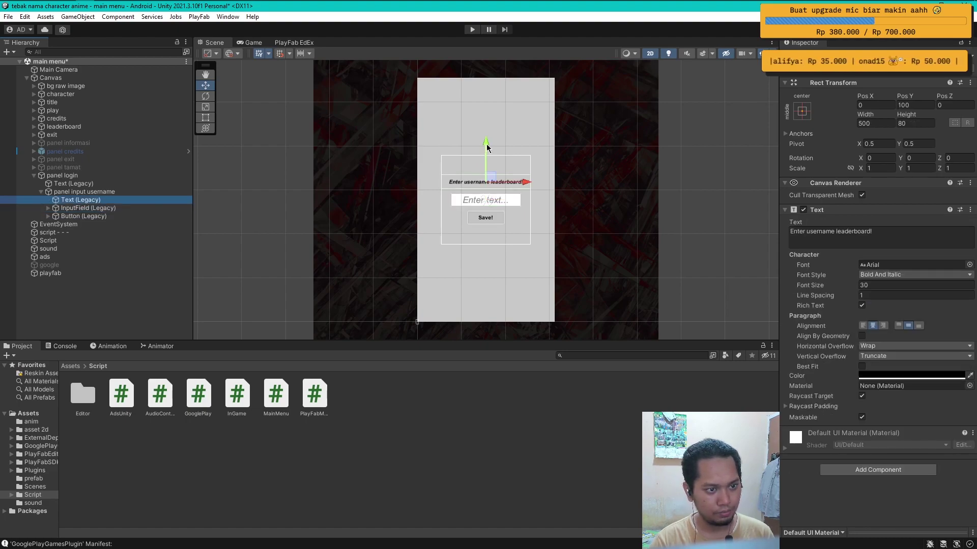
pyautogui.moveTo(486, 145); pyautogui.dragTo(486, 147)
pyautogui.click(915, 105)
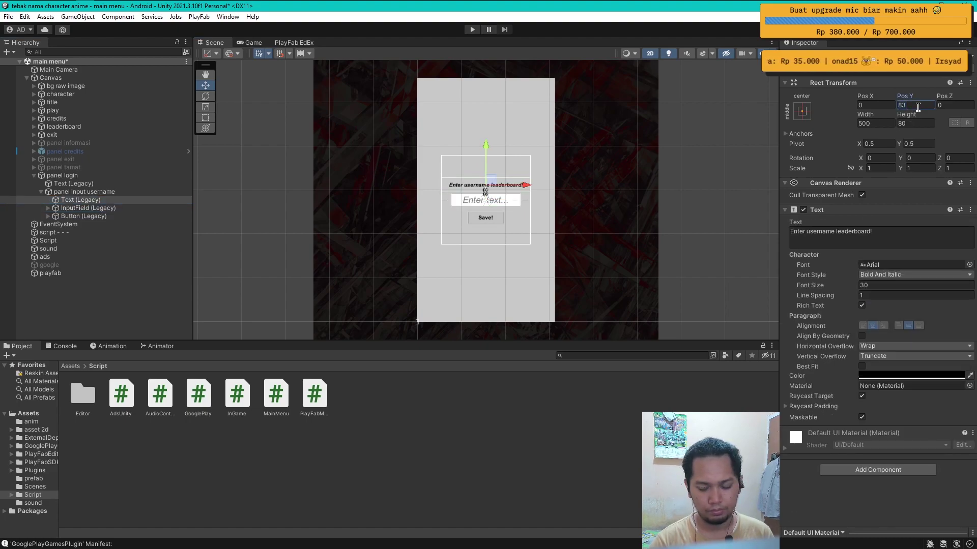
pyautogui.click(552, 217)
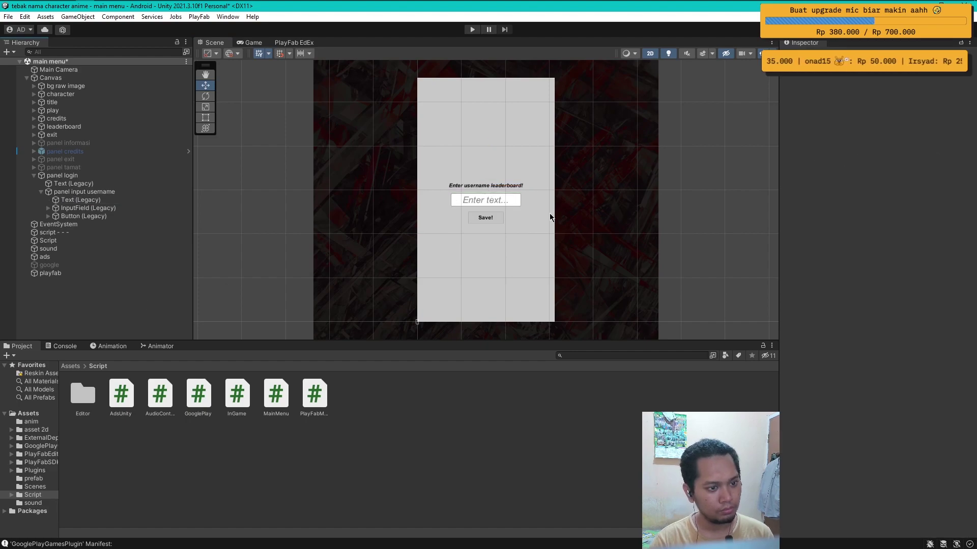
pyautogui.hotkey('ctrl', '2')
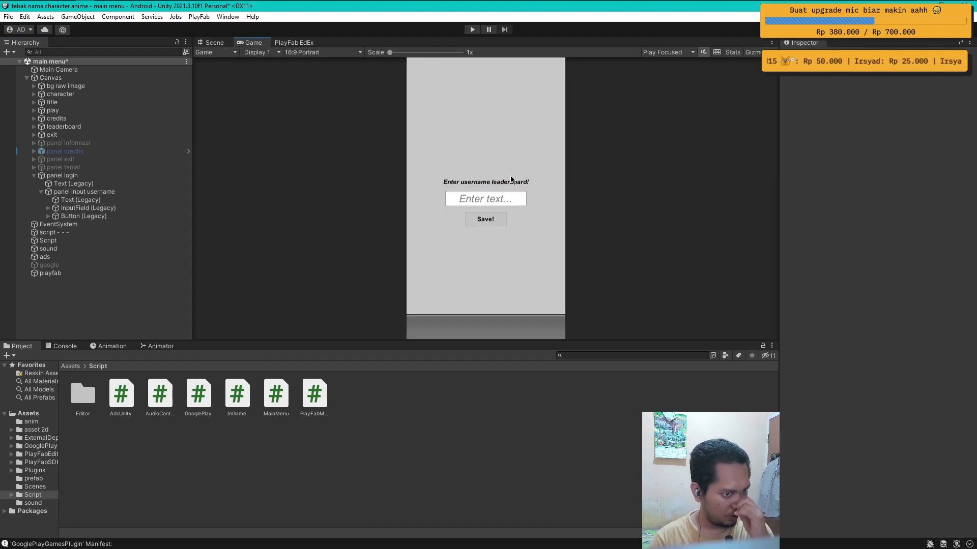
pyautogui.click(76, 200)
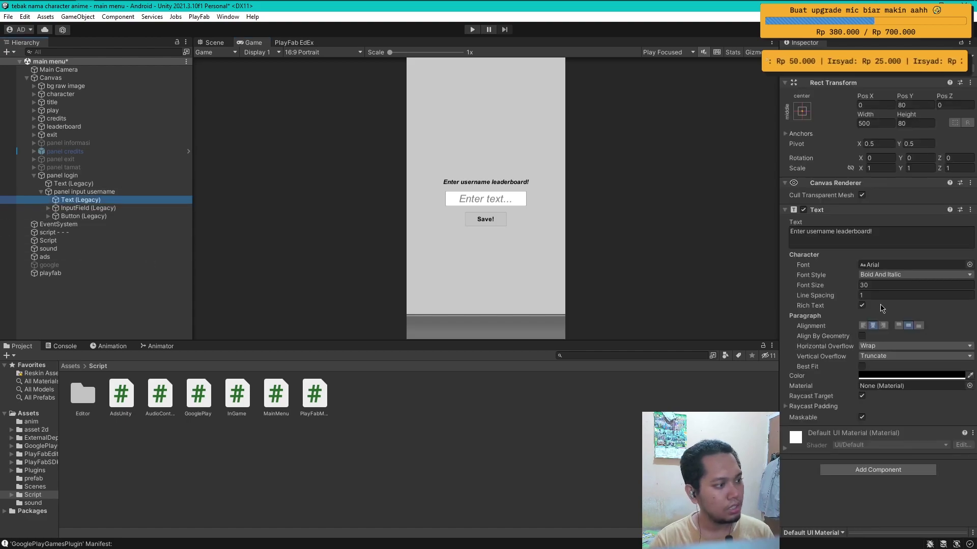
pyautogui.click(969, 265)
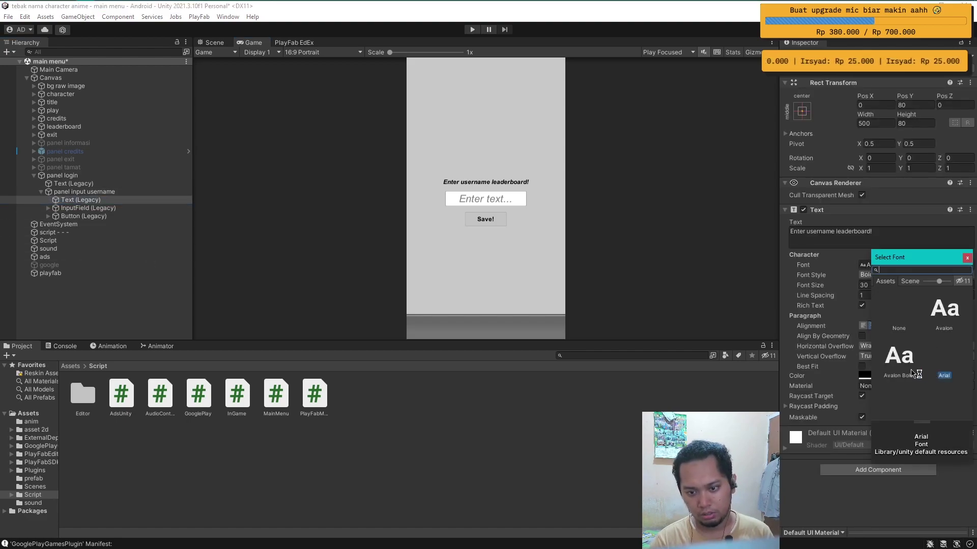
pyautogui.press('Escape')
pyautogui.click(95, 298)
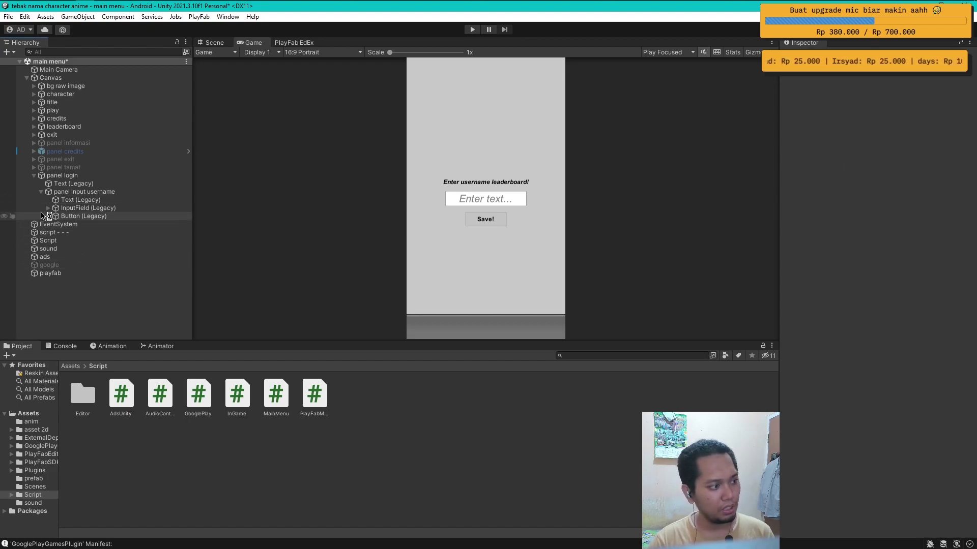
# Step: Deactivate the panel input username object
pyautogui.click(42, 192)
pyautogui.click(96, 191)
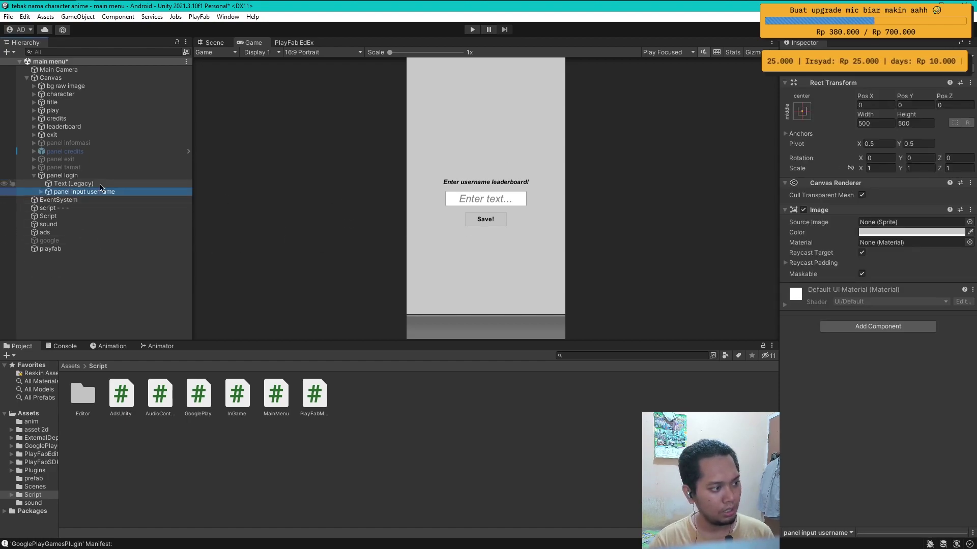
pyautogui.click(806, 57)
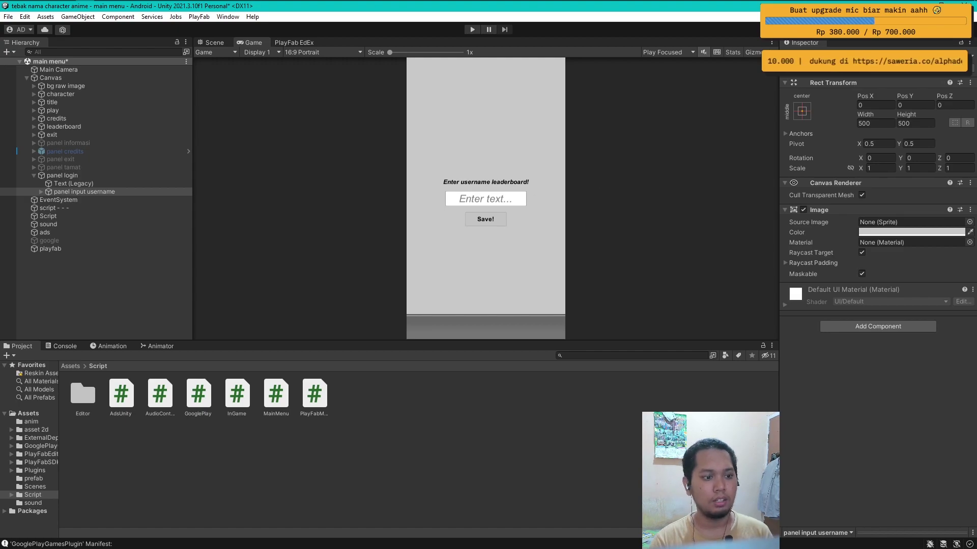
# Step: Toggle the login panel off and on to compare, leaving both panels inactive
pyautogui.click(62, 175)
pyautogui.click(803, 58)
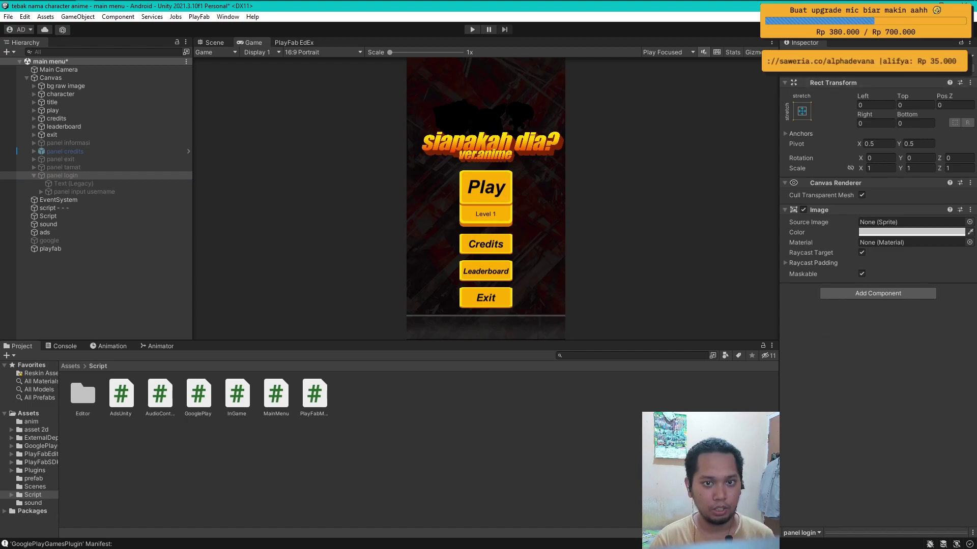
pyautogui.click(803, 57)
pyautogui.click(97, 192)
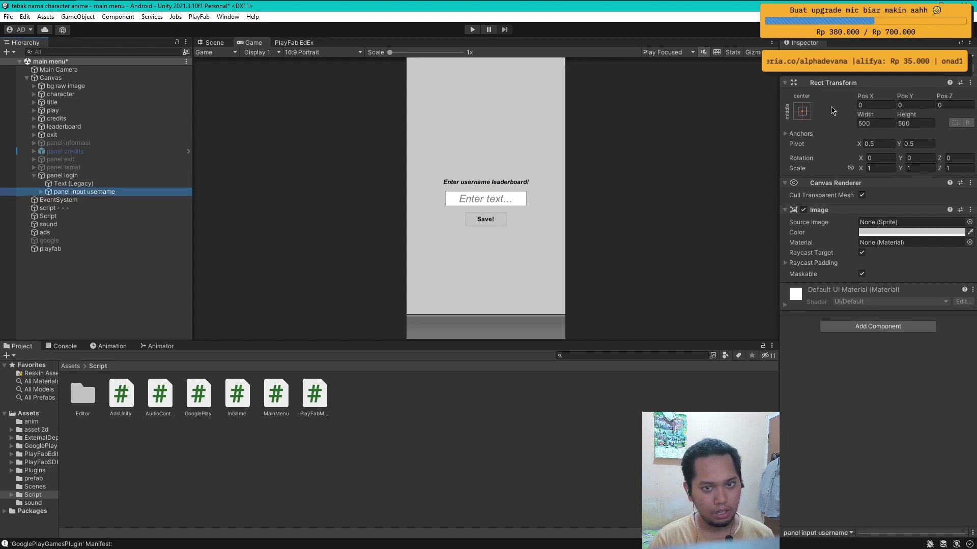
pyautogui.click(803, 57)
pyautogui.click(62, 176)
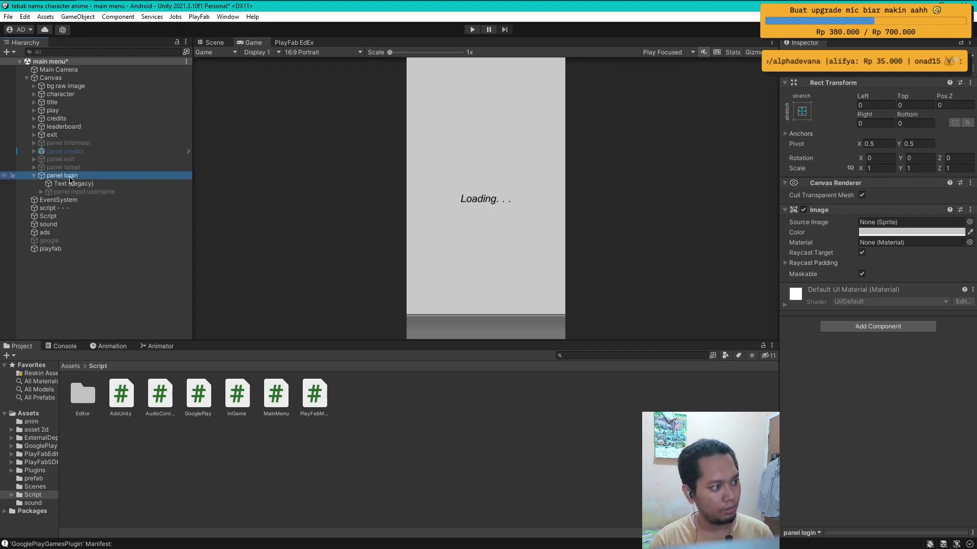
pyautogui.click(803, 58)
# Step: Replace the comment above Start with a public GameObject panelLogin field
pyautogui.hotkey('alt', 'Tab')
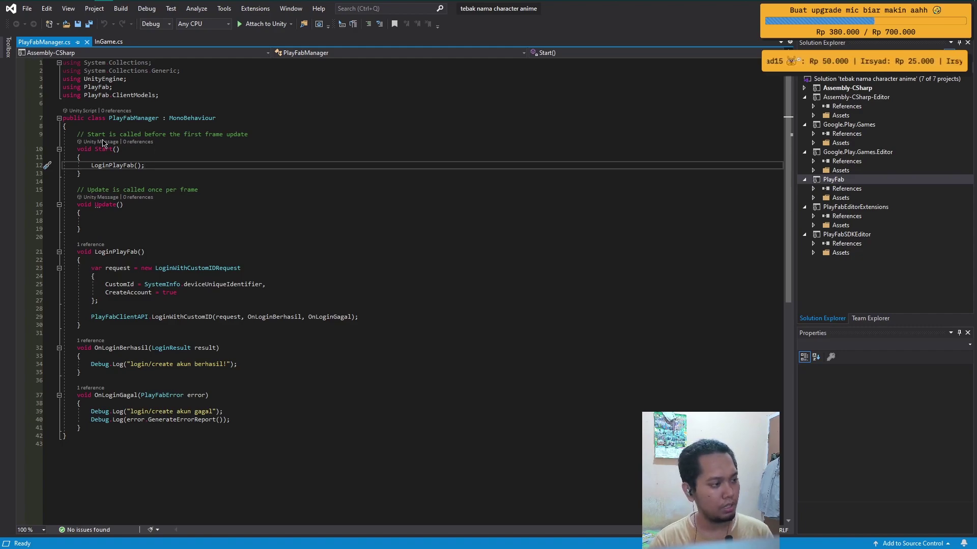
pyautogui.tripleClick(191, 134)
pyautogui.press('Return')
pyautogui.write('public ')
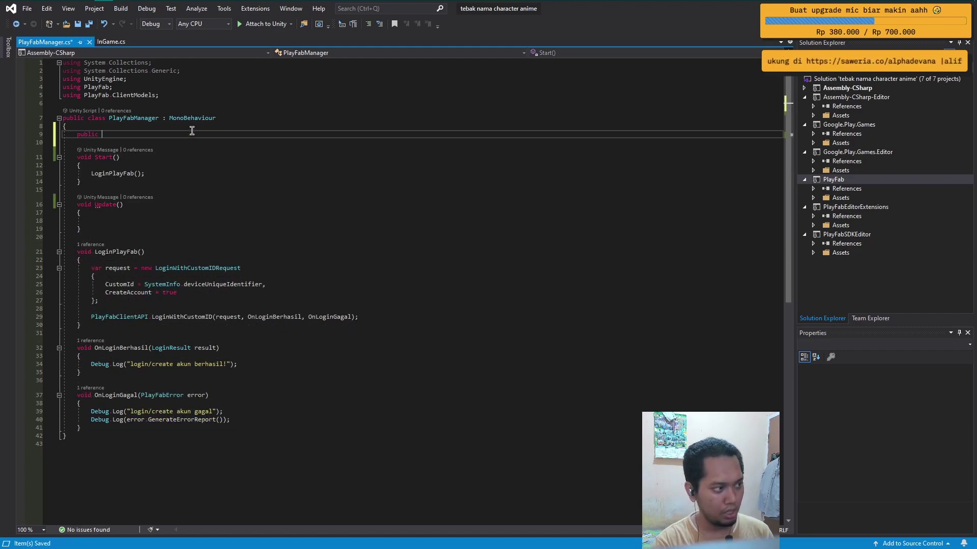
pyautogui.write('gameo ')
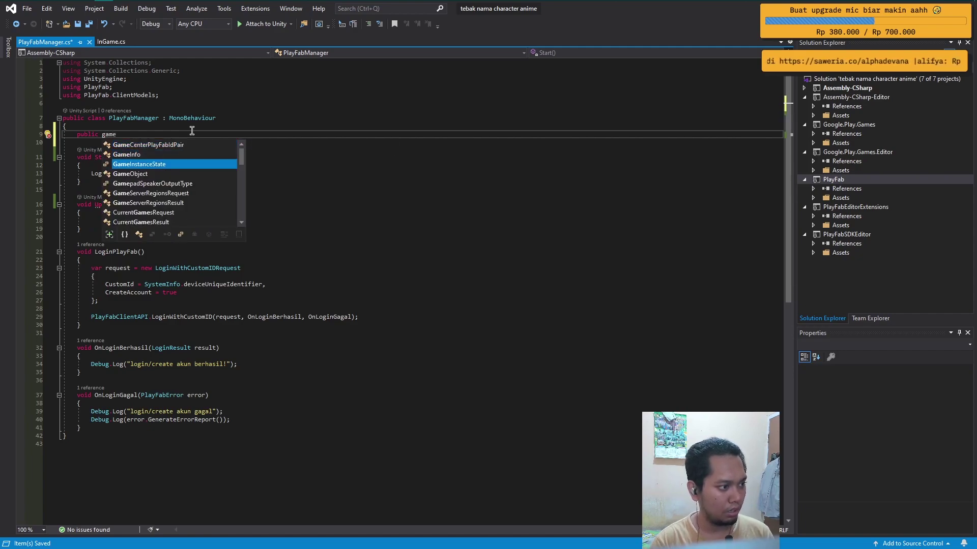
pyautogui.write('p')
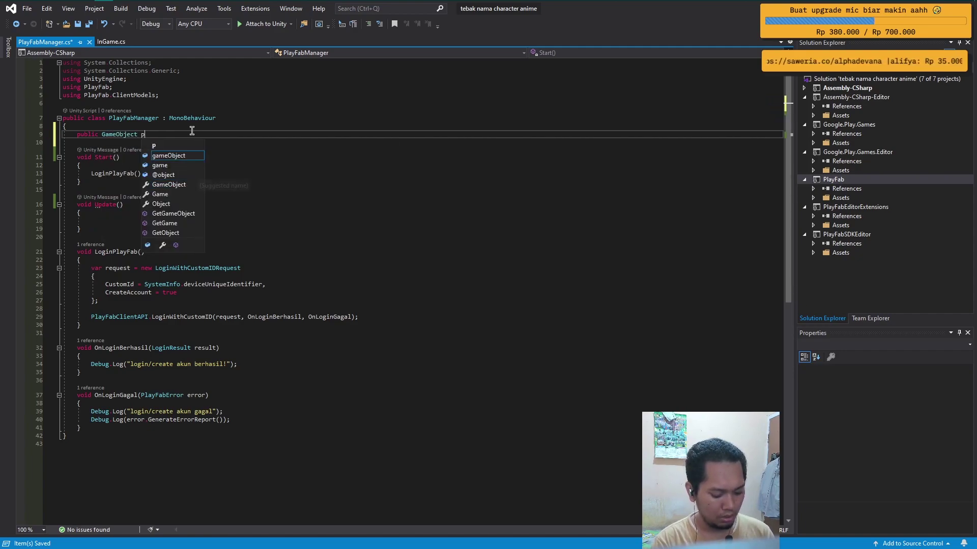
pyautogui.write('anelL')
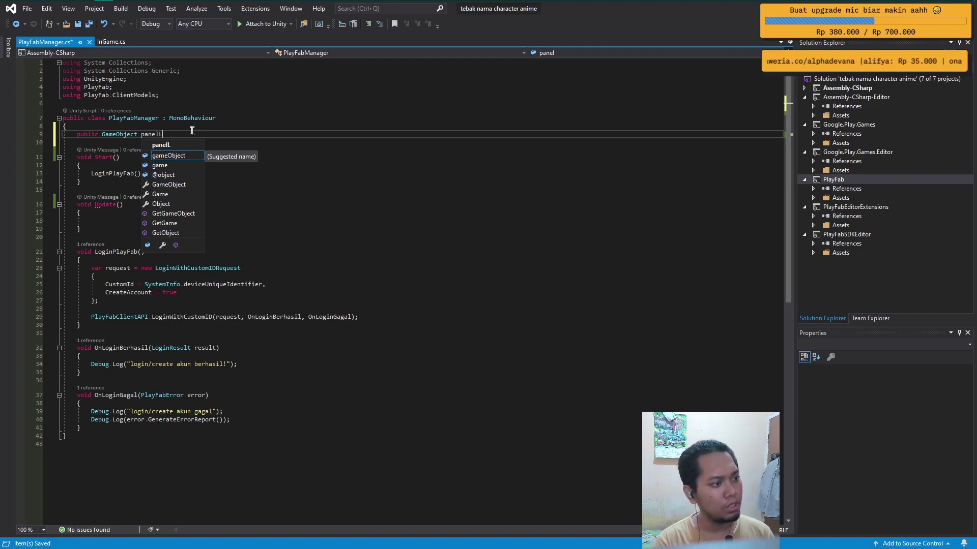
pyautogui.write('ogin')
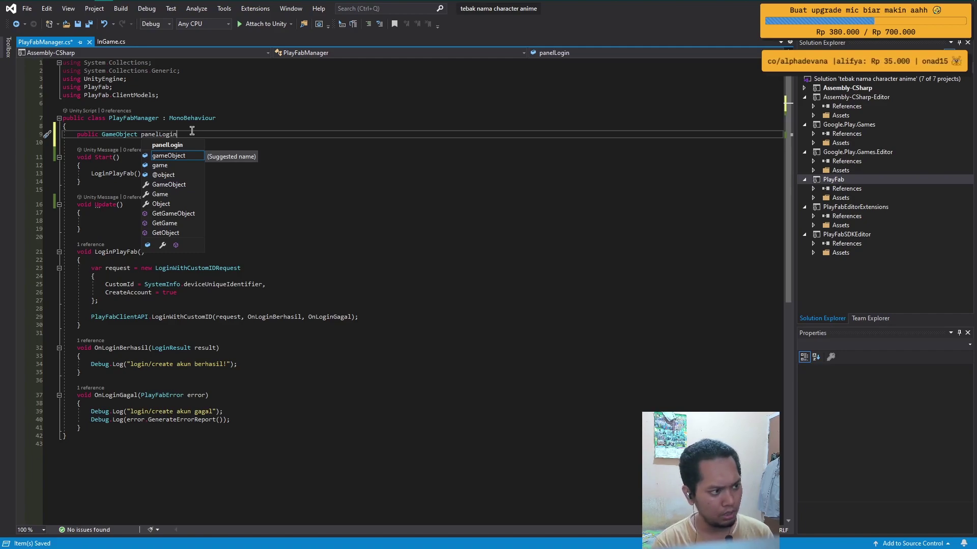
pyautogui.write(';')
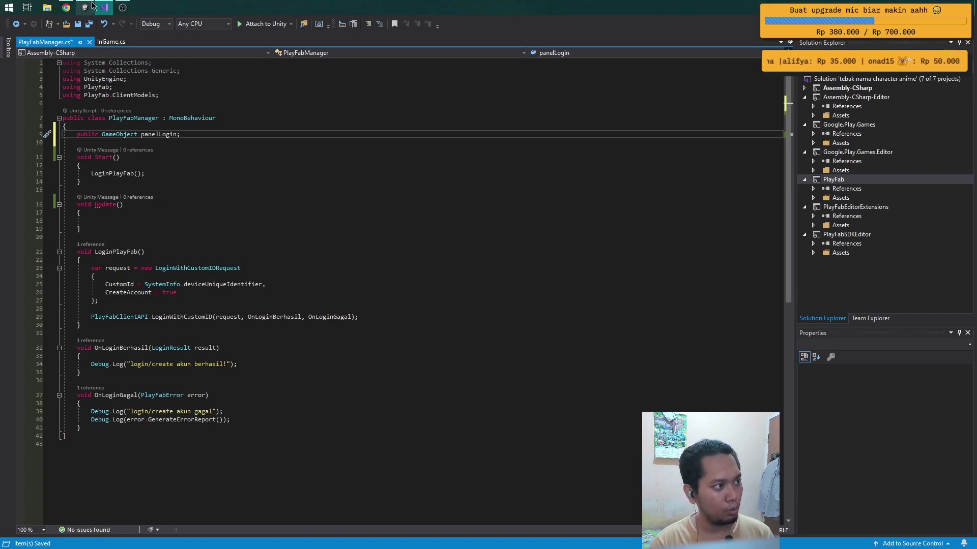
# Step: Add panelLogin.SetActive(true) at the top of Start and save the script
pyautogui.click(91, 5)
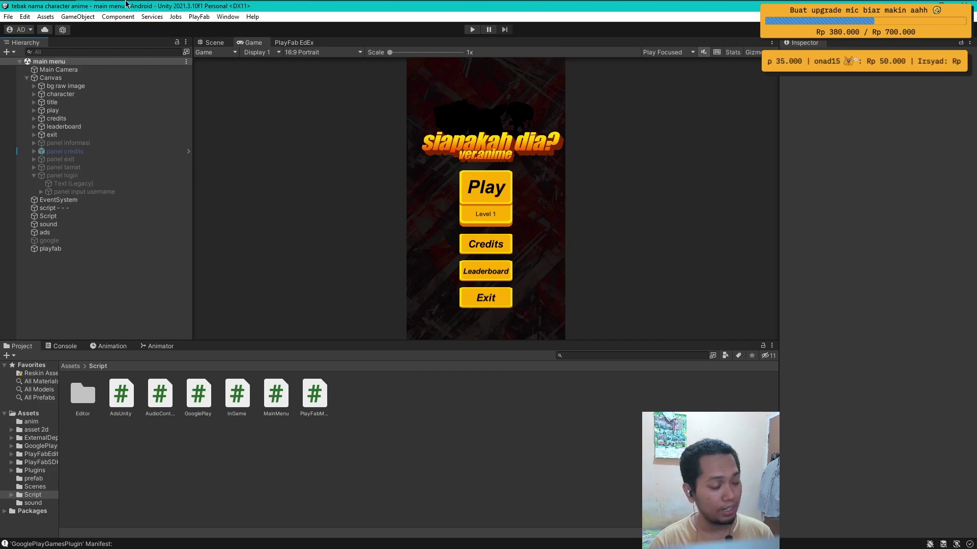
pyautogui.click(106, 5)
pyautogui.click(243, 166)
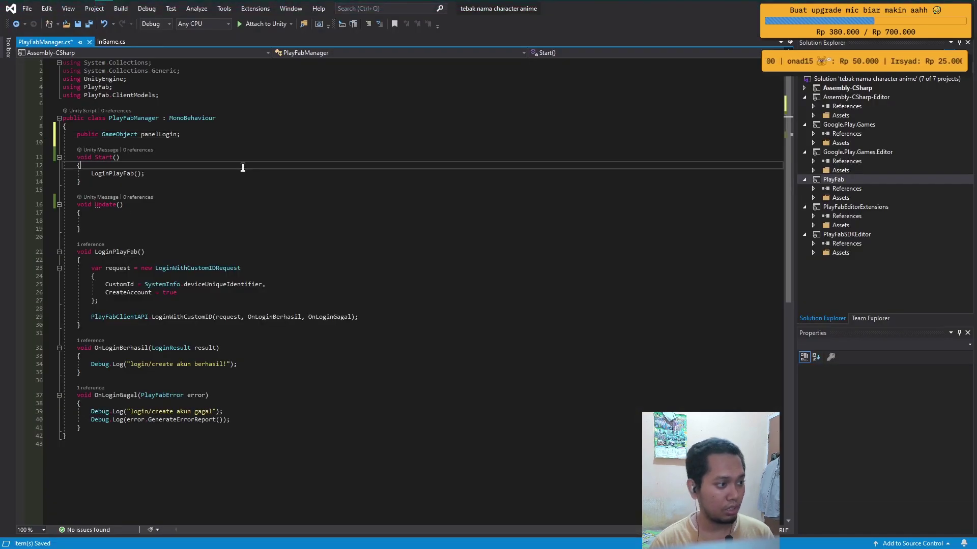
pyautogui.press('Return')
pyautogui.press('Return')
pyautogui.press('Up')
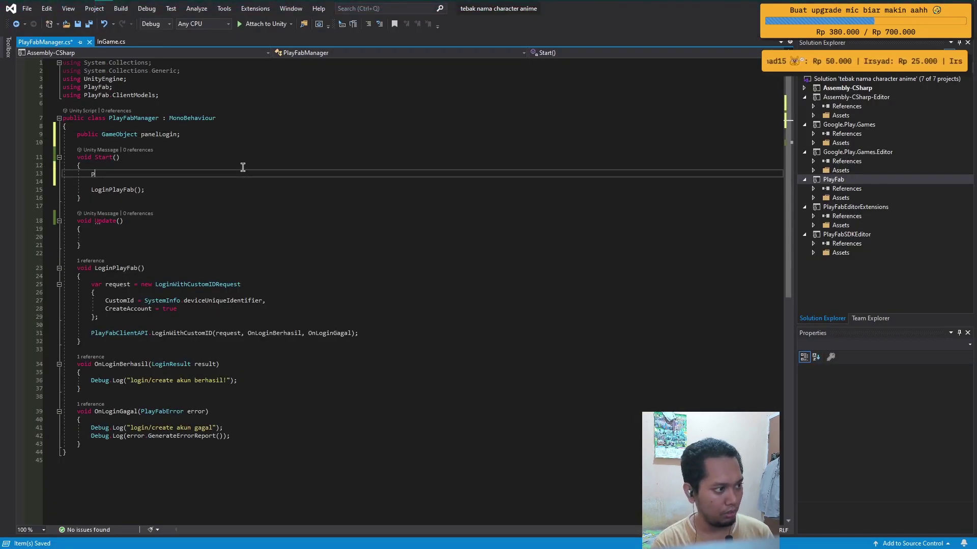
pyautogui.write('anel')
pyautogui.press('Tab')
pyautogui.write('.set')
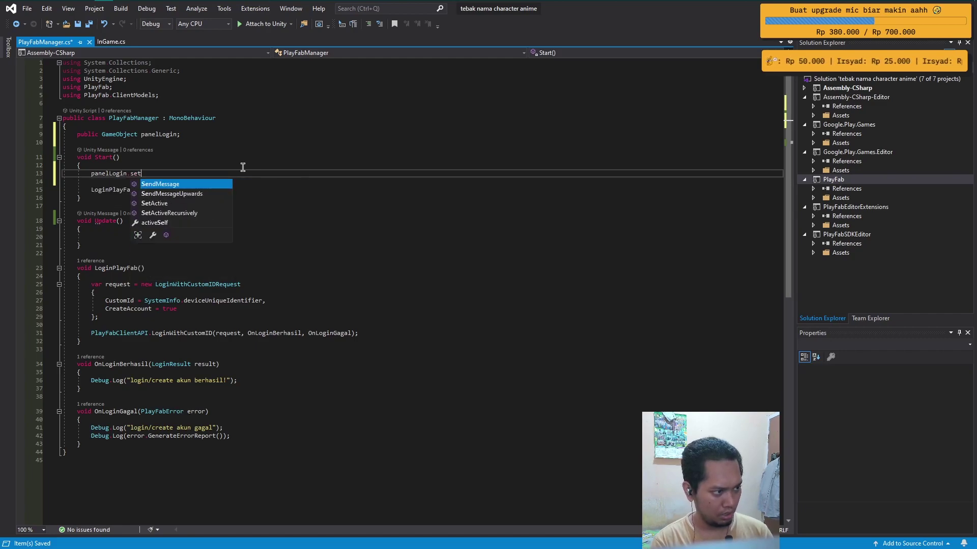
pyautogui.write('a(true')
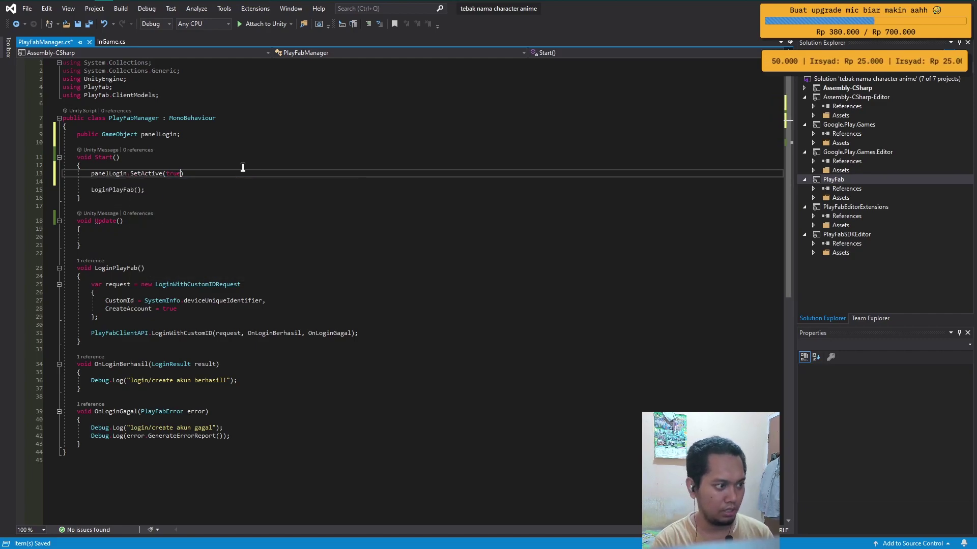
pyautogui.write(')')
pyautogui.hotkey('ctrl', 's')
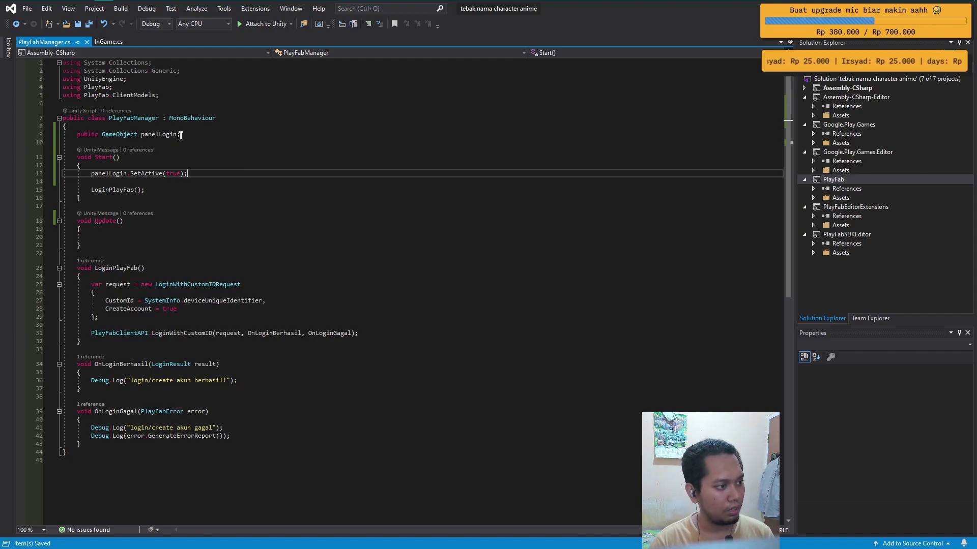
pyautogui.click(262, 135)
pyautogui.press('Return')
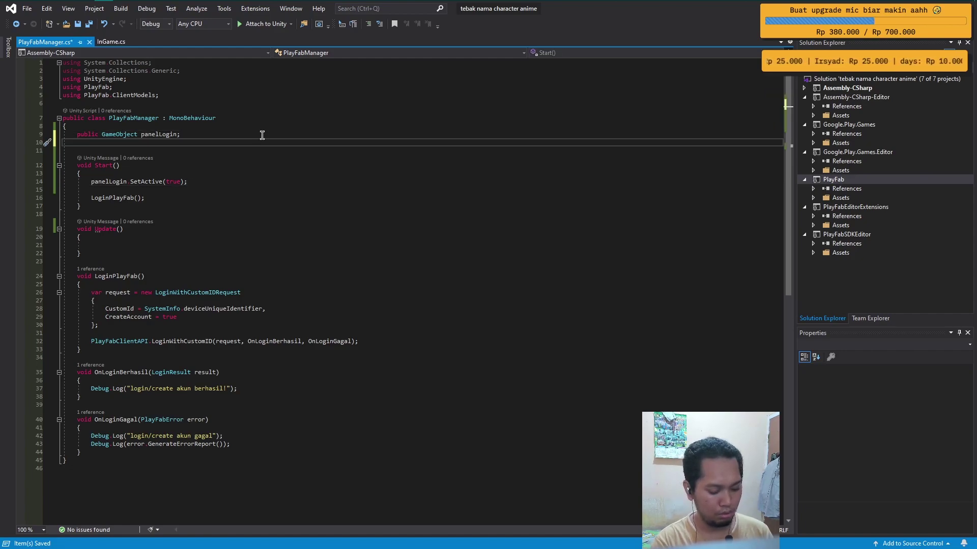
# Step: Declare a public GameObject panelInputUsername field and save
pyautogui.write('public Game')
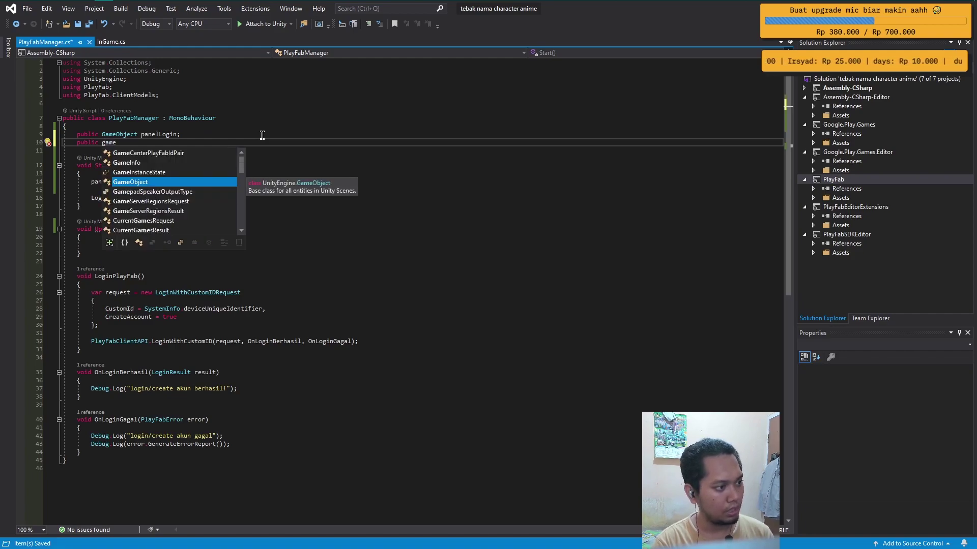
pyautogui.press('Tab')
pyautogui.write('panel')
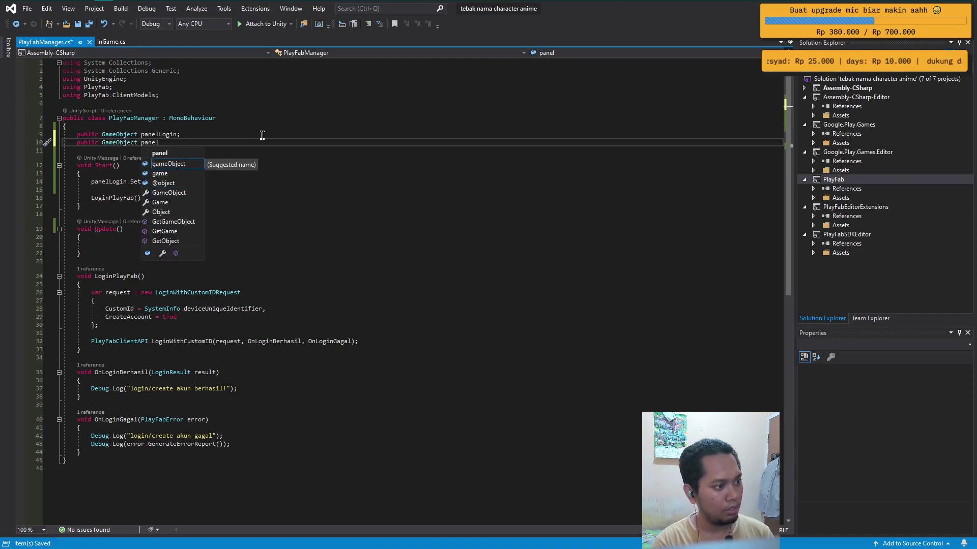
pyautogui.write('InputUser')
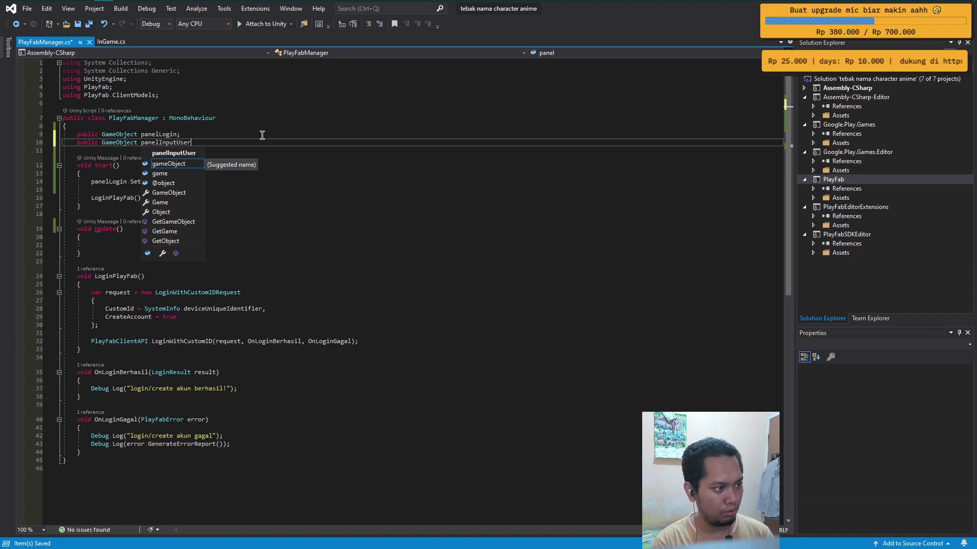
pyautogui.write('name;')
pyautogui.hotkey('ctrl', 's')
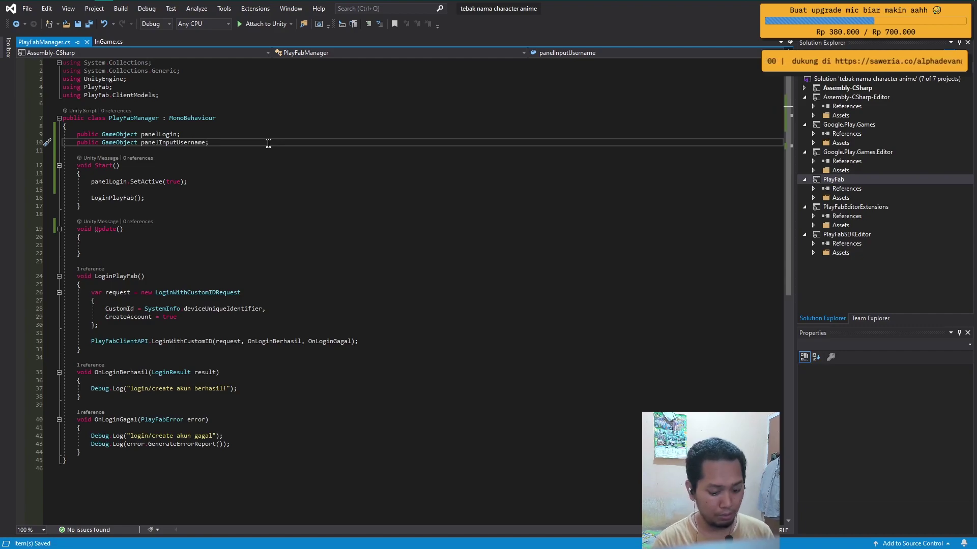
pyautogui.press('Return')
pyautogui.write('public ')
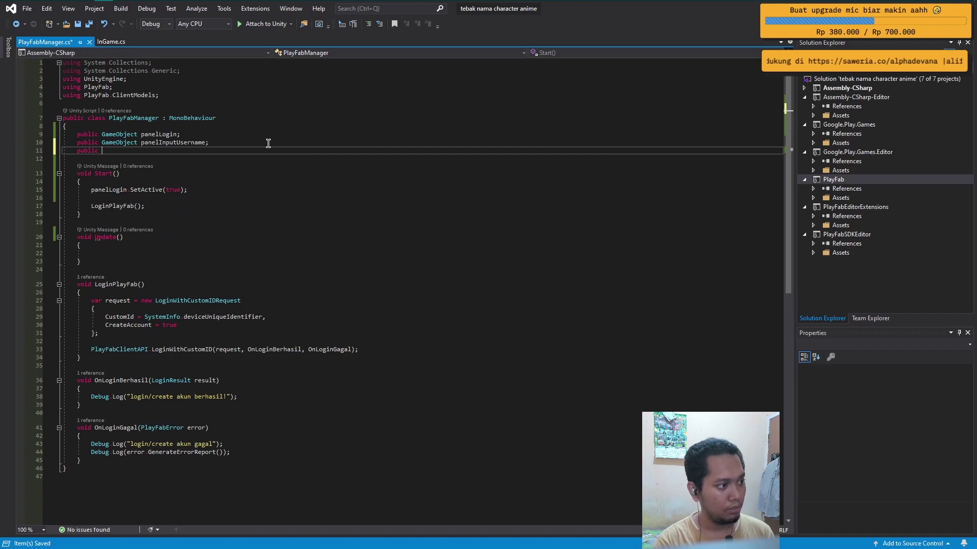
pyautogui.write('butt')
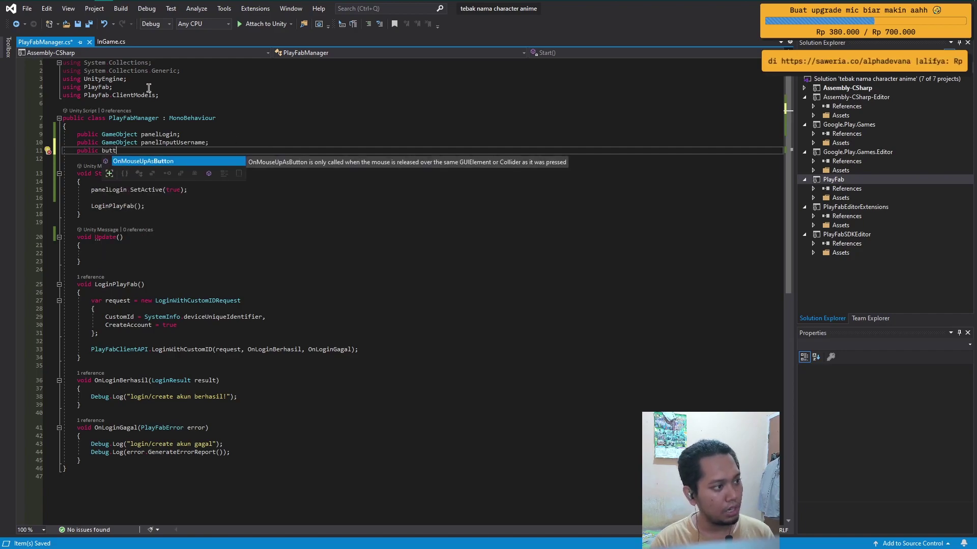
# Step: Add using UnityEngine.UI; beneath the UnityEngine import and save
pyautogui.click(186, 78)
pyautogui.press('Return')
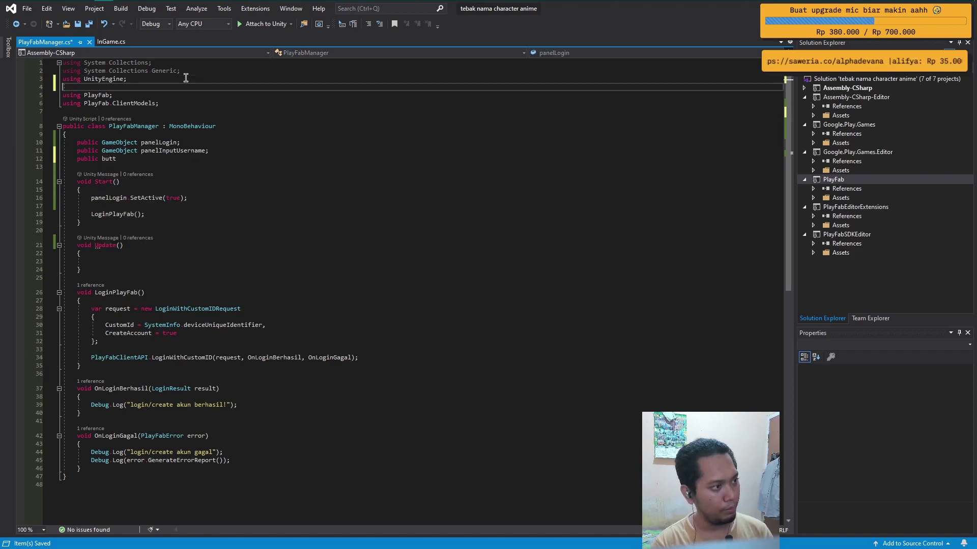
pyautogui.write('using UnityEngine;')
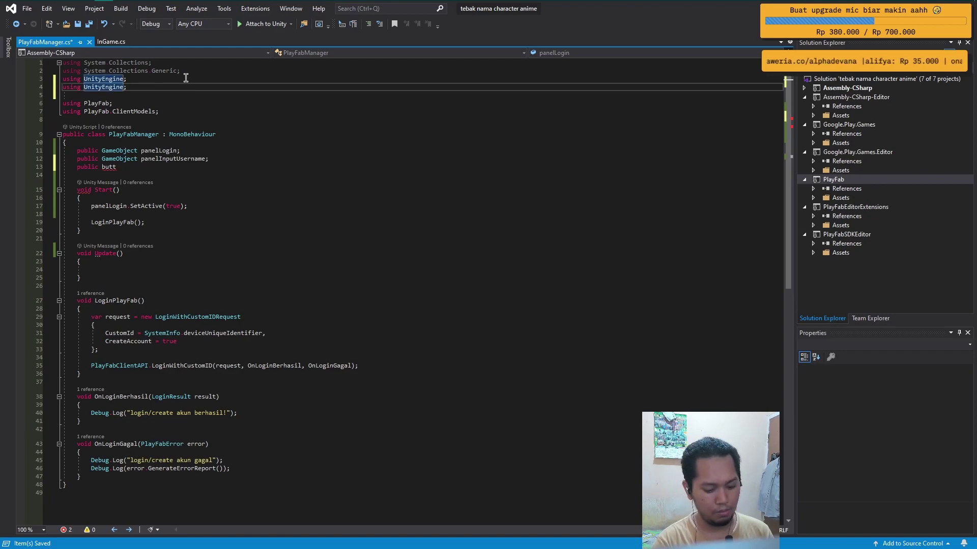
pyautogui.write('.UI')
pyautogui.press('Down')
pyautogui.press('Delete')
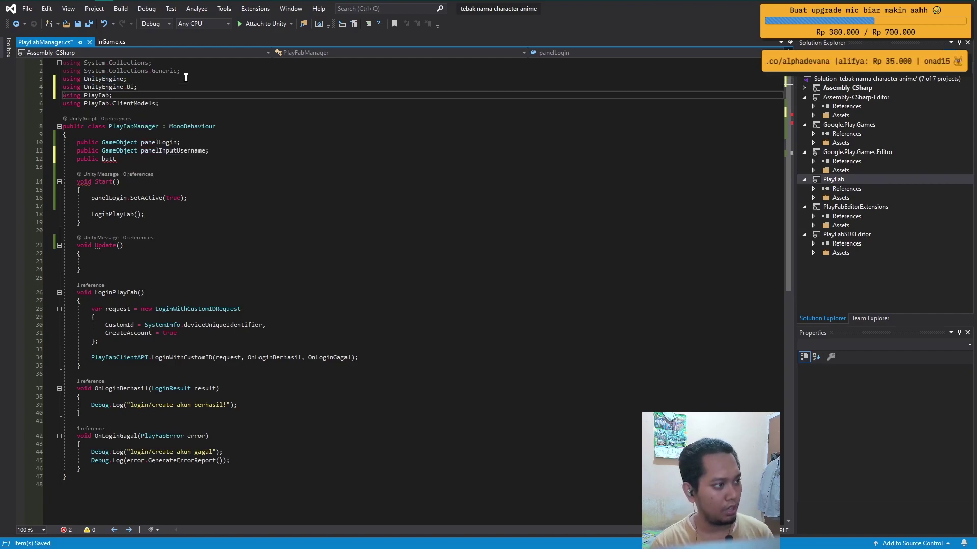
pyautogui.hotkey('ctrl', 's')
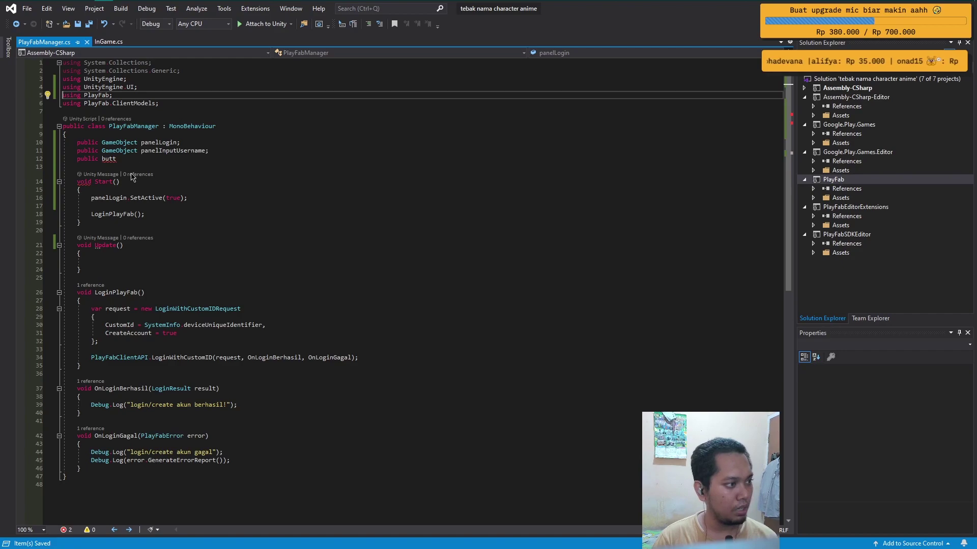
# Step: Declare a public Button buttonSaveUsername field
pyautogui.click(136, 159)
pyautogui.press('BackSpace')
pyautogui.press('BackSpace')
pyautogui.press('BackSpace')
pyautogui.write('u')
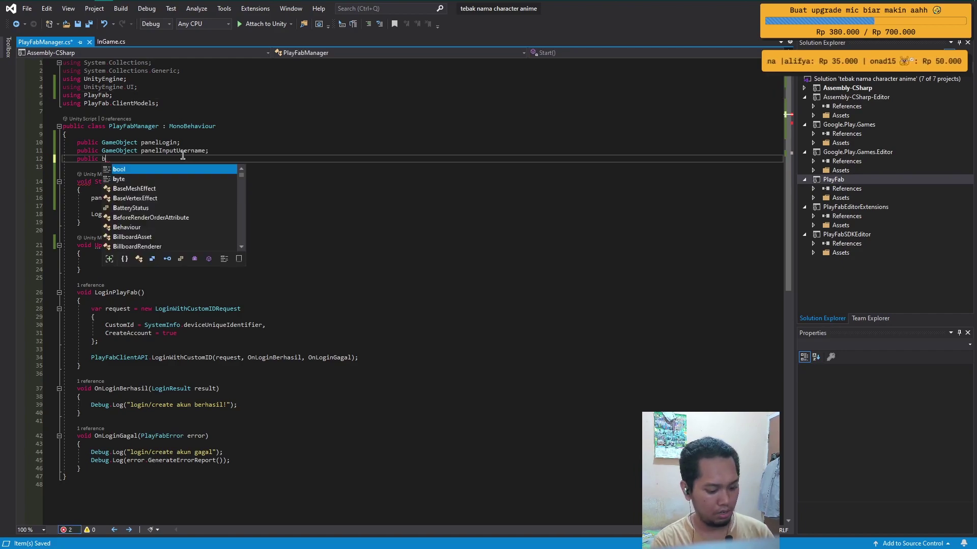
pyautogui.write('tt')
pyautogui.press('space')
pyautogui.write('butt')
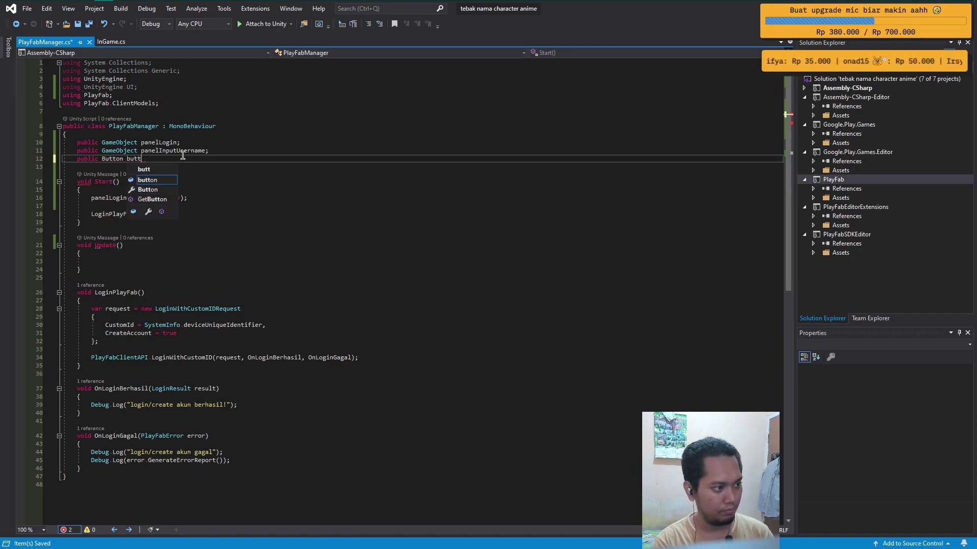
pyautogui.write('onSave')
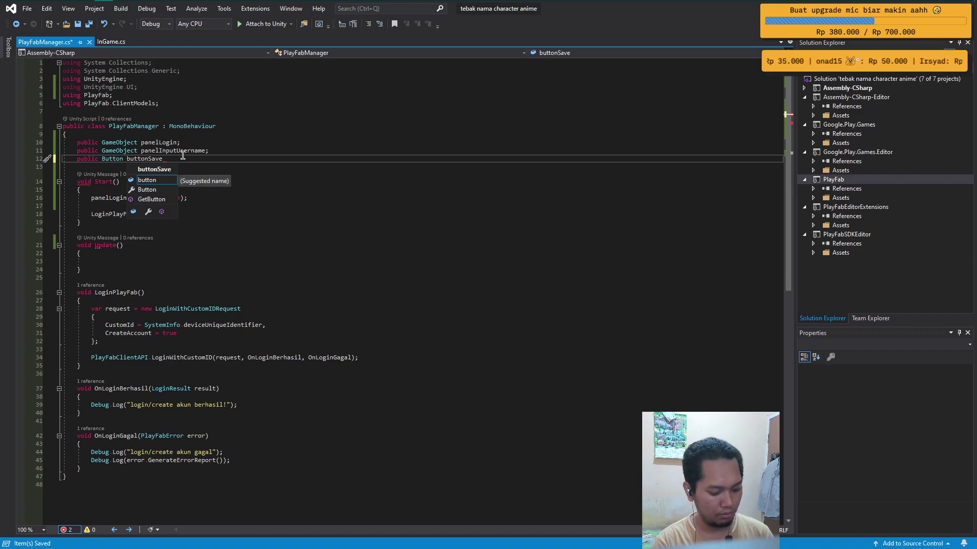
pyautogui.write('Userna')
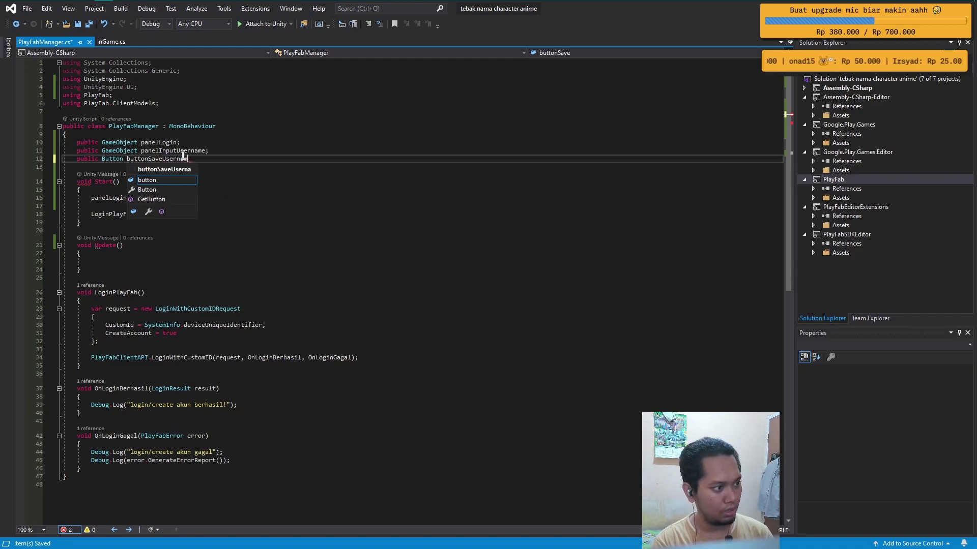
pyautogui.write('me;')
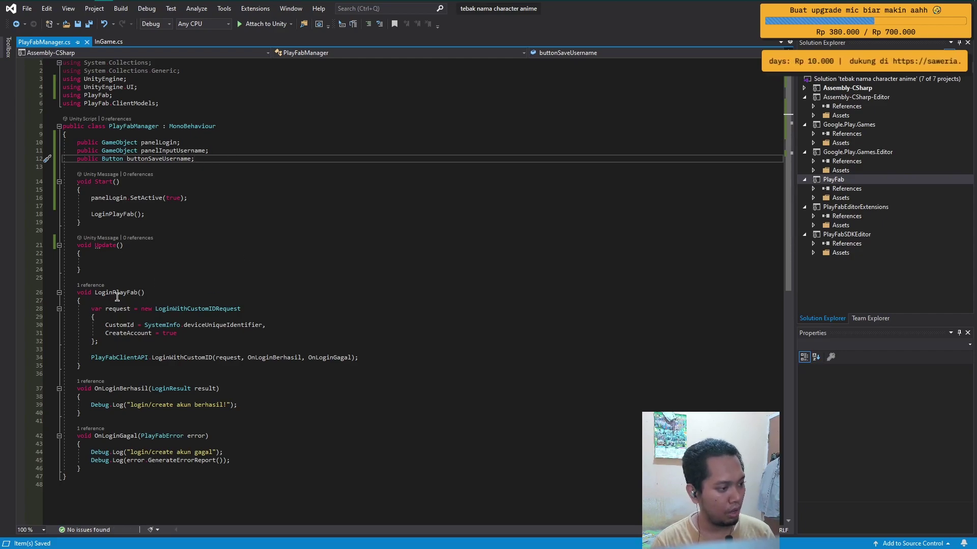
# Step: Add an InfoRequestParameters entry after CreateAccount in the login request
pyautogui.click(281, 337)
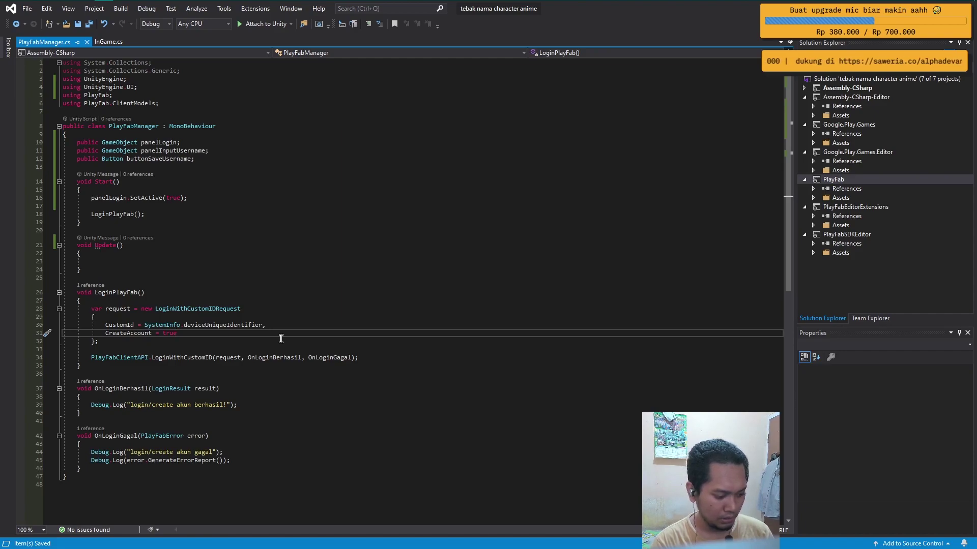
pyautogui.write(',')
pyautogui.press('Return')
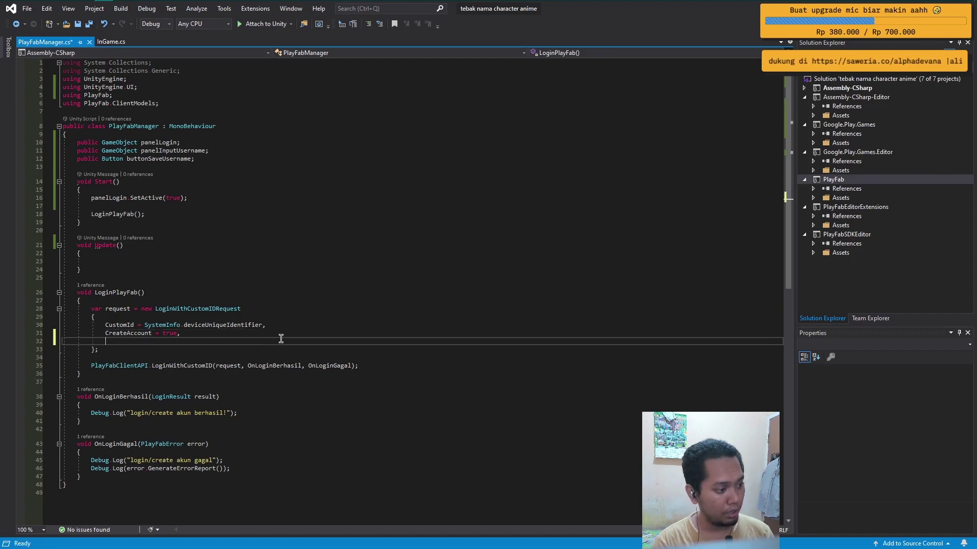
pyautogui.press('Return')
pyautogui.press('BackSpace')
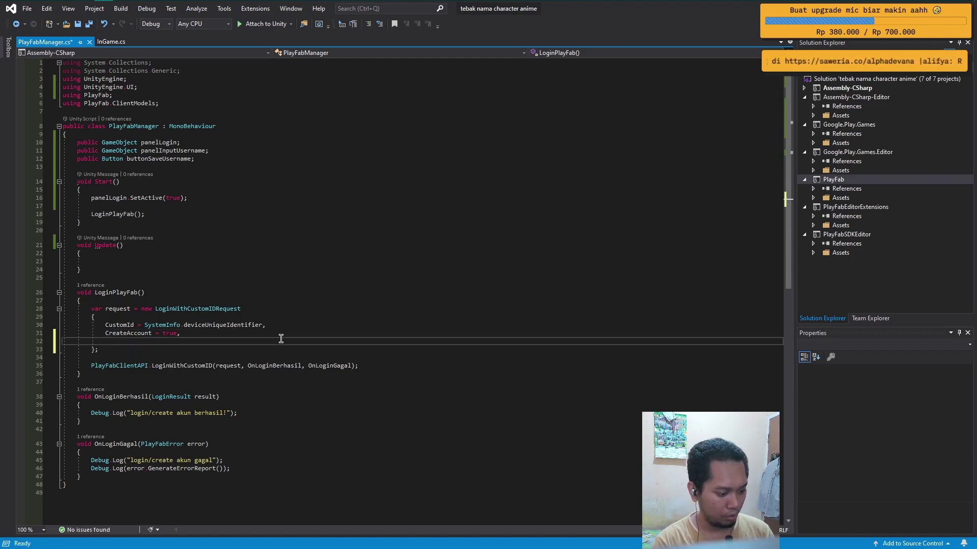
pyautogui.write('in')
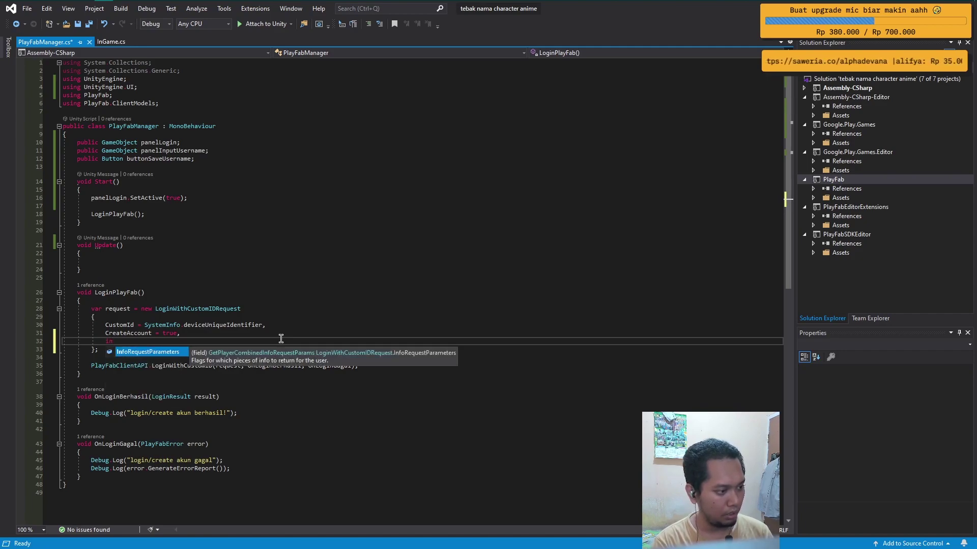
pyautogui.press('Tab')
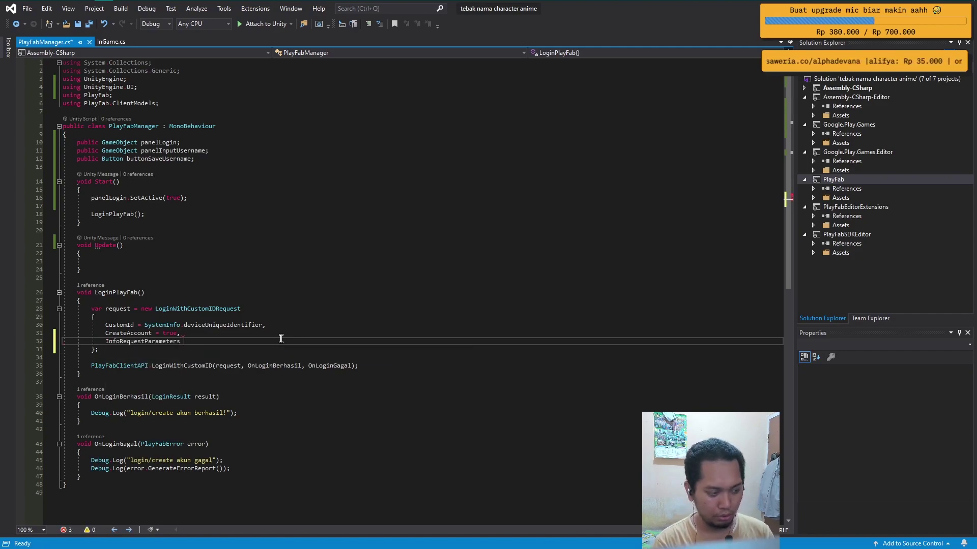
# Step: Set it to new GetPlayerCombinedInfoRequestParams with GetPlayerProfile = true
pyautogui.write('= new getplaye')
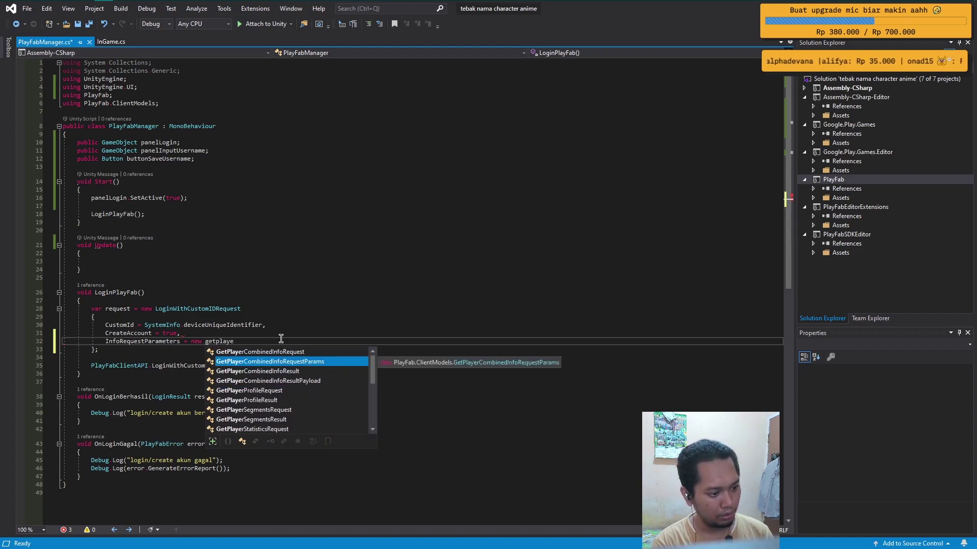
pyautogui.press('Tab')
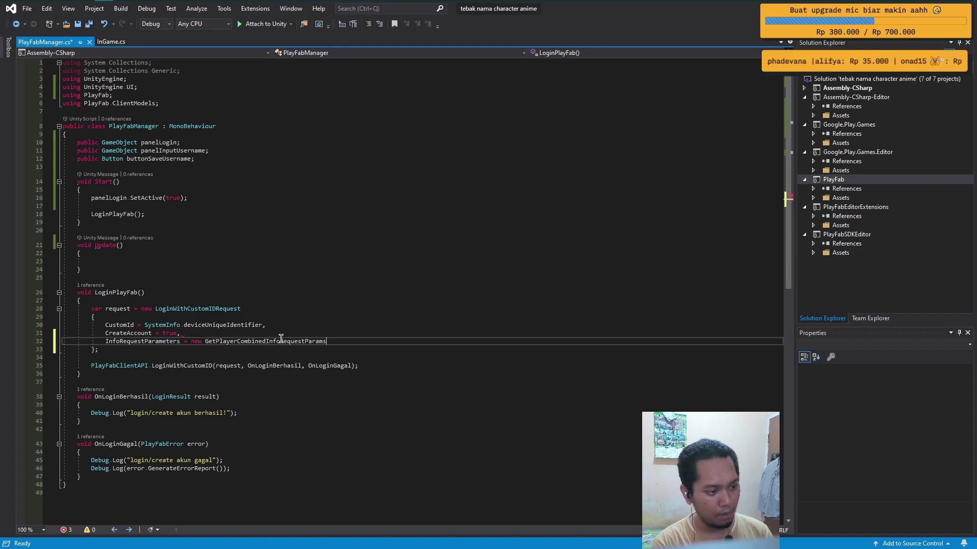
pyautogui.press('Return')
pyautogui.write('{}')
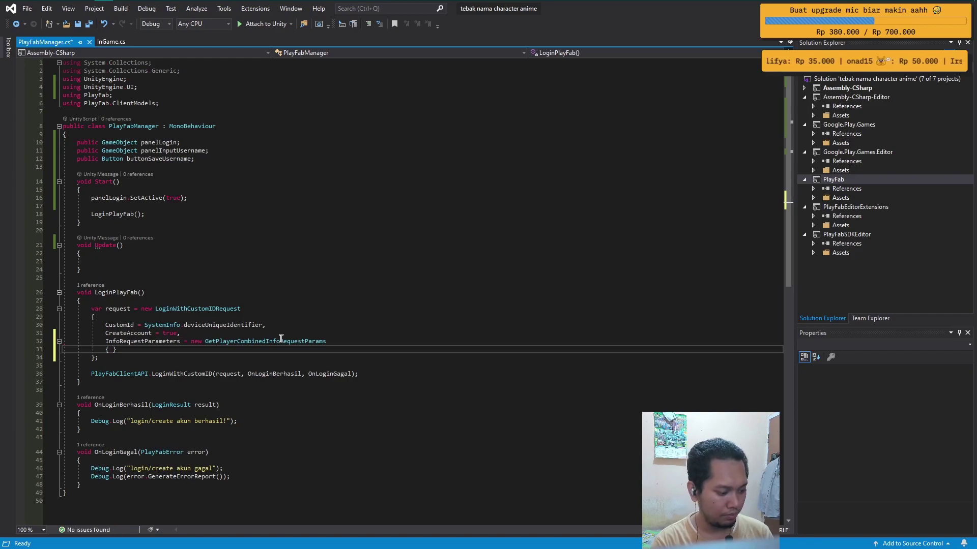
pyautogui.press('Return')
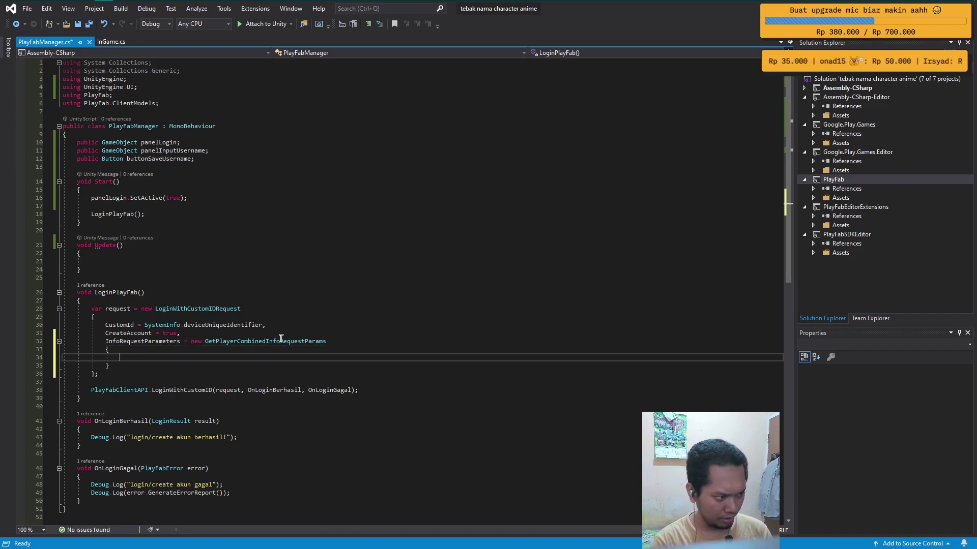
pyautogui.write('get')
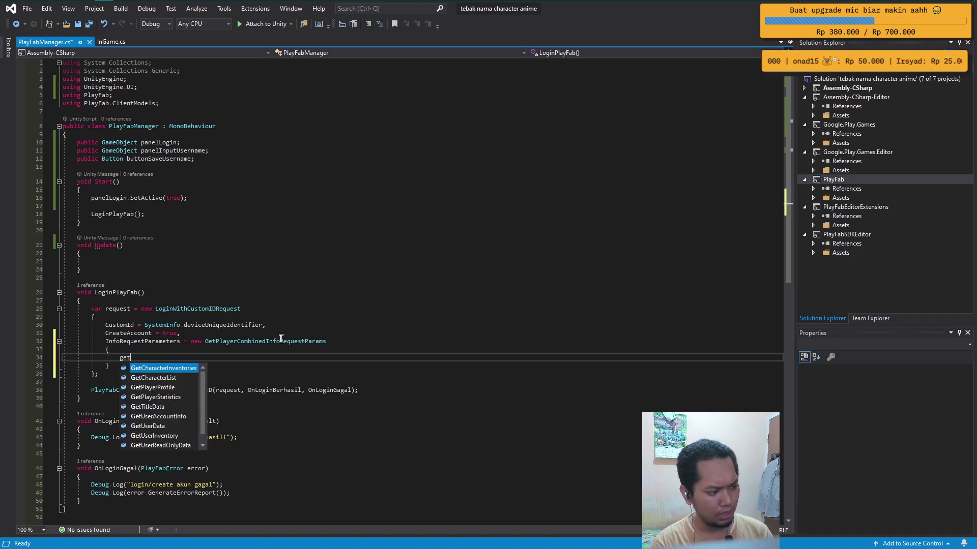
pyautogui.write('player')
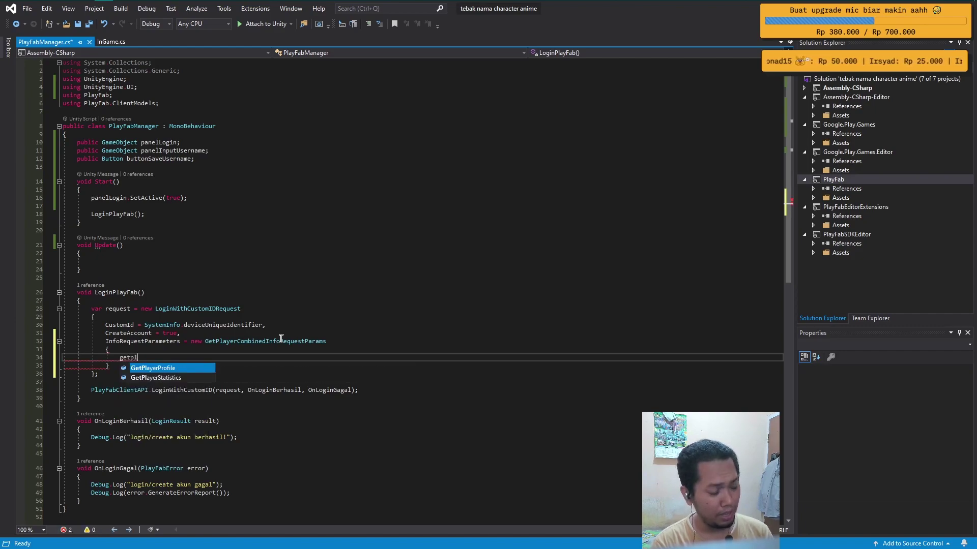
pyautogui.press('Tab')
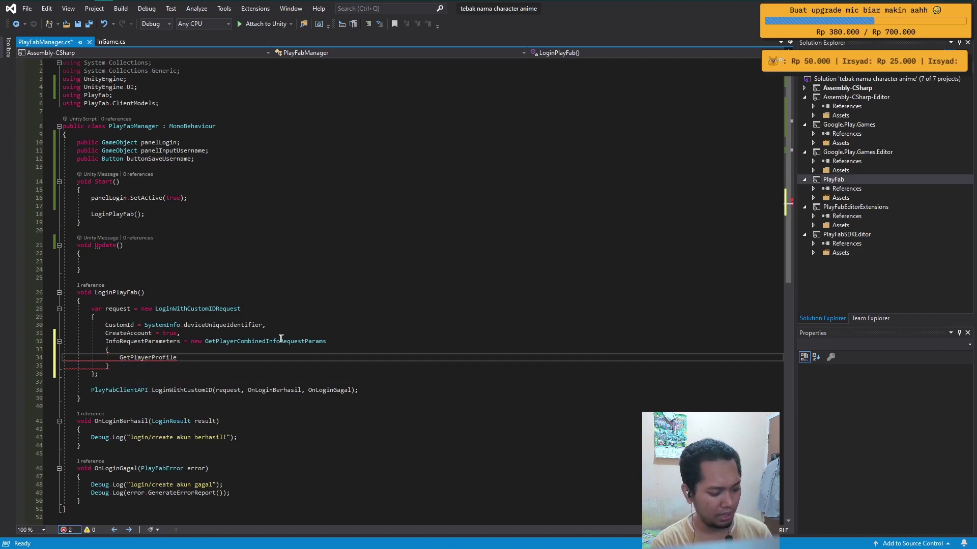
pyautogui.write(' = true')
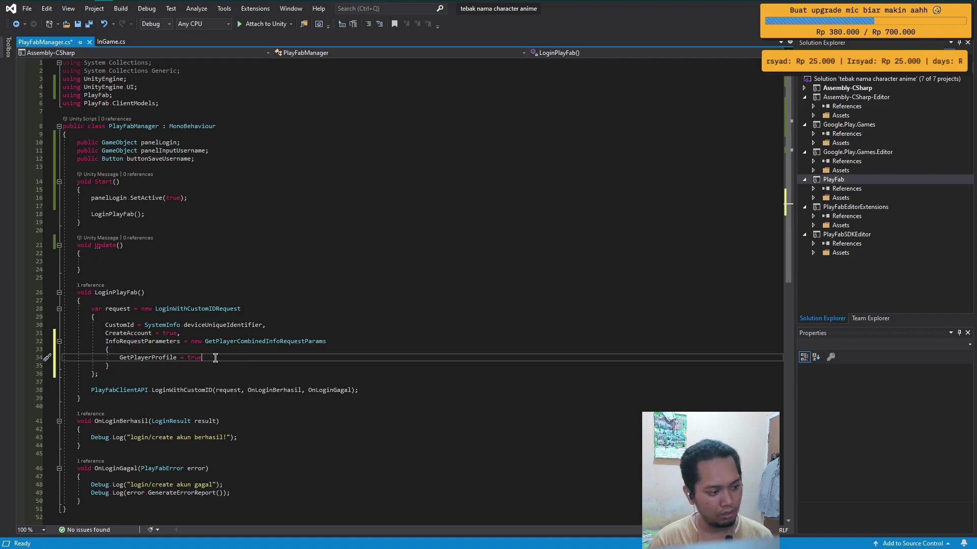
# Step: Save, then declare string name = null in the OnLoginBerhasil handler
pyautogui.scroll(-2, 258, 387)
pyautogui.click(258, 387)
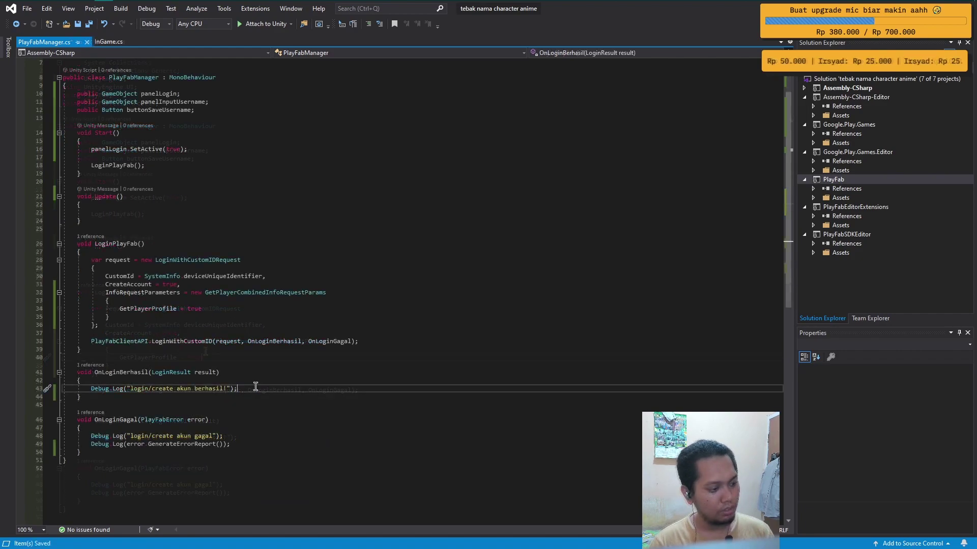
pyautogui.hotkey('ctrl', 's')
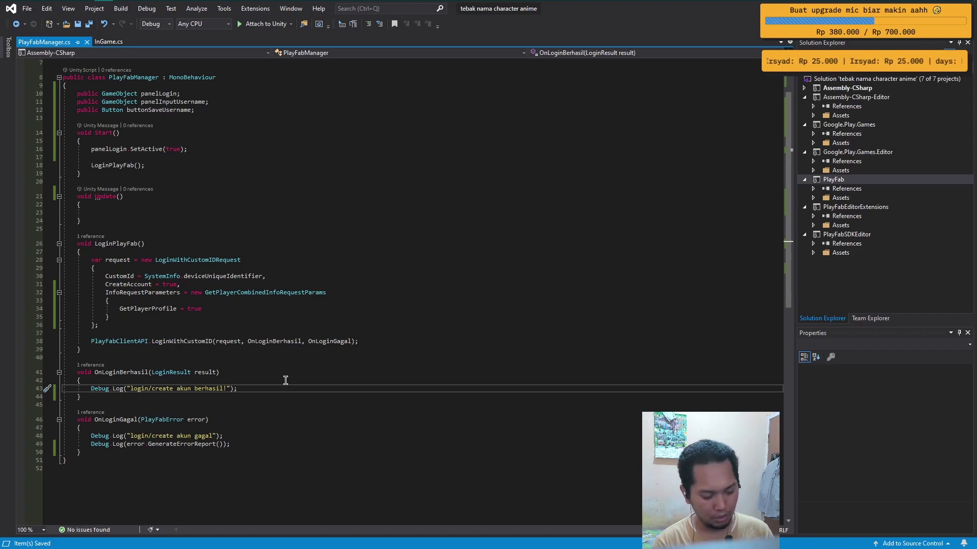
pyautogui.press('Return')
pyautogui.press('Return')
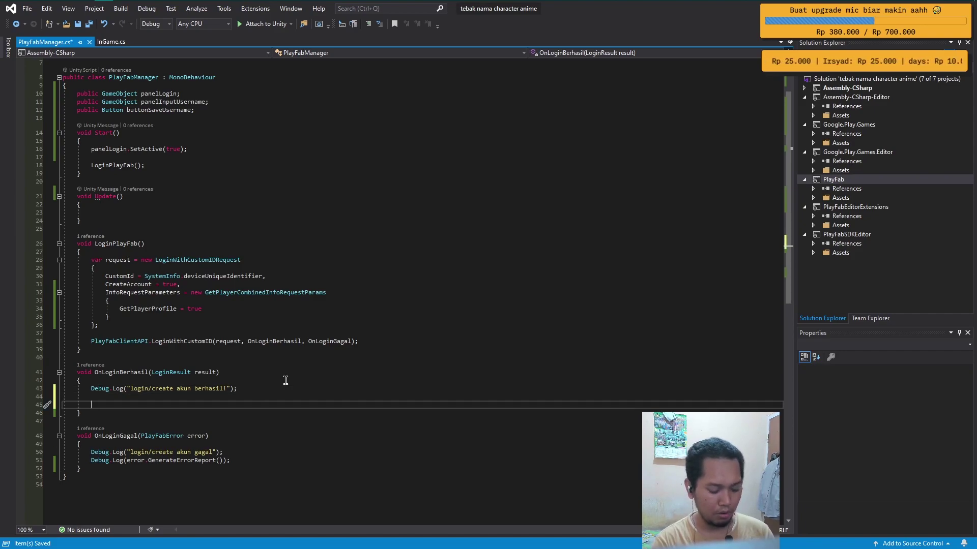
pyautogui.write('string')
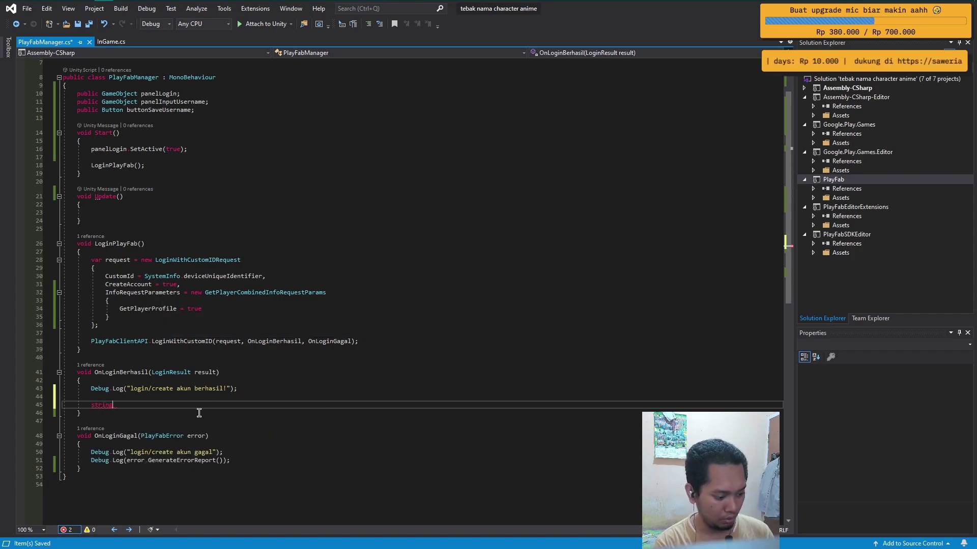
pyautogui.write(' name = ')
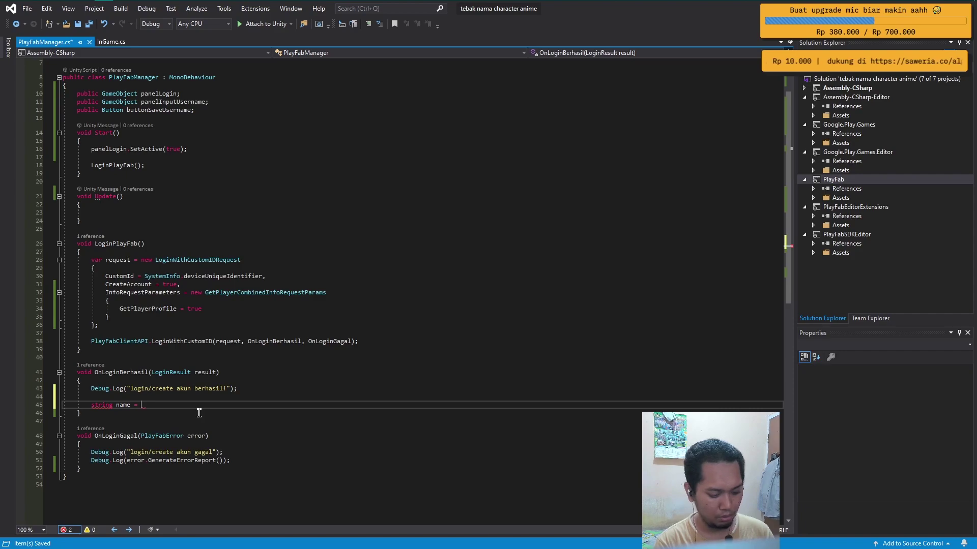
pyautogui.write('null;')
pyautogui.press('Return')
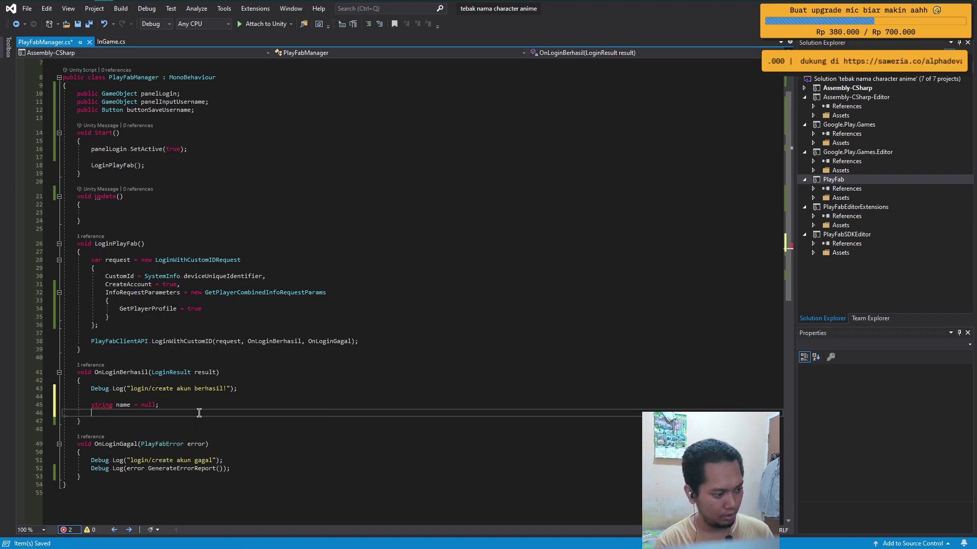
pyautogui.press('Return')
# Step: Add an if checking result.InfoResultPayload.PlayerProfile != null
pyautogui.write('if')
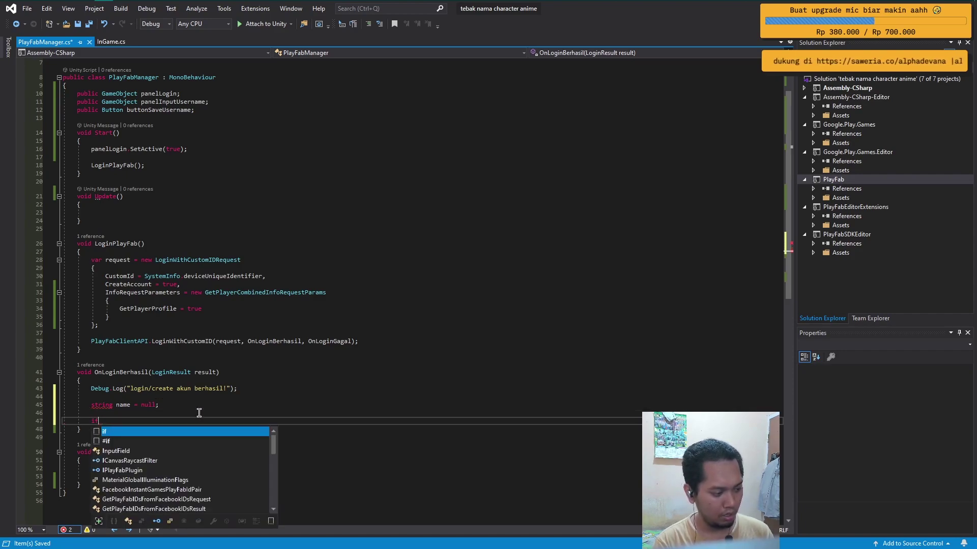
pyautogui.press('Tab')
pyautogui.press('Tab')
pyautogui.write('result')
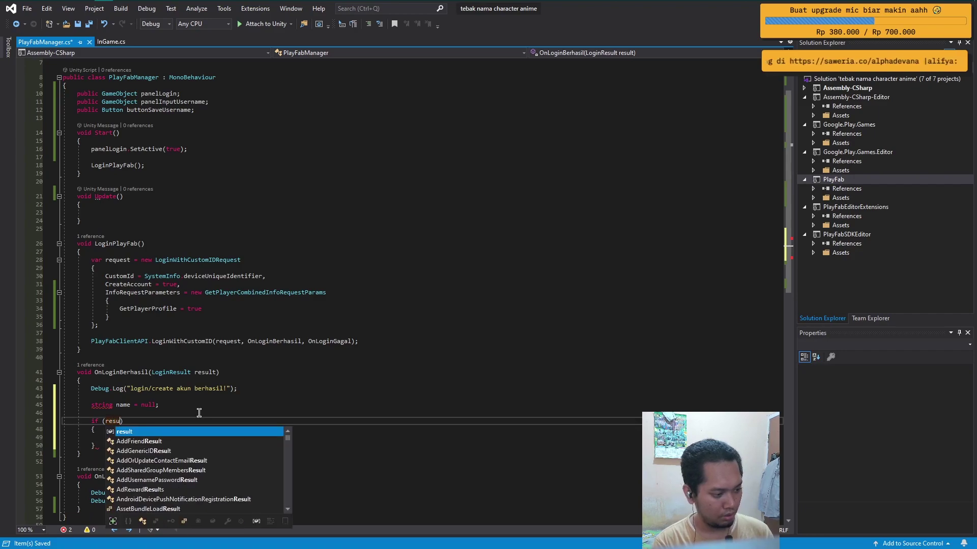
pyautogui.press('Tab')
pyautogui.write('.')
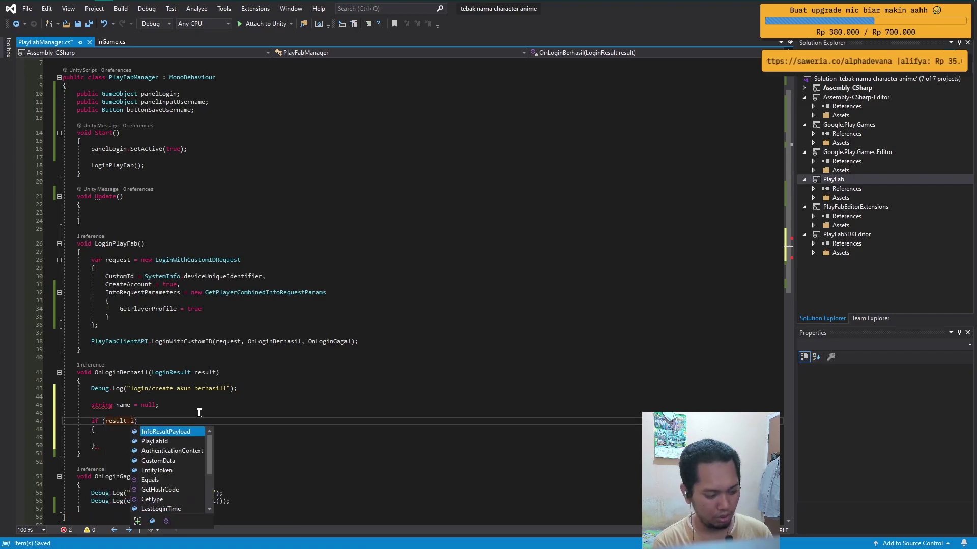
pyautogui.write('infop')
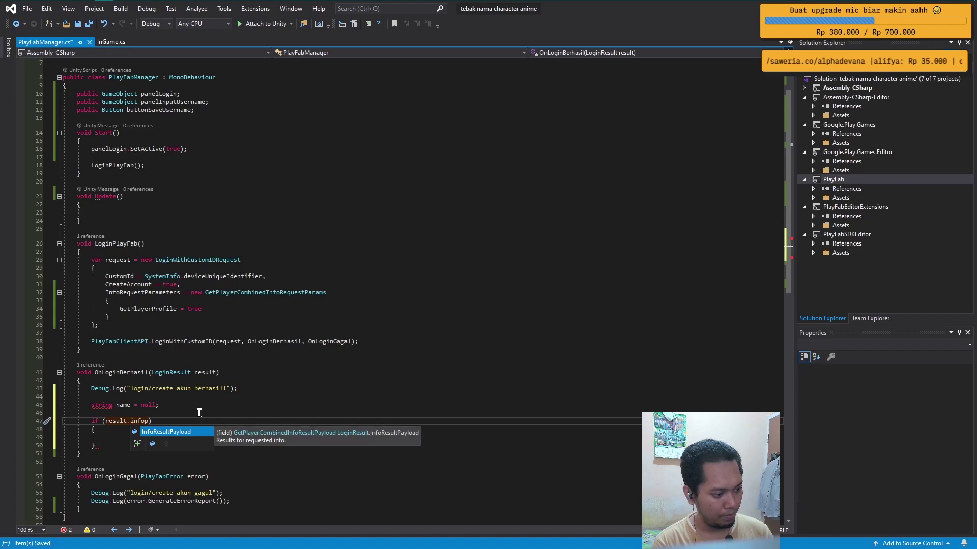
pyautogui.press('Tab')
pyautogui.write('.')
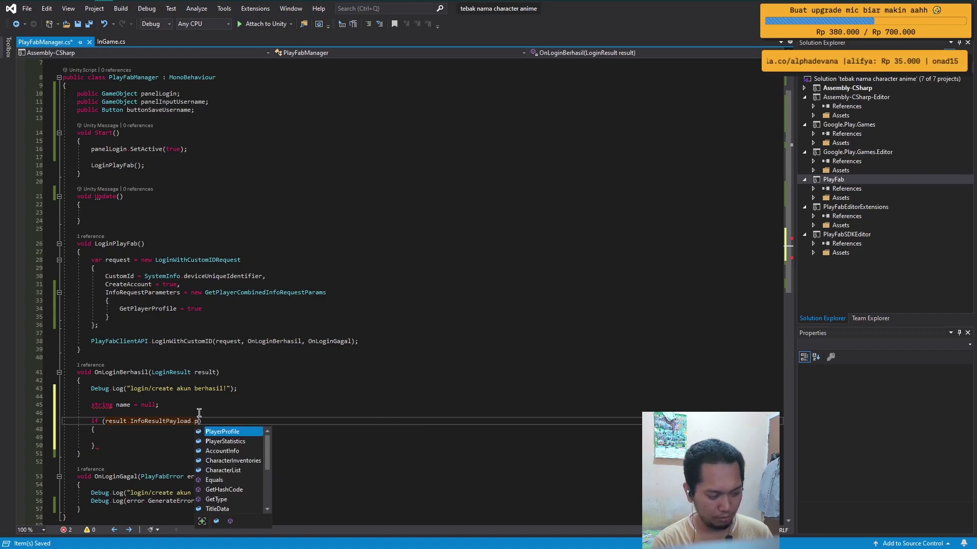
pyautogui.write('play')
pyautogui.press('Tab')
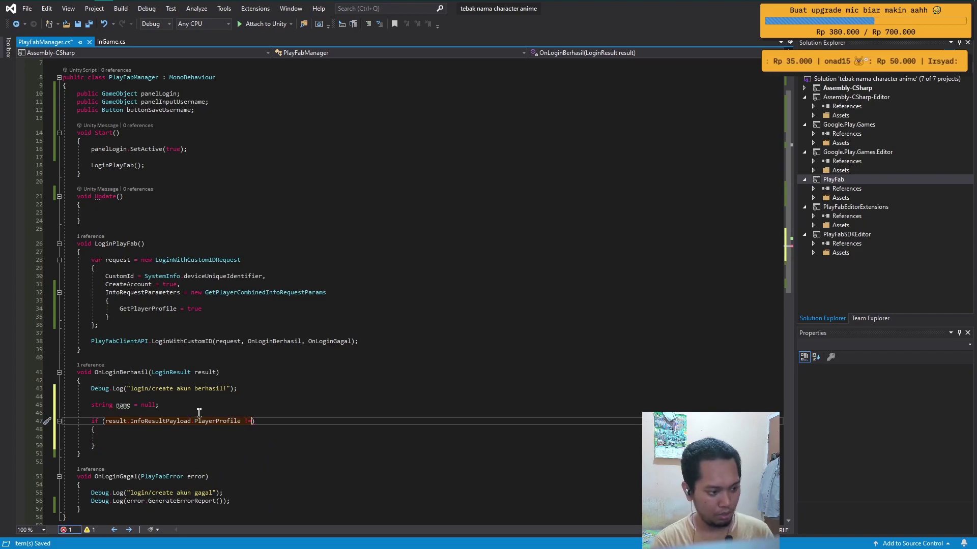
pyautogui.write('null')
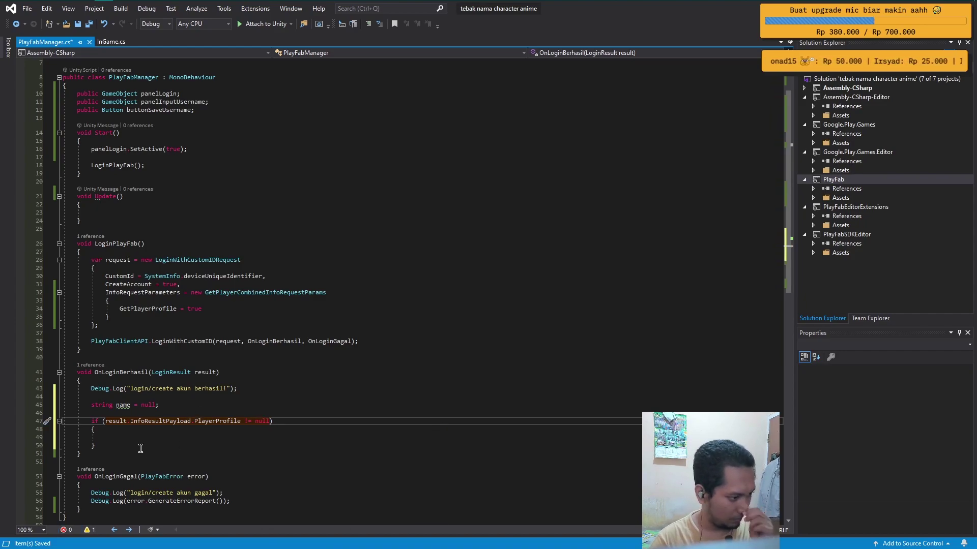
# Step: Inside the if, assign name = result.InfoResultPayload.PlayerProfile.DisplayName
pyautogui.click(124, 445)
pyautogui.click(143, 437)
pyautogui.scroll(-1, 144, 433)
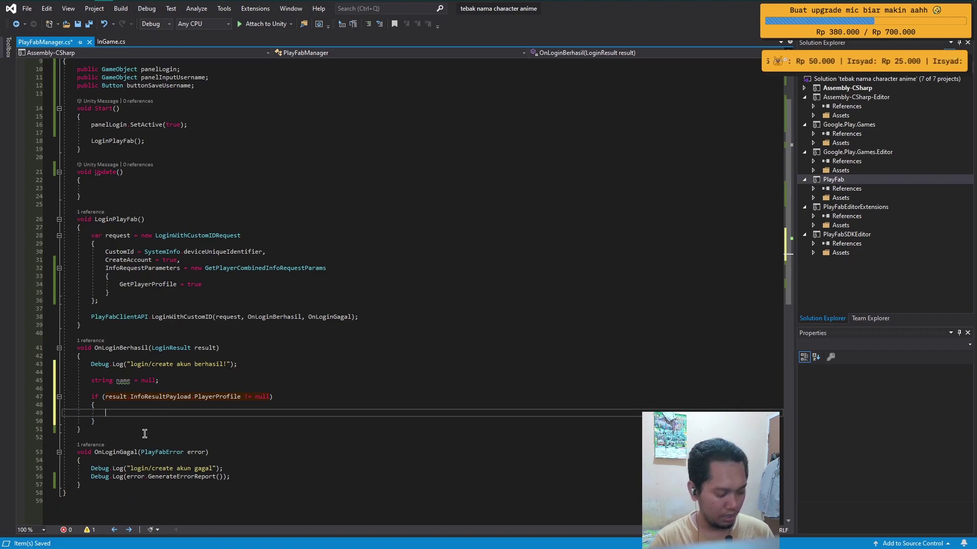
pyautogui.write('name')
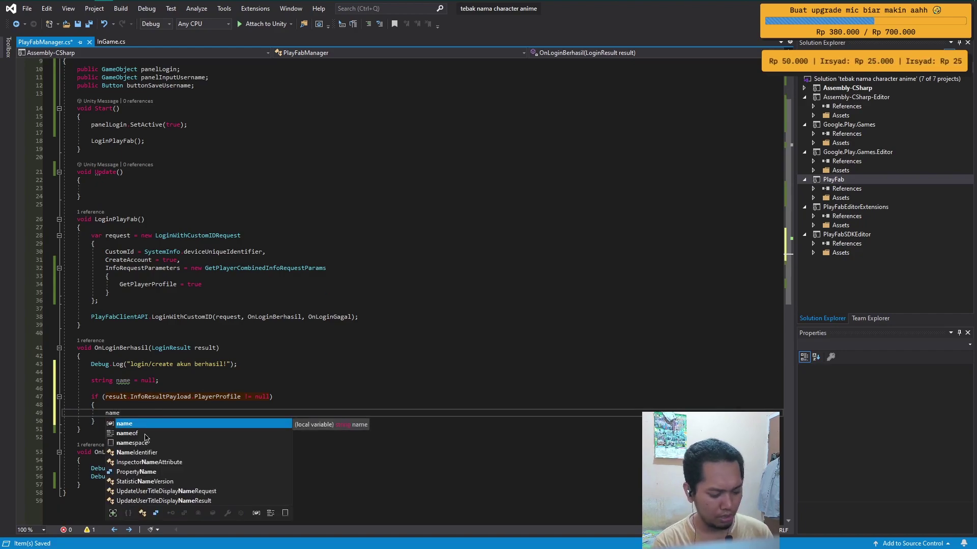
pyautogui.write(' = result')
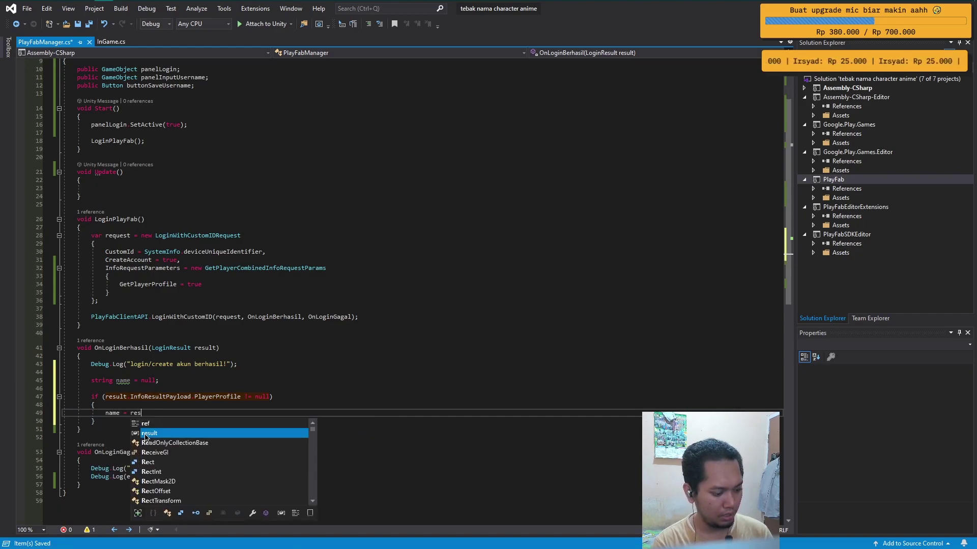
pyautogui.write('.in')
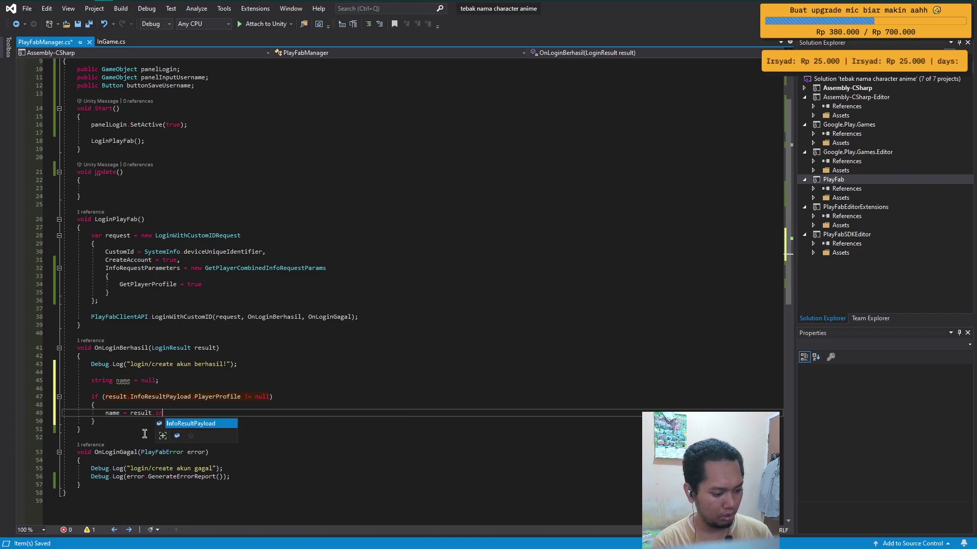
pyautogui.press('Tab')
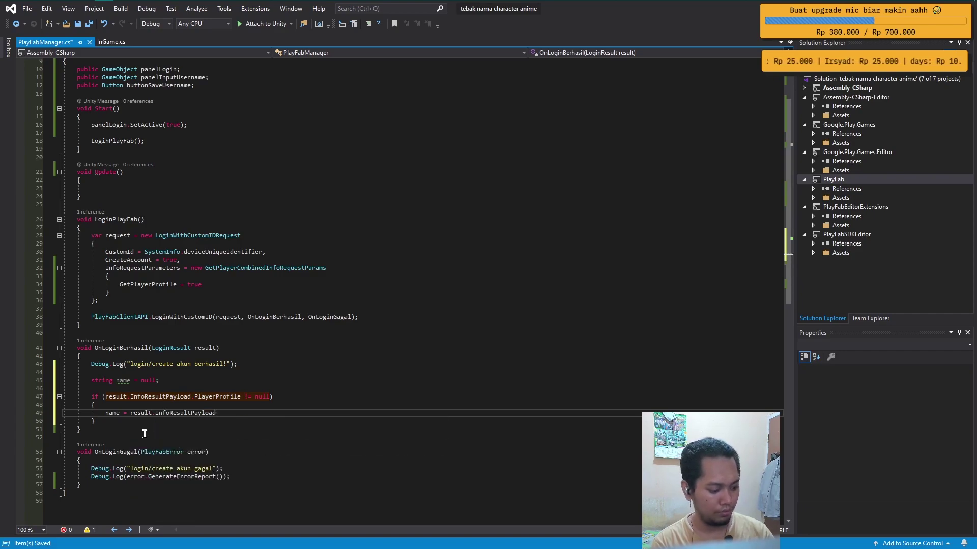
pyautogui.write('.pla')
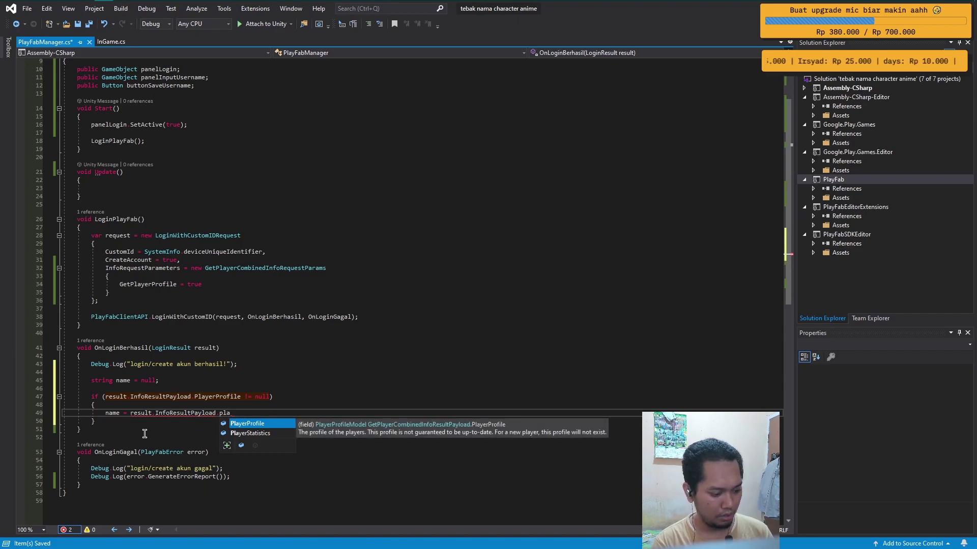
pyautogui.press('Tab')
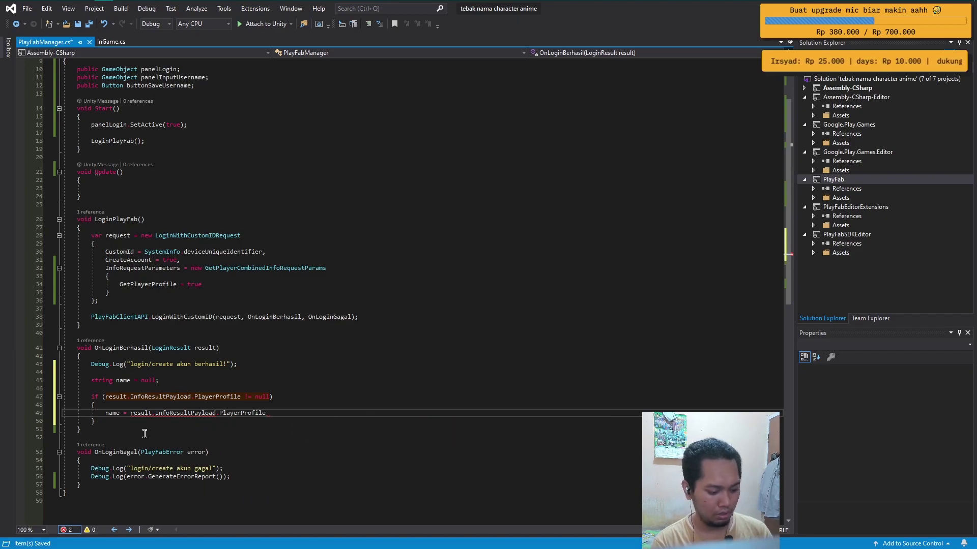
pyautogui.write('.di')
pyautogui.press('Tab')
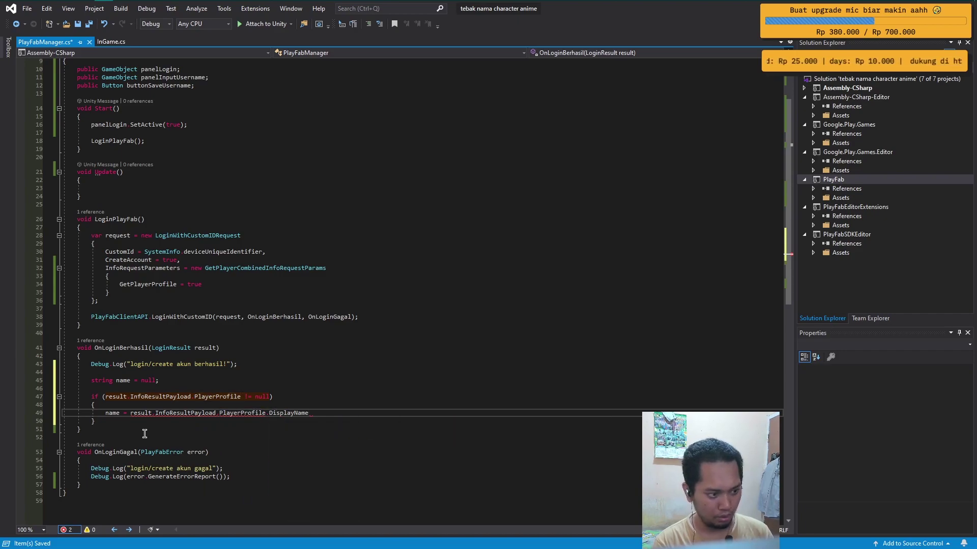
pyautogui.write(';')
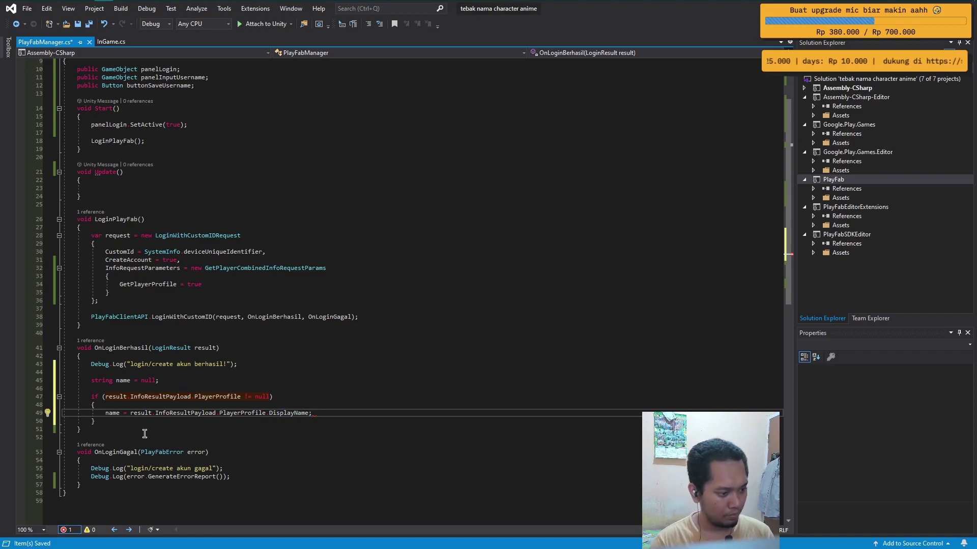
pyautogui.click(123, 421)
# Step: Add an if (name == null) block with an else branch below the DisplayName check
pyautogui.press('Return')
pyautogui.press('Return')
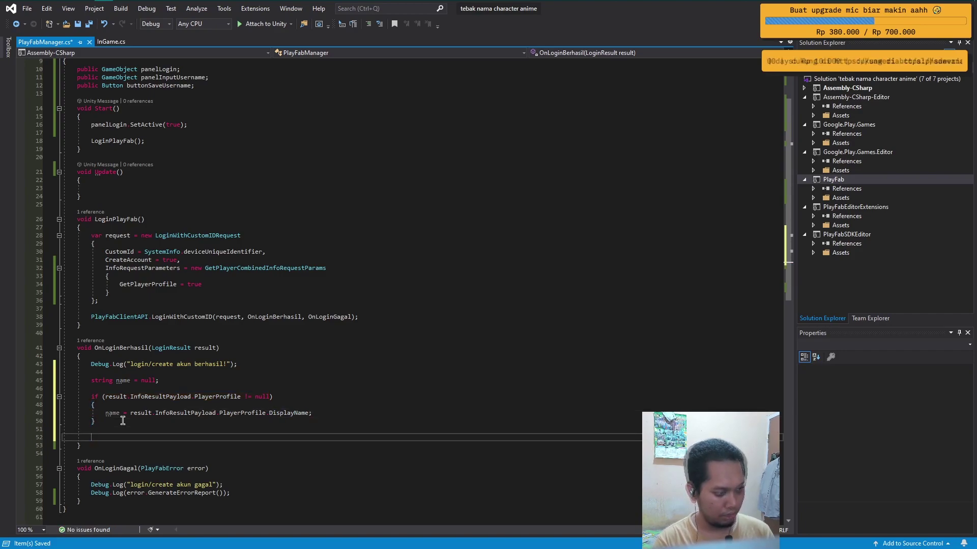
pyautogui.write('if')
pyautogui.press('Tab')
pyautogui.press('Tab')
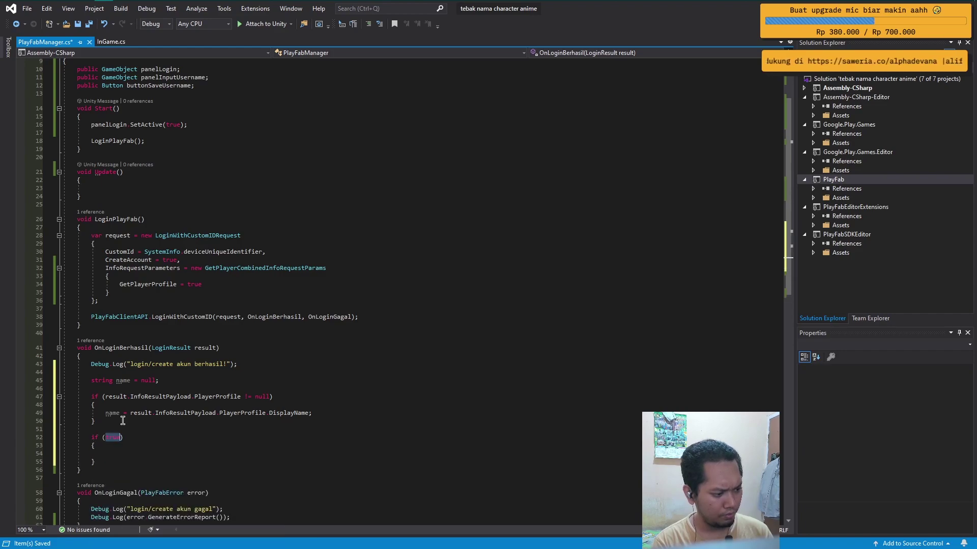
pyautogui.write('name')
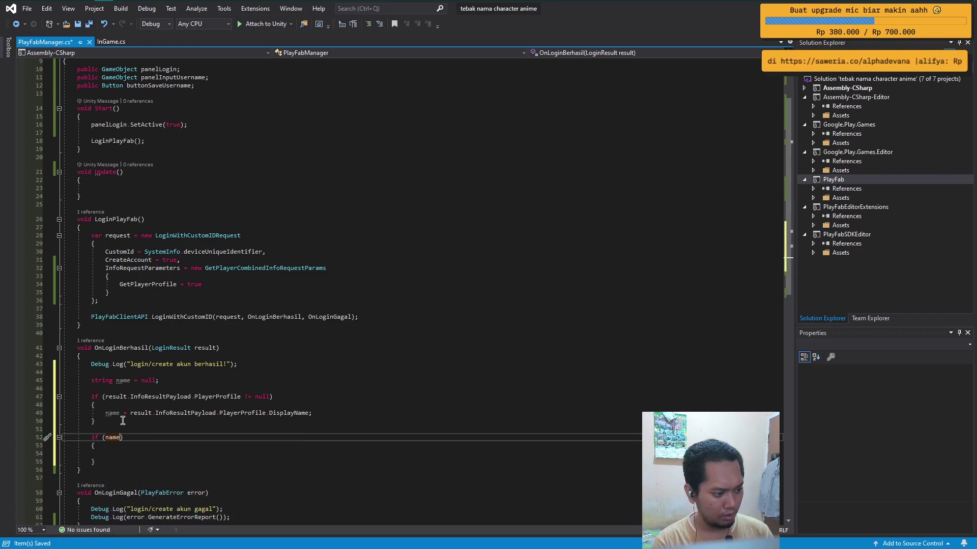
pyautogui.write('== null')
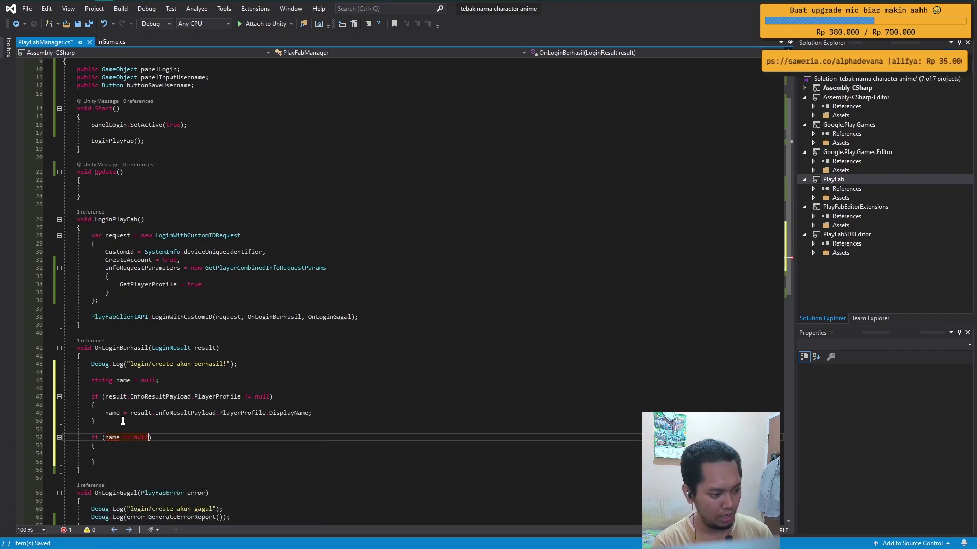
pyautogui.press('Down')
pyautogui.press('Down')
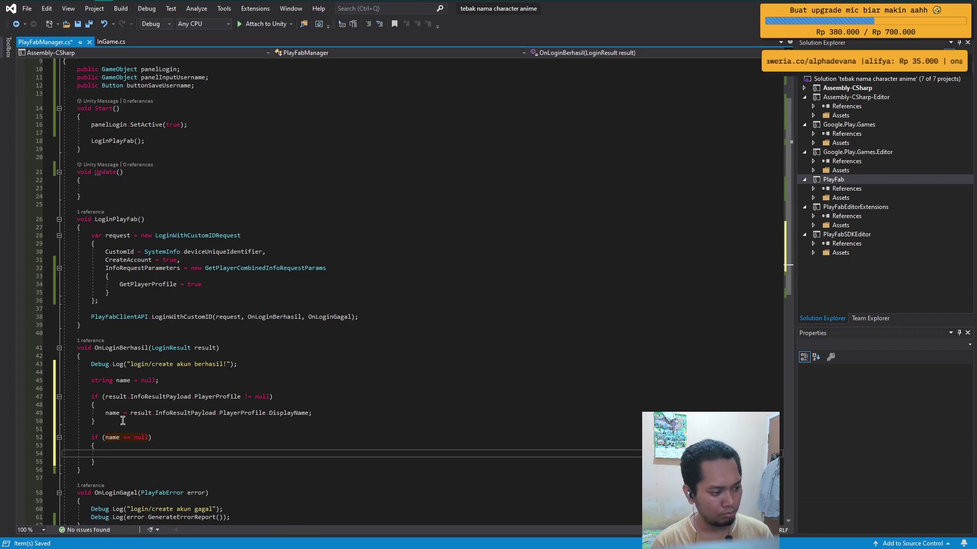
pyautogui.press('Down')
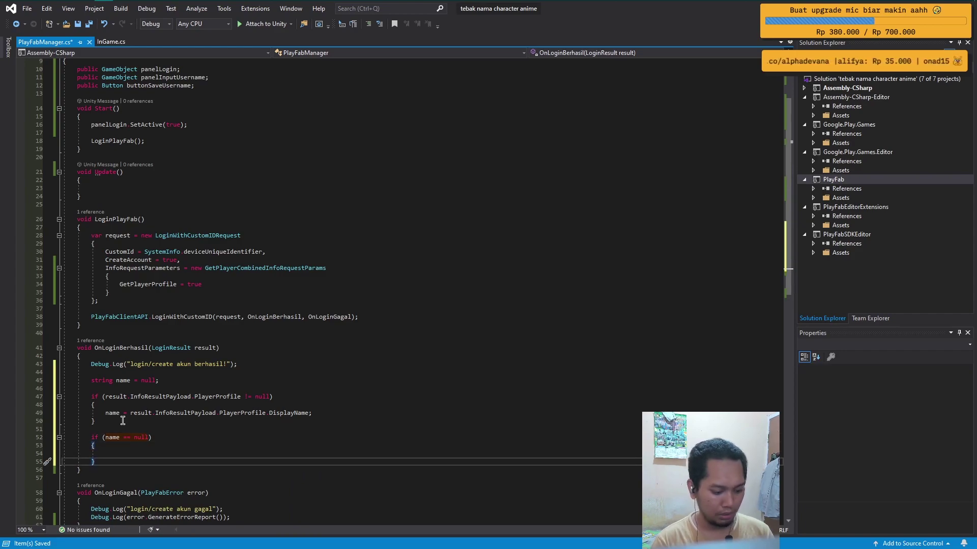
pyautogui.press('Return')
pyautogui.write('else')
pyautogui.press('Tab')
pyautogui.press('Tab')
# Step: Have the if call panelInputUsername.SetActive(true), the else panelLogin.SetActive(false), then save
pyautogui.press('Up')
pyautogui.press('Up')
pyautogui.press('Up')
pyautogui.press('Up')
pyautogui.write('p')
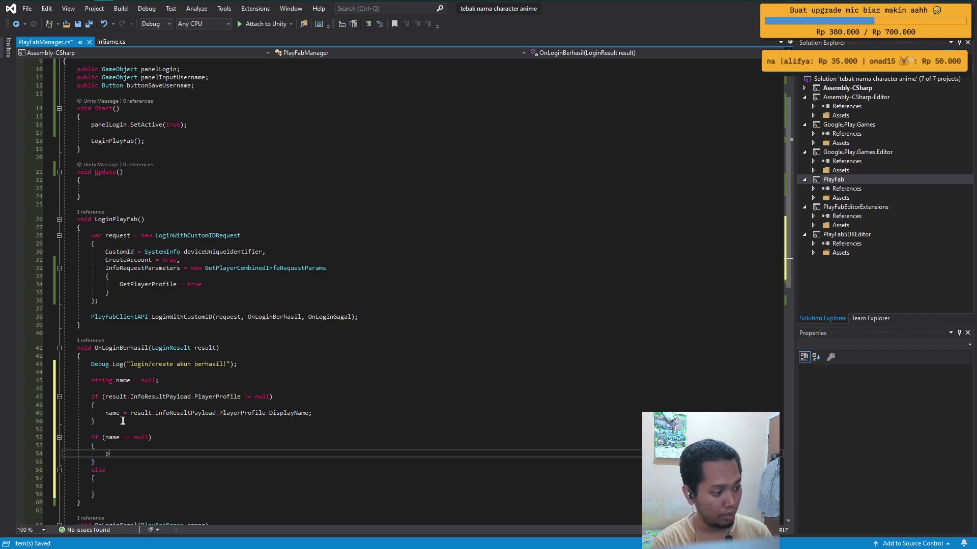
pyautogui.write('anel')
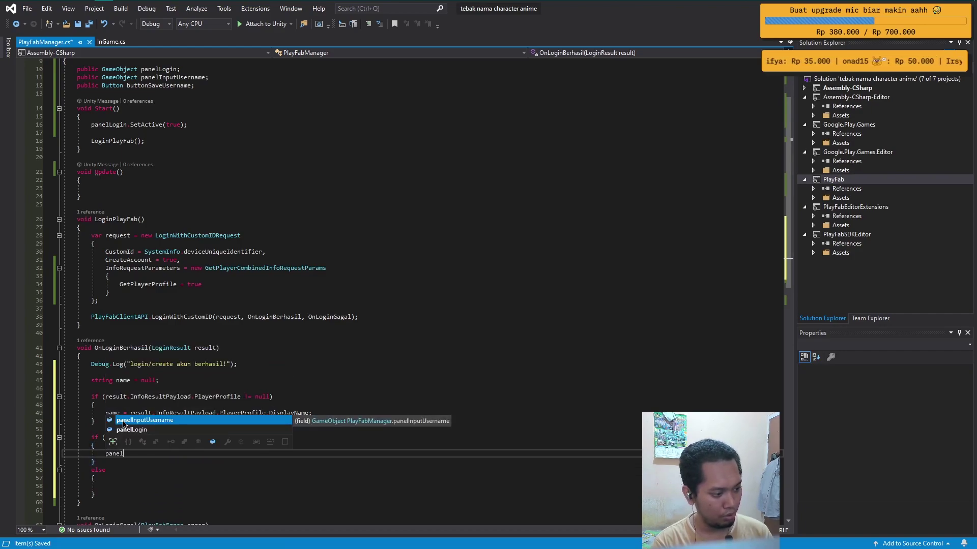
pyautogui.press('Tab')
pyautogui.write('.set()')
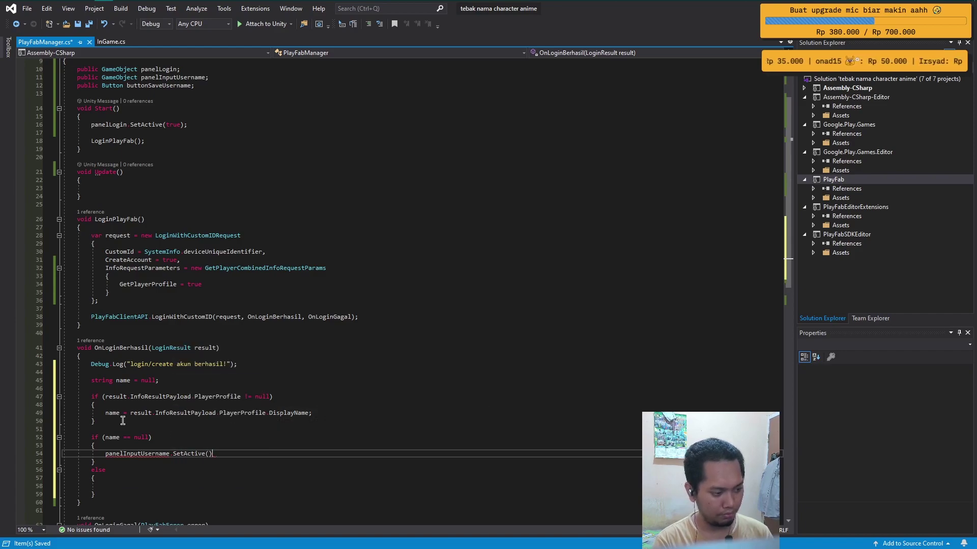
pyautogui.write('true')
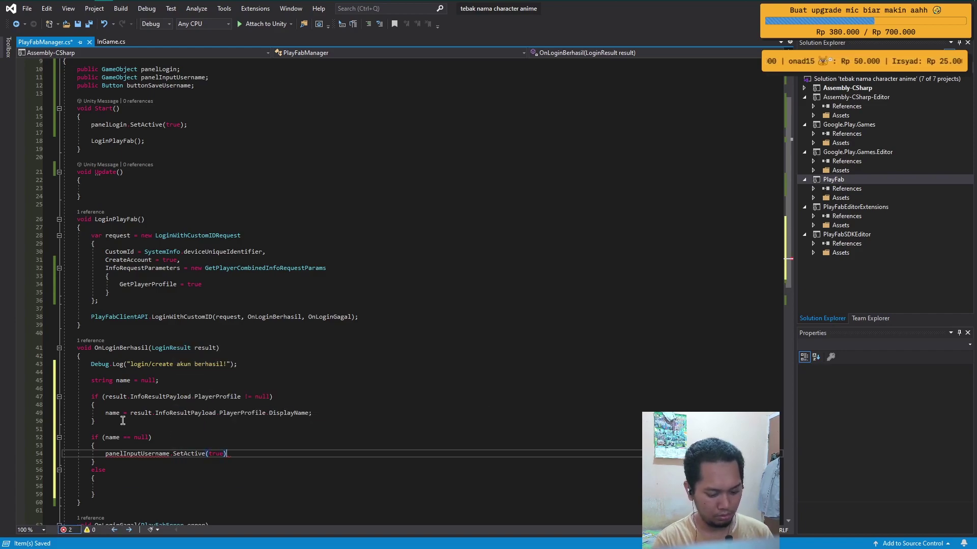
pyautogui.press('Down')
pyautogui.press('Down')
pyautogui.press('Down')
pyautogui.press('Down')
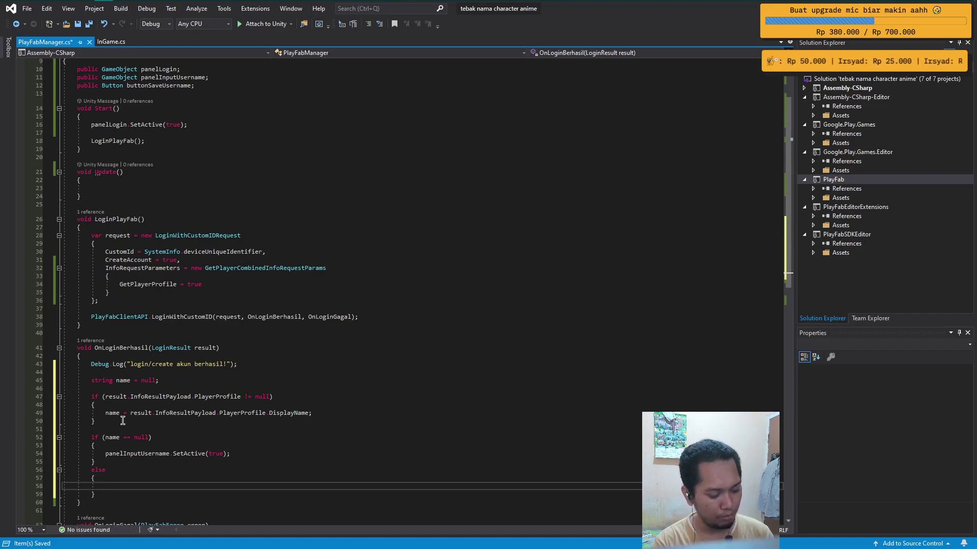
pyautogui.write('panel')
pyautogui.press('Down')
pyautogui.press('Tab')
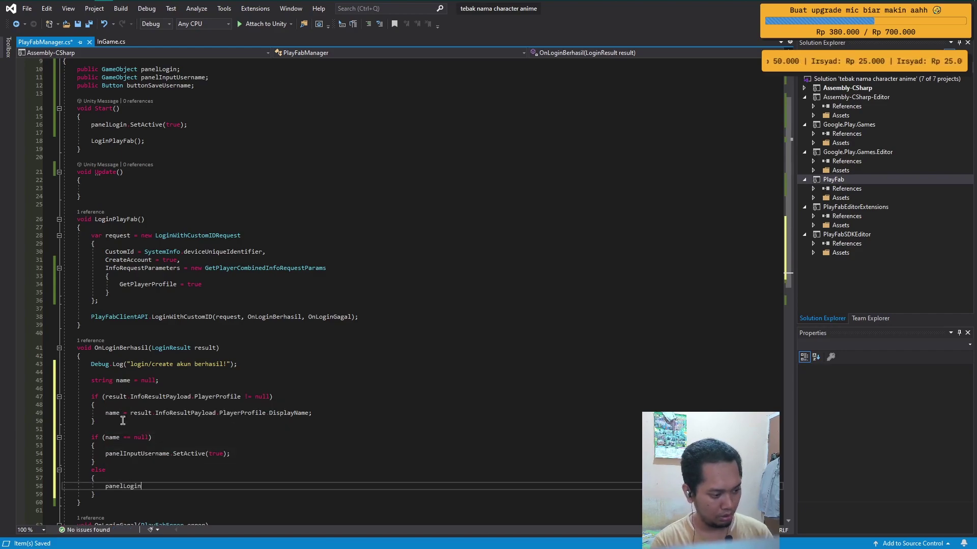
pyautogui.write('.set')
pyautogui.press('Tab')
pyautogui.write('()')
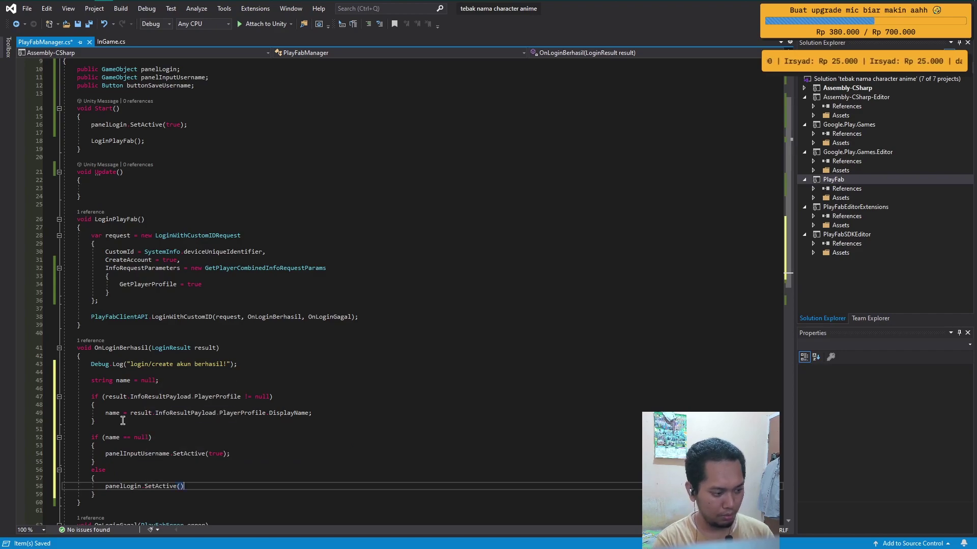
pyautogui.write('false')
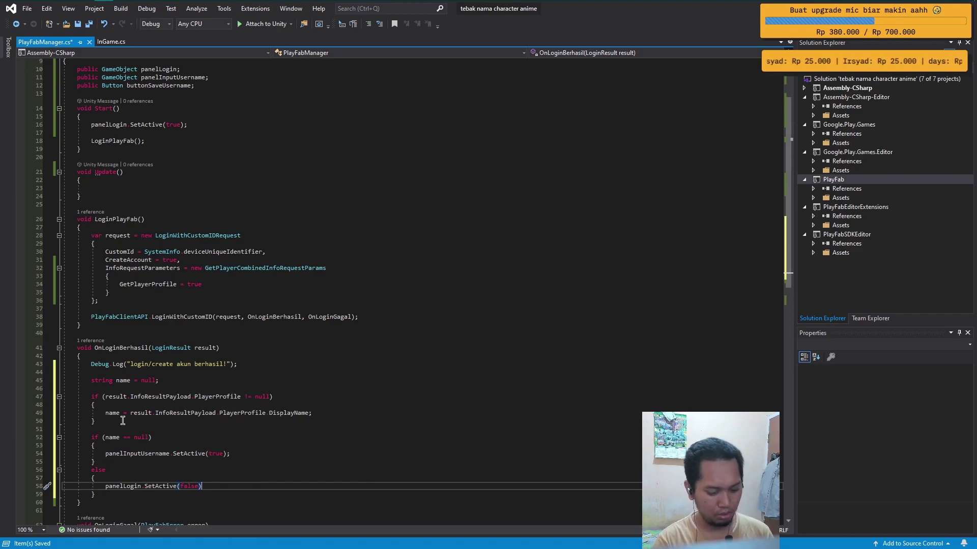
pyautogui.write(';')
pyautogui.hotkey('ctrl', 's')
pyautogui.scroll(-3, 214, 425)
pyautogui.scroll(3, 219, 424)
pyautogui.scroll(1, 212, 426)
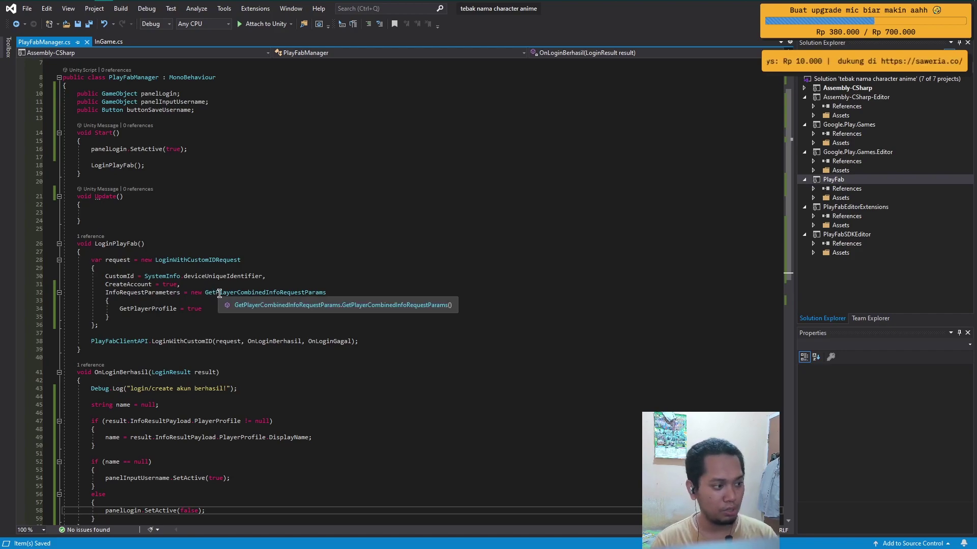
pyautogui.scroll(-3, 219, 293)
pyautogui.scroll(4, 122, 249)
# Step: Add a public void ButtonSaveInputUsername() method with an opening brace below Update
pyautogui.click(124, 245)
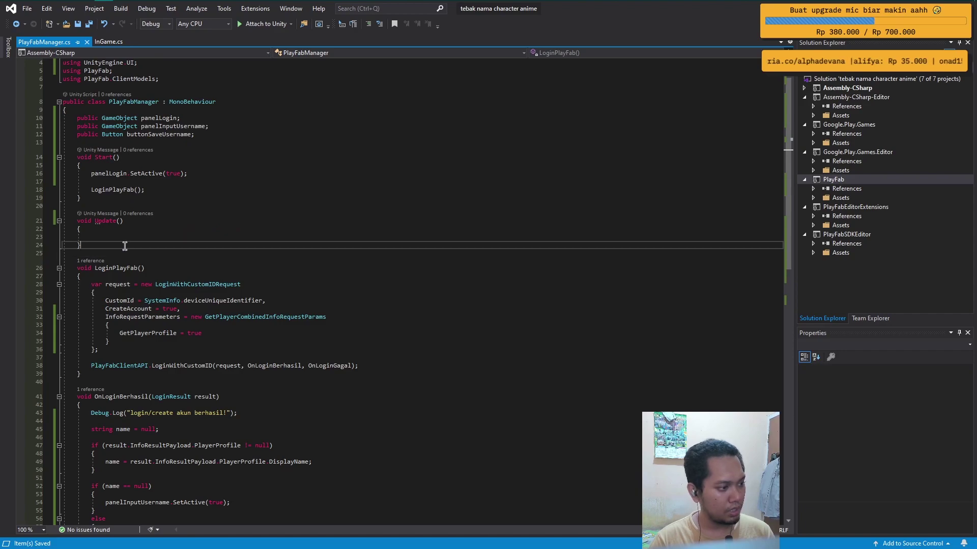
pyautogui.press('Return')
pyautogui.press('Return')
pyautogui.write('p')
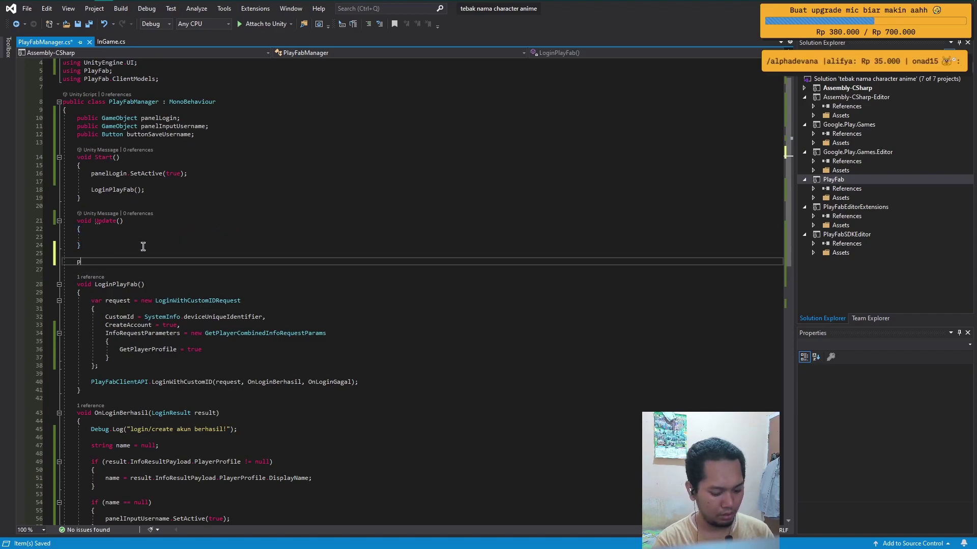
pyautogui.write('ublic void Butto')
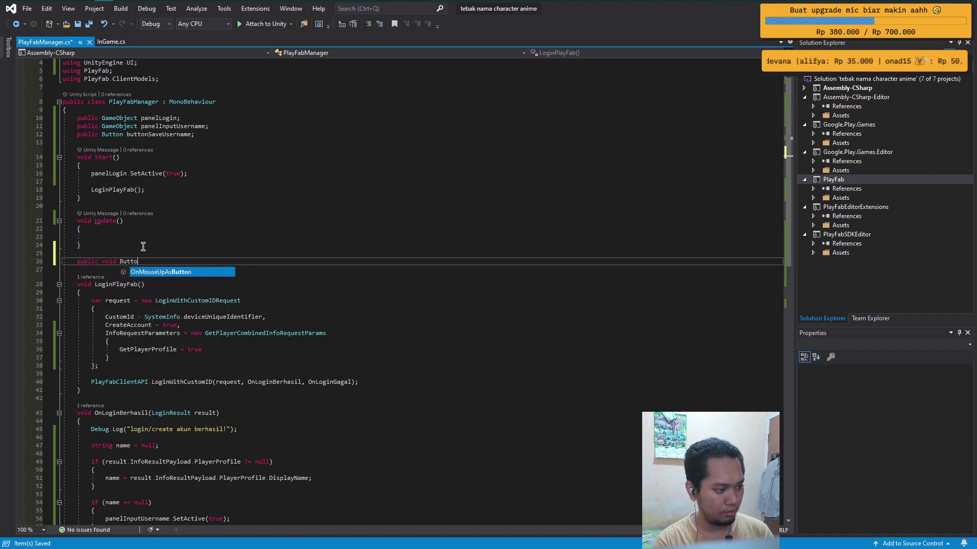
pyautogui.write('nSave')
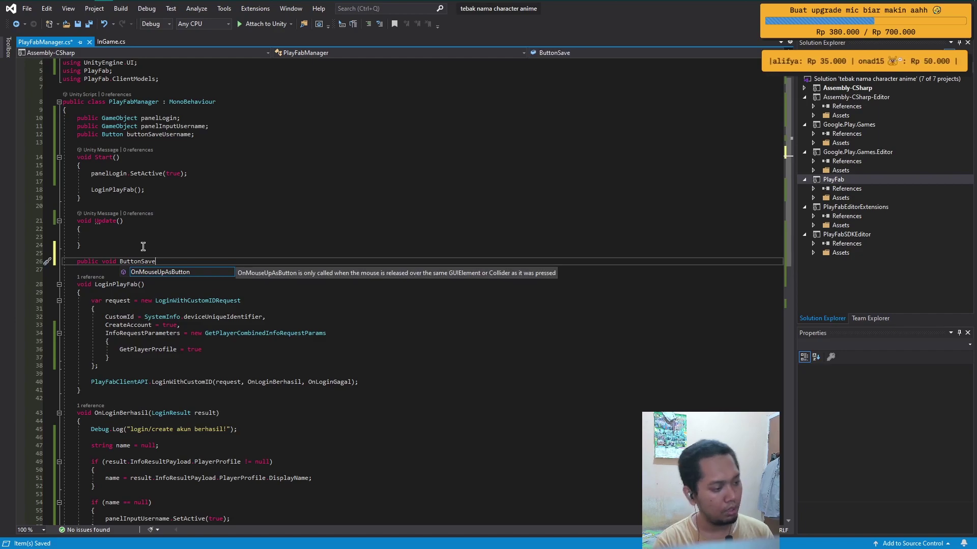
pyautogui.write('InInp')
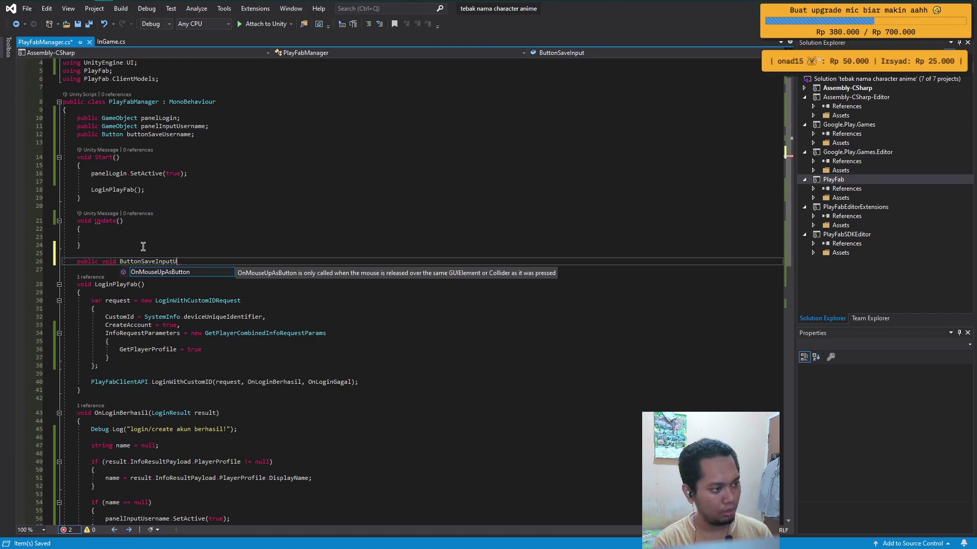
pyautogui.write('Username()')
pyautogui.press('Return')
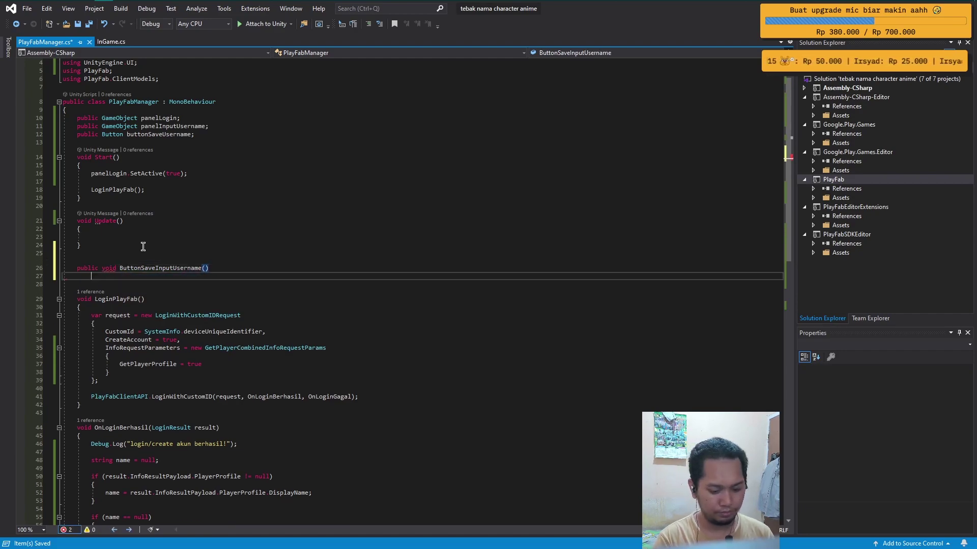
pyautogui.write('{')
pyautogui.press('Return')
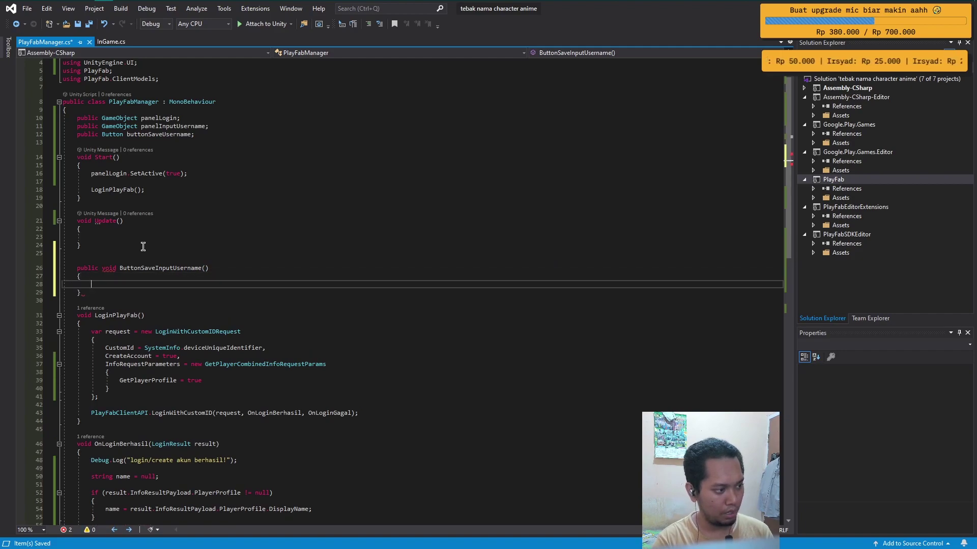
# Step: Declare var request = new UpdateUserTitleDisplayNameRequest and begin its DisplayName = assignment
pyautogui.write('v')
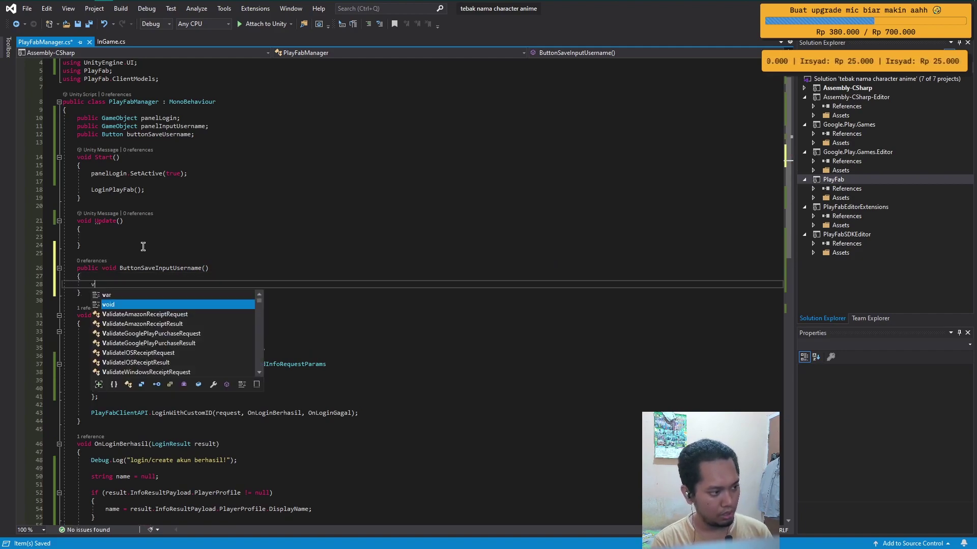
pyautogui.write('ar req')
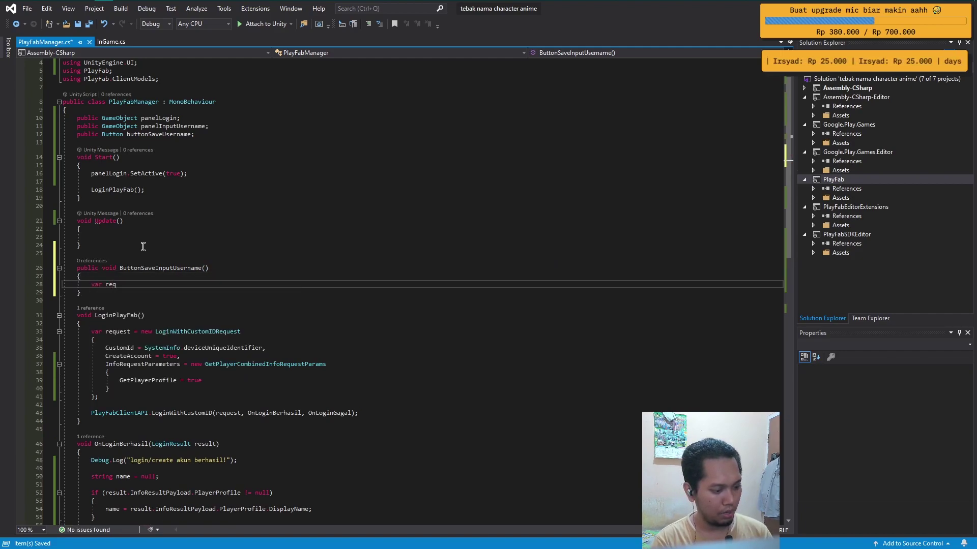
pyautogui.write('eust = ')
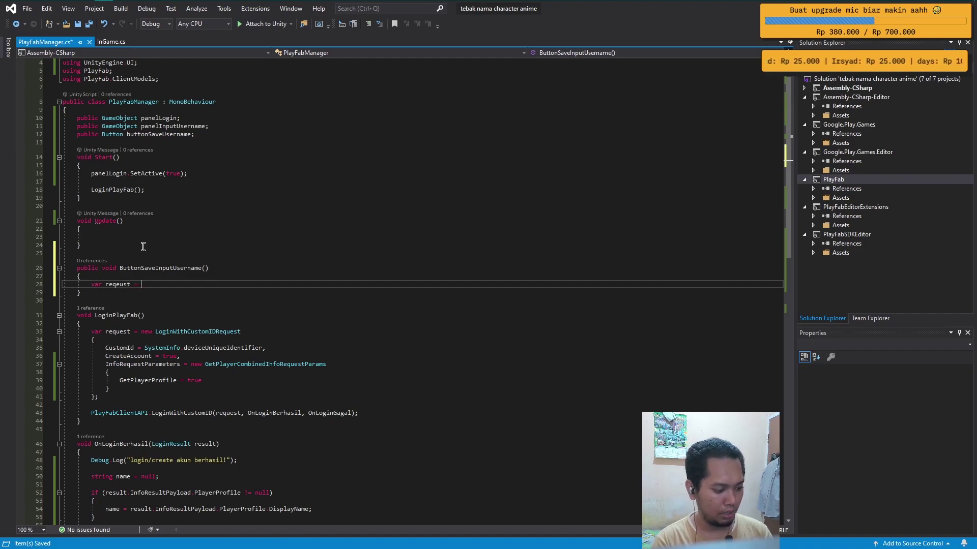
pyautogui.write('new upd')
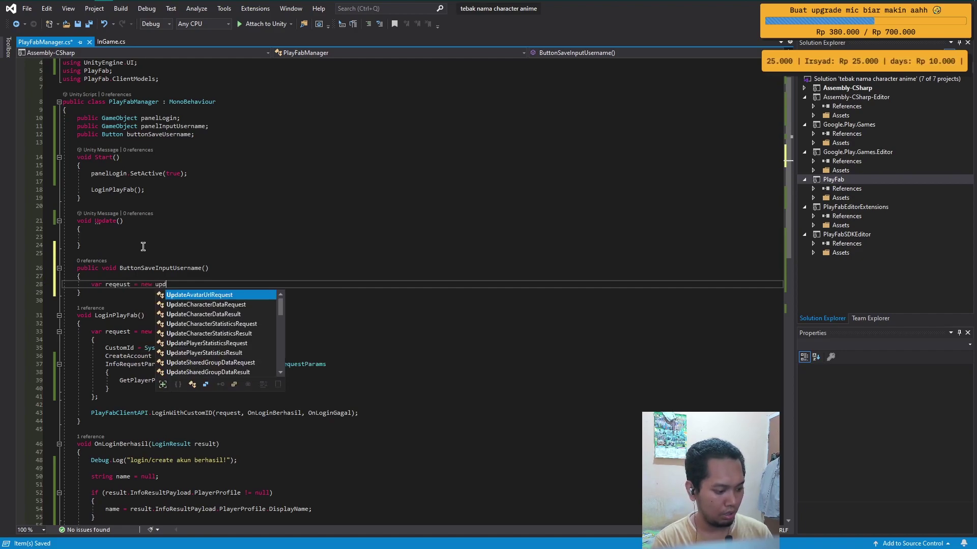
pyautogui.write('ateuser')
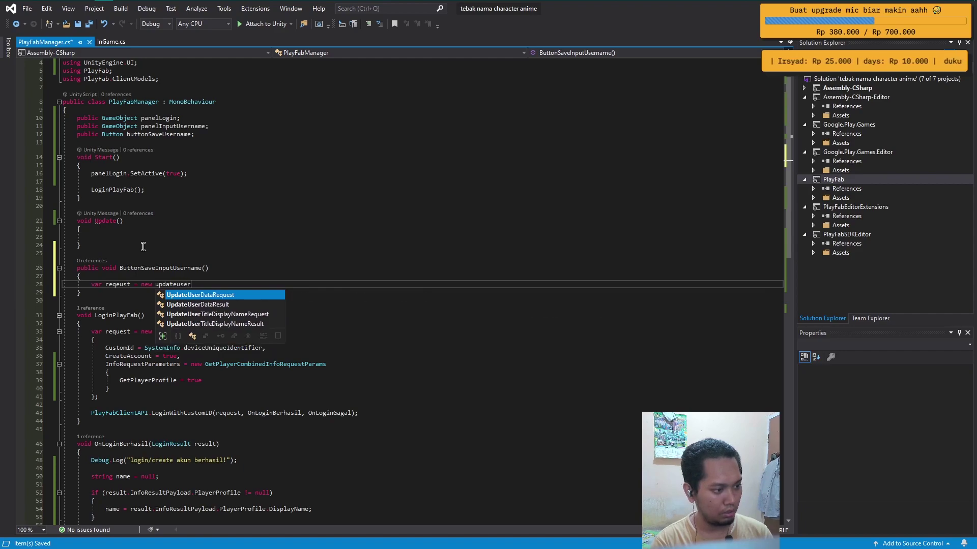
pyautogui.press('Down')
pyautogui.press('Down')
pyautogui.press('Tab')
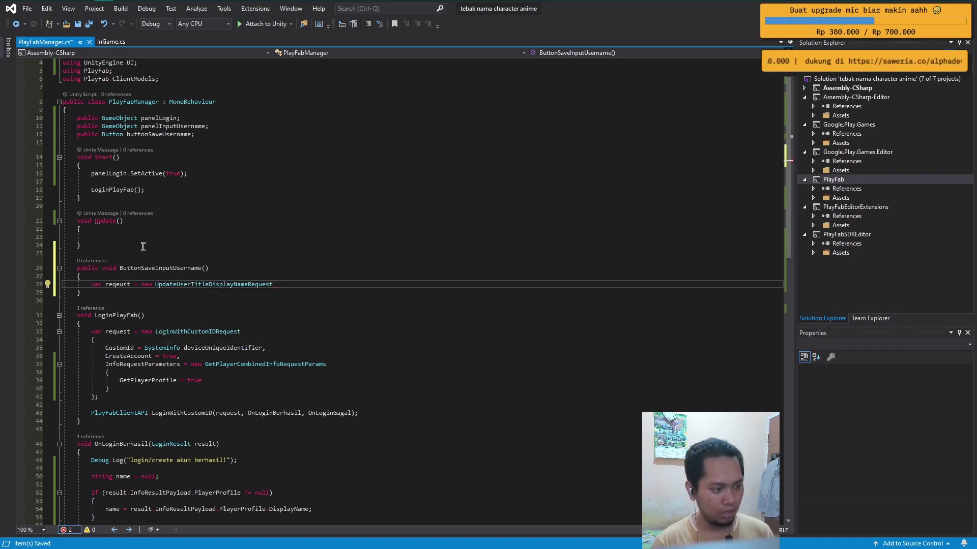
pyautogui.press('Return')
pyautogui.write('{')
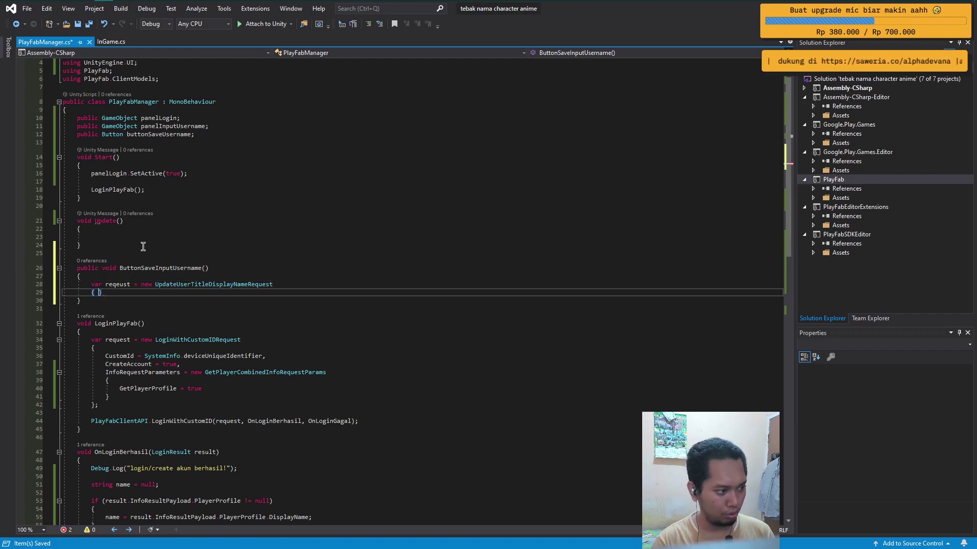
pyautogui.press('Return')
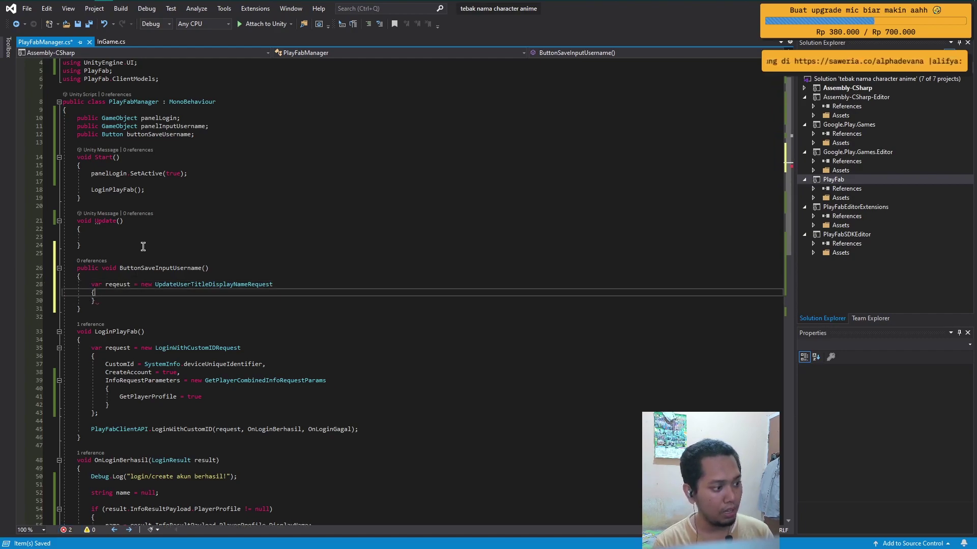
pyautogui.press('Down')
pyautogui.press('Up')
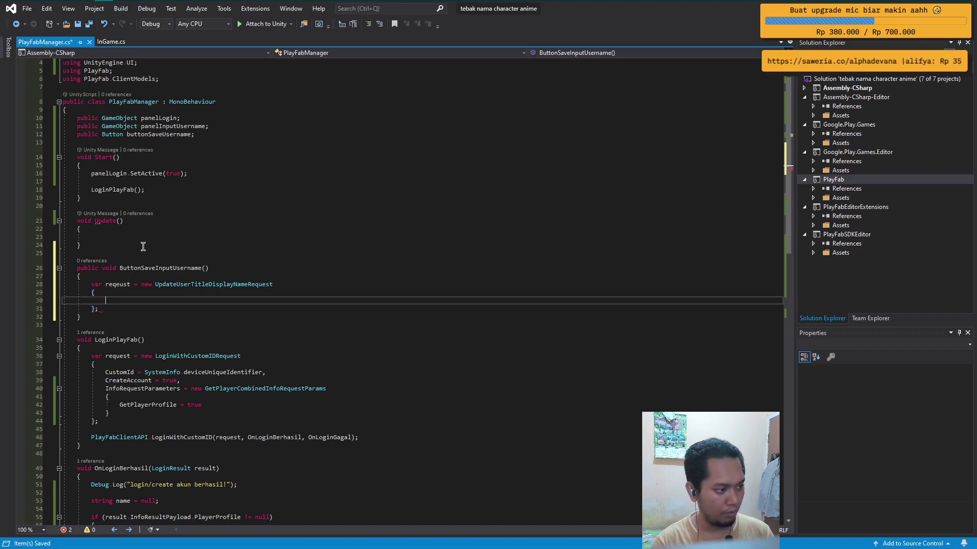
pyautogui.write('dis')
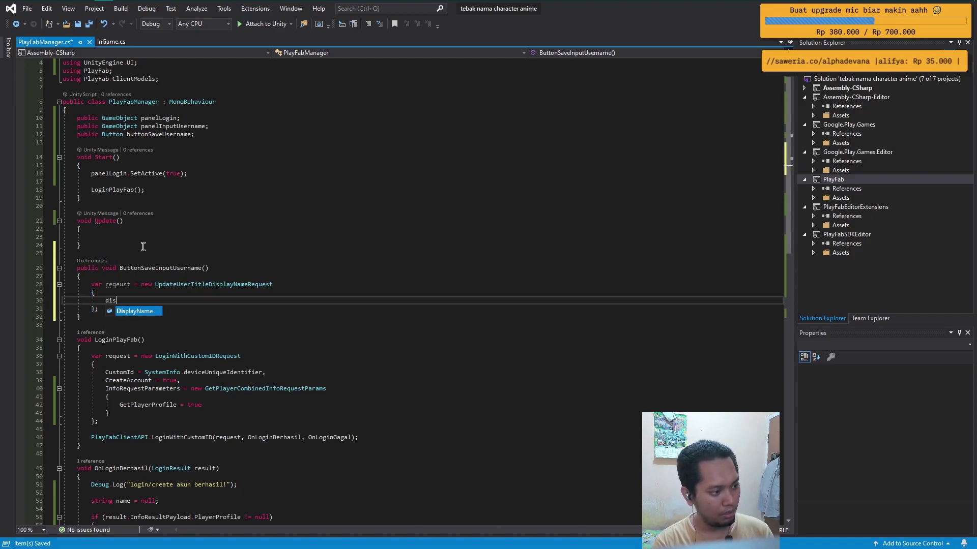
pyautogui.press('Tab')
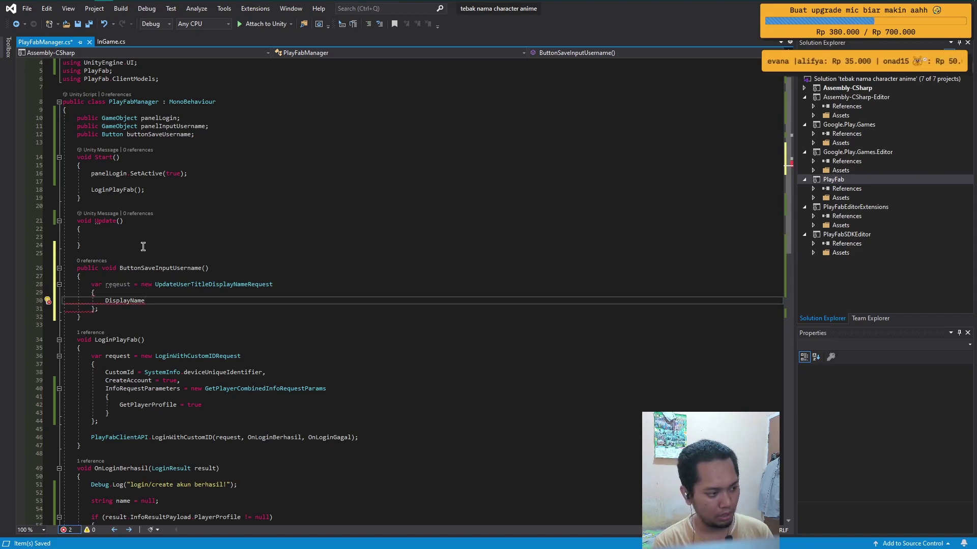
pyautogui.write(' =')
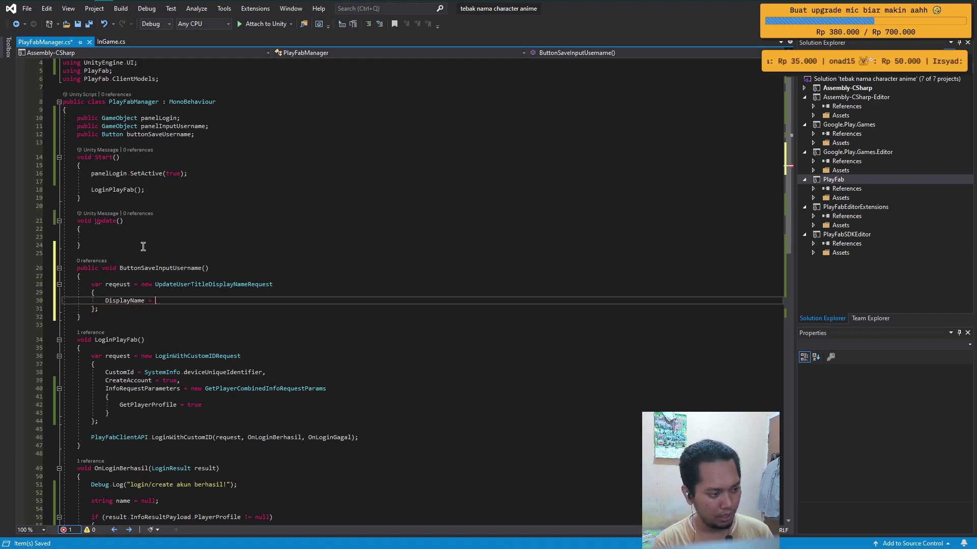
# Step: Declare public InputField inputFieldUsername below panelInputUsername and save the script
pyautogui.click(198, 135)
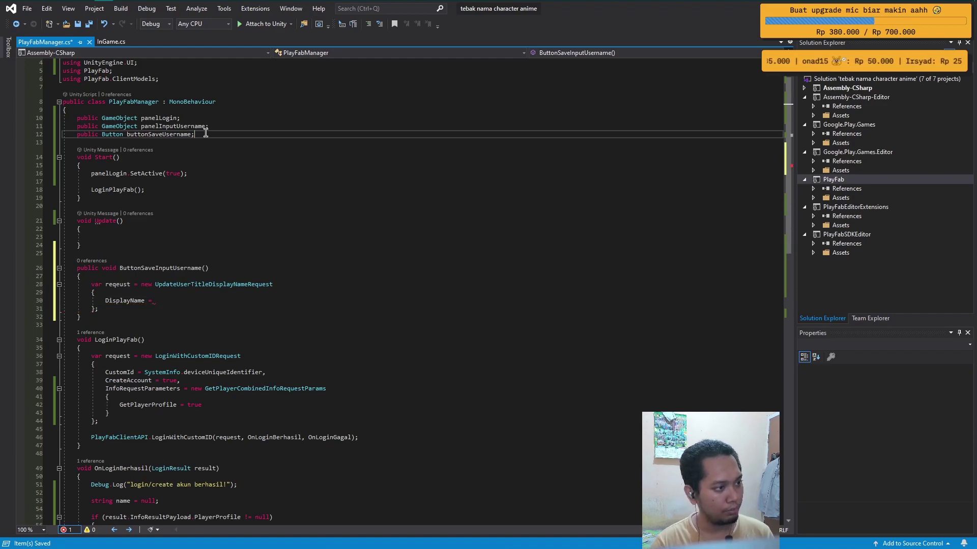
pyautogui.click(225, 124)
pyautogui.press('Return')
pyautogui.write('p')
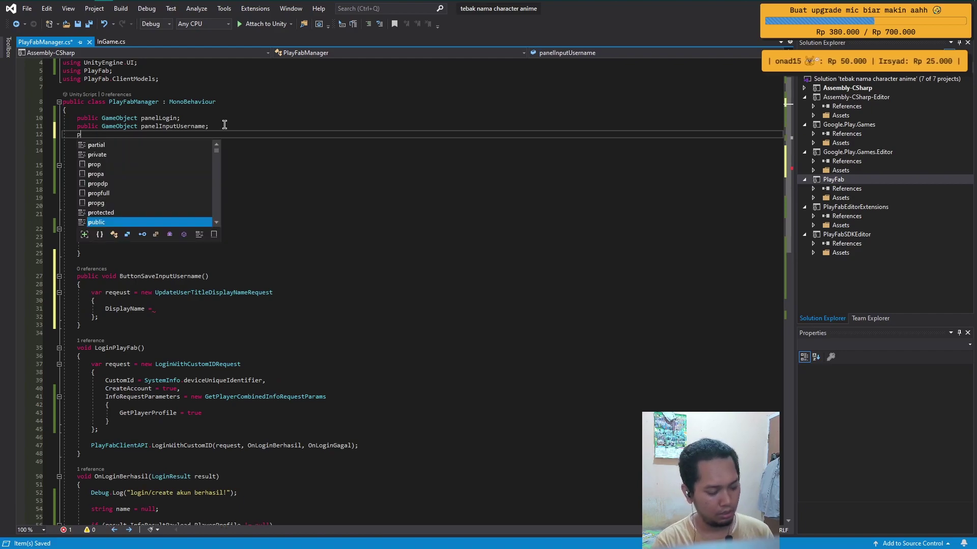
pyautogui.write('ublic input')
pyautogui.press('Down')
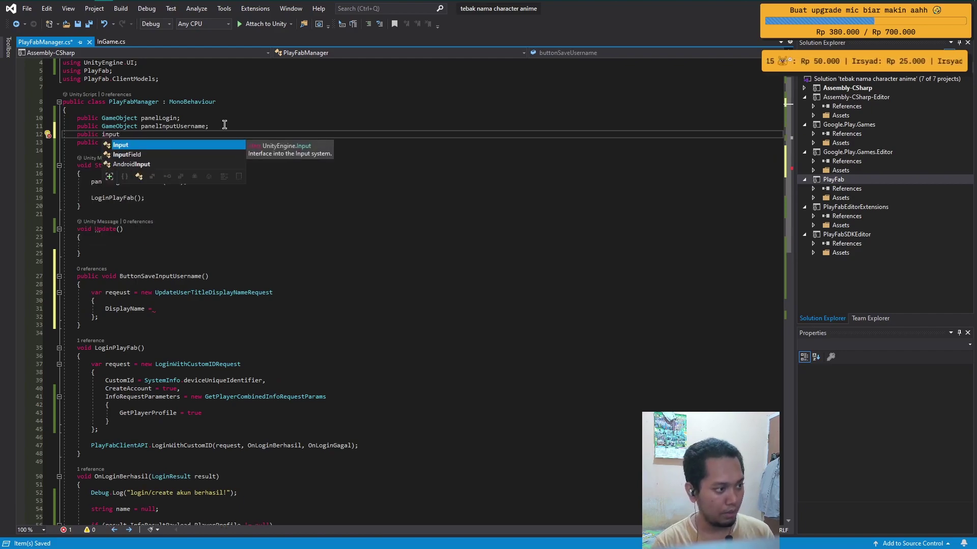
pyautogui.press('Tab')
pyautogui.write('inp')
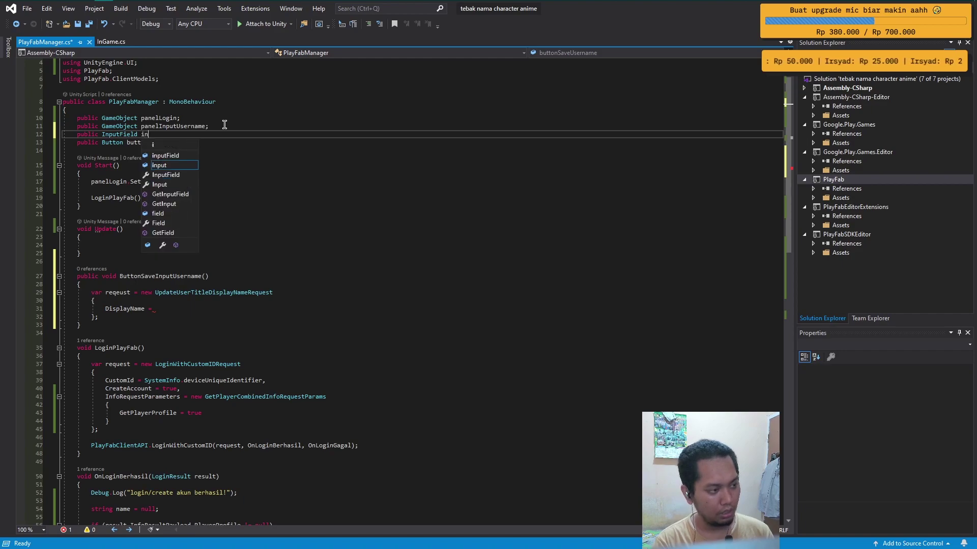
pyautogui.press('Tab')
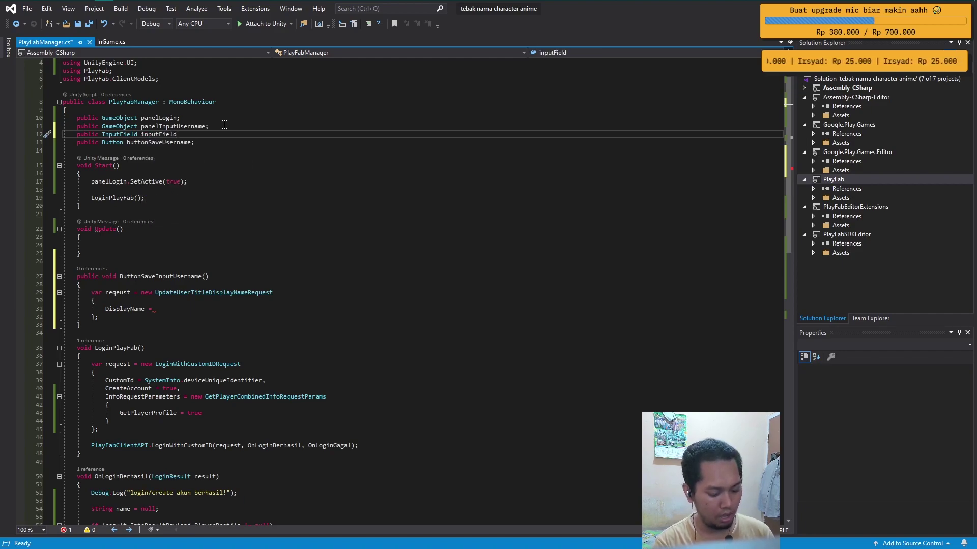
pyautogui.write('Username;')
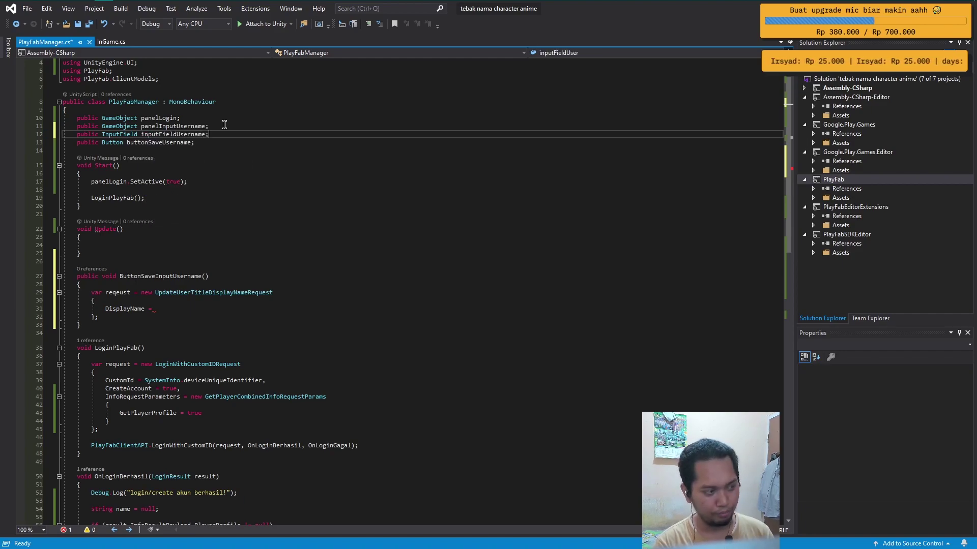
pyautogui.hotkey('ctrl', 's')
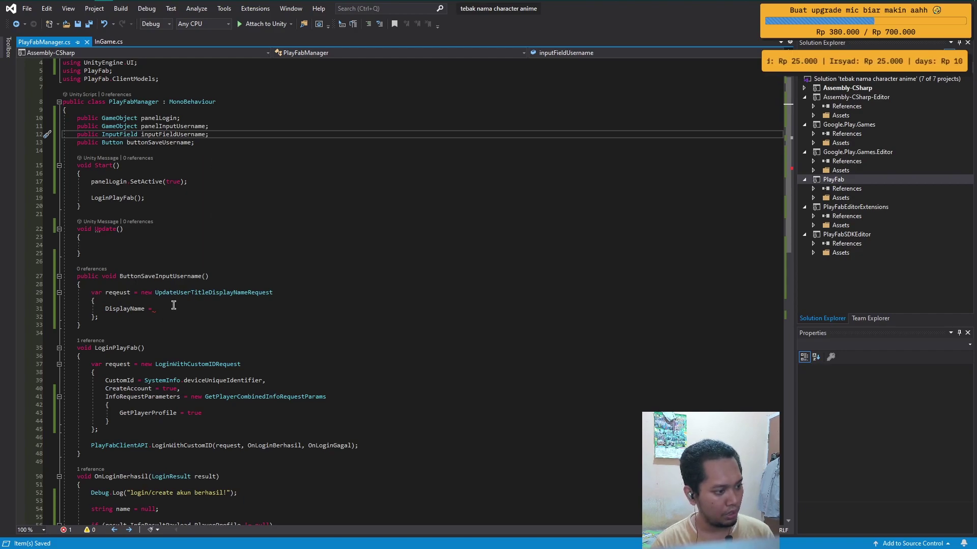
# Step: Complete the assignment as DisplayName = inputFieldUsername.text; and open a blank line below the request
pyautogui.click(173, 307)
pyautogui.write('input')
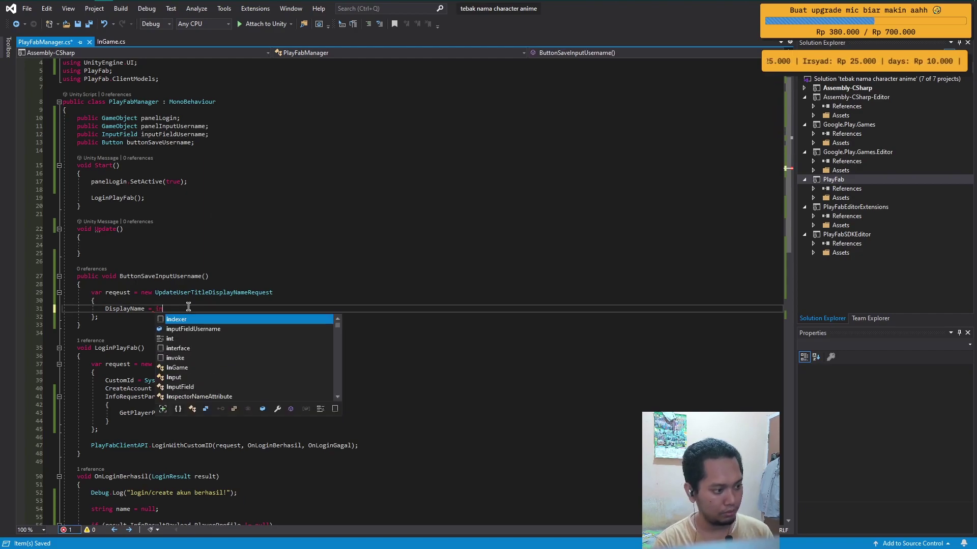
pyautogui.press('Tab')
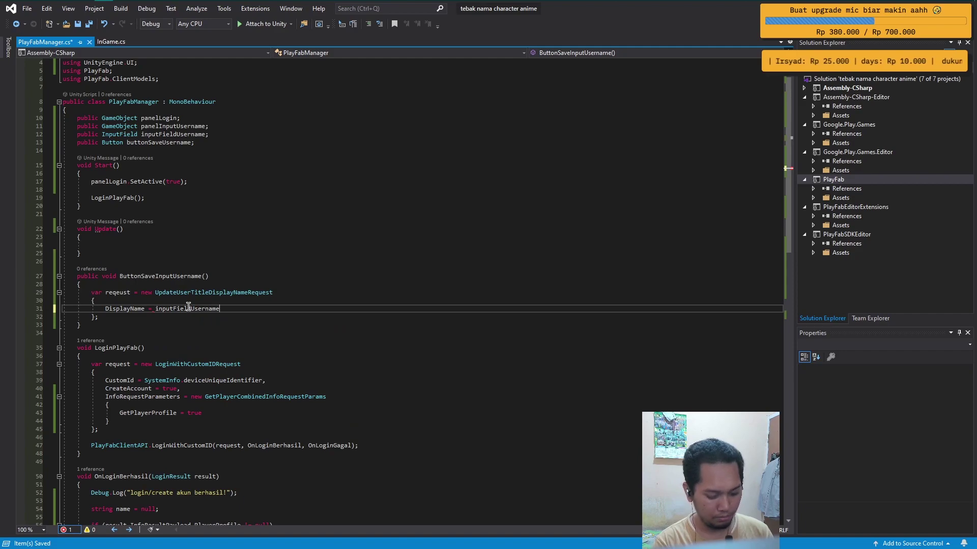
pyautogui.write('.te')
pyautogui.press('Tab')
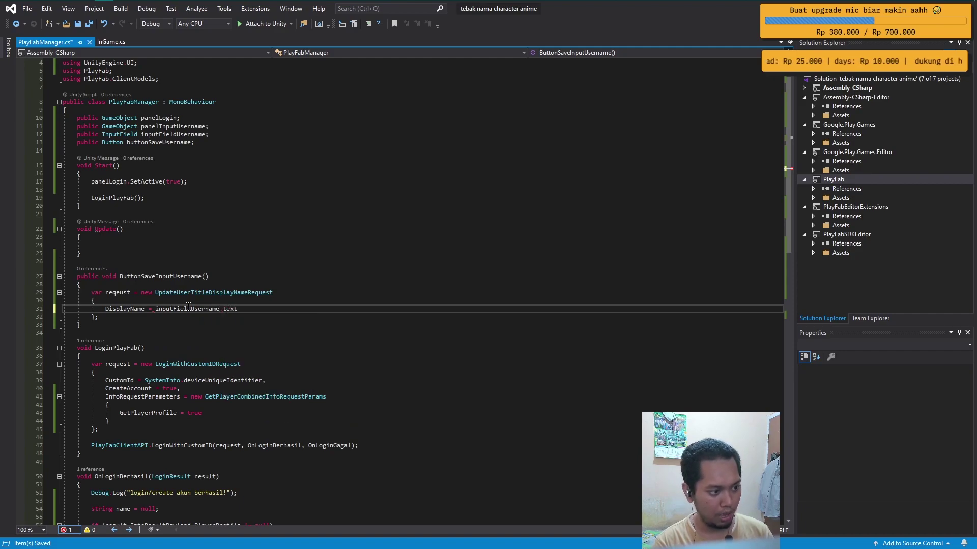
pyautogui.write(';')
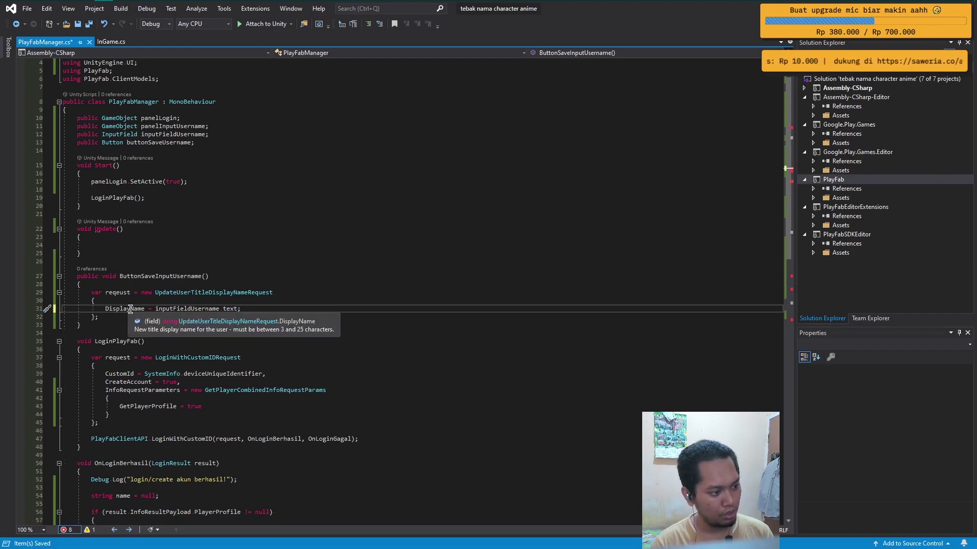
pyautogui.click(127, 317)
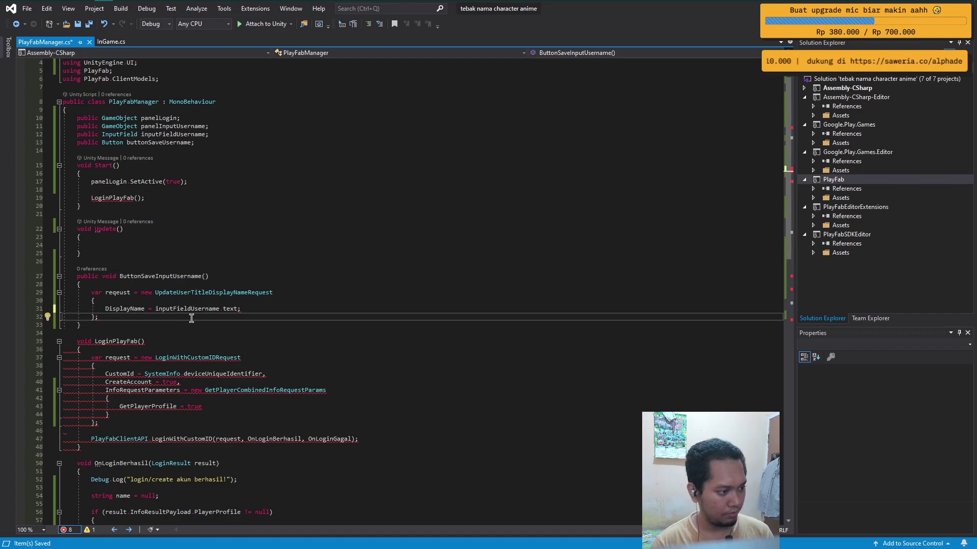
pyautogui.press('Return')
pyautogui.press('Return')
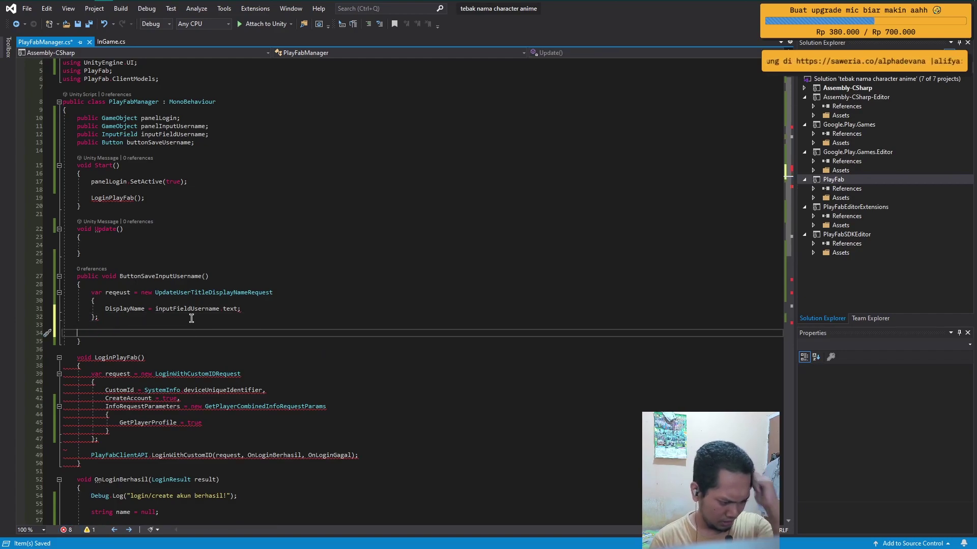
# Step: Write PlayFabClientAPI.UpdateUserTitleDisplayName() on the blank line below the request, without arguments
pyautogui.press('Up')
pyautogui.press('Up')
pyautogui.press('Up')
pyautogui.press('End')
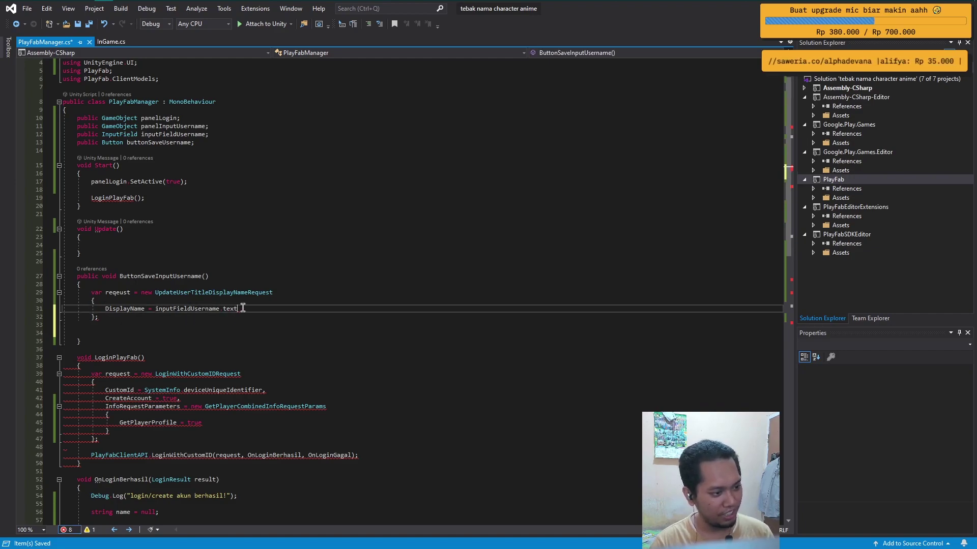
pyautogui.click(141, 333)
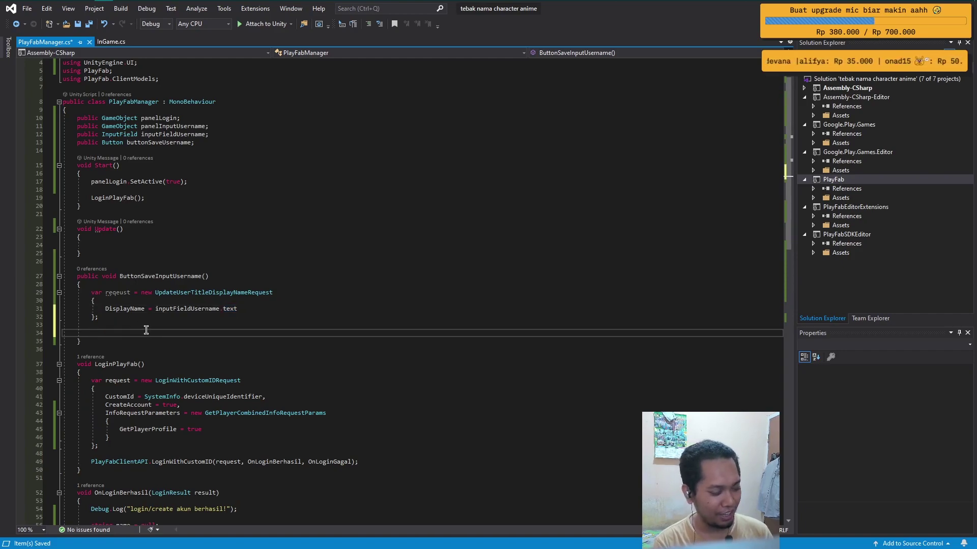
pyautogui.write('playfab')
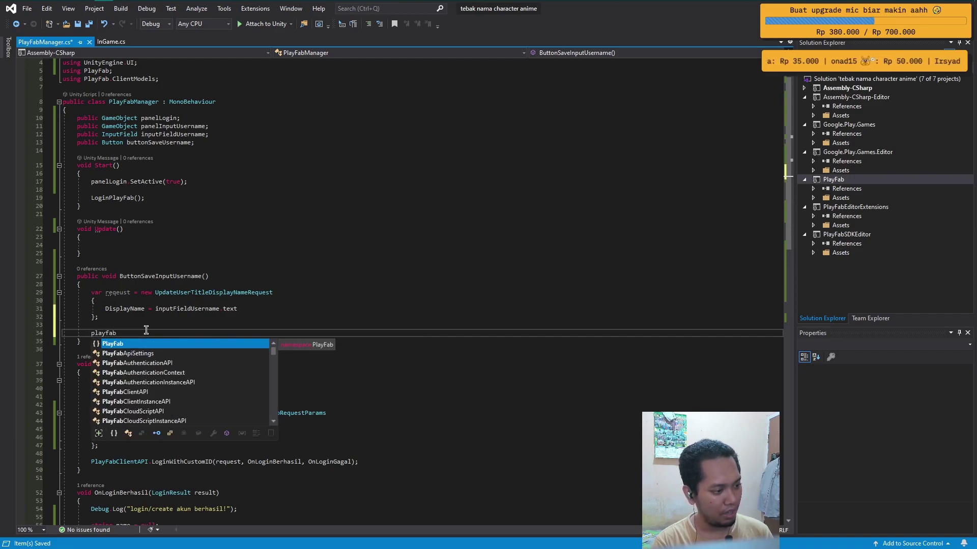
pyautogui.write('cluie')
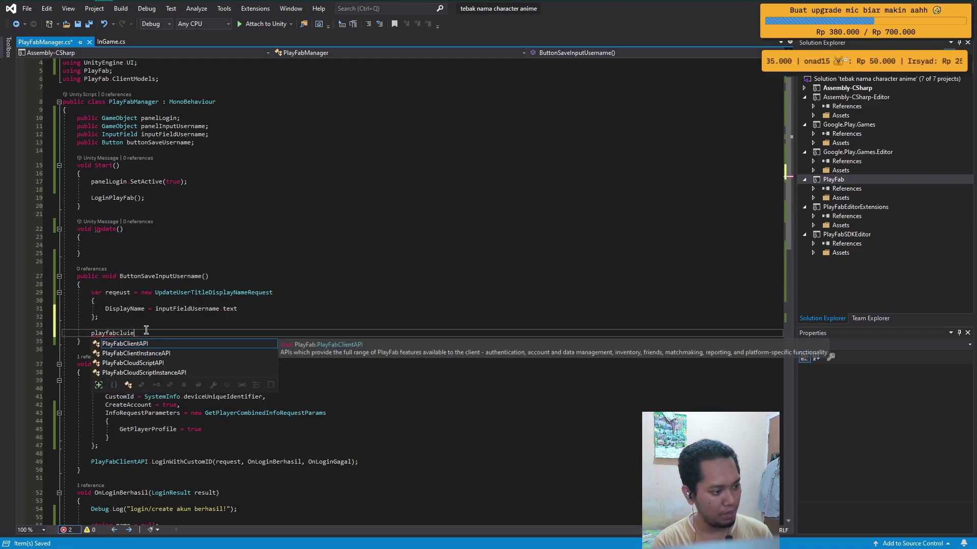
pyautogui.press('Tab')
pyautogui.write('.')
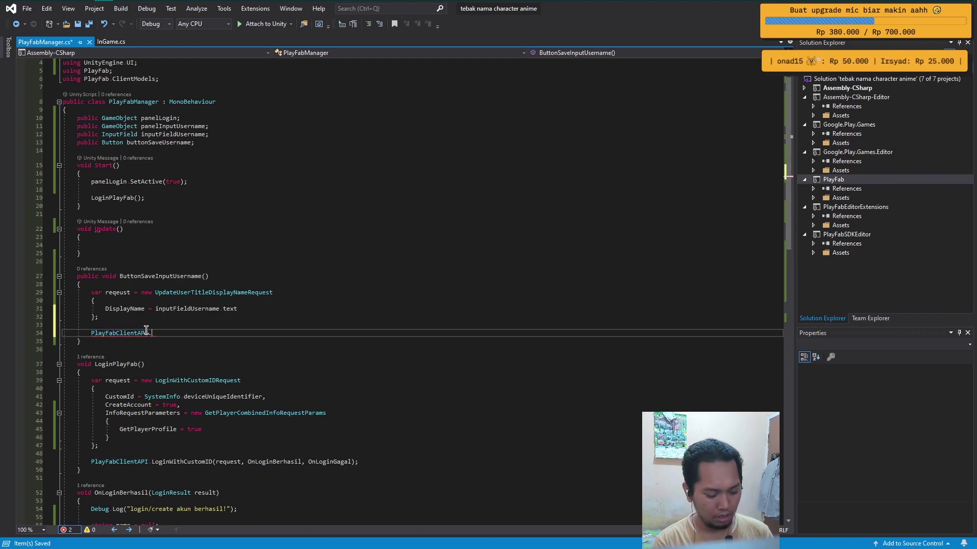
pyautogui.write('u')
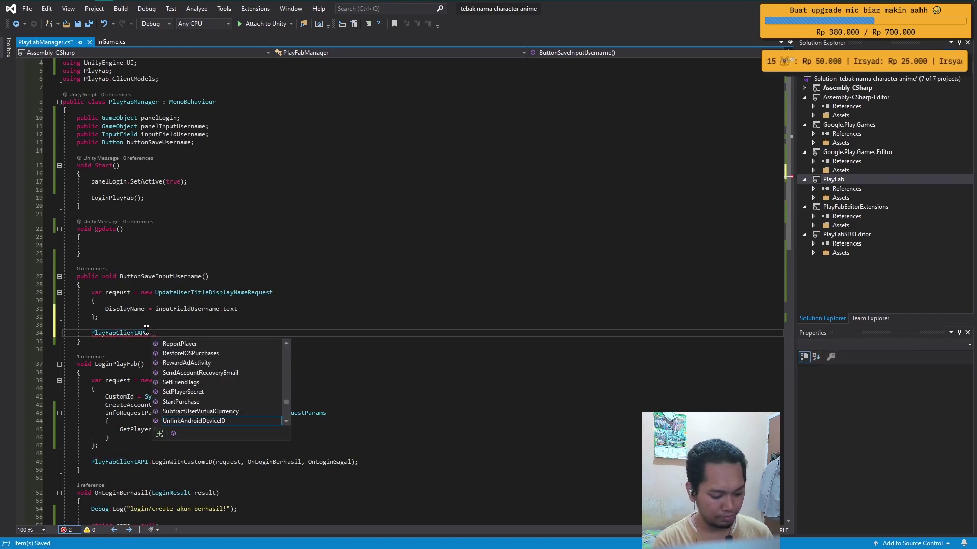
pyautogui.write('pdate')
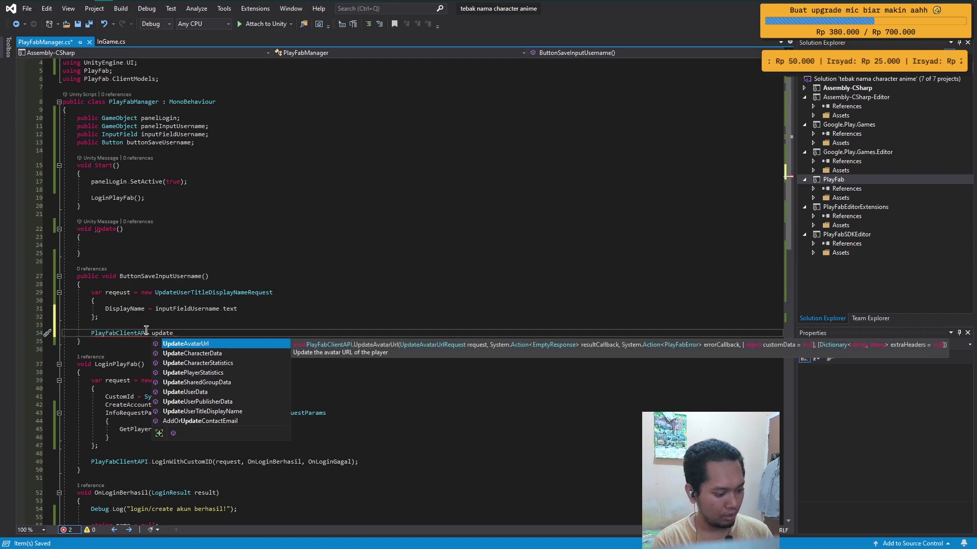
pyautogui.write('userti')
pyautogui.press('Tab')
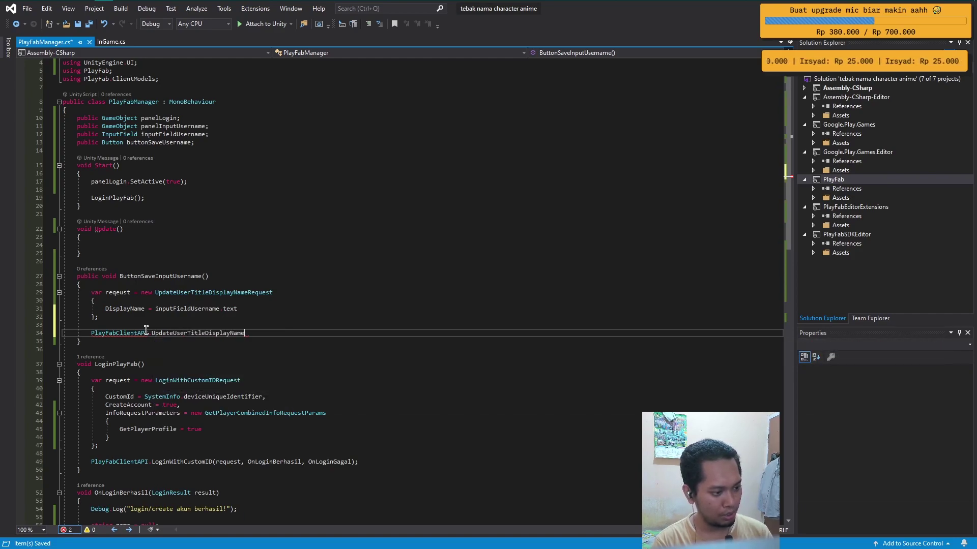
pyautogui.write('();')
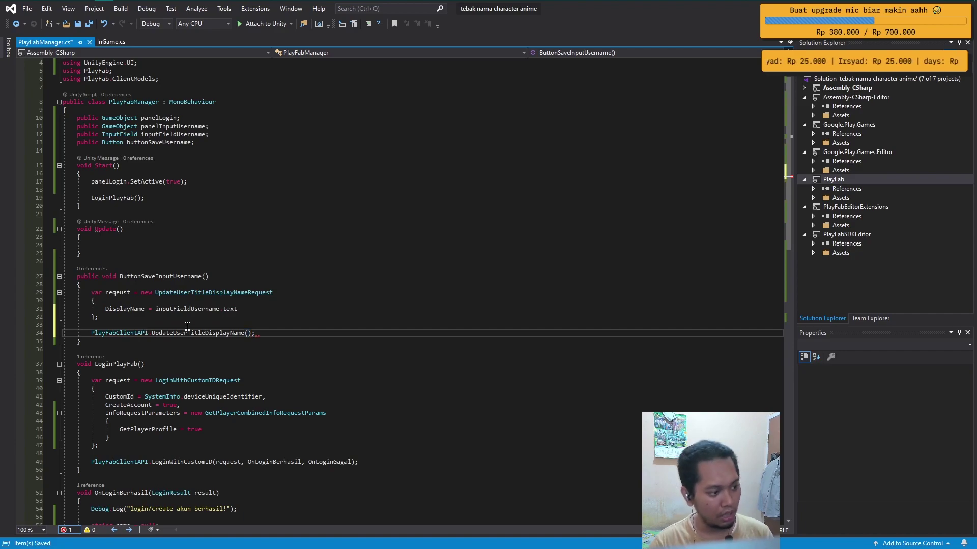
pyautogui.moveTo(186, 330)
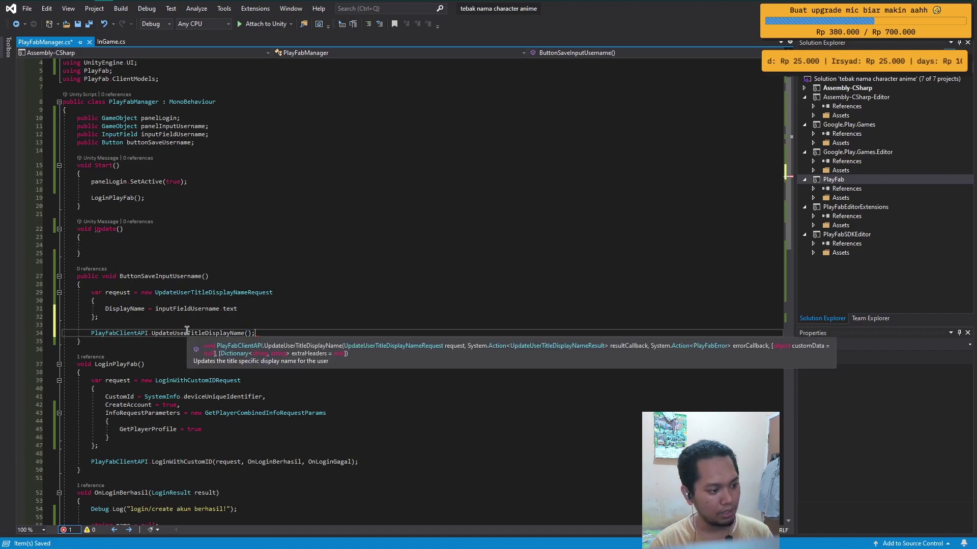
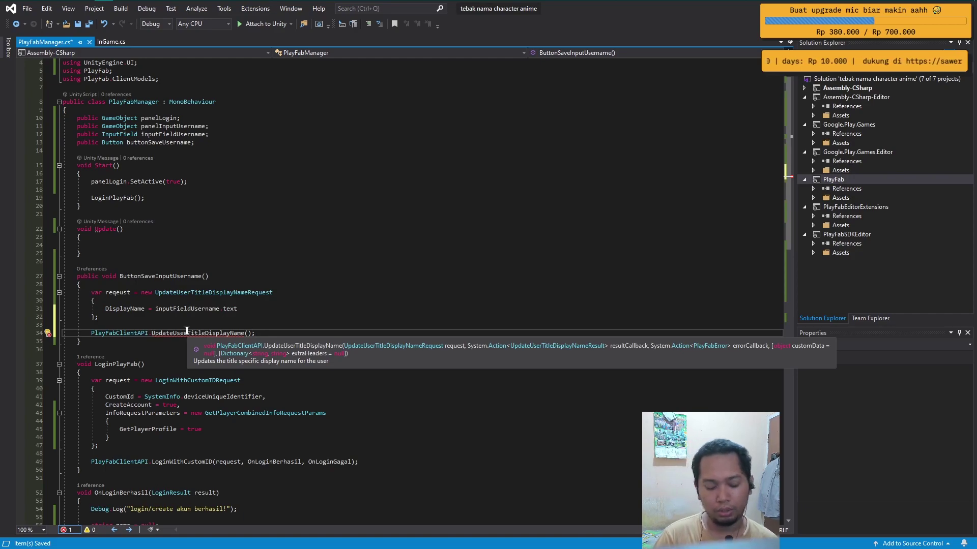
# Step: Declare a void OnUpdateDisplayNameBerhasil() method below ButtonSaveInputUsername
pyautogui.scroll(-3, 187, 330)
pyautogui.scroll(-3, 196, 448)
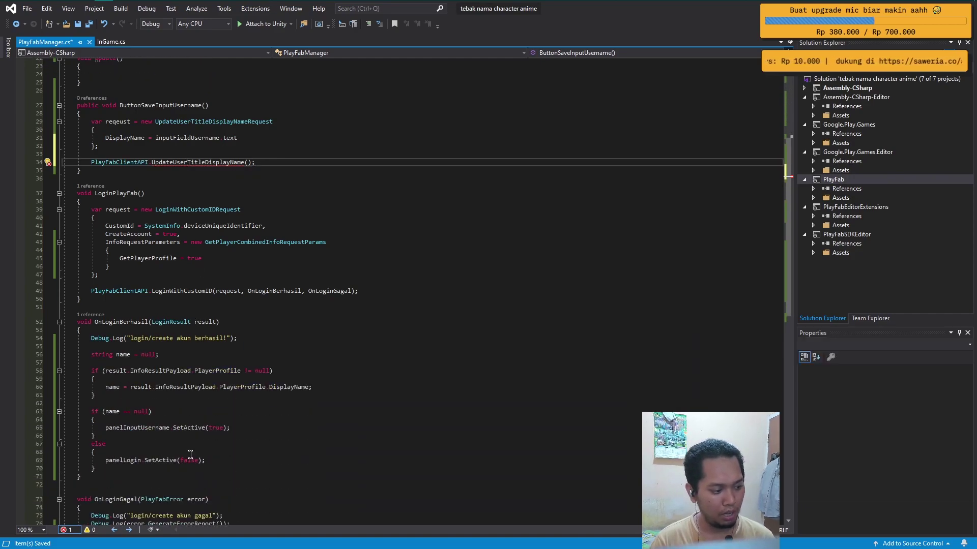
pyautogui.scroll(-3, 192, 463)
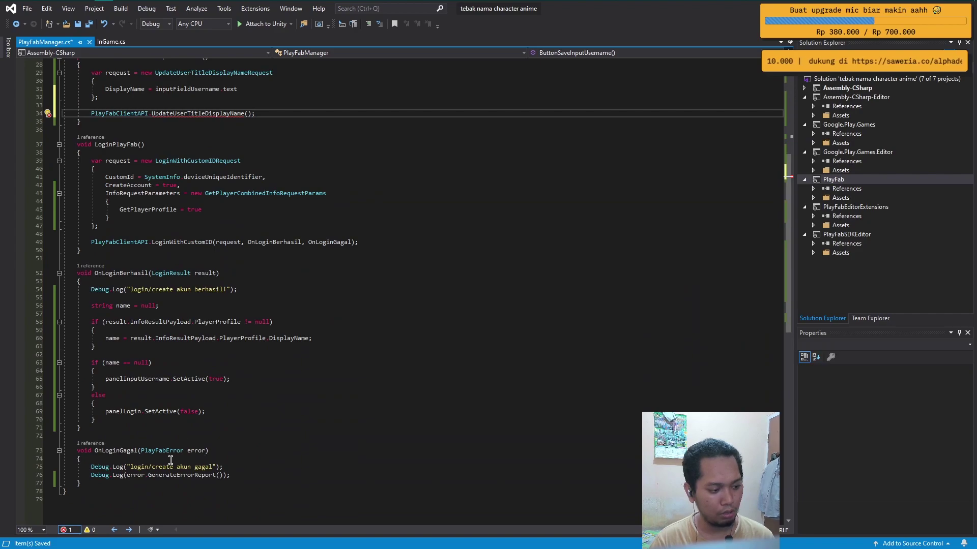
pyautogui.scroll(3, 181, 458)
pyautogui.scroll(3, 180, 458)
pyautogui.scroll(2, 304, 262)
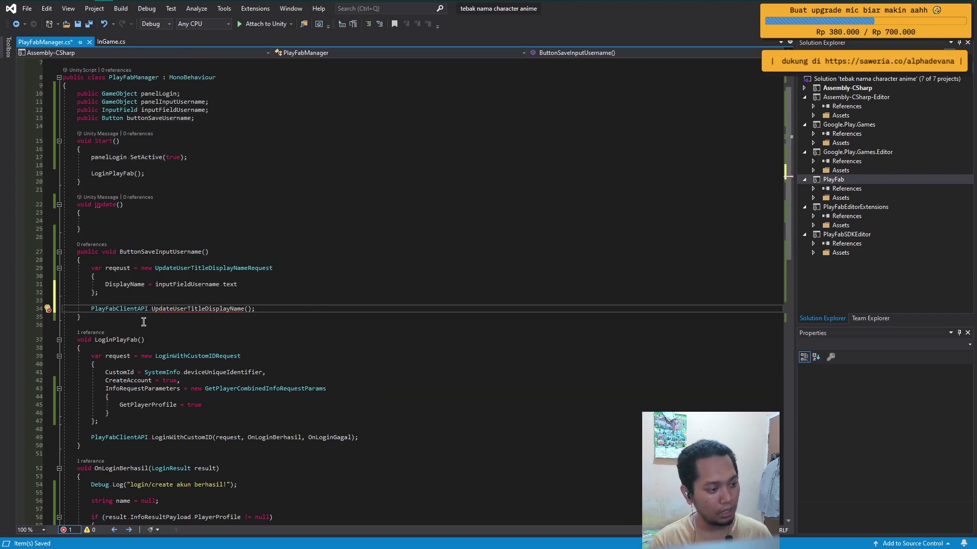
pyautogui.click(112, 315)
pyautogui.press('Return')
pyautogui.press('Return')
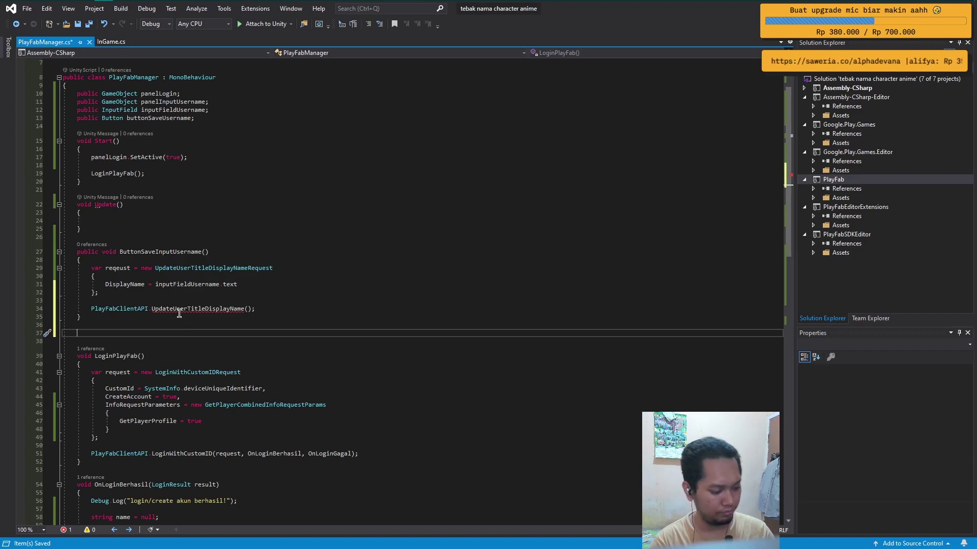
pyautogui.write('void ')
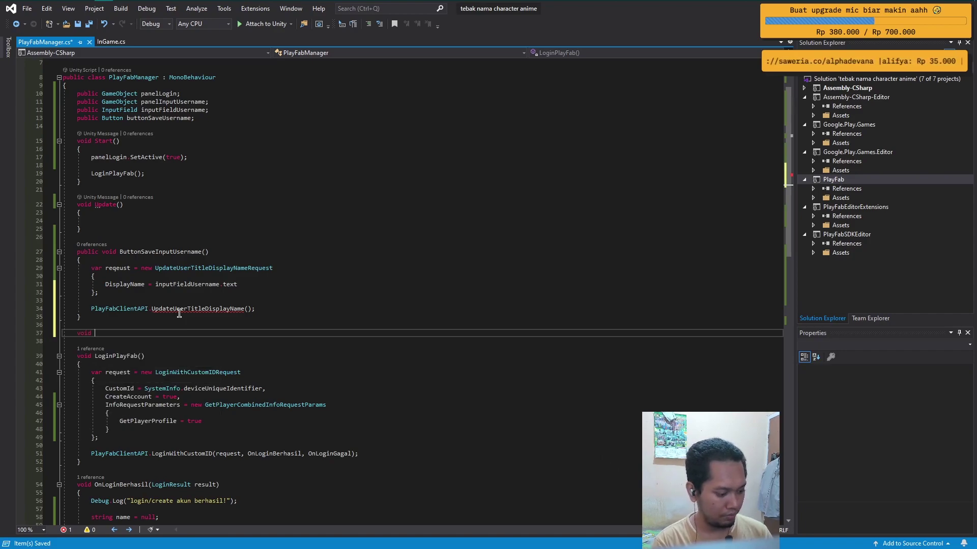
pyautogui.write('On')
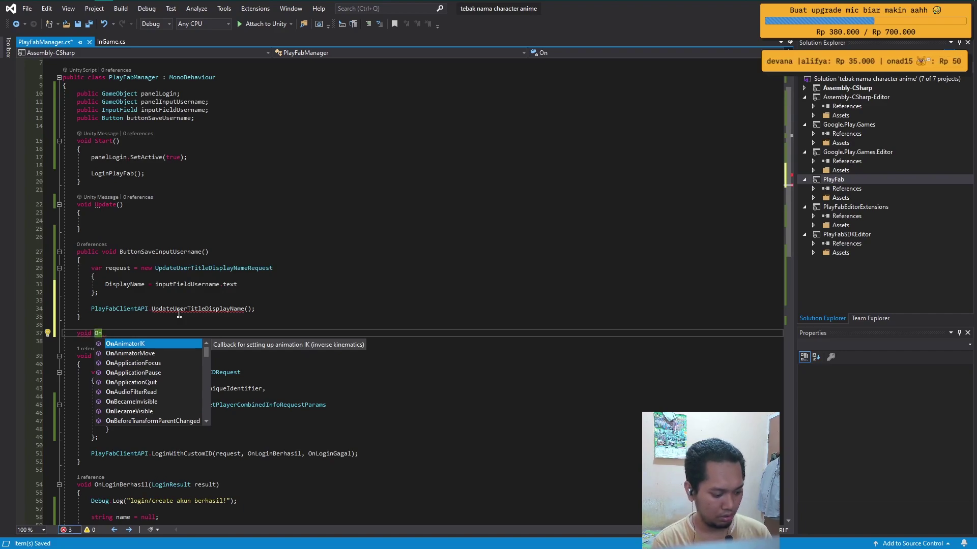
pyautogui.write('UpdateD')
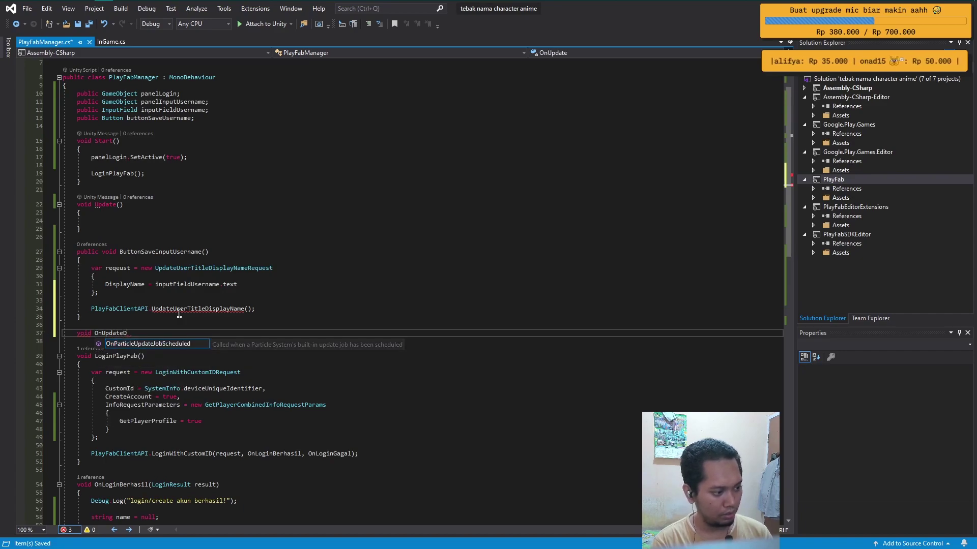
pyautogui.write('isplayName')
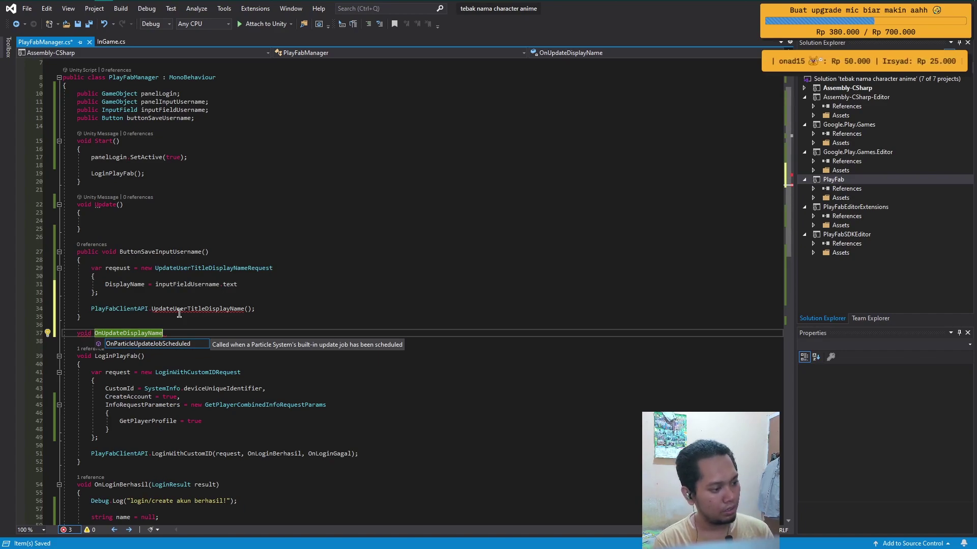
pyautogui.write('Berh')
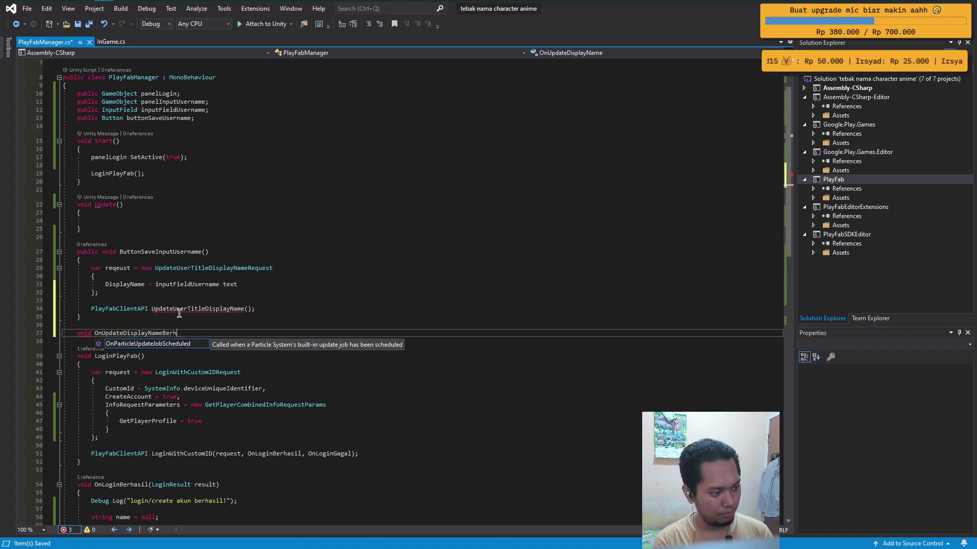
pyautogui.write('asil(')
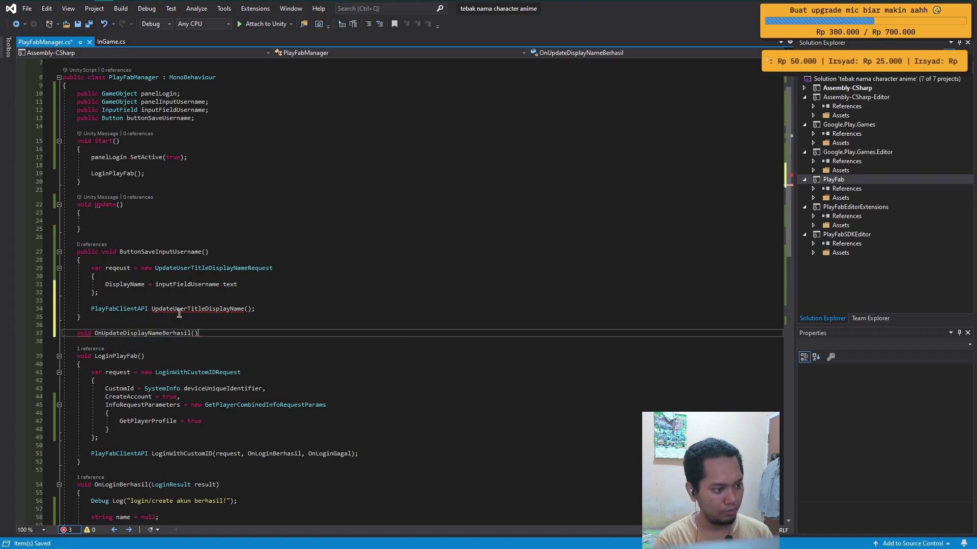
pyautogui.write(')')
# Step: Give the method a body that logs "update display name berhasil" with Debug.Log
pyautogui.press('Return')
pyautogui.write('{')
pyautogui.press('Return')
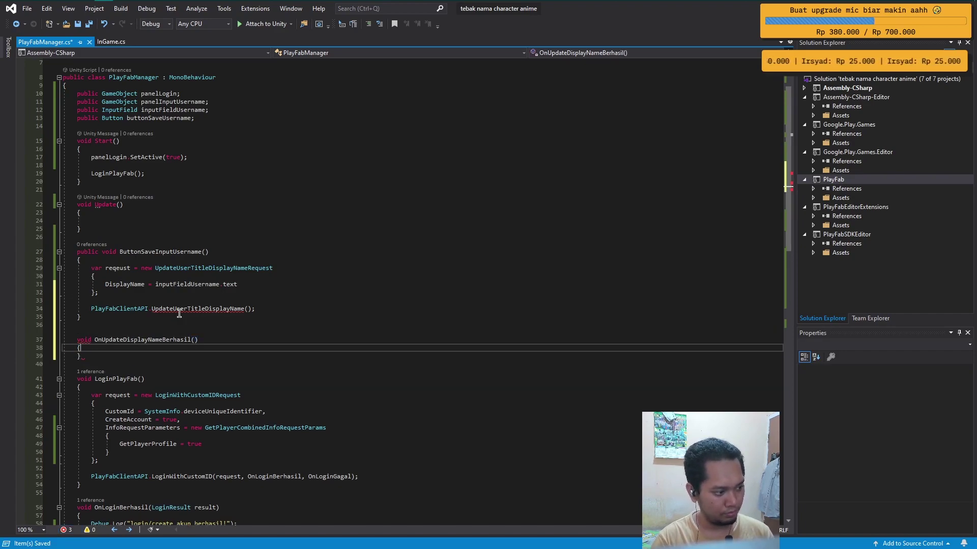
pyautogui.write('Debug')
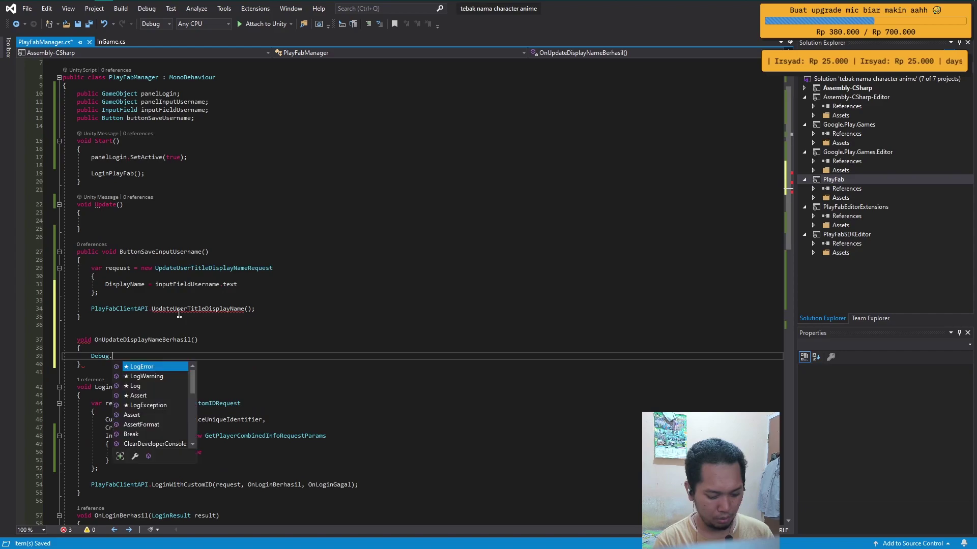
pyautogui.write('.lo()')
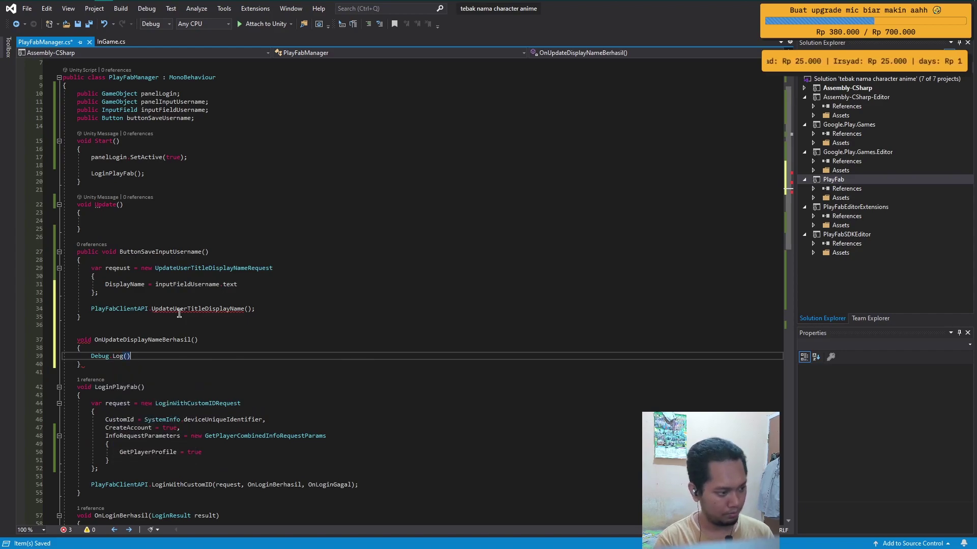
pyautogui.write('"u')
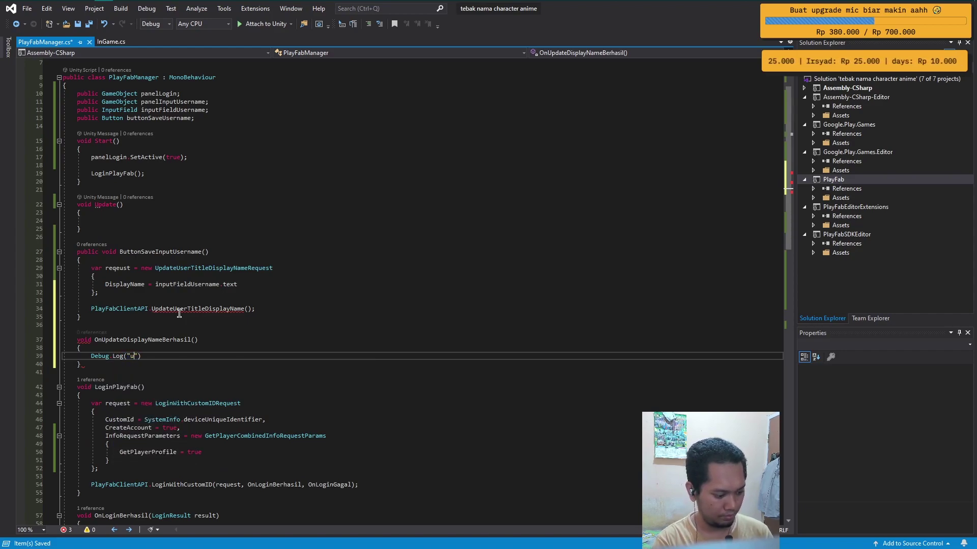
pyautogui.write('pdate displ')
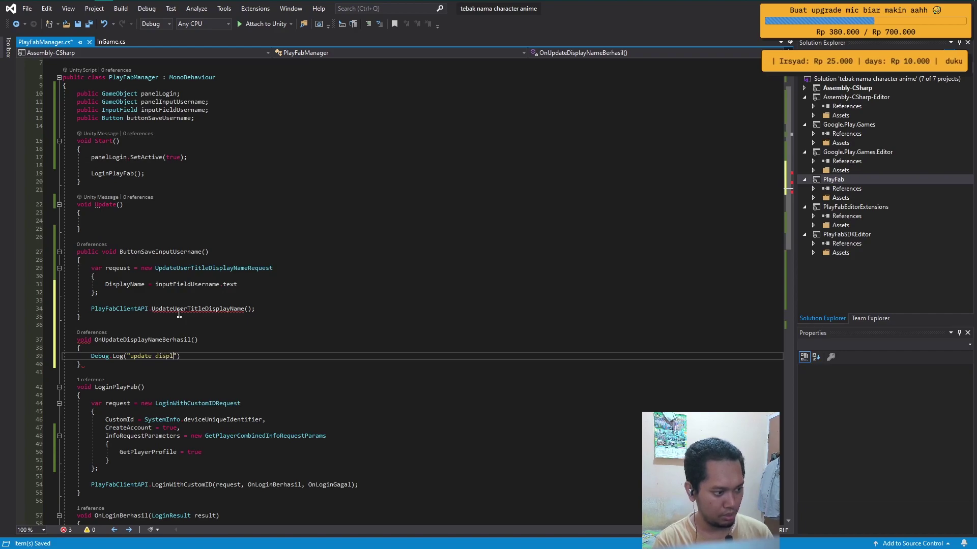
pyautogui.write('ay nane')
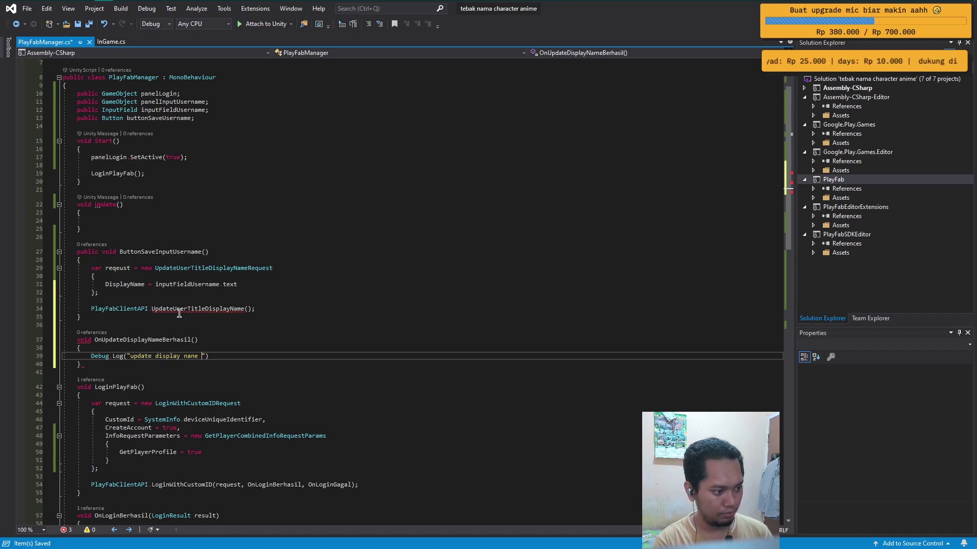
pyautogui.press('BackSpace')
pyautogui.press('BackSpace')
pyautogui.press('BackSpace')
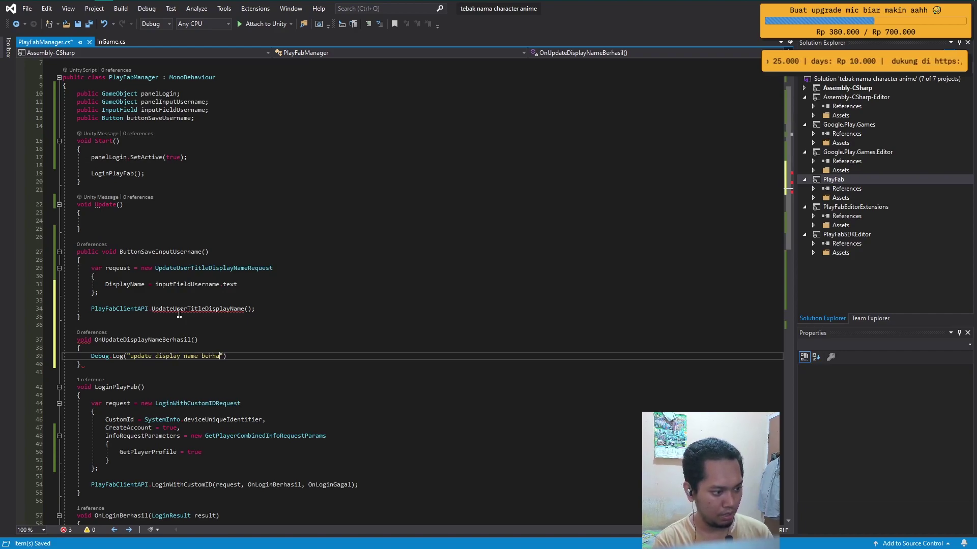
pyautogui.write('sil')
# Step: Start typing the updateusern parameter type inside the method's parentheses
pyautogui.click(187, 340)
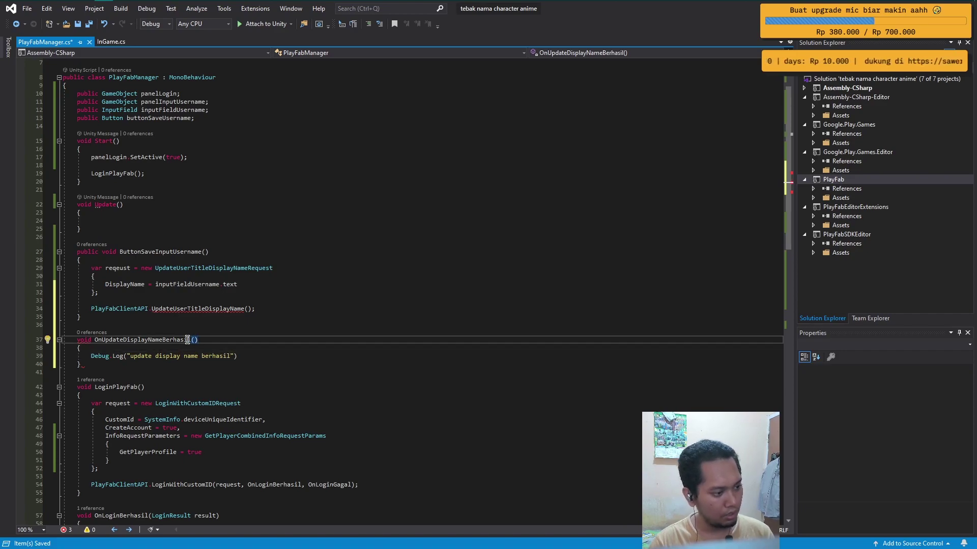
pyautogui.moveTo(214, 310)
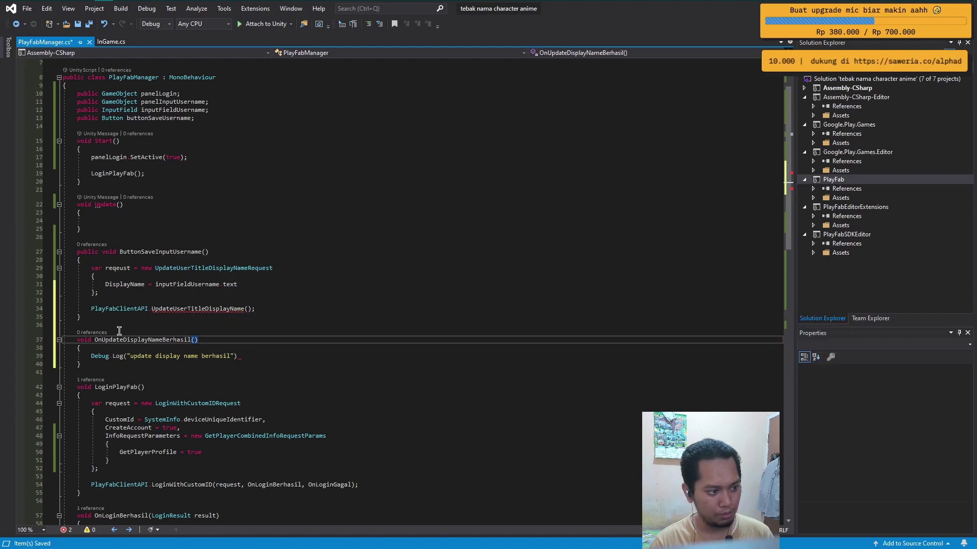
pyautogui.write('update')
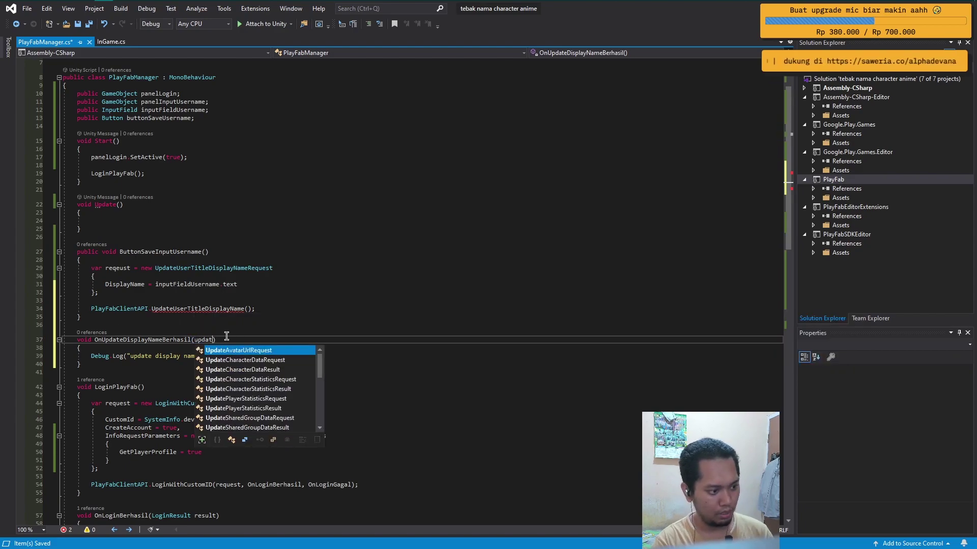
pyautogui.write('usern')
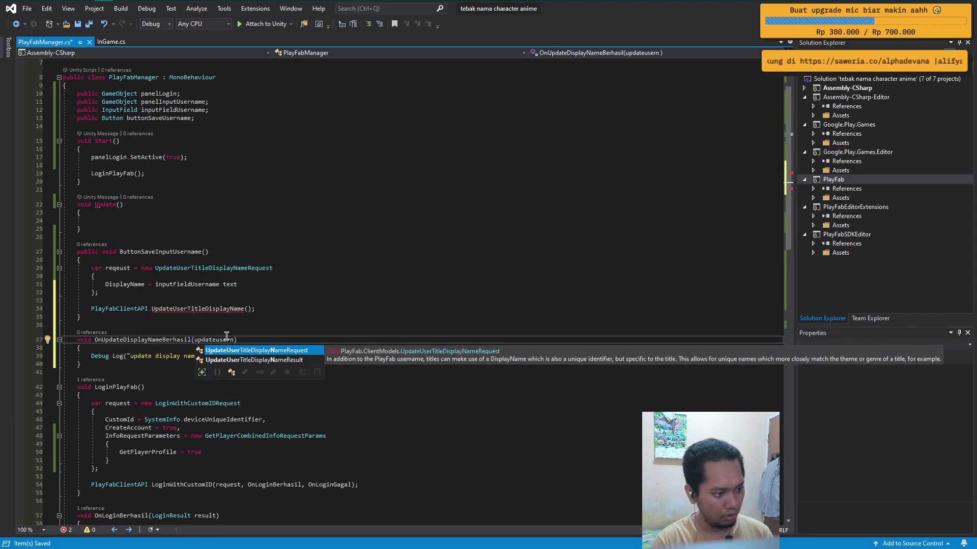
# Step: Complete the parameter as UpdateUserTitleDisplayNameResult result from IntelliSense
pyautogui.doubleClick(278, 357)
pyautogui.write('re')
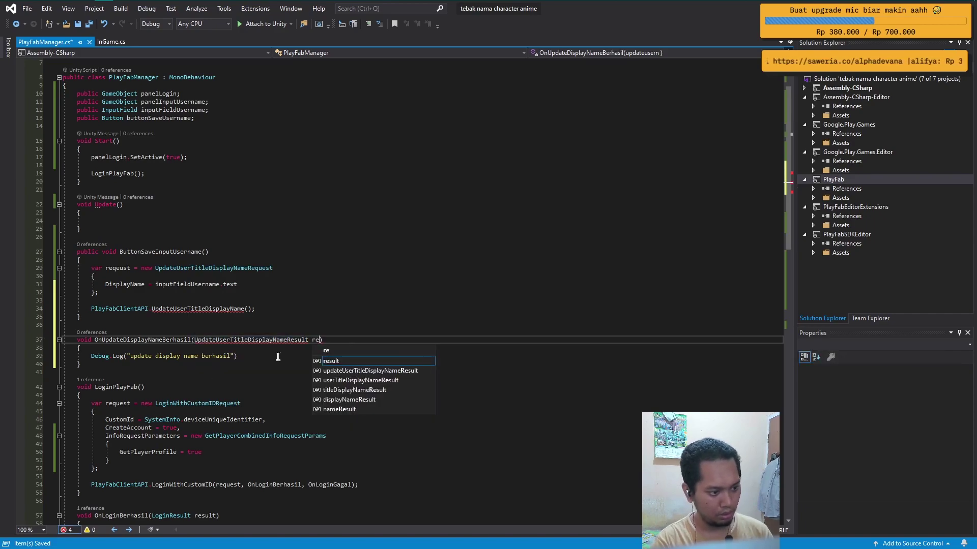
pyautogui.write('sult')
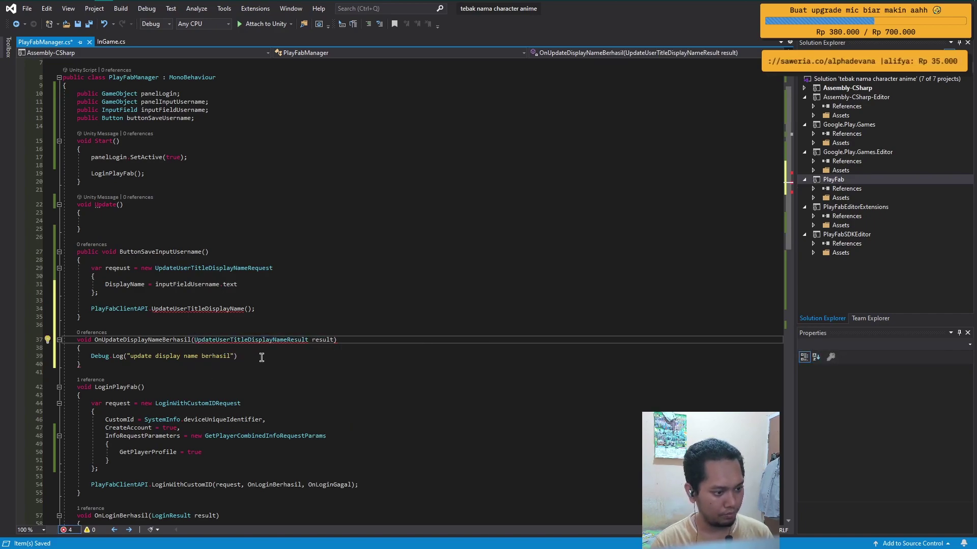
pyautogui.click(277, 356)
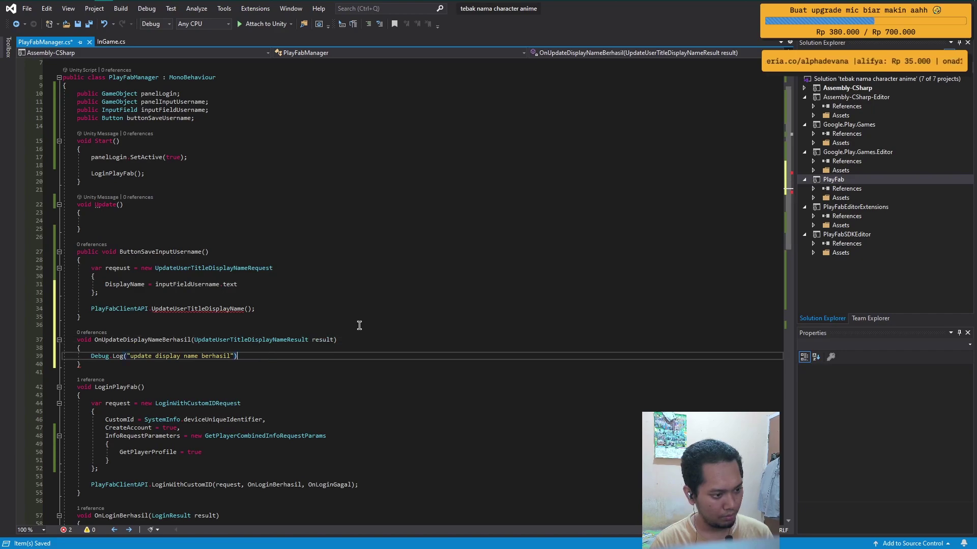
# Step: Add panelLogin.SetActive(false); to OnUpdateDisplayNameBerhasil and save the script
pyautogui.press('Return')
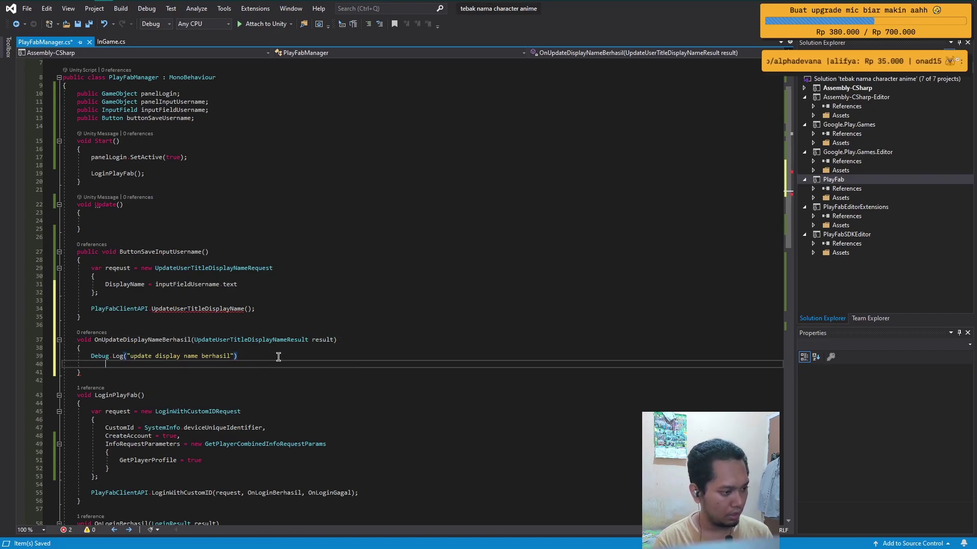
pyautogui.click(278, 356)
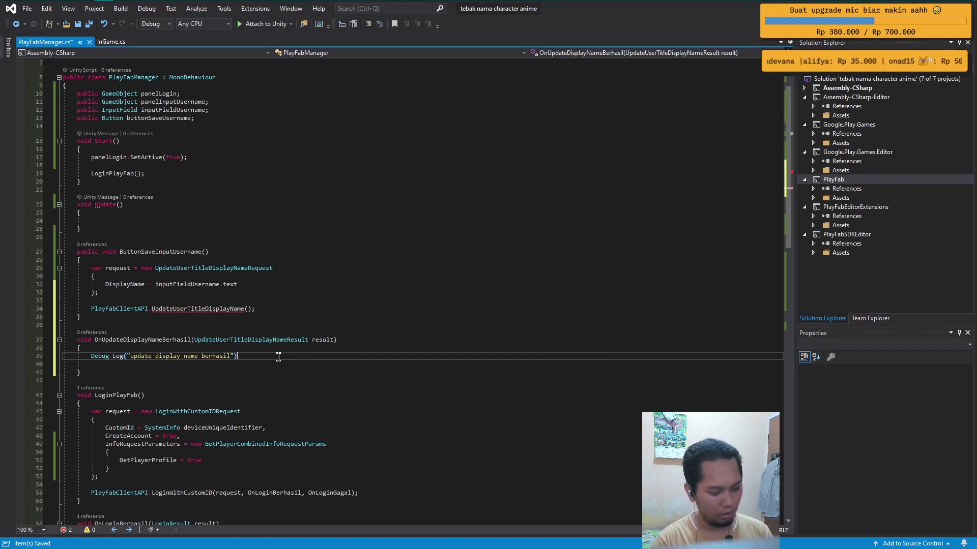
pyautogui.press('Down')
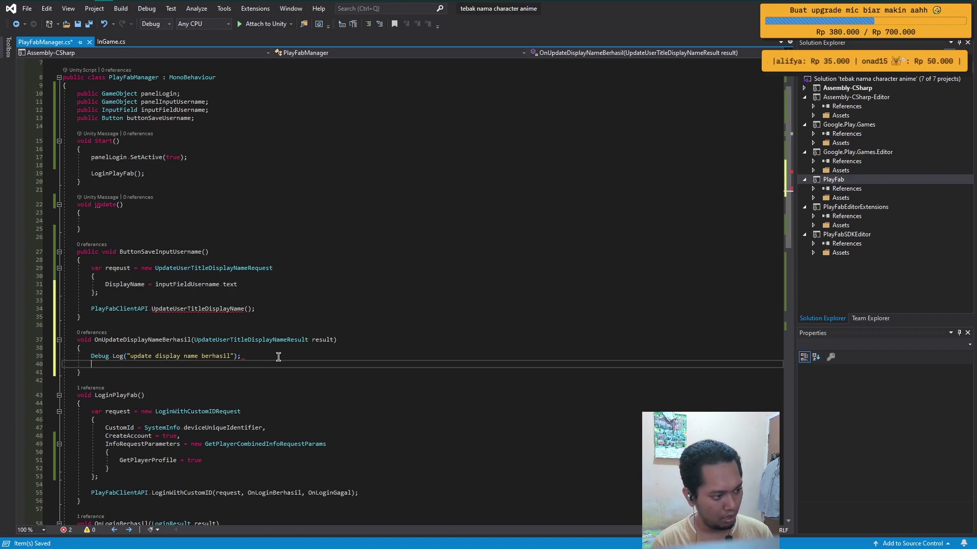
pyautogui.press('Return')
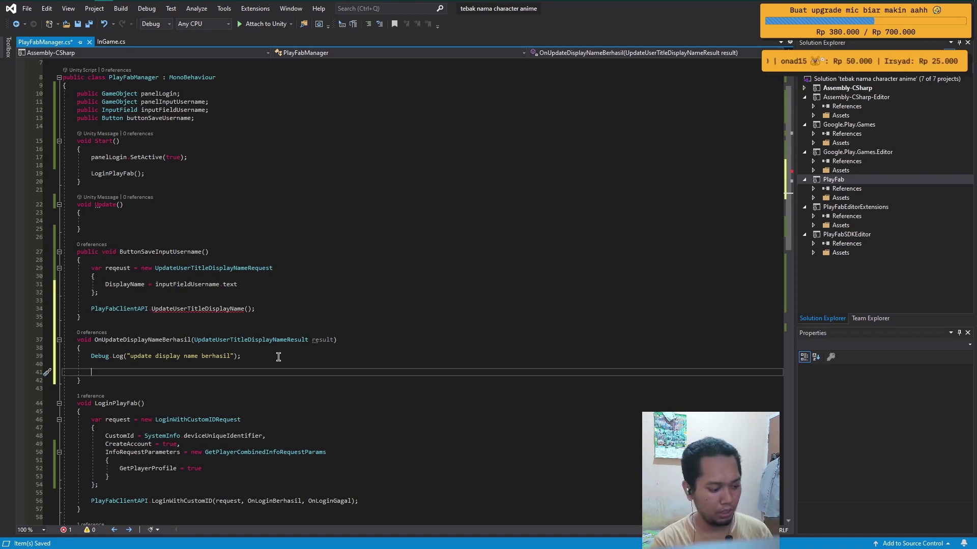
pyautogui.write('pane')
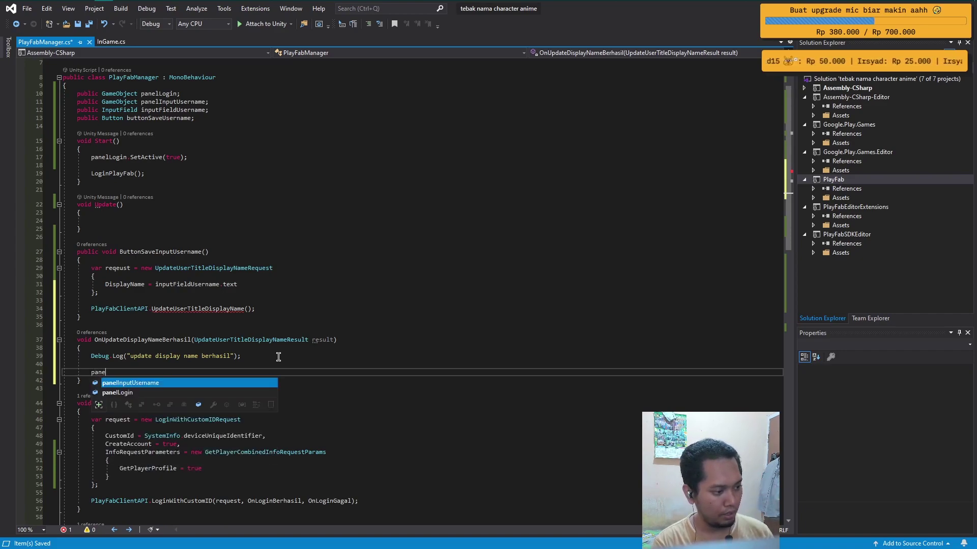
pyautogui.write('lL')
pyautogui.press('Tab')
pyautogui.write('.')
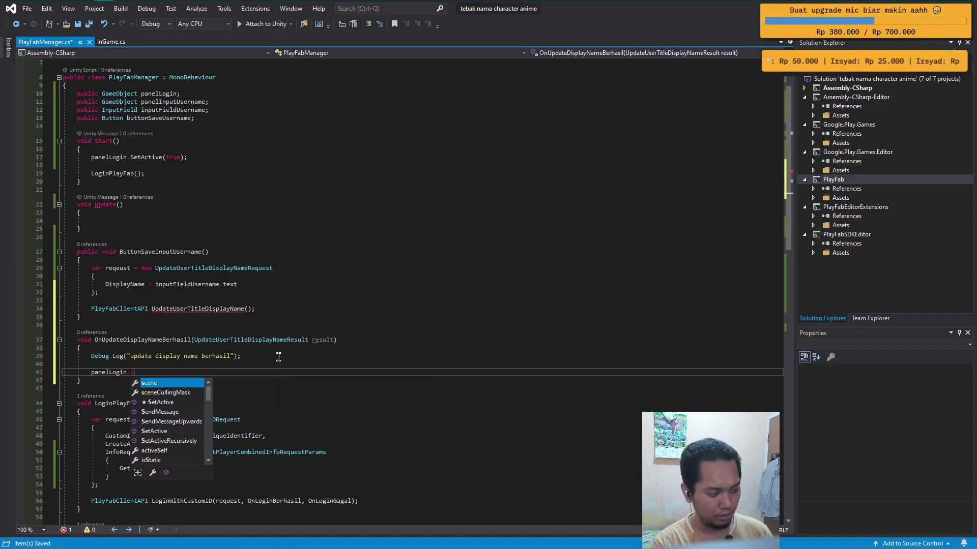
pyautogui.write('Se')
pyautogui.press('Tab')
pyautogui.write('(false);')
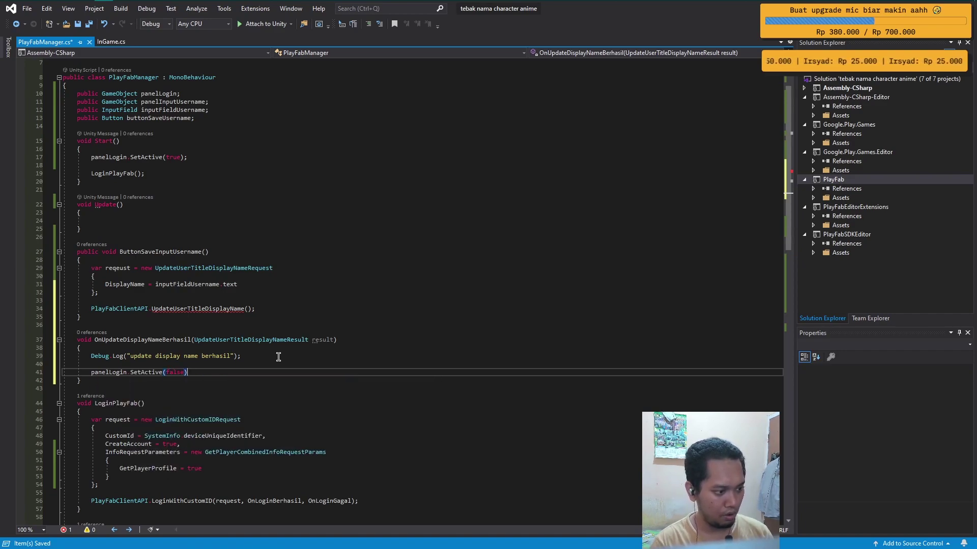
pyautogui.hotkey('ctrl', 's')
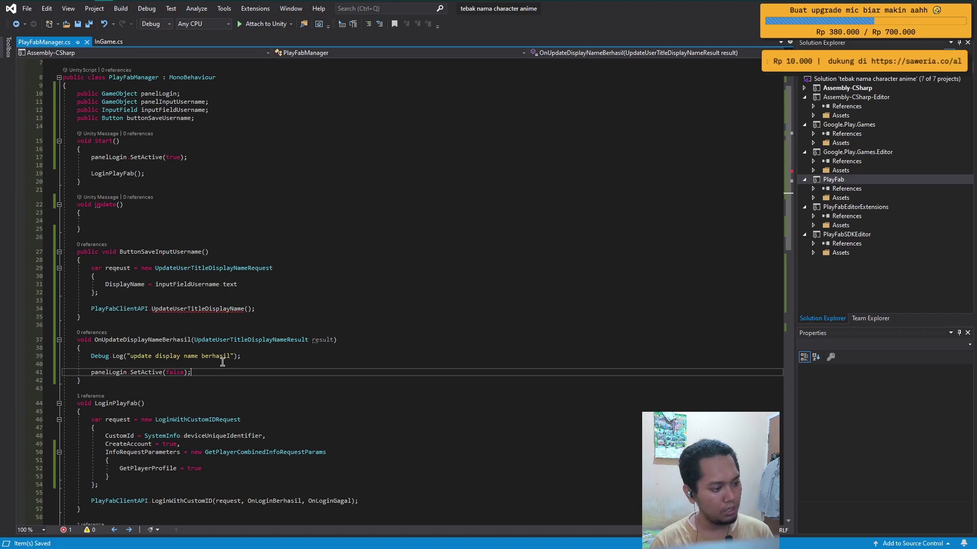
pyautogui.click(208, 384)
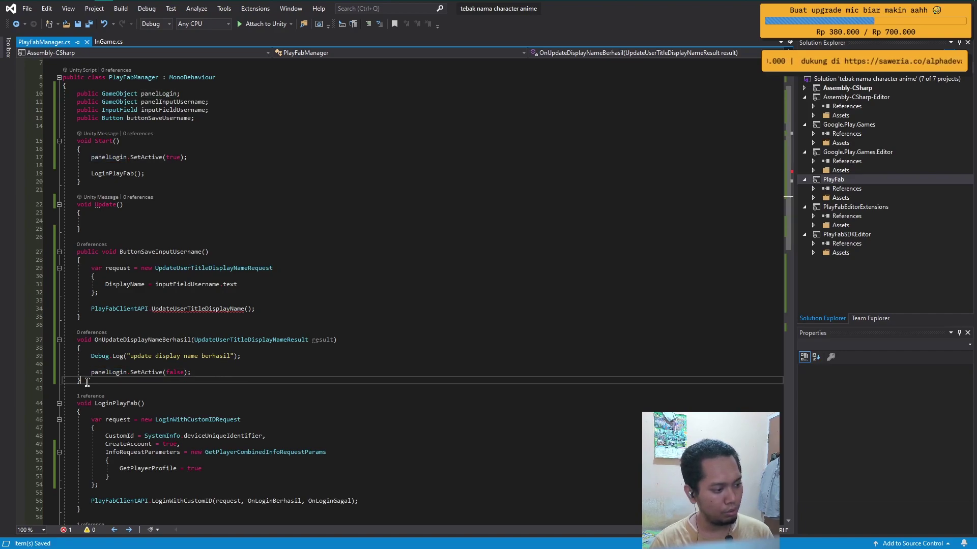
# Step: Declare void OnUpdateDisplayNameGagal(PlayFabError error) below the success handler
pyautogui.press('Return')
pyautogui.press('Return')
pyautogui.write('vo')
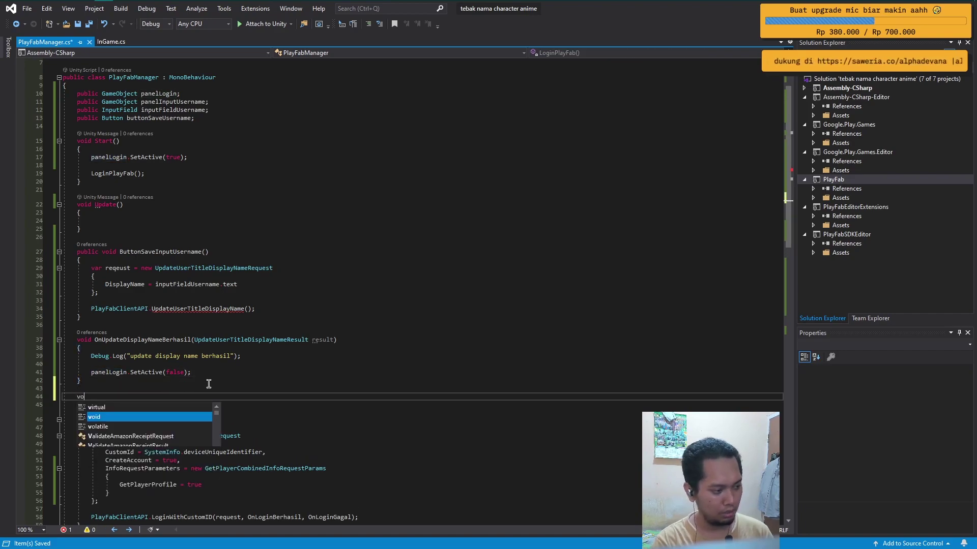
pyautogui.write('id OnUpdate')
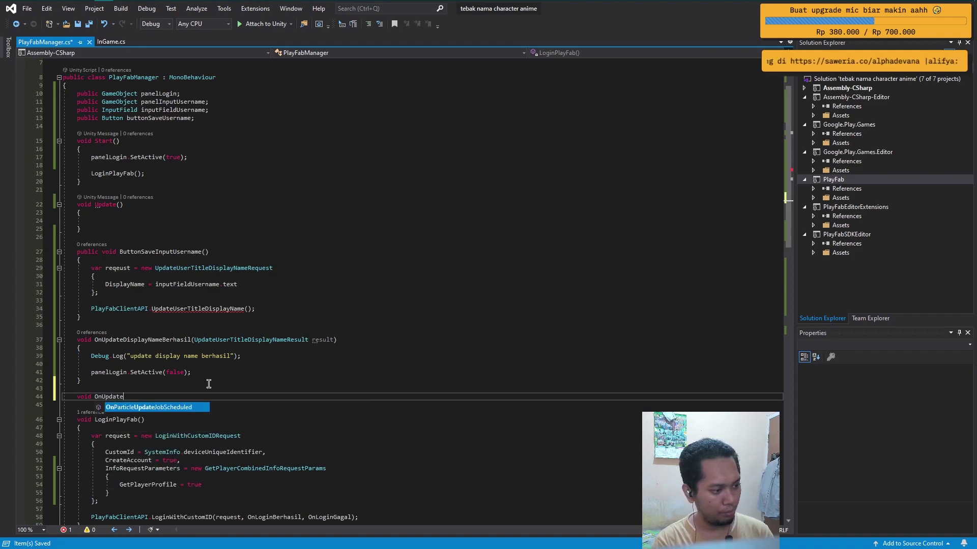
pyautogui.write('DisplayNameGagal')
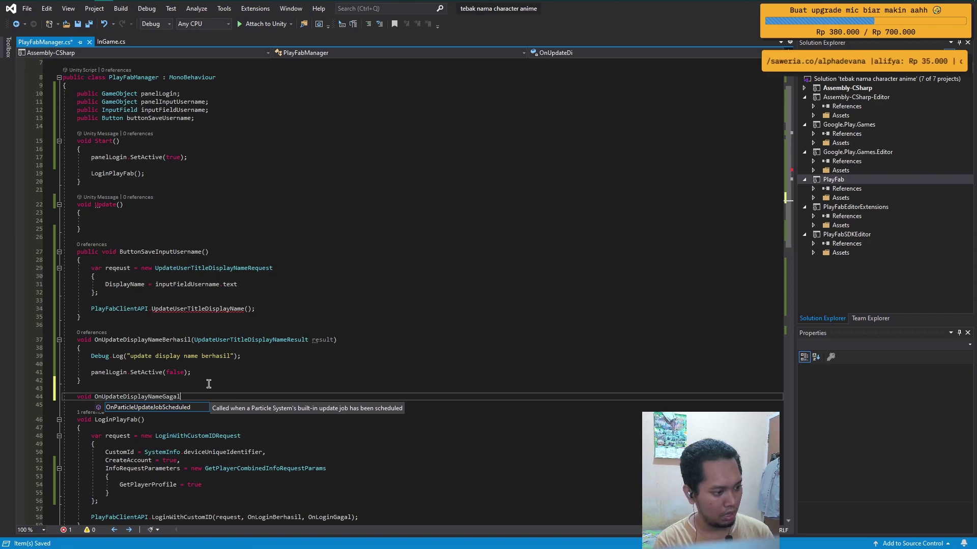
pyautogui.write('()')
pyautogui.press('Return')
pyautogui.write('{')
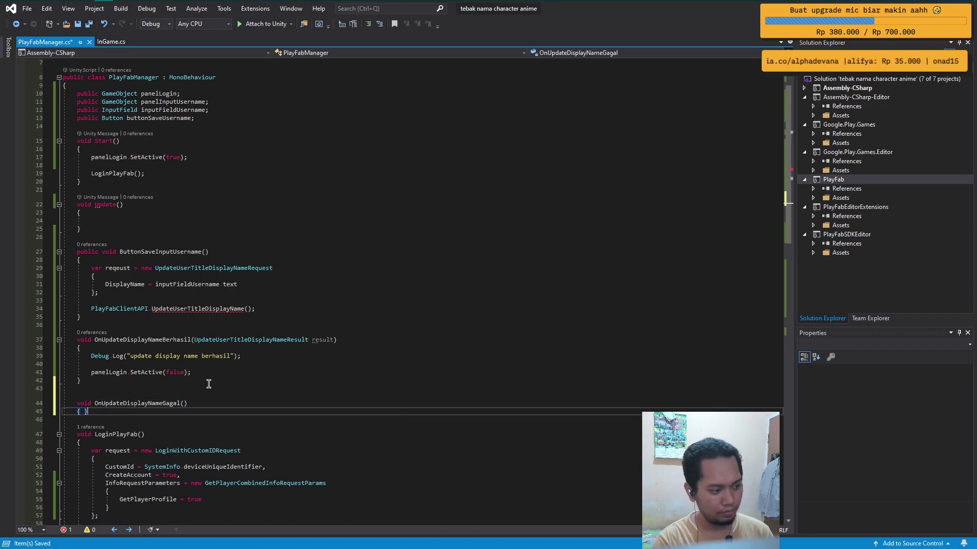
pyautogui.press('Return')
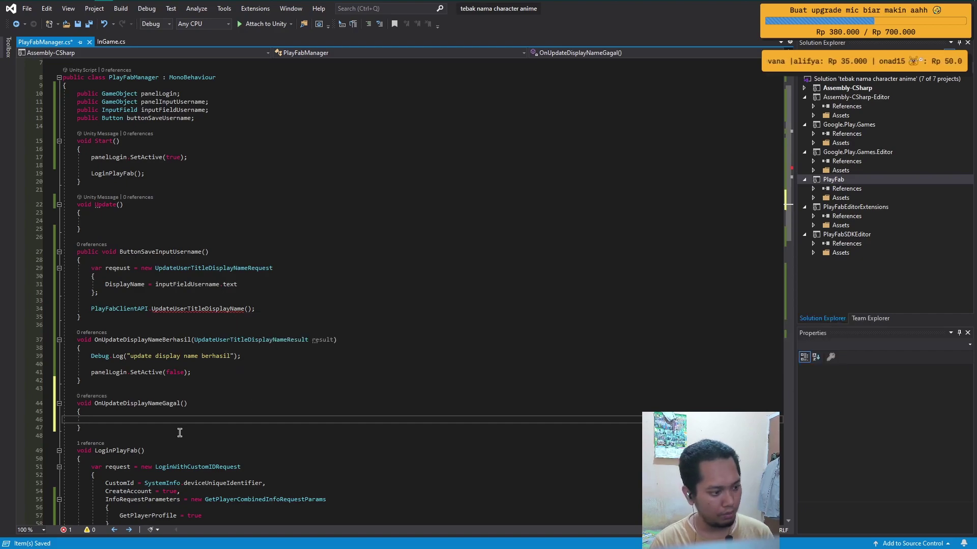
pyautogui.click(190, 403)
pyautogui.write('playfabe')
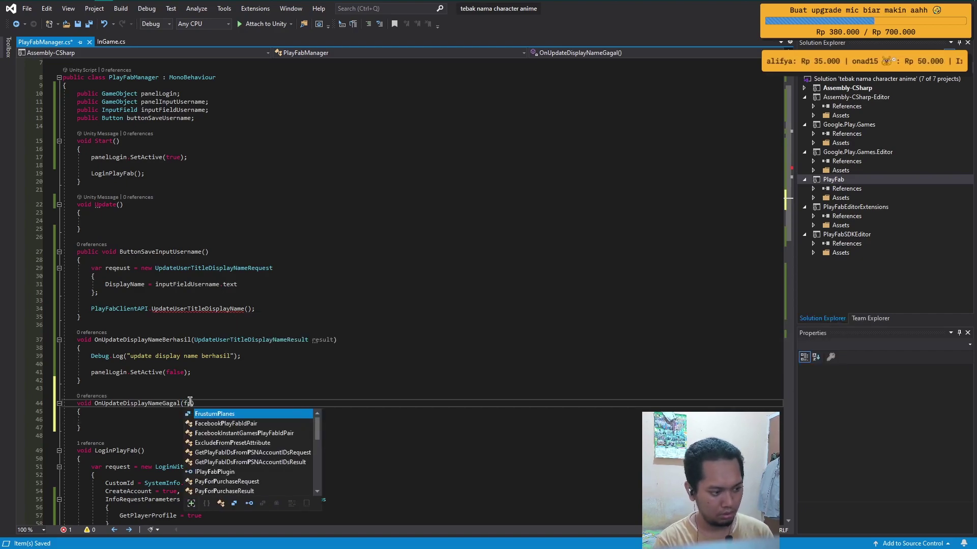
pyautogui.write('rror ')
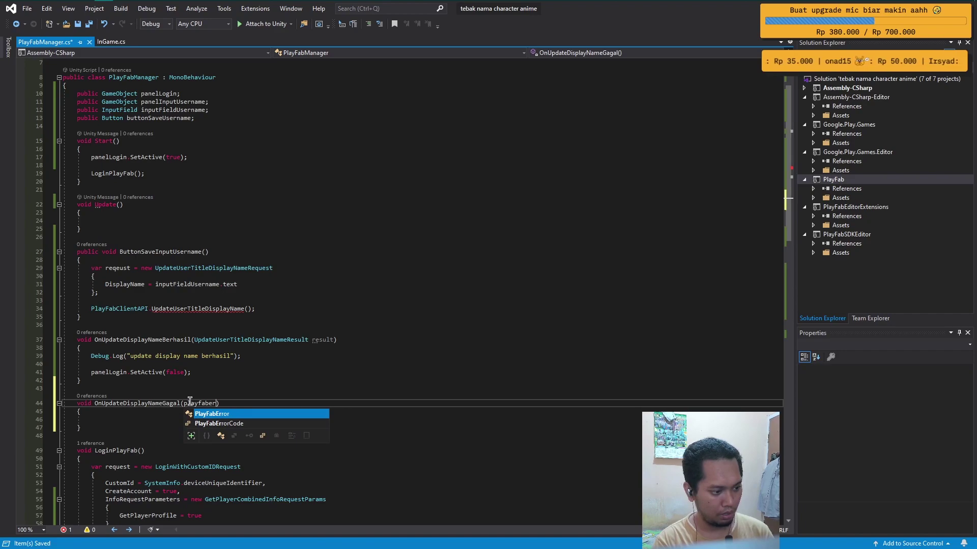
pyautogui.write('error')
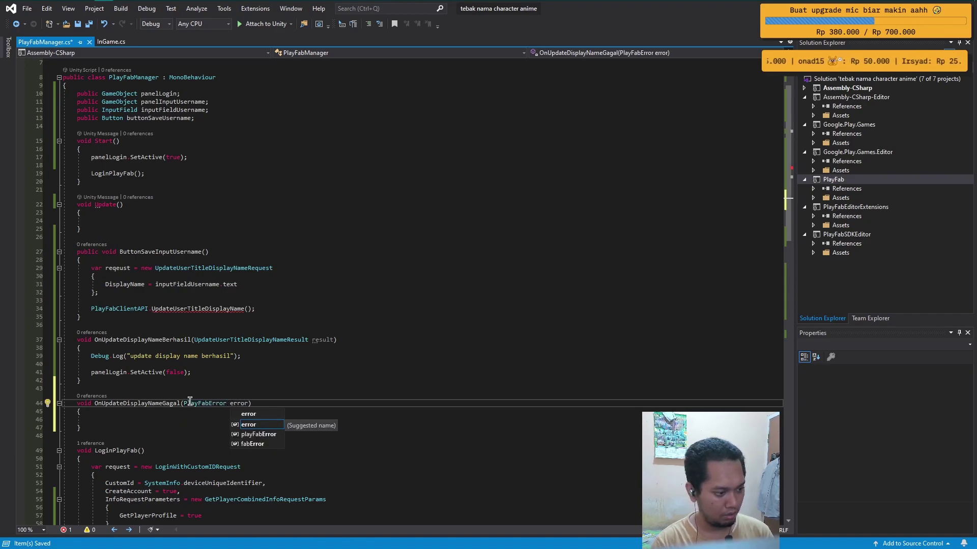
# Step: Log "update display name gagal" and error.GenerateErrorReport in the failure handler
pyautogui.click(129, 419)
pyautogui.write('De')
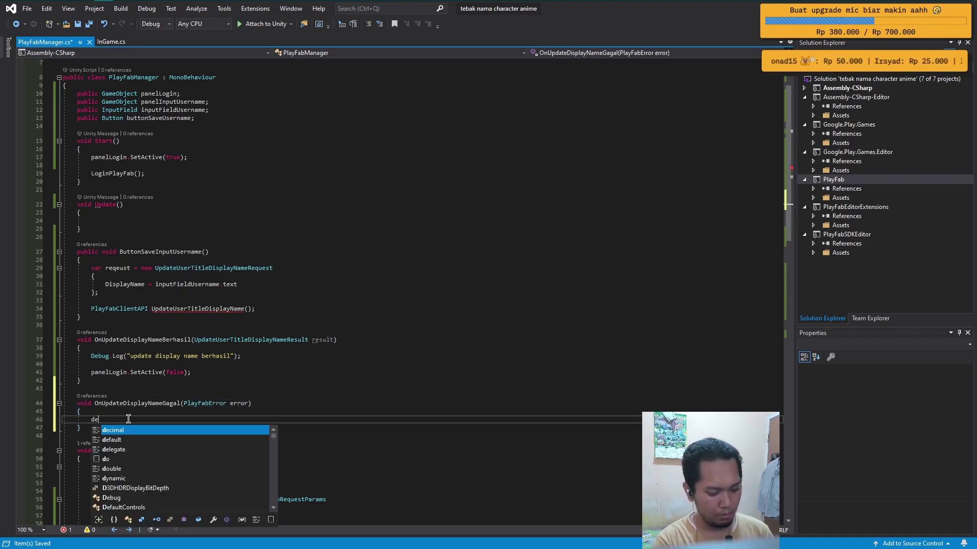
pyautogui.write('bug.lo')
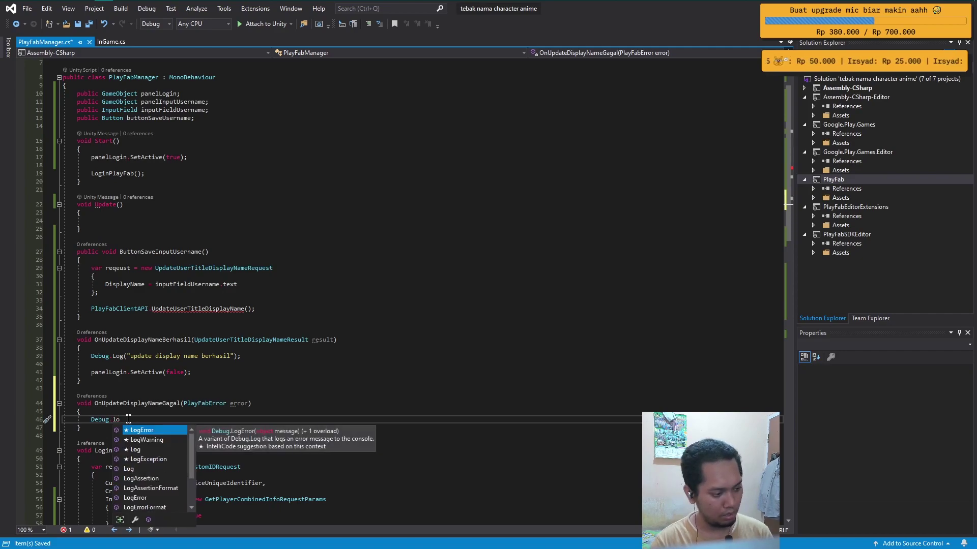
pyautogui.write('g(')
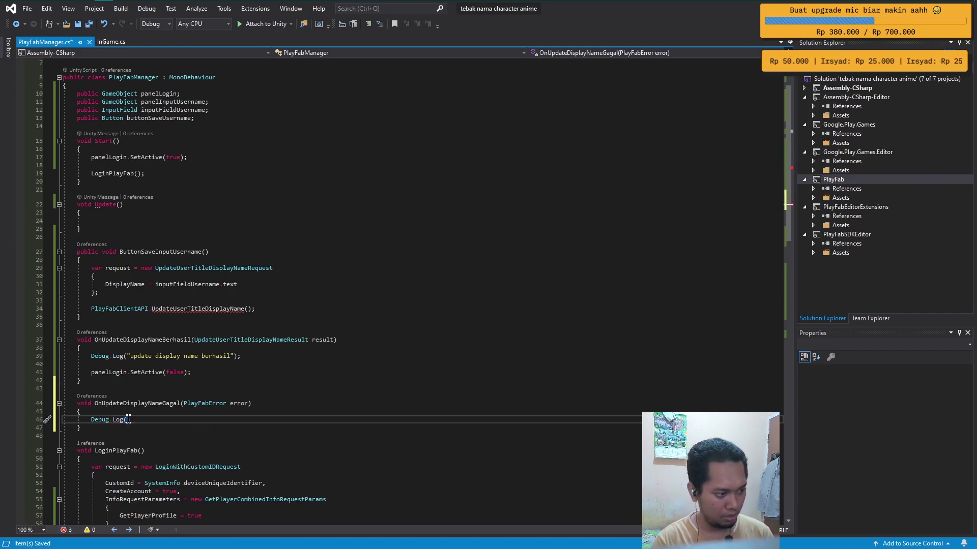
pyautogui.write('"')
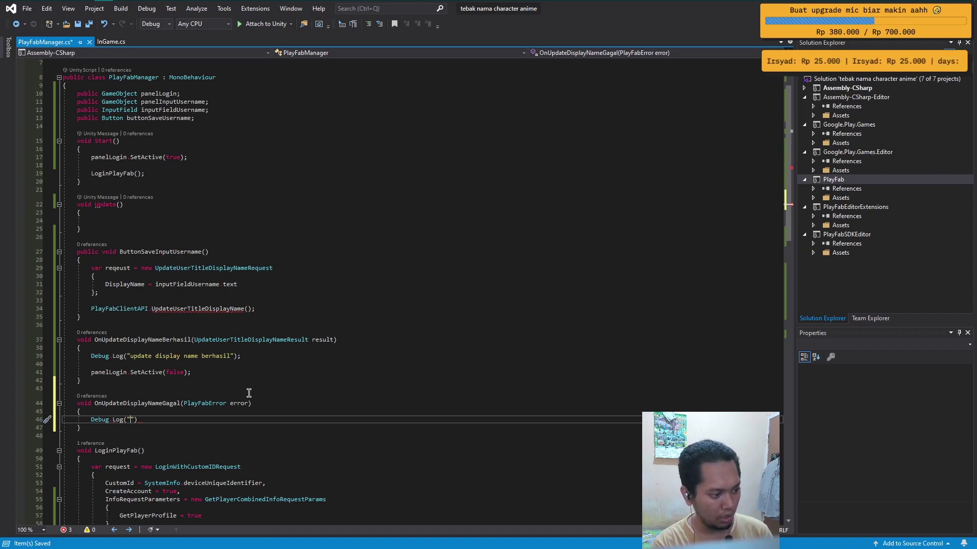
pyautogui.write('update display name')
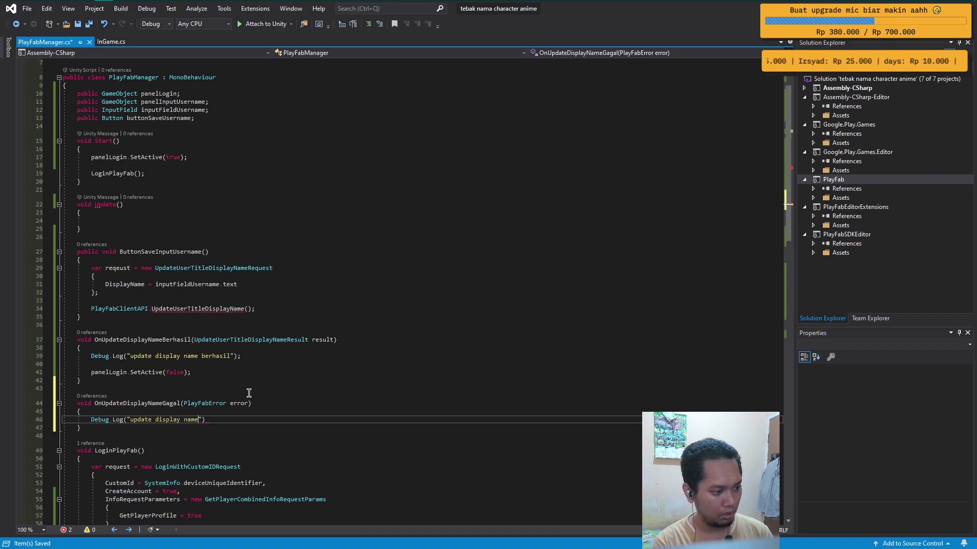
pyautogui.write(' gagal");')
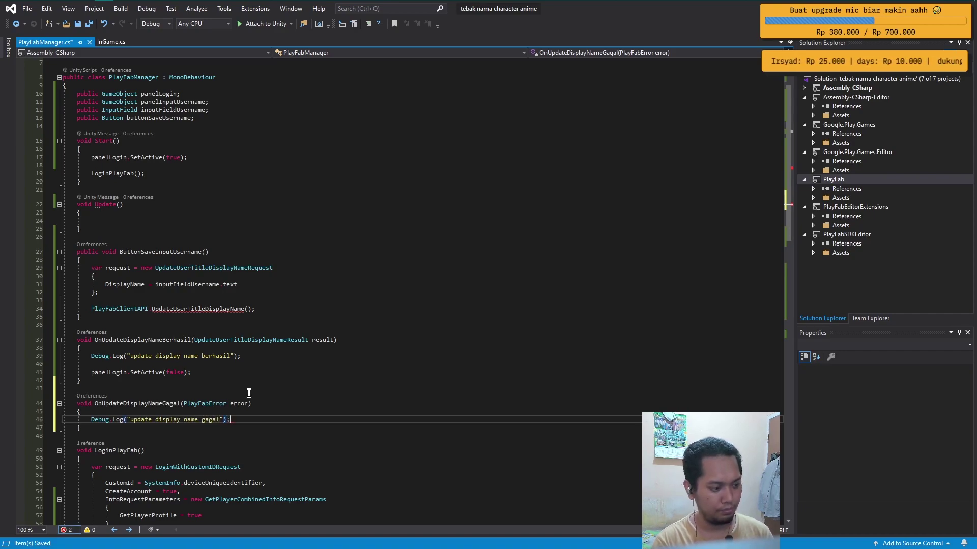
pyautogui.press('Return')
pyautogui.write('Debug')
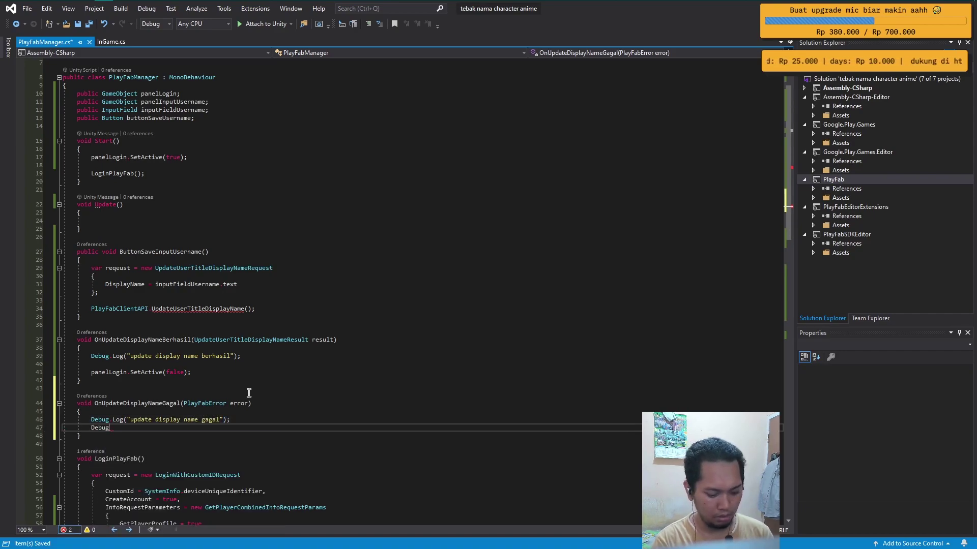
pyautogui.write('.Log();')
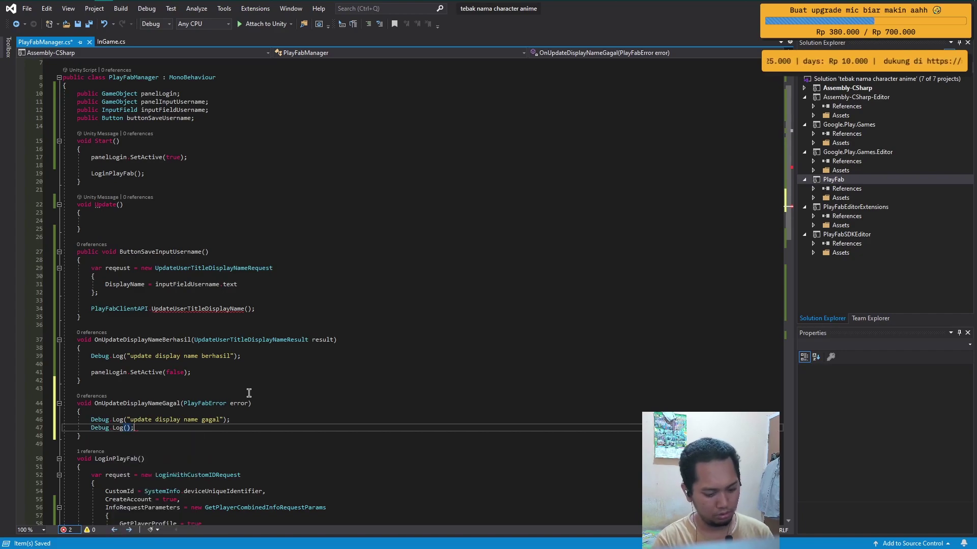
pyautogui.press('Left')
pyautogui.press('Left')
pyautogui.write('error')
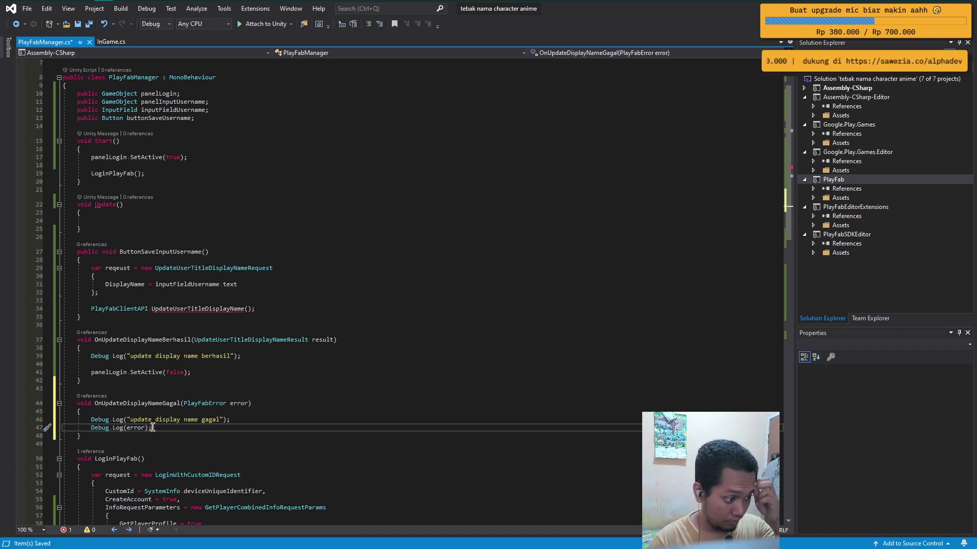
pyautogui.press('Left')
pyautogui.press('Left')
pyautogui.write('.')
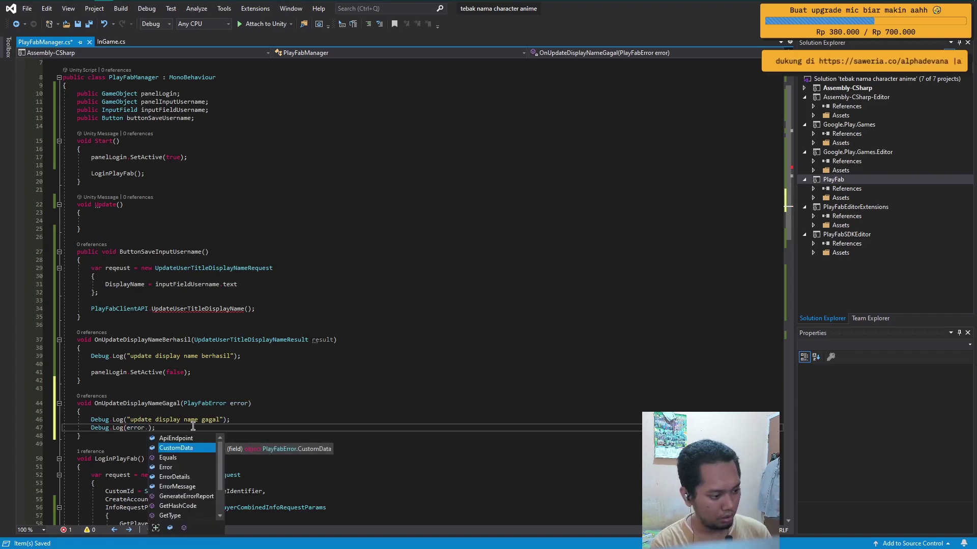
pyautogui.write('ero')
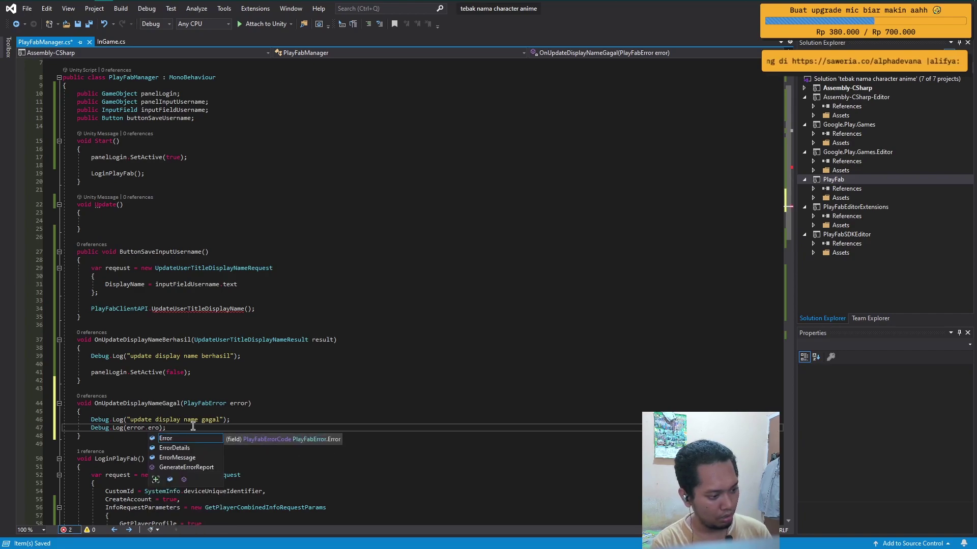
pyautogui.press('Down')
pyautogui.press('Down')
pyautogui.press('Down')
pyautogui.press('Tab')
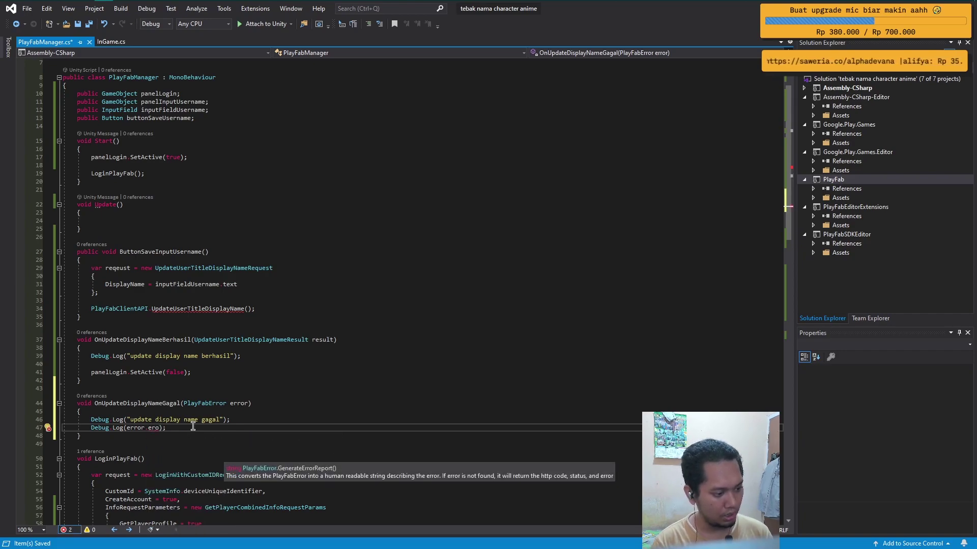
# Step: Close the error.GenerateErrorReport() call in the failure log line
pyautogui.write('()')
pyautogui.scroll(-1, 193, 426)
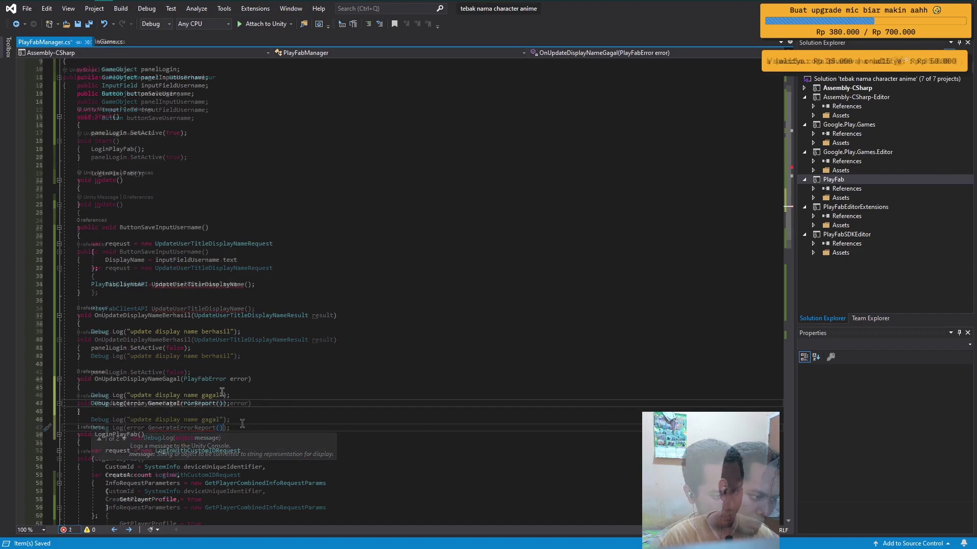
pyautogui.press('End')
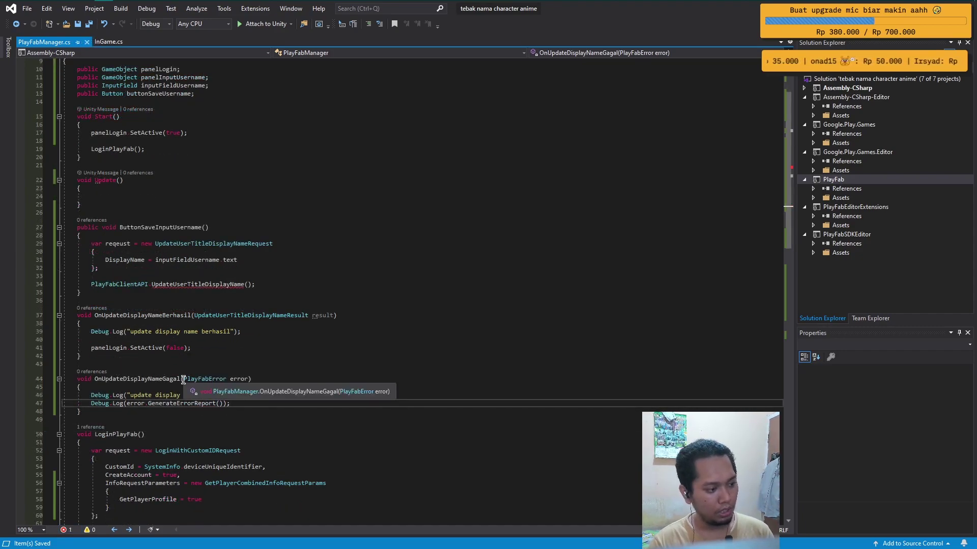
# Step: Add buttonSaveUsername.interactable = false after the UpdateUserTitleDisplayName call
pyautogui.moveTo(176, 288)
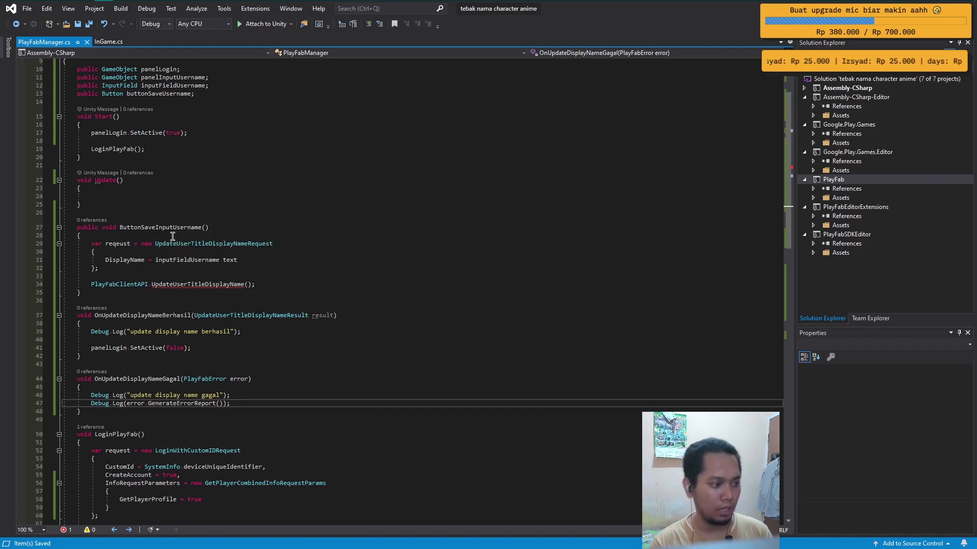
pyautogui.click(259, 284)
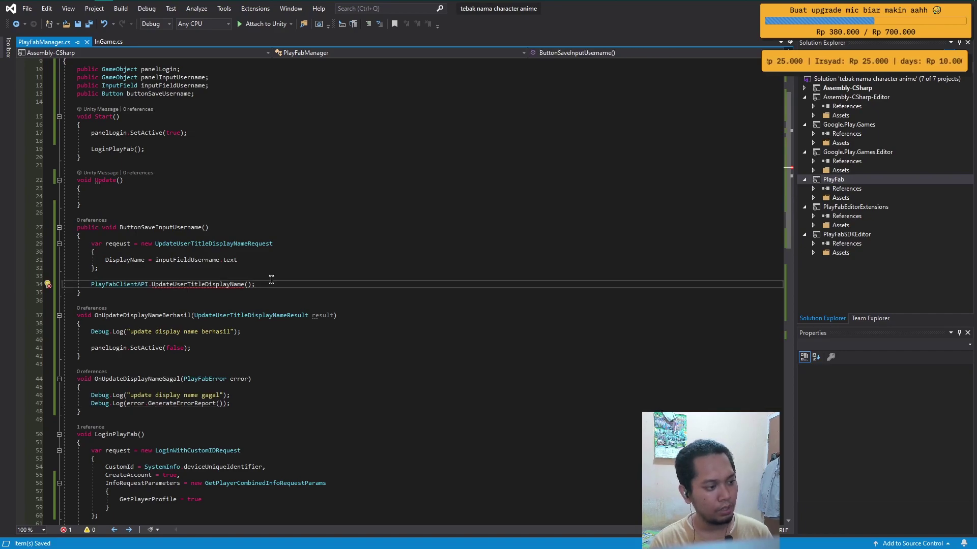
pyautogui.press('Return')
pyautogui.press('Return')
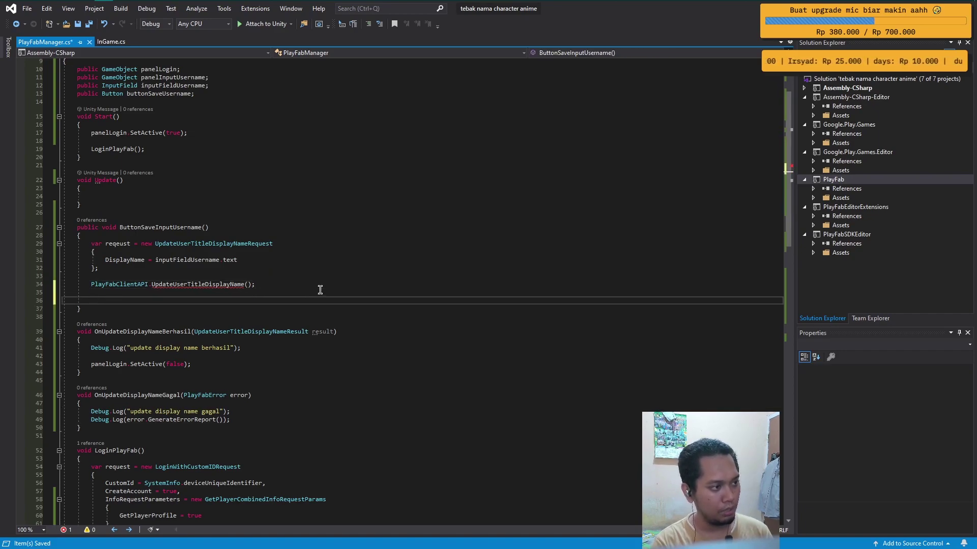
pyautogui.write('bu')
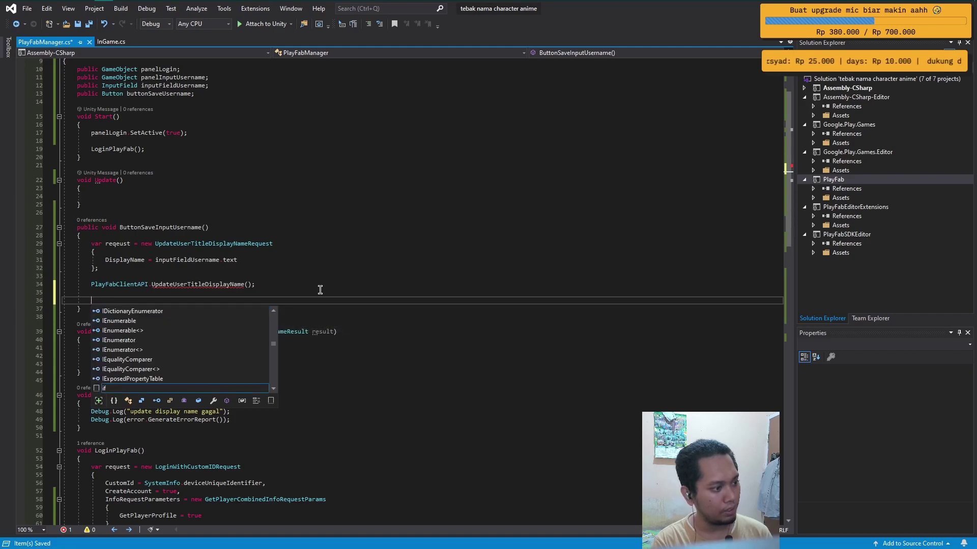
pyautogui.write('tt')
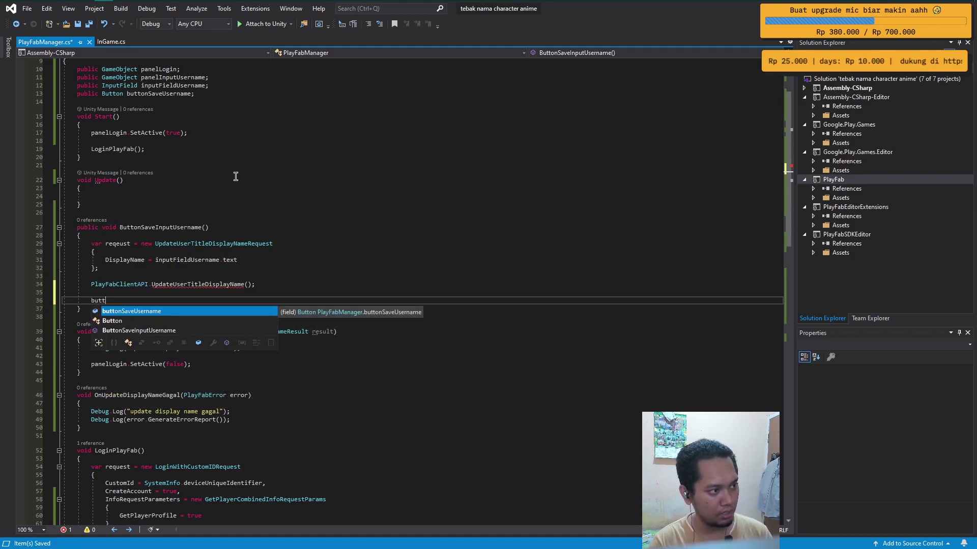
pyautogui.press('Tab')
pyautogui.write('.')
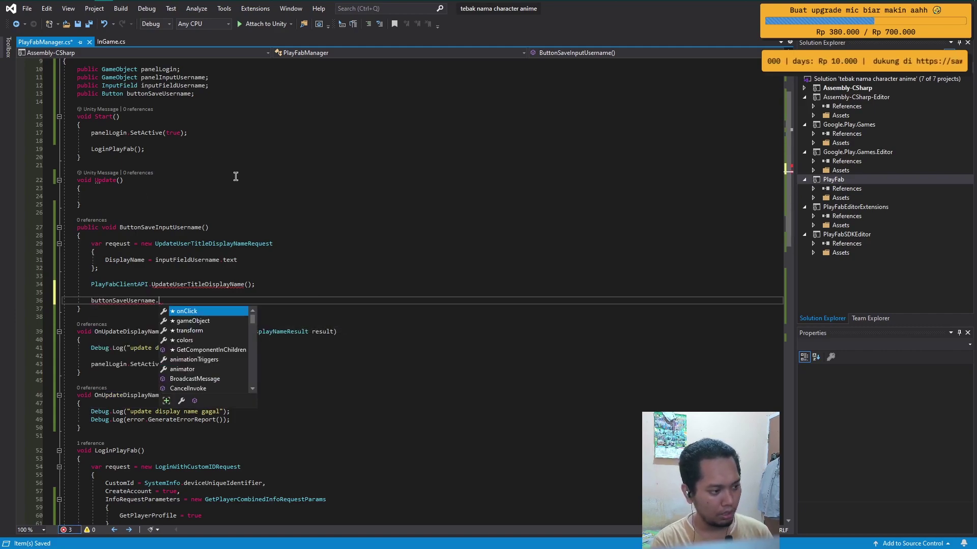
pyautogui.write('inter')
pyautogui.press('Tab')
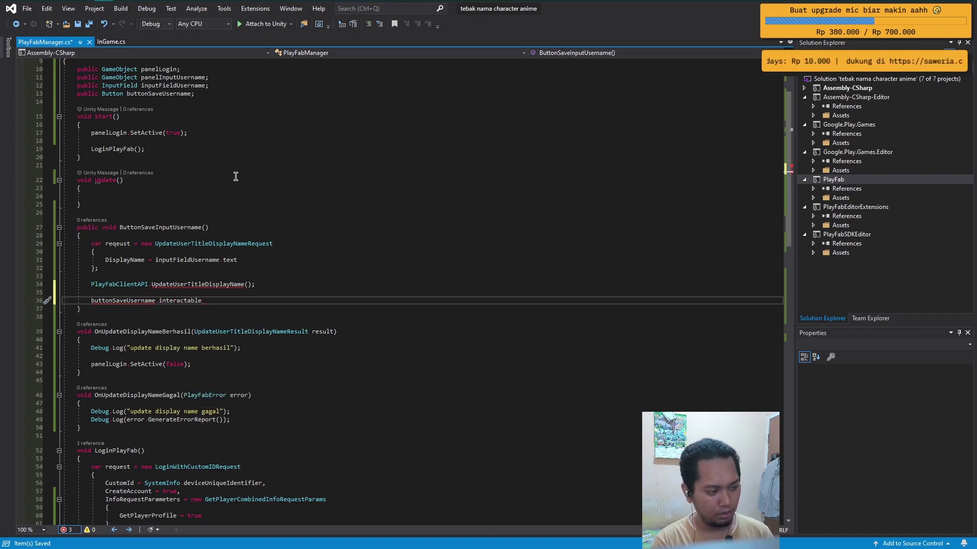
pyautogui.write(' = ')
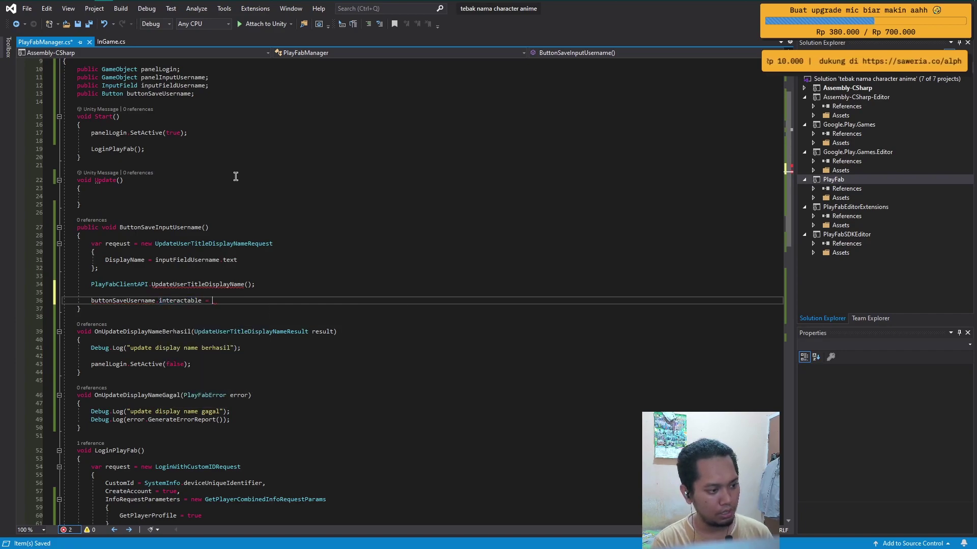
pyautogui.write('false; //turn off button')
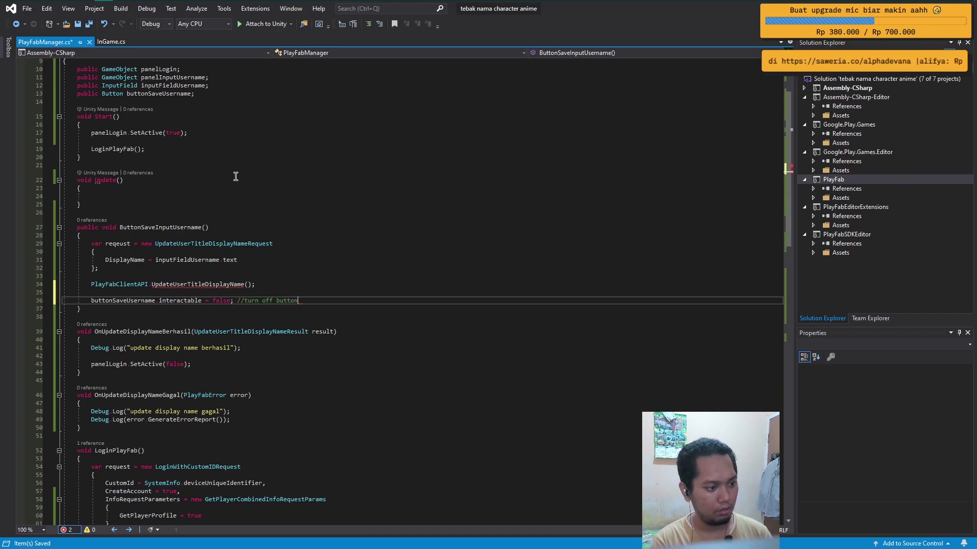
# Step: Copy the interactable line into OnUpdateDisplayNameGagal, change it to true, and save
pyautogui.click(241, 418)
pyautogui.click(308, 301)
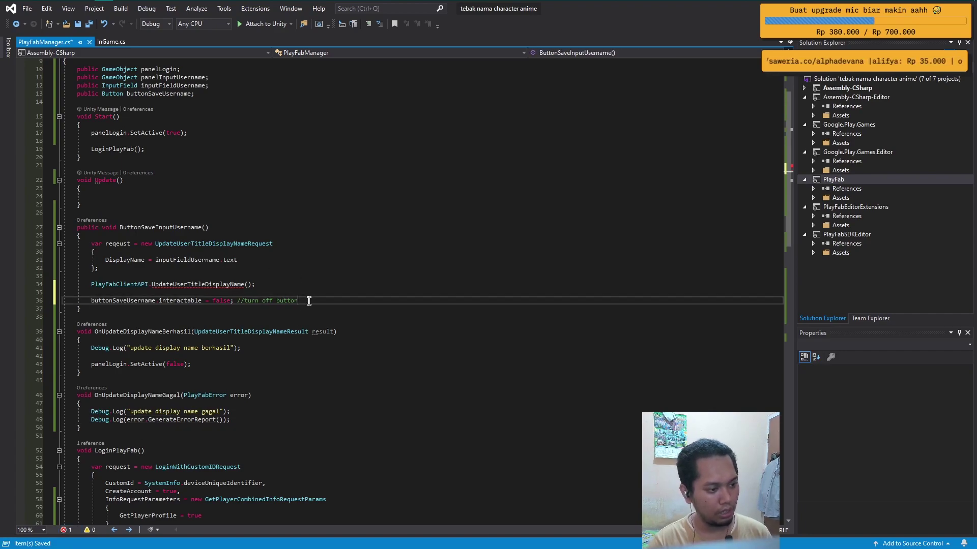
pyautogui.hotkey('ctrl', 'c')
pyautogui.click(257, 425)
pyautogui.press('Return')
pyautogui.hotkey('ctrl', 'v')
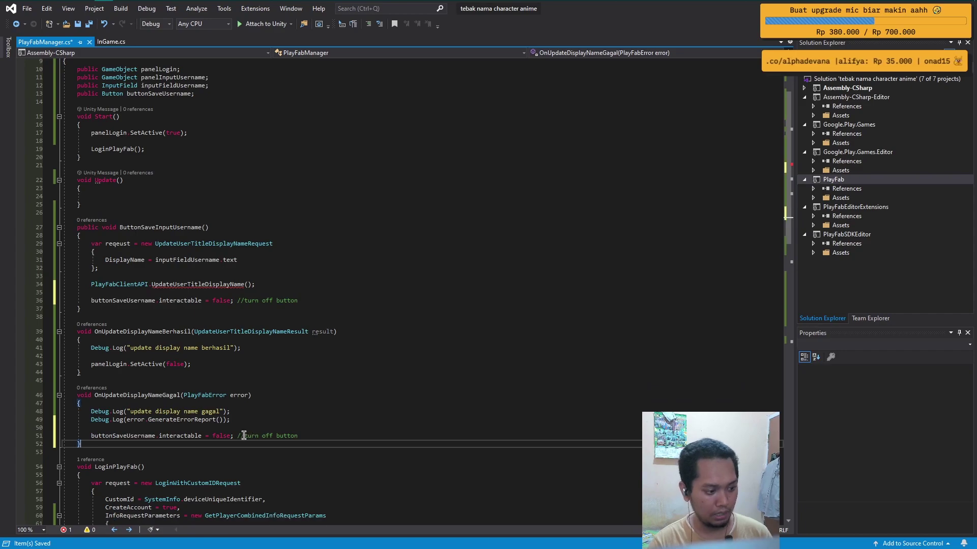
pyautogui.click(232, 436)
pyautogui.hotkey('shift', 'Left')
pyautogui.hotkey('shift', 'Left')
pyautogui.hotkey('shift', 'Left')
pyautogui.hotkey('shift', 'Left')
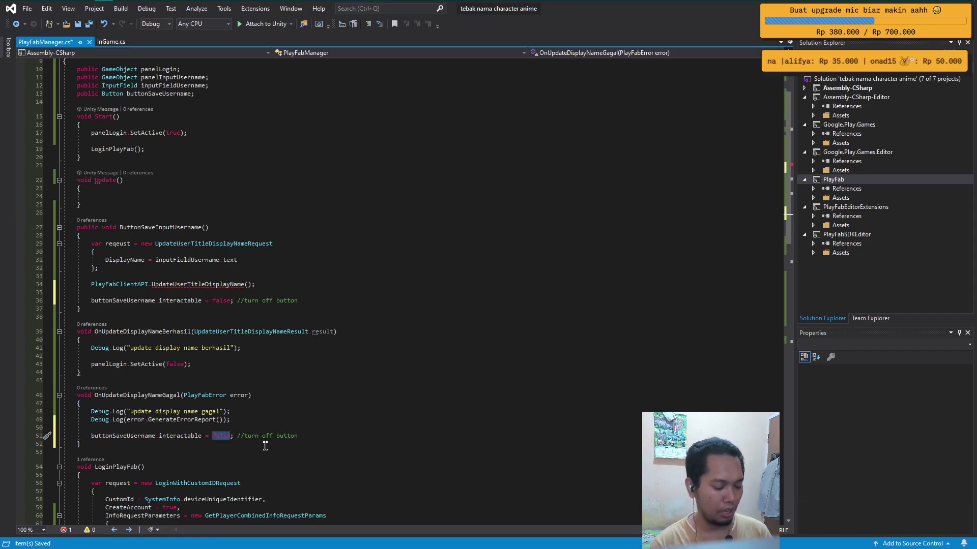
pyautogui.write('true')
pyautogui.hotkey('ctrl', 's')
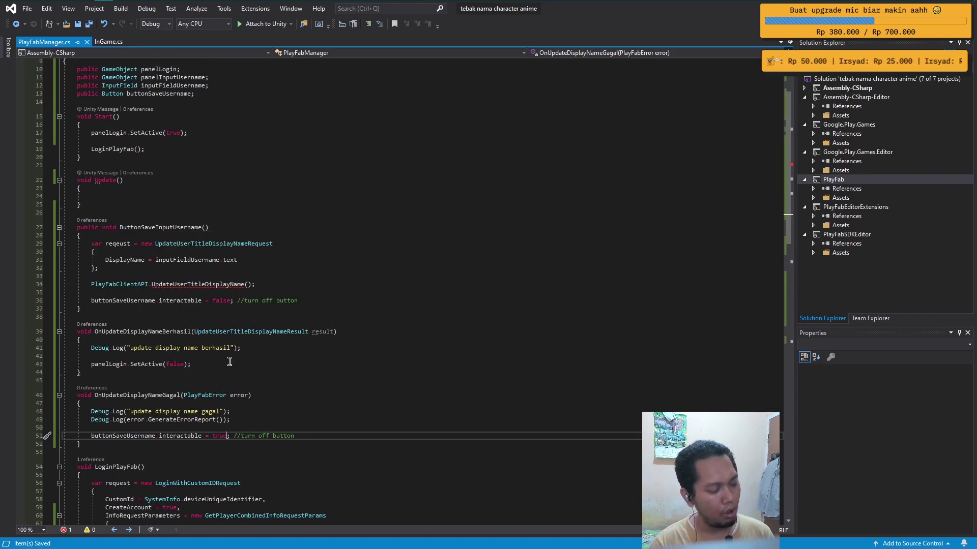
pyautogui.scroll(1, 164, 228)
# Step: Pass request, OnUpdateDisplayNameBerhasil and OnUpdateDisplayNameGagal to UpdateUserTitleDisplayName, then save
pyautogui.click(107, 276)
pyautogui.click(148, 229)
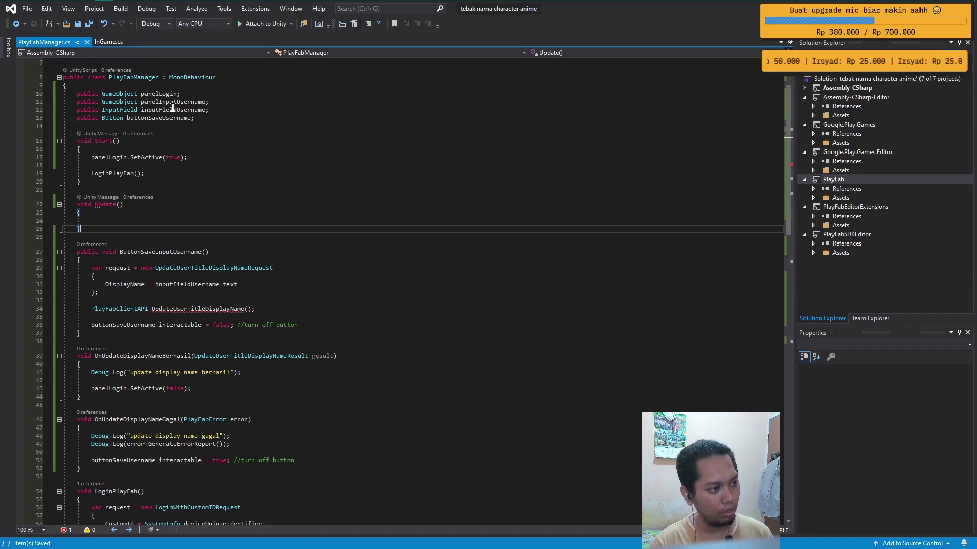
pyautogui.scroll(-2, 223, 299)
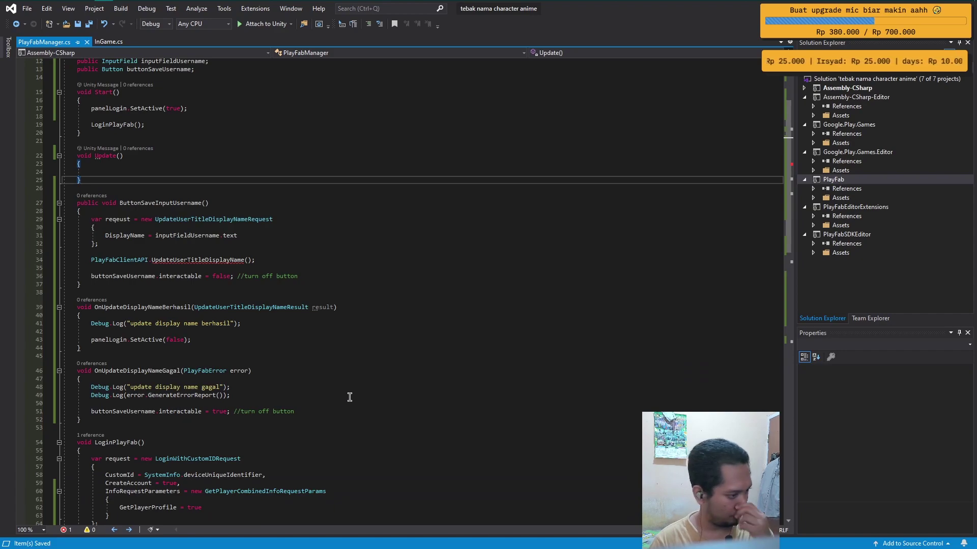
pyautogui.click(247, 260)
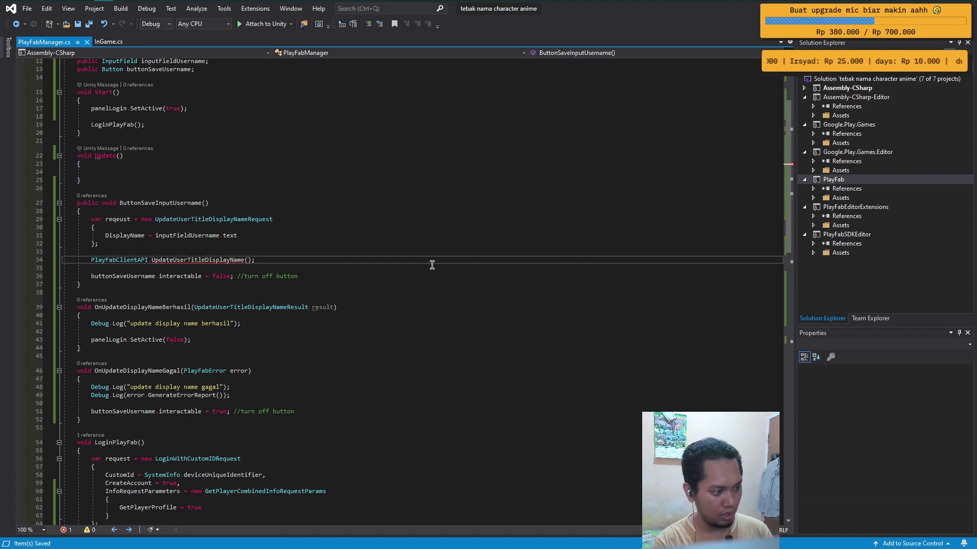
pyautogui.write('reqeust,')
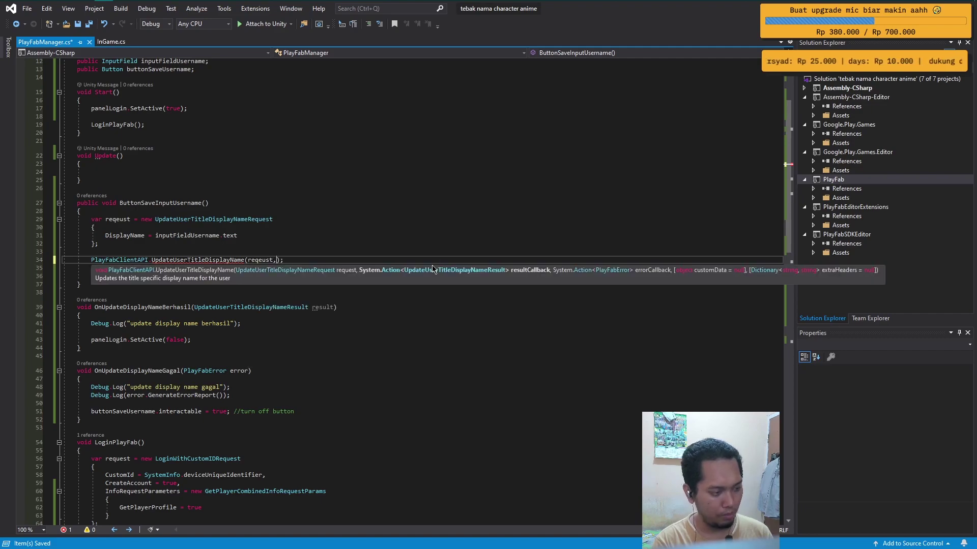
pyautogui.write('onu')
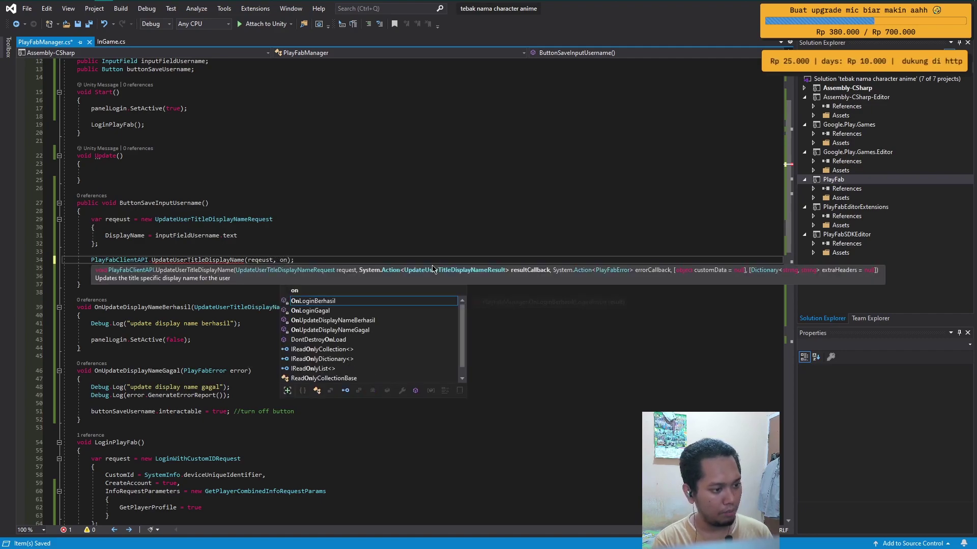
pyautogui.write('pda')
pyautogui.write(',')
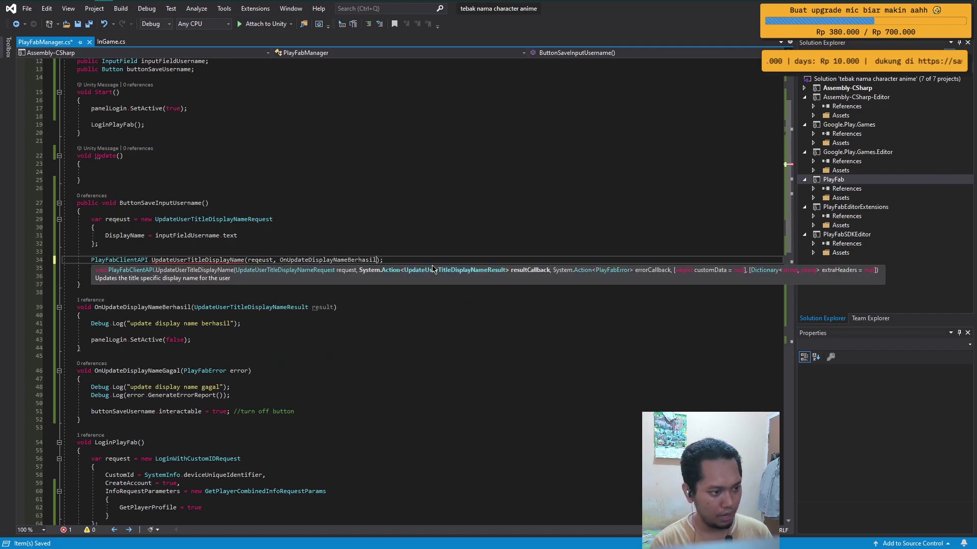
pyautogui.write('onupd')
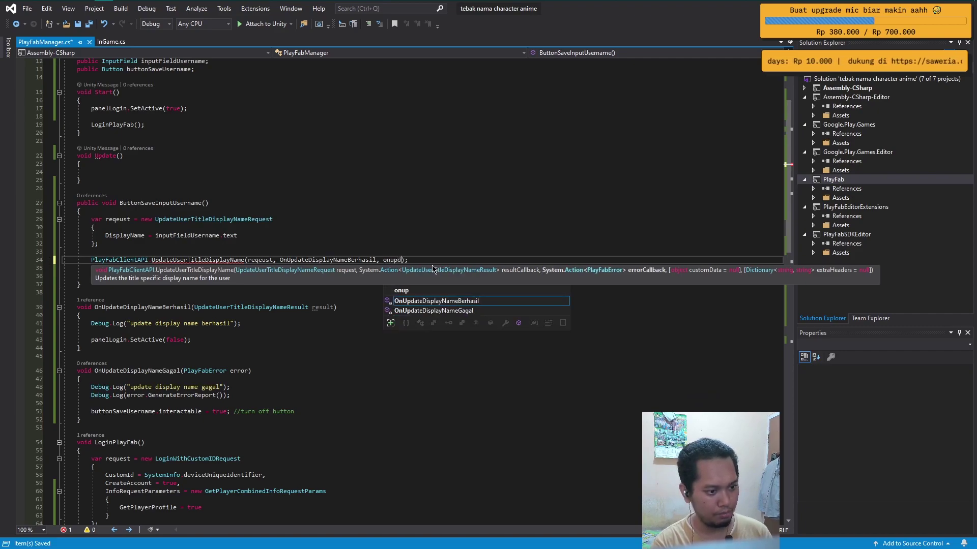
pyautogui.write('a')
pyautogui.press('Down')
pyautogui.press('Tab')
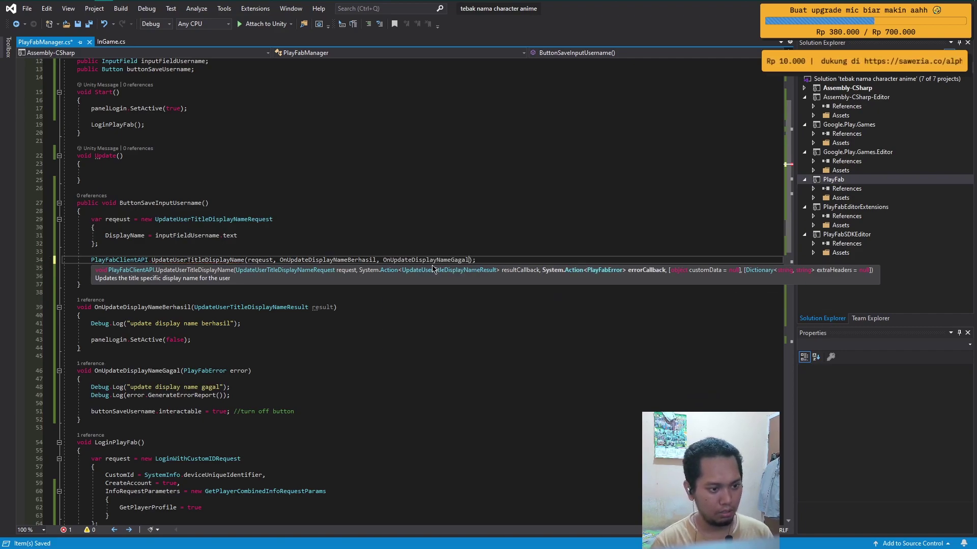
pyautogui.click(478, 259)
pyautogui.hotkey('ctrl', 's')
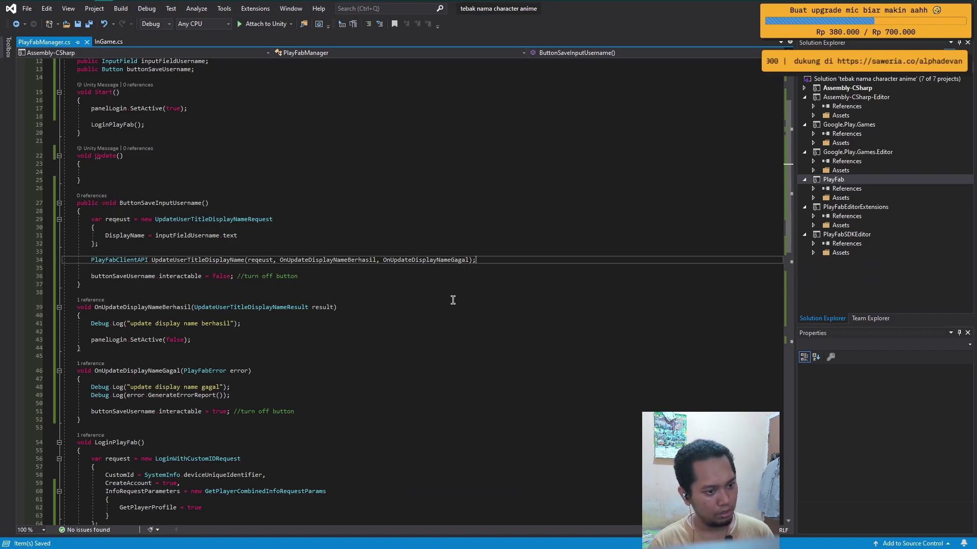
pyautogui.click(157, 180)
pyautogui.press('Return')
pyautogui.press('Return')
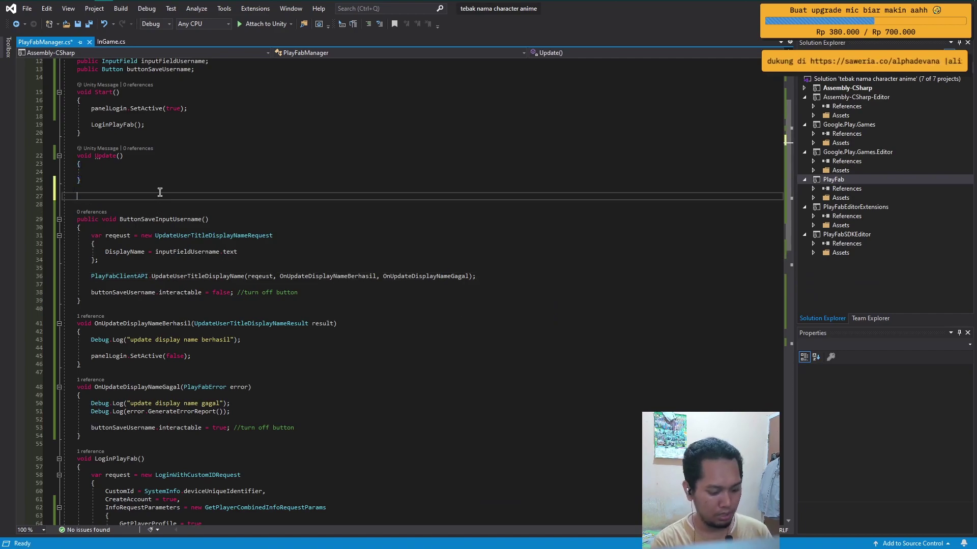
# Step: Declare a public void CheckInputFieldName() method below Update()
pyautogui.write('public void ')
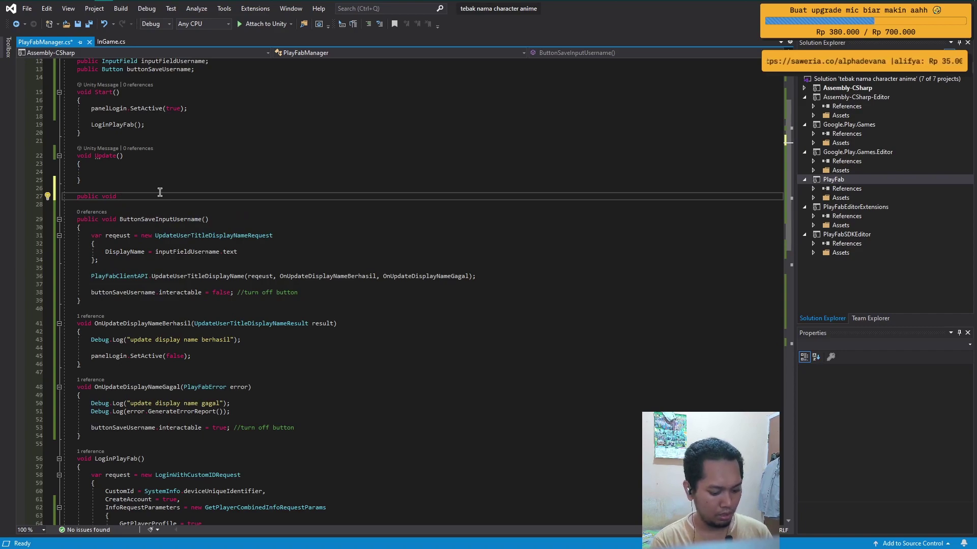
pyautogui.write('Chec')
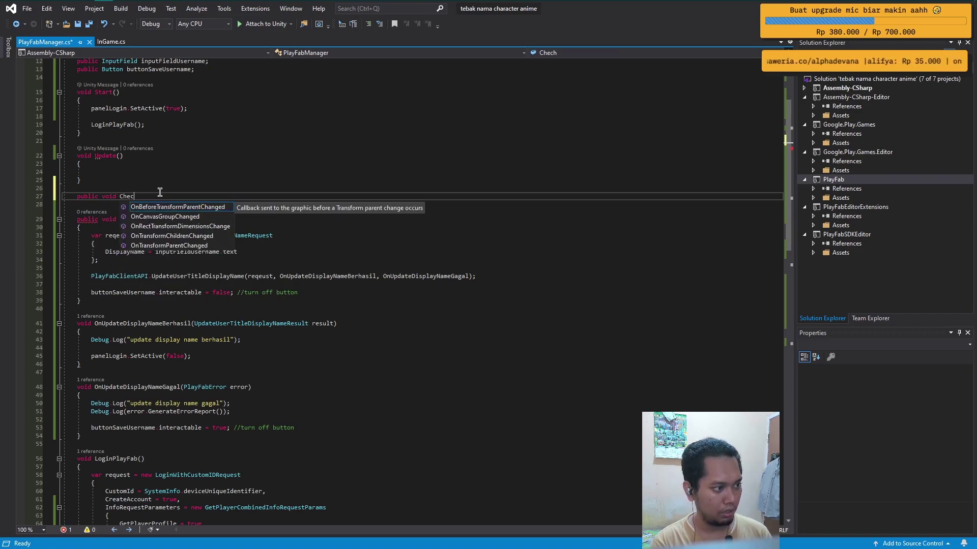
pyautogui.press('BackSpace')
pyautogui.write('ckInputFi')
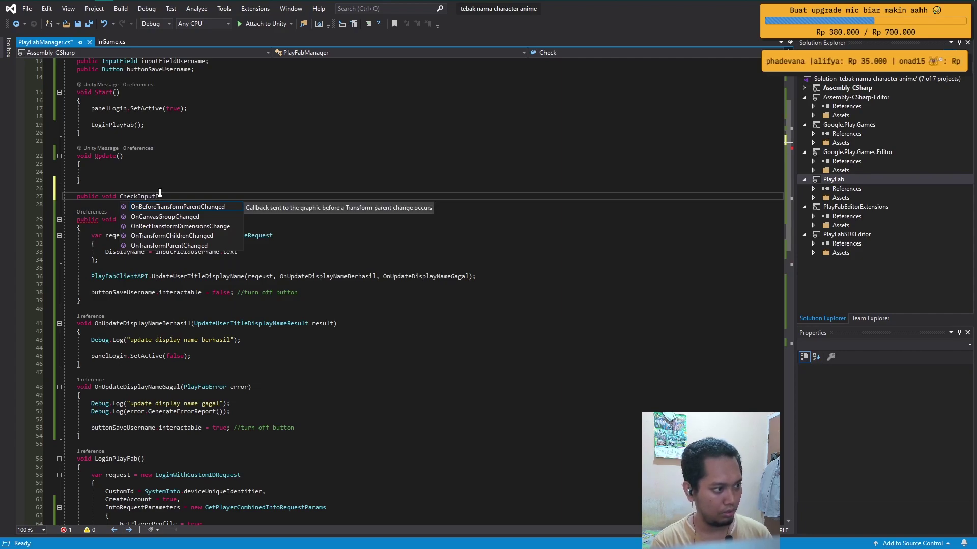
pyautogui.write('eldName')
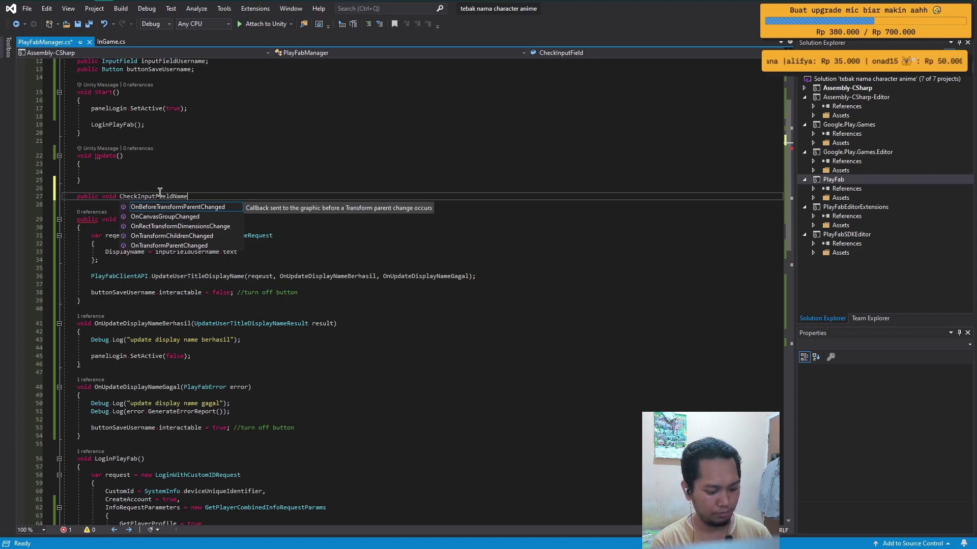
pyautogui.write('(')
pyautogui.press('Return')
pyautogui.write('{')
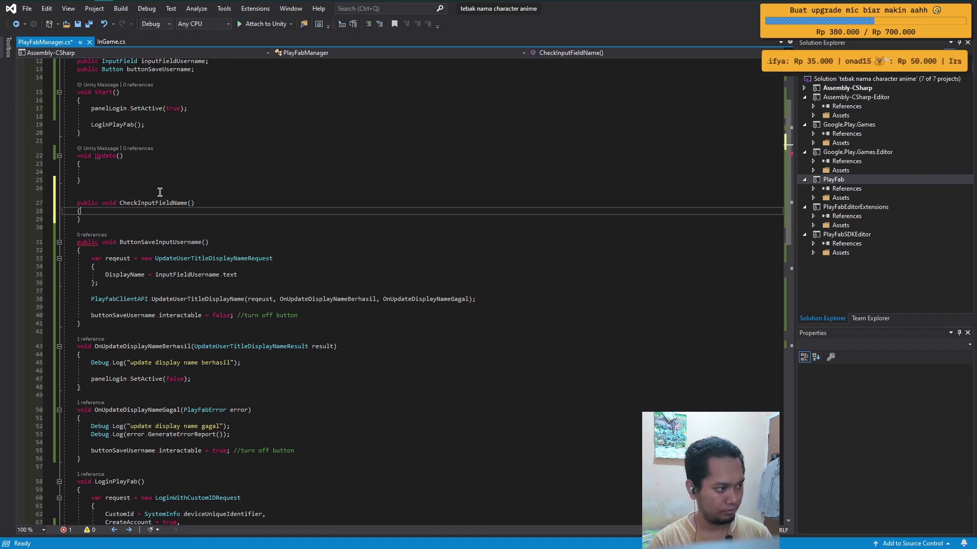
pyautogui.press('Return')
# Step: Add an if statement checking inputFieldUsername.text.Length > 0
pyautogui.write('if')
pyautogui.press('Tab')
pyautogui.press('Tab')
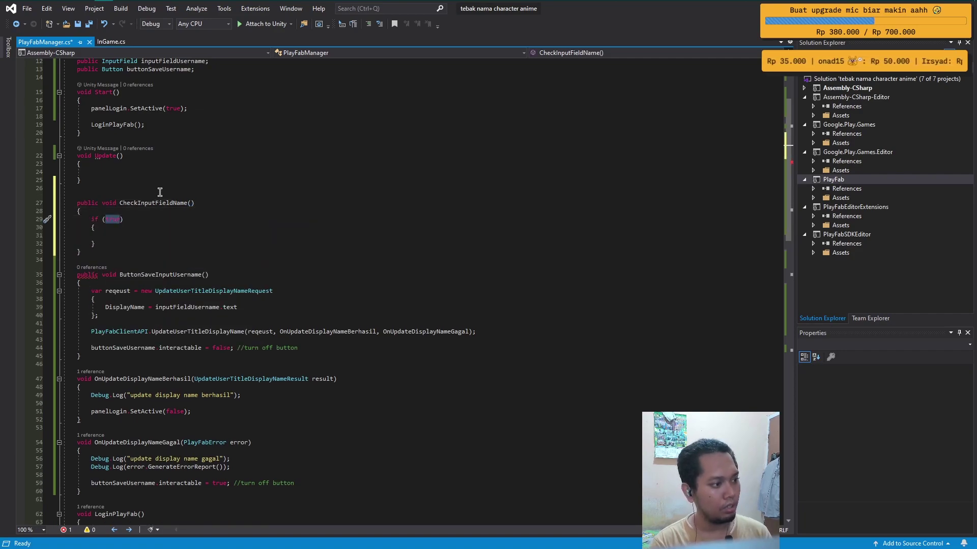
pyautogui.write('inp')
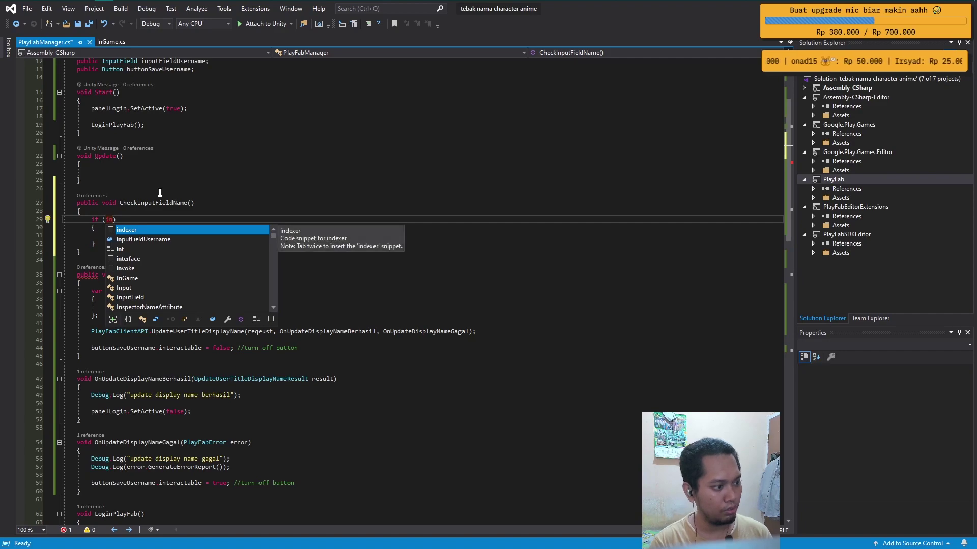
pyautogui.press('Tab')
pyautogui.write('.')
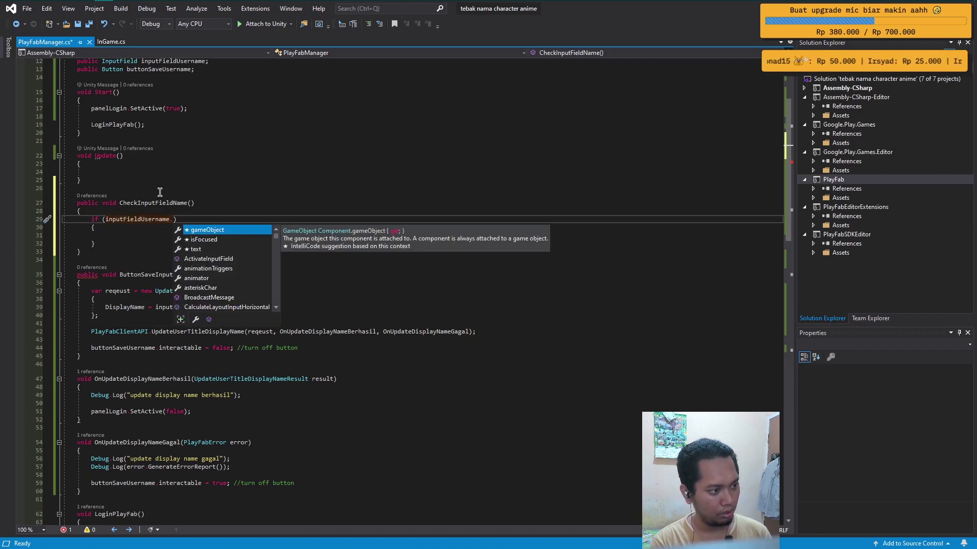
pyautogui.write('tex')
pyautogui.press('Tab')
pyautogui.write('.')
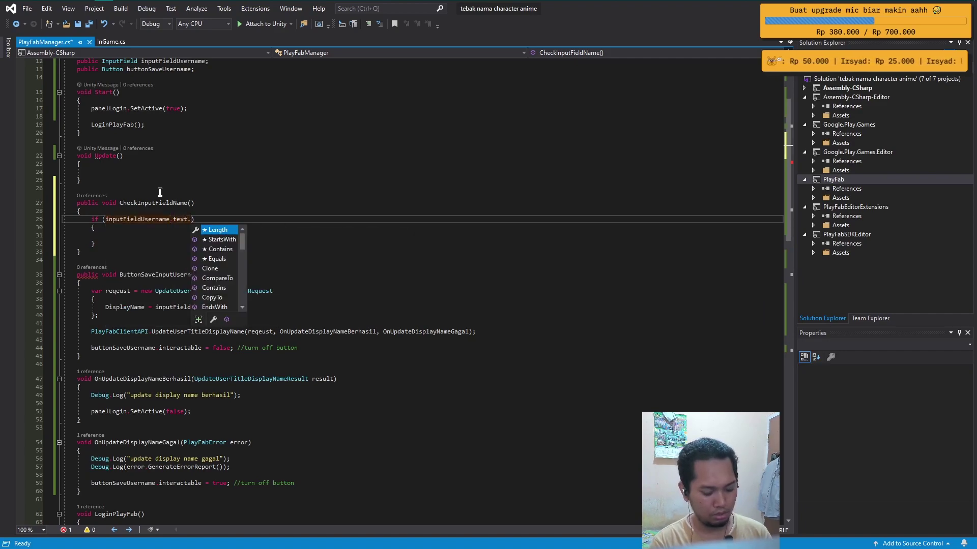
pyautogui.write('L')
pyautogui.press('Tab')
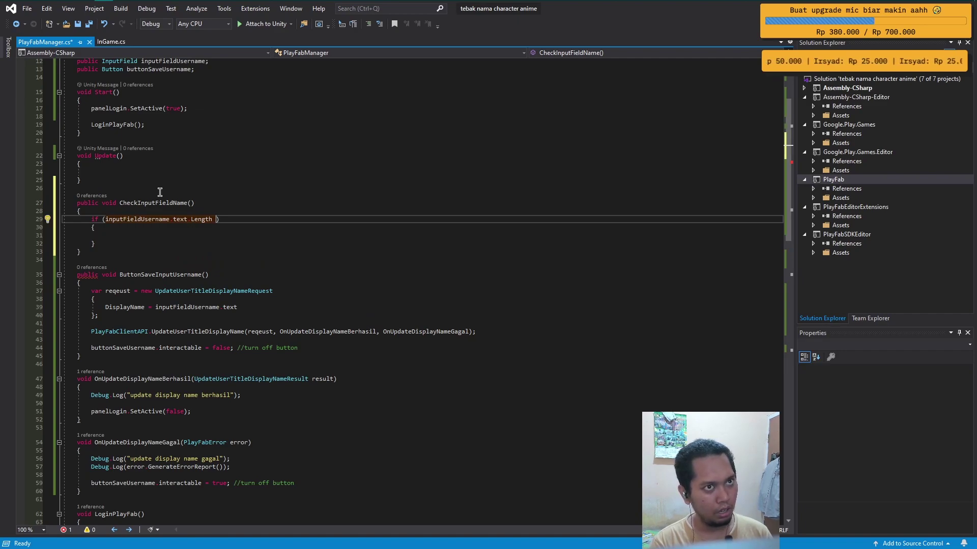
pyautogui.write('>')
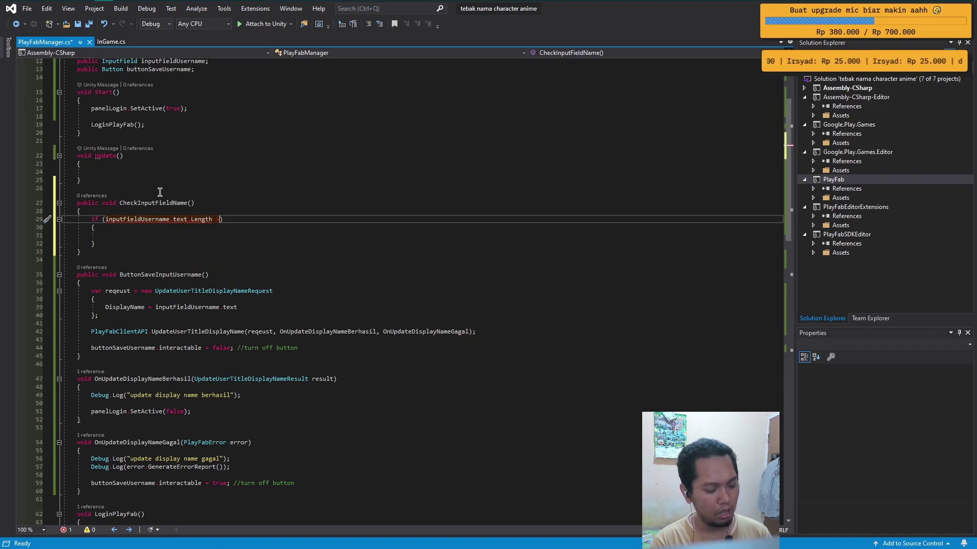
# Step: Inside the if block, set buttonSaveUsername.interactable = true
pyautogui.press('Down')
pyautogui.press('Down')
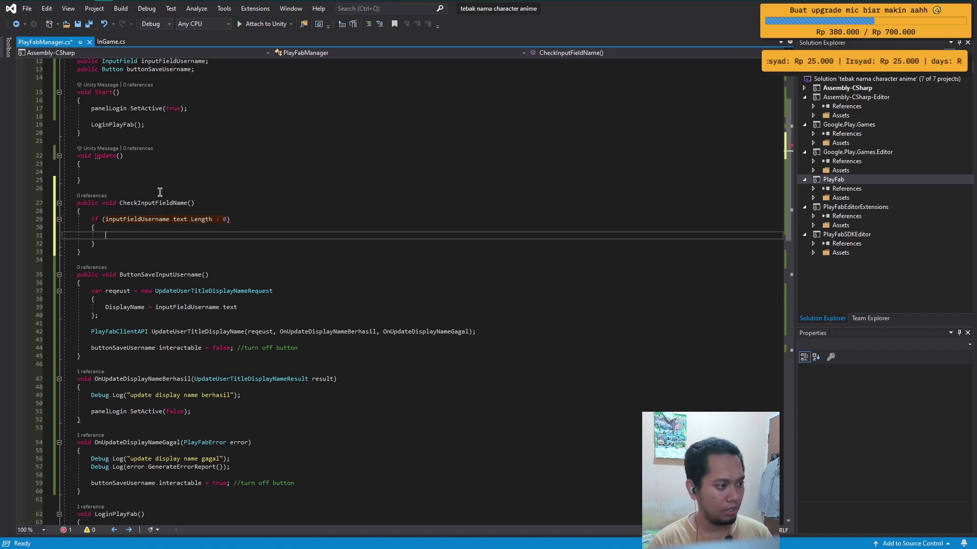
pyautogui.write('but')
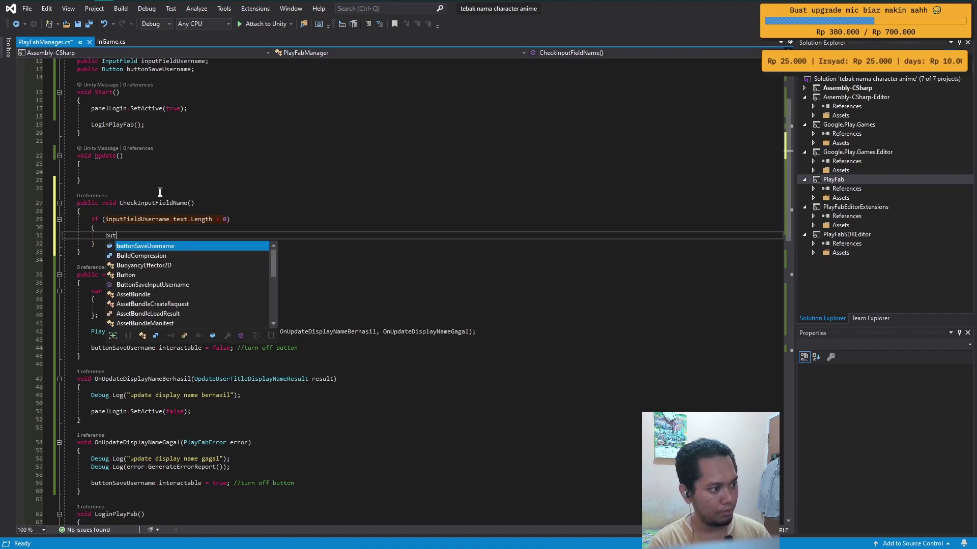
pyautogui.write('tonS')
pyautogui.press('Tab')
pyautogui.write('.')
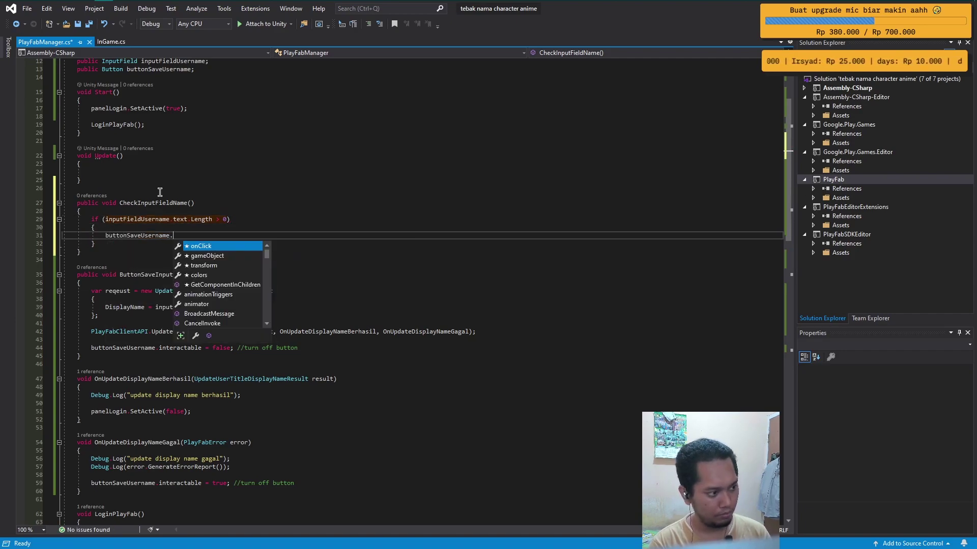
pyautogui.write('int')
pyautogui.press('Tab')
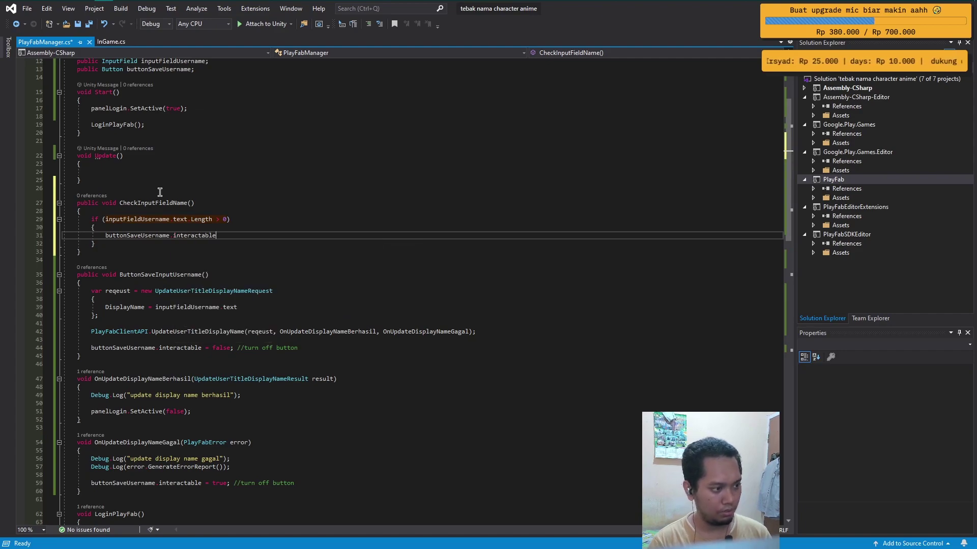
pyautogui.write(' = true')
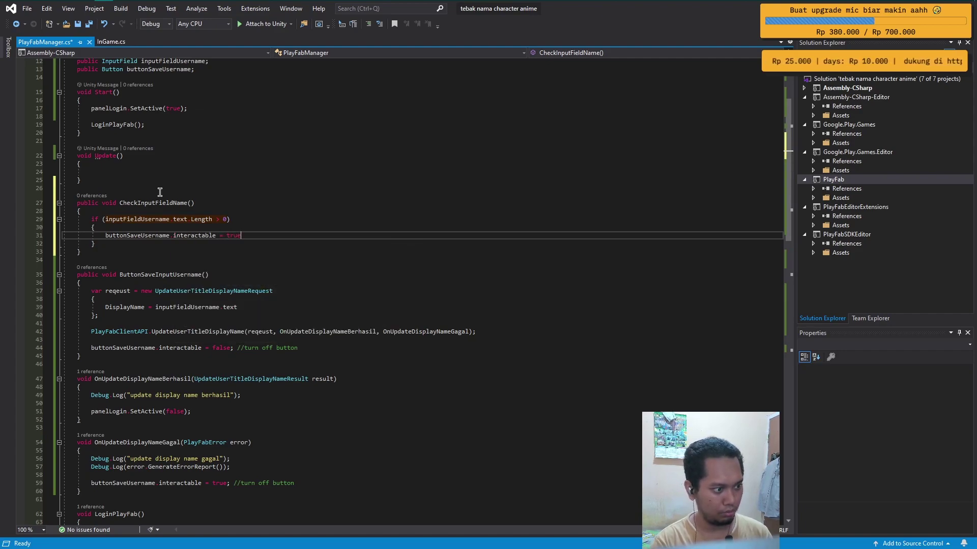
pyautogui.press('Down')
# Step: Add an else block setting buttonSaveUsername.interactable = false, and save the script
pyautogui.press('Return')
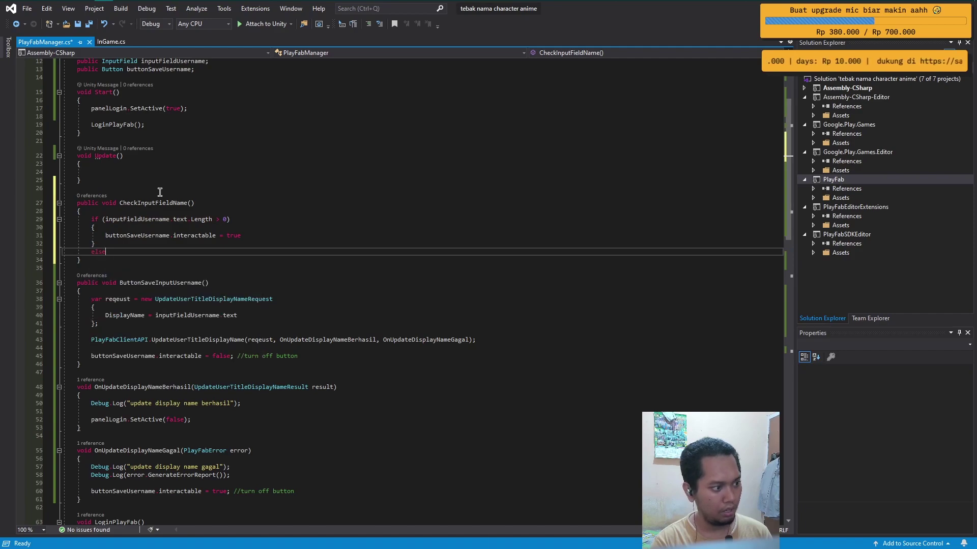
pyautogui.press('Return')
pyautogui.write('{')
pyautogui.press('Return')
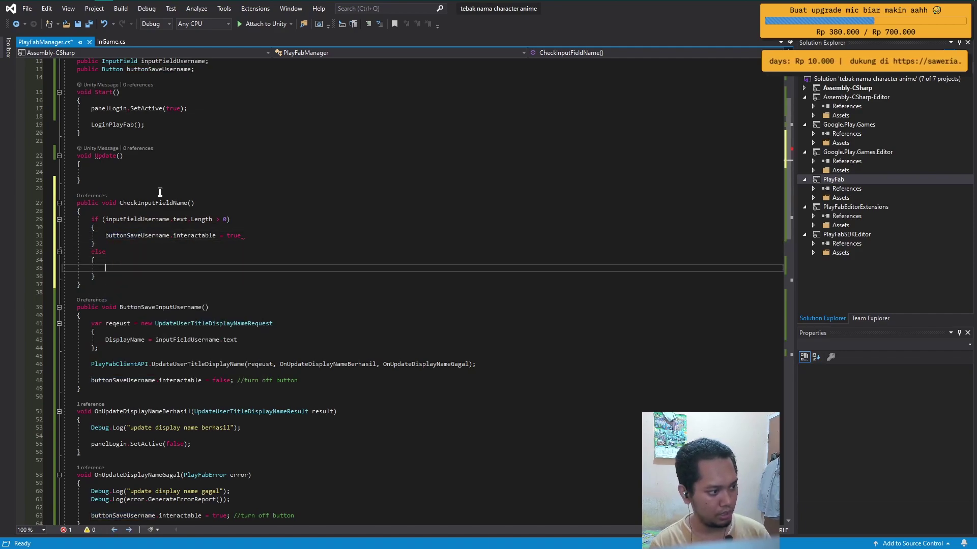
pyautogui.write('buttonSaveUsername.interactable = true')
pyautogui.press('BackSpace')
pyautogui.press('BackSpace')
pyautogui.press('BackSpace')
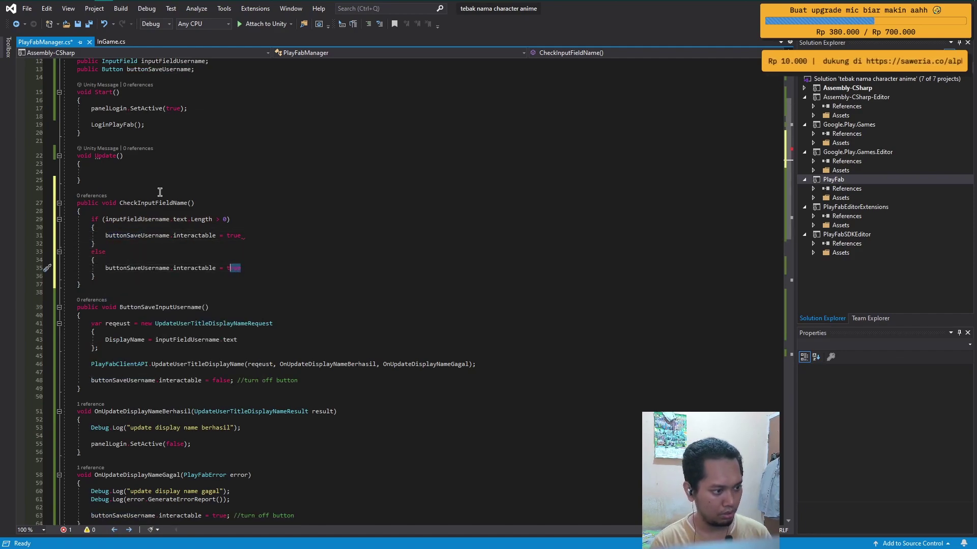
pyautogui.write('false;')
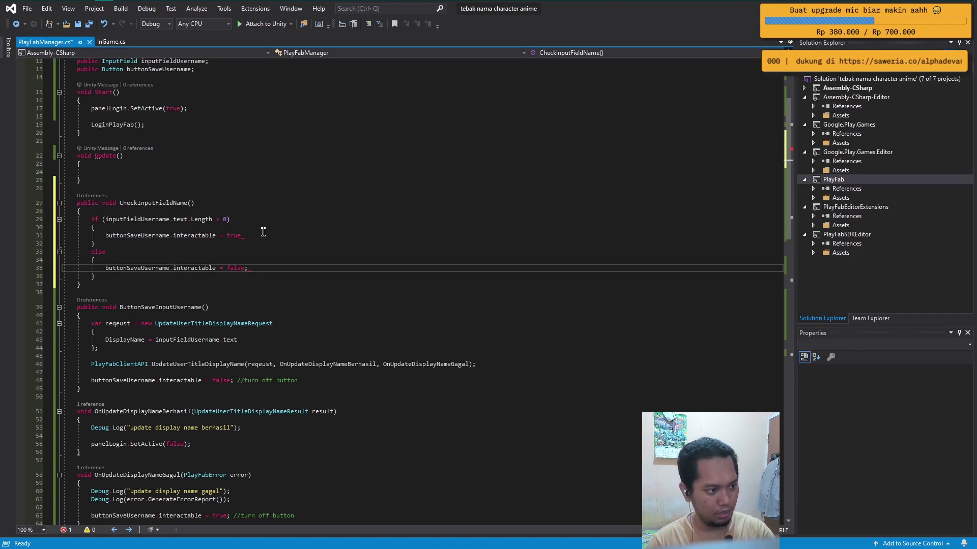
pyautogui.click(263, 232)
pyautogui.write(';')
pyautogui.hotkey('ctrl', 's')
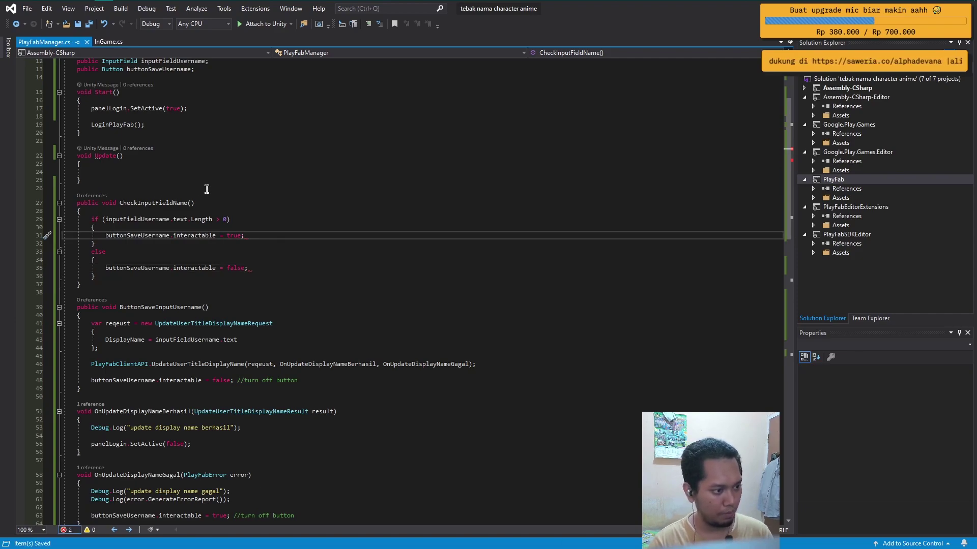
pyautogui.scroll(-2, 209, 421)
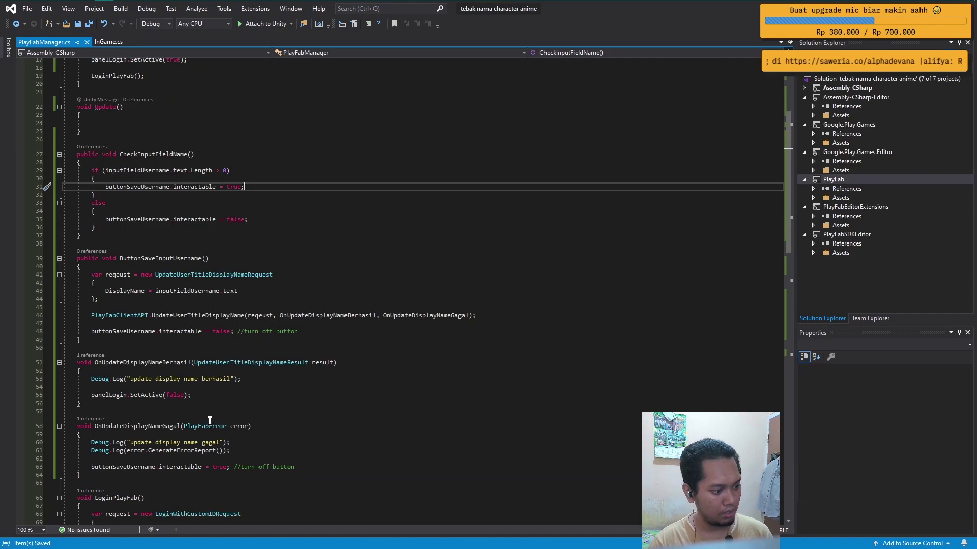
pyautogui.scroll(-3, 214, 379)
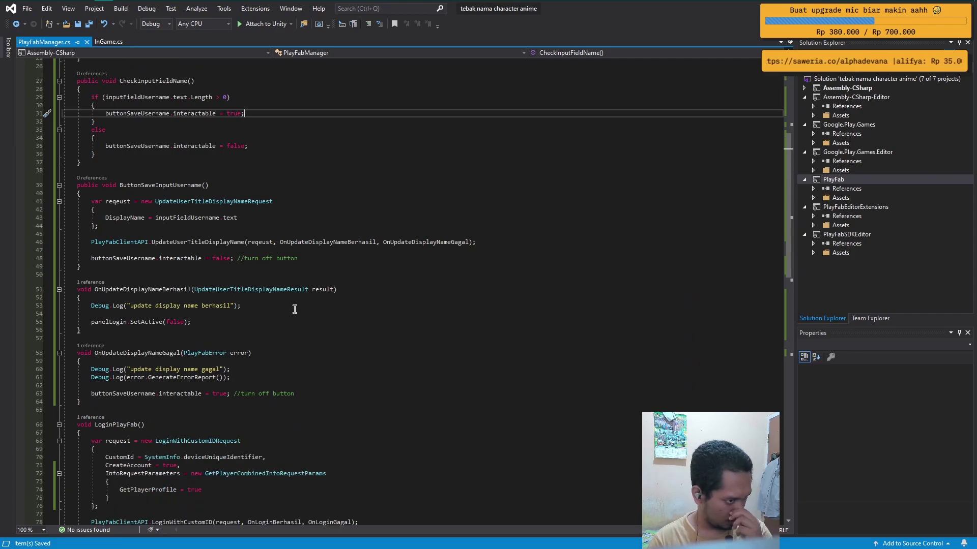
pyautogui.scroll(-5, 295, 309)
pyautogui.scroll(2, 274, 346)
pyautogui.scroll(2, 254, 331)
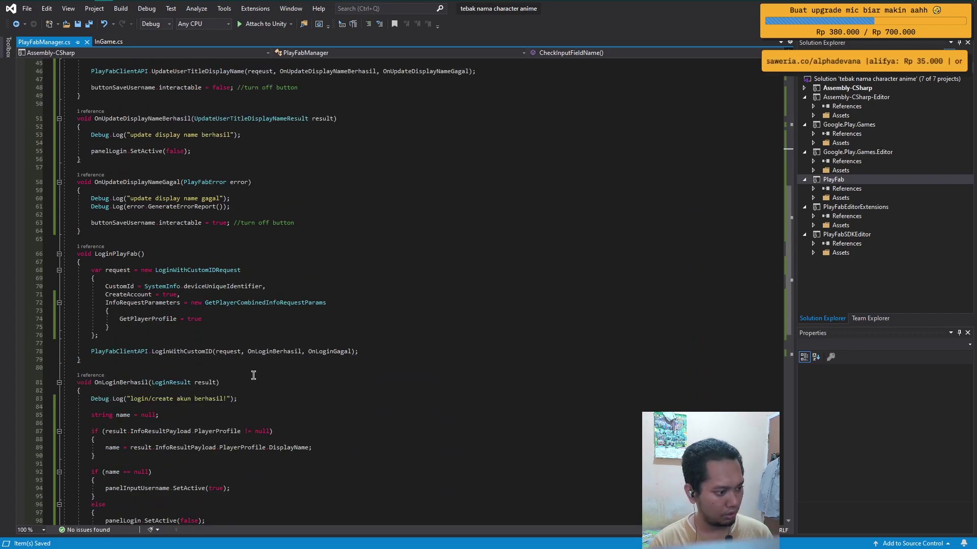
pyautogui.scroll(2, 239, 323)
pyautogui.scroll(1, 227, 317)
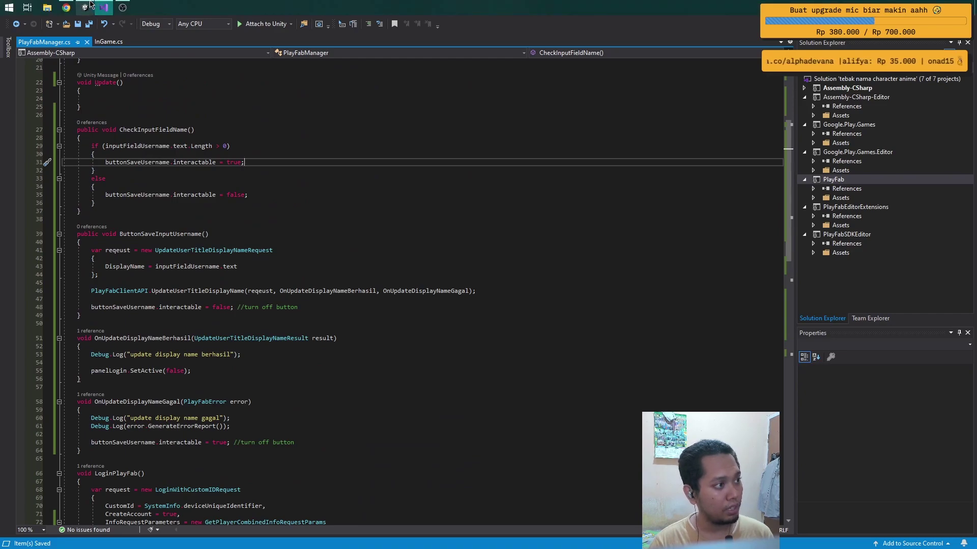
# Step: Assign panel login, panel input username, InputField (Legacy) and Button (Legacy) to playfab's Play Fab Manager slots
pyautogui.click(87, 4)
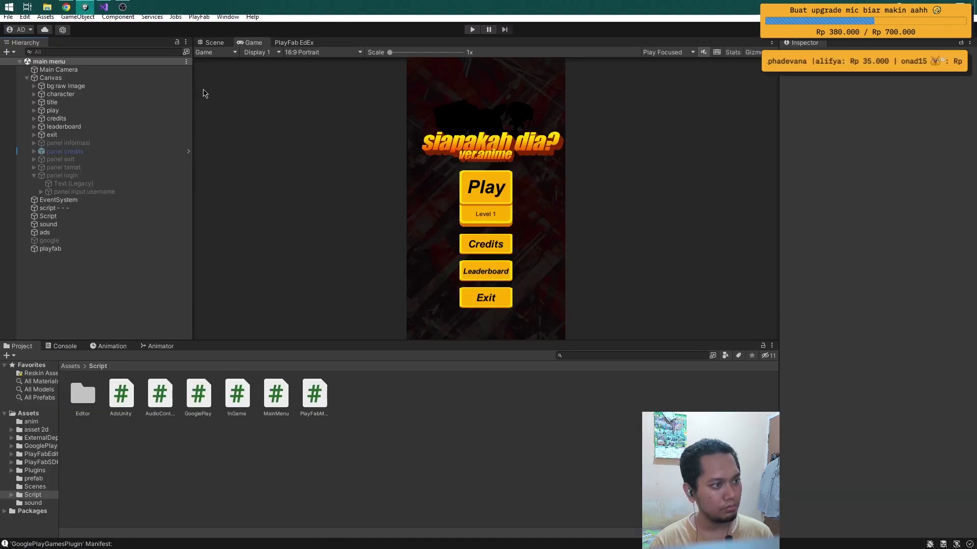
pyautogui.click(60, 249)
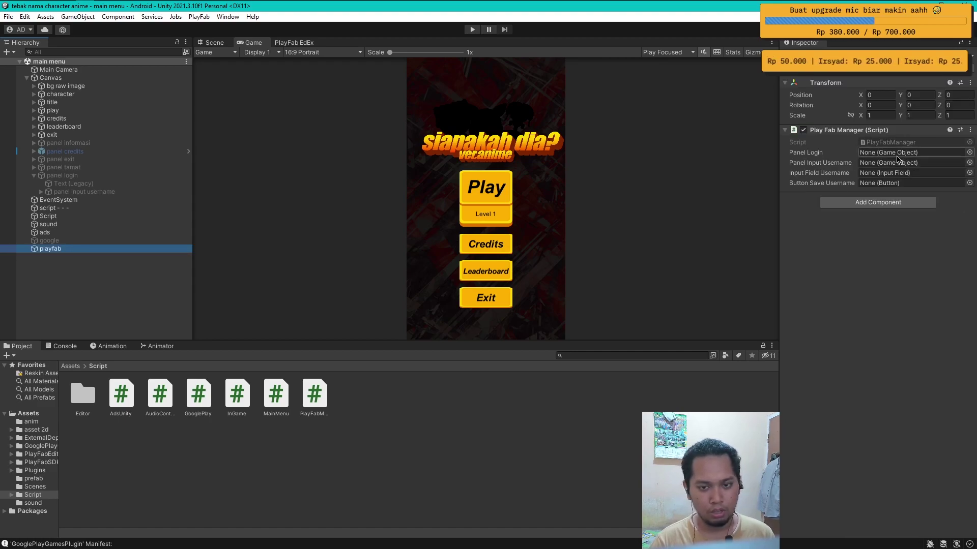
pyautogui.moveTo(62, 175)
pyautogui.mouseDown()
pyautogui.moveTo(795, 201)
pyautogui.moveTo(873, 153)
pyautogui.mouseUp()
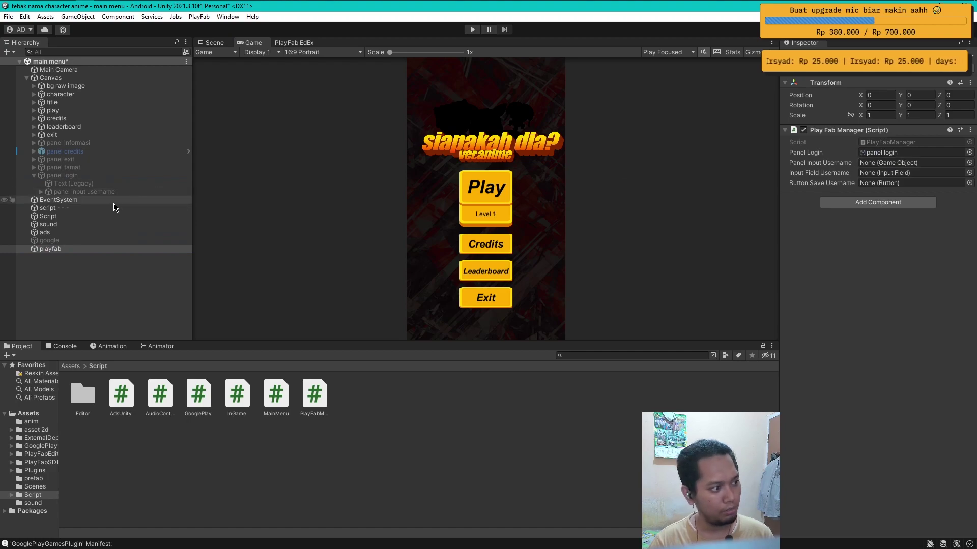
pyautogui.moveTo(87, 192); pyautogui.dragTo(889, 164)
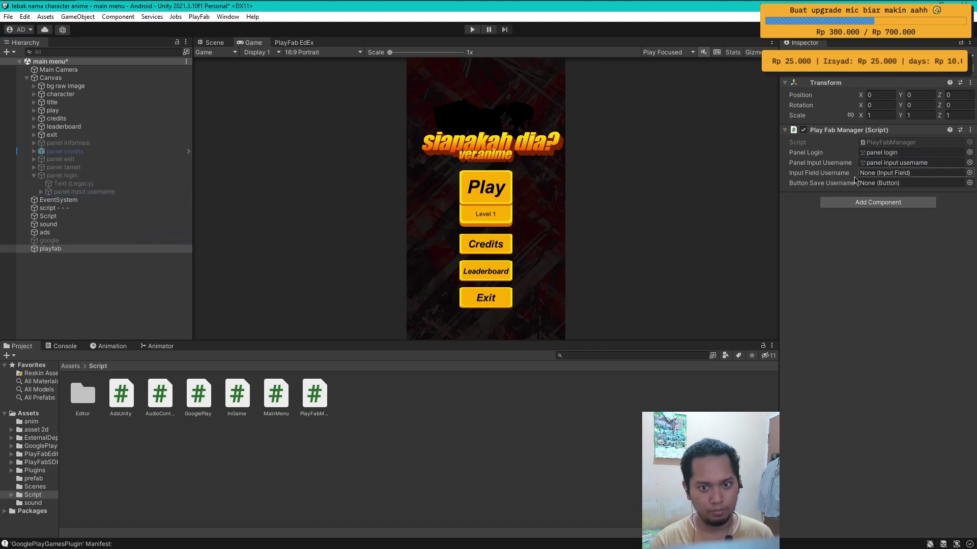
pyautogui.click(41, 192)
pyautogui.moveTo(87, 208)
pyautogui.mouseDown()
pyautogui.moveTo(138, 218)
pyautogui.moveTo(887, 173)
pyautogui.mouseUp()
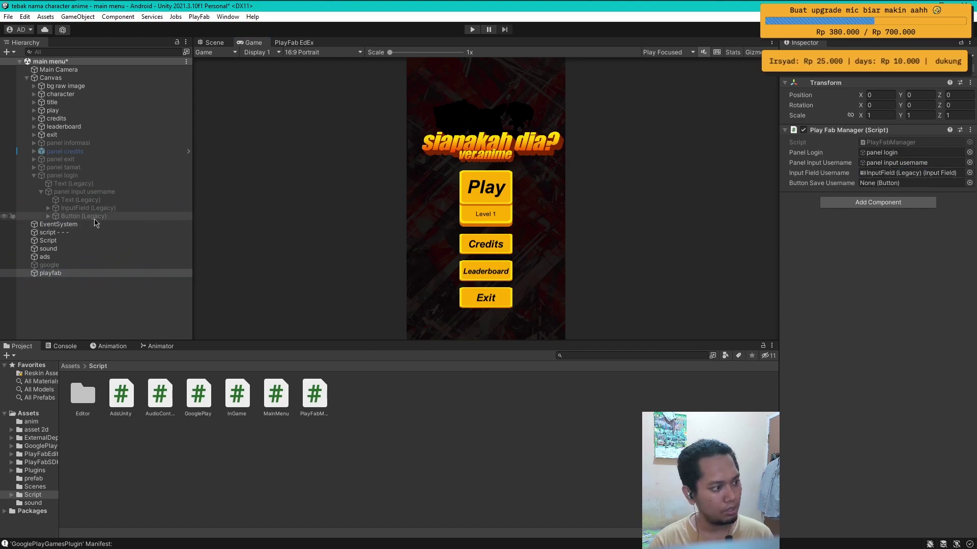
pyautogui.moveTo(95, 221); pyautogui.dragTo(890, 183)
pyautogui.click(87, 308)
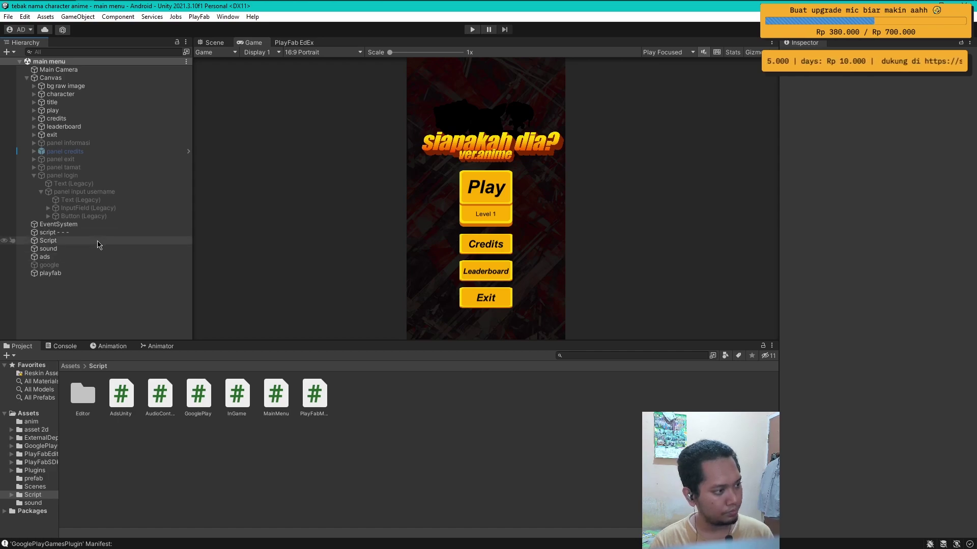
# Step: Add a Button (Legacy) On Click entry calling PlayFabManager.ButtonSaveInputUsername on playfab
pyautogui.click(81, 216)
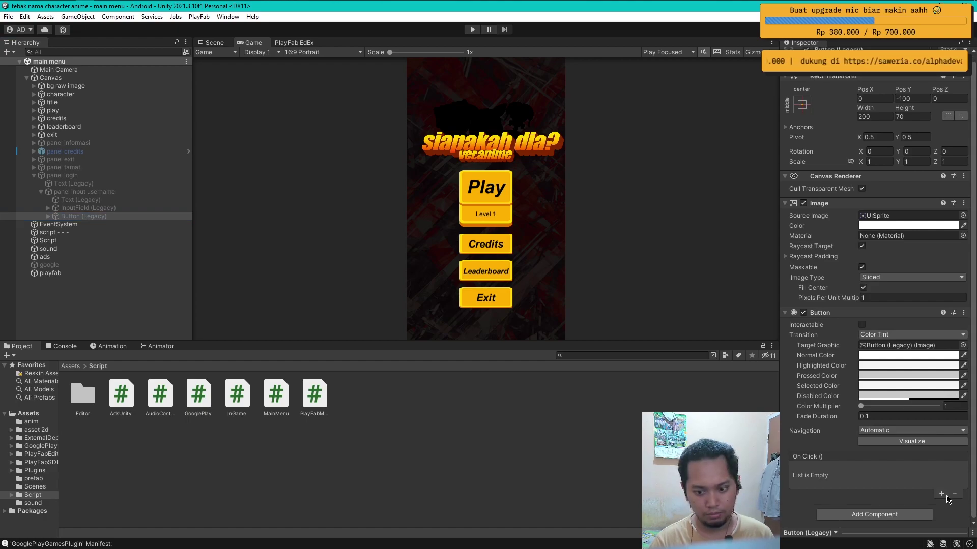
pyautogui.click(942, 494)
pyautogui.moveTo(51, 273); pyautogui.dragTo(821, 480)
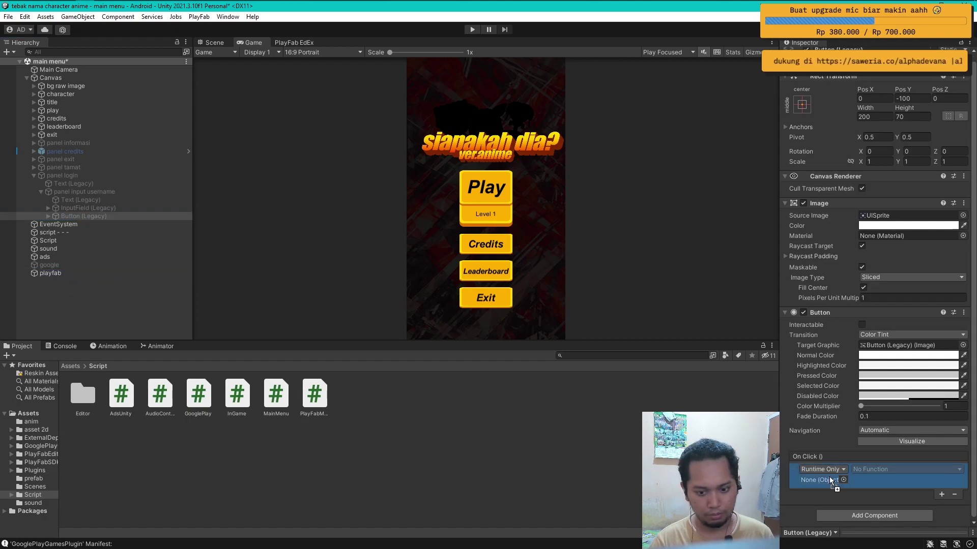
pyautogui.click(905, 469)
pyautogui.moveTo(886, 519)
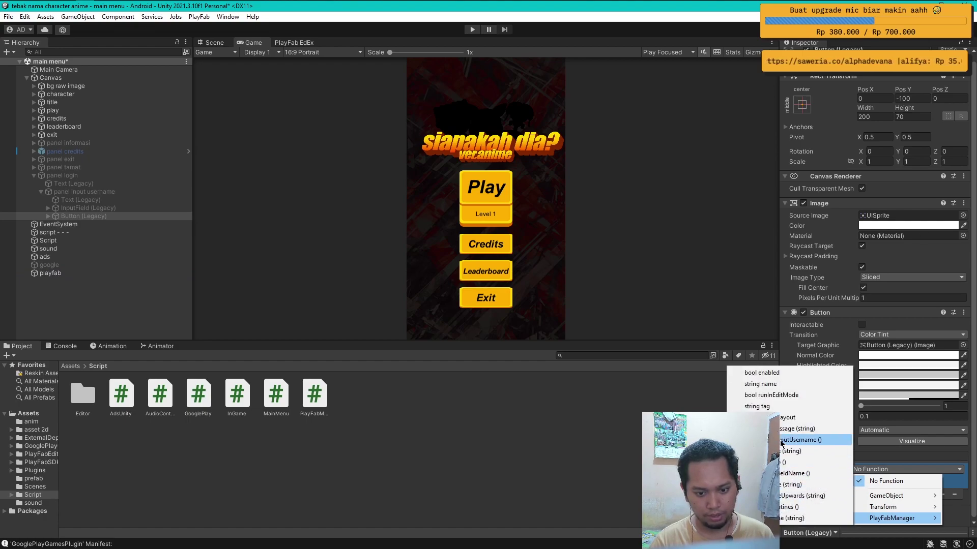
pyautogui.click(814, 440)
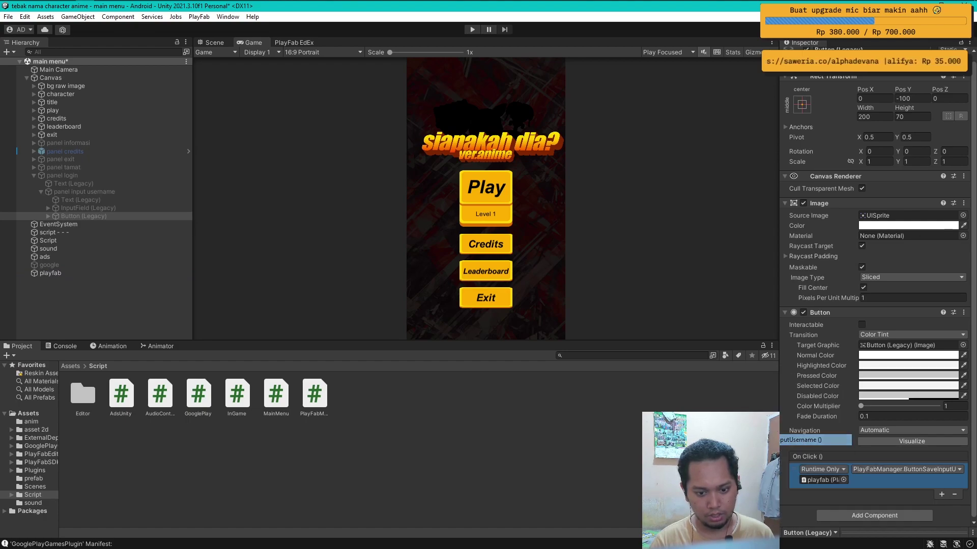
# Step: Point the InputField's On Value Changed event and the save button's click to playfab's CheckInputFieldName()
pyautogui.click(68, 208)
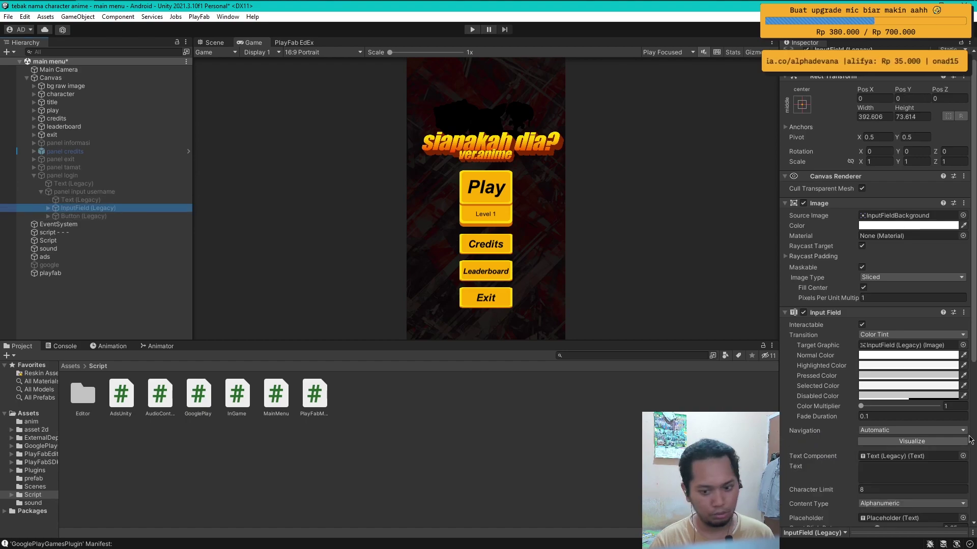
pyautogui.moveTo(975, 349); pyautogui.dragTo(975, 511)
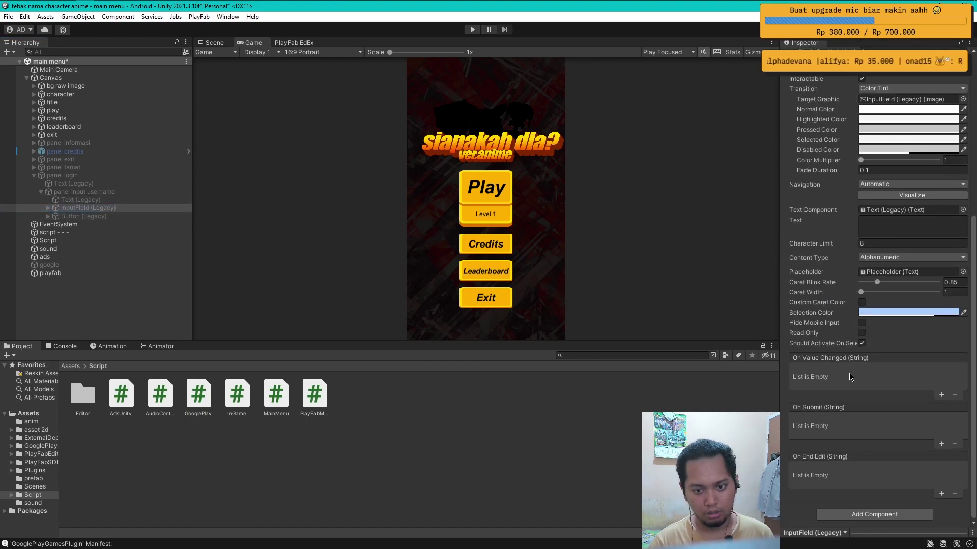
pyautogui.click(941, 395)
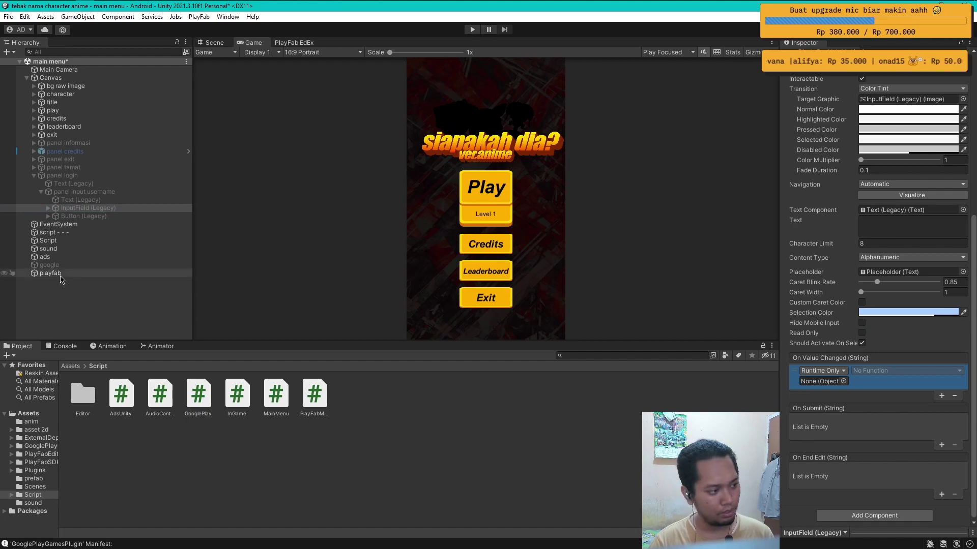
pyautogui.moveTo(51, 273); pyautogui.dragTo(818, 386)
pyautogui.click(869, 371)
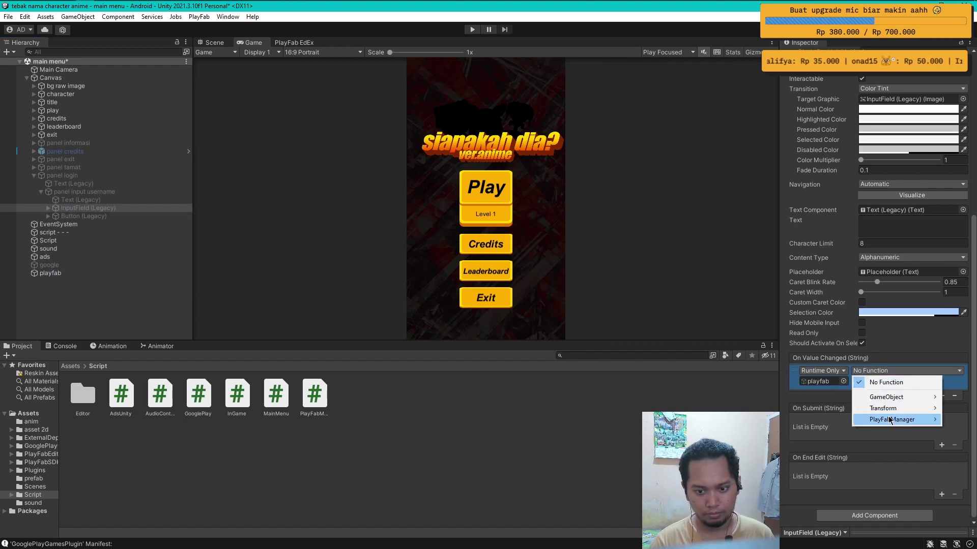
pyautogui.moveTo(890, 421)
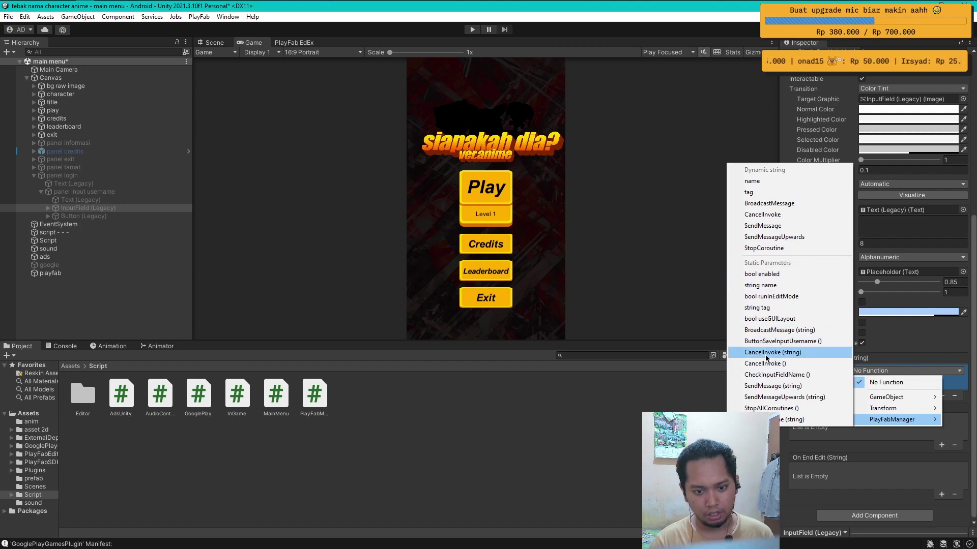
pyautogui.click(786, 377)
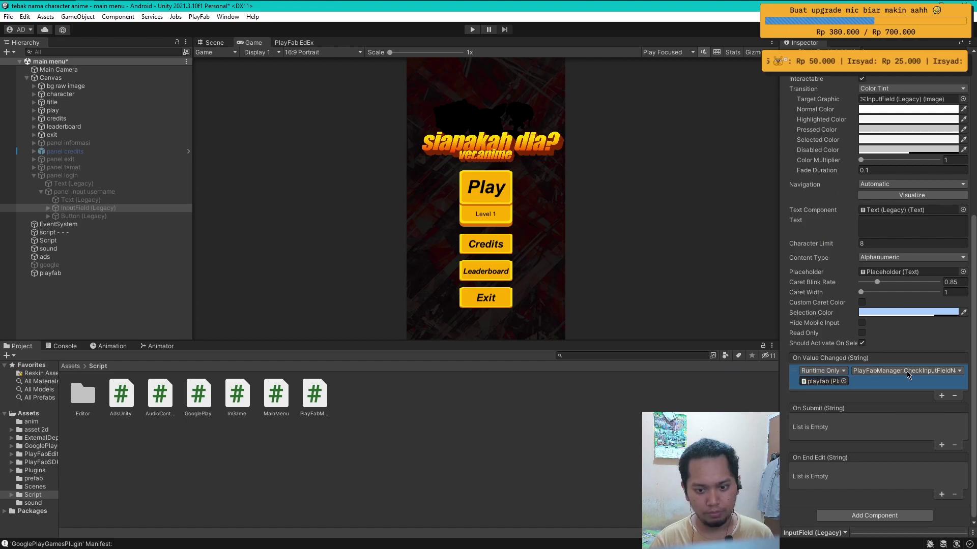
pyautogui.click(134, 285)
# Step: Collapse the username and login panels in the Hierarchy, then switch to Chrome
pyautogui.click(41, 192)
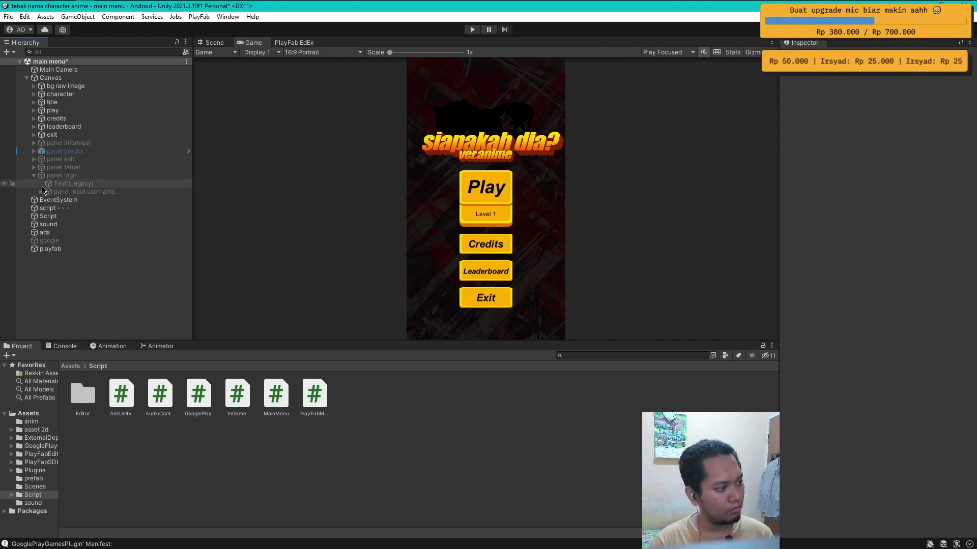
pyautogui.click(33, 176)
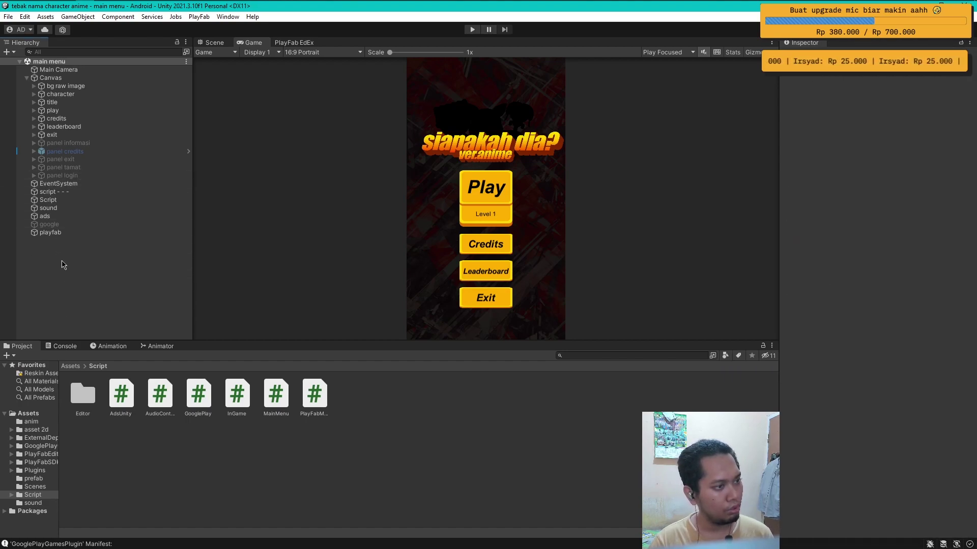
pyautogui.hotkey('alt', 'Tab')
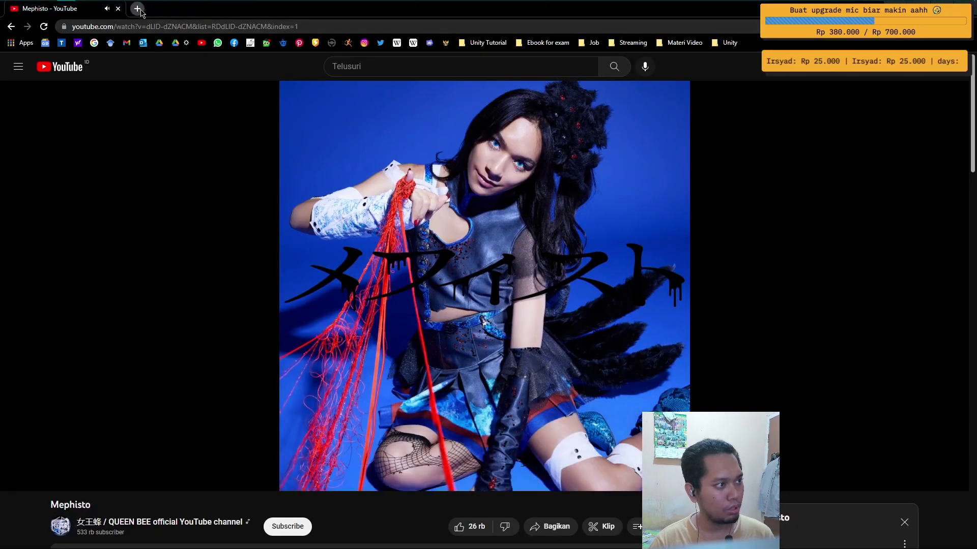
# Step: Open the HighscorePlayer leaderboard page in a new tab via the 'play' suggestion
pyautogui.click(137, 9)
pyautogui.write('playfa')
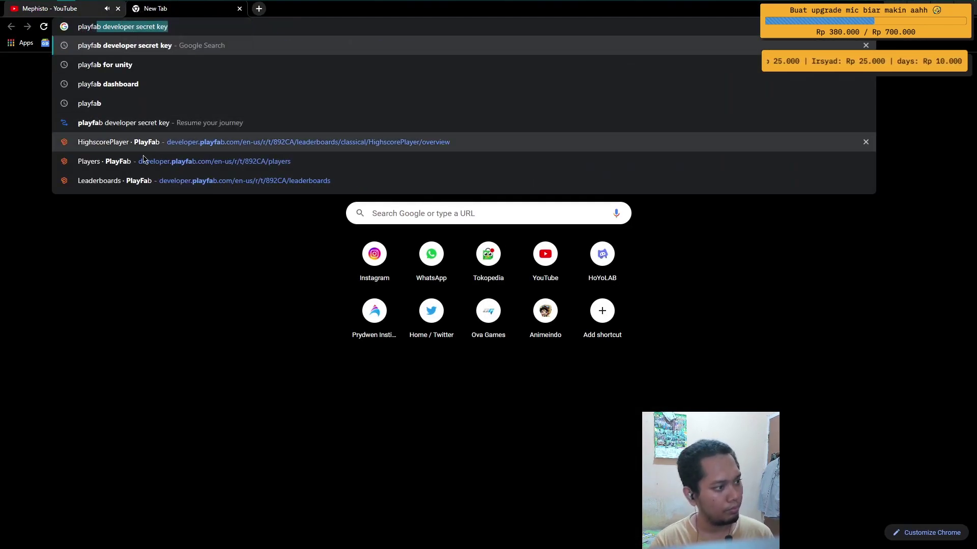
pyautogui.click(142, 144)
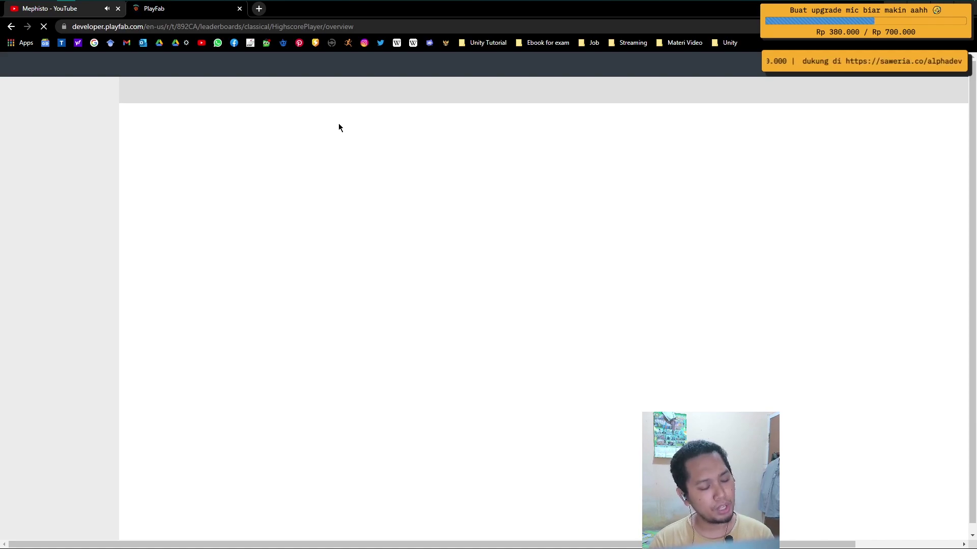
# Step: Return to the Unity project after a brief look at the loading PlayFab page
pyautogui.moveTo(87, 4)
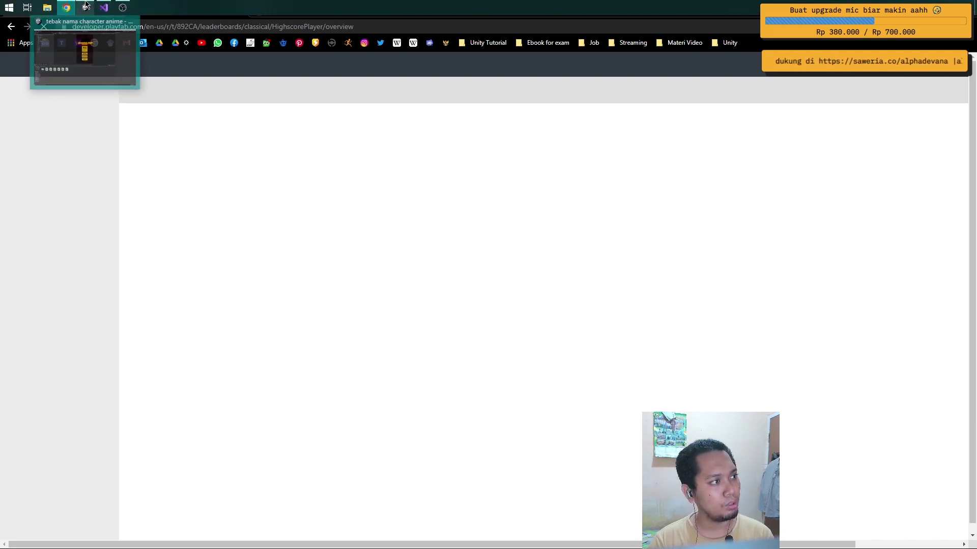
pyautogui.click(112, 54)
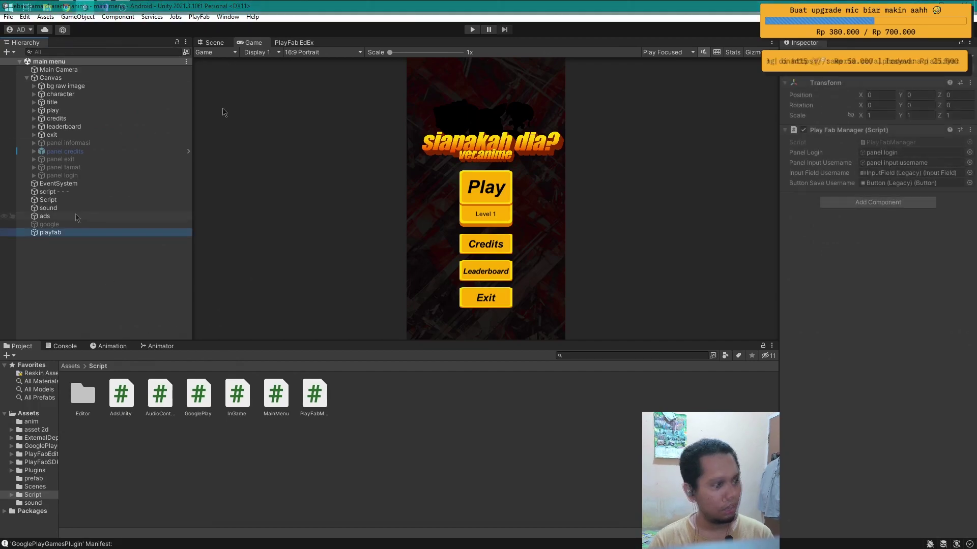
pyautogui.click(67, 8)
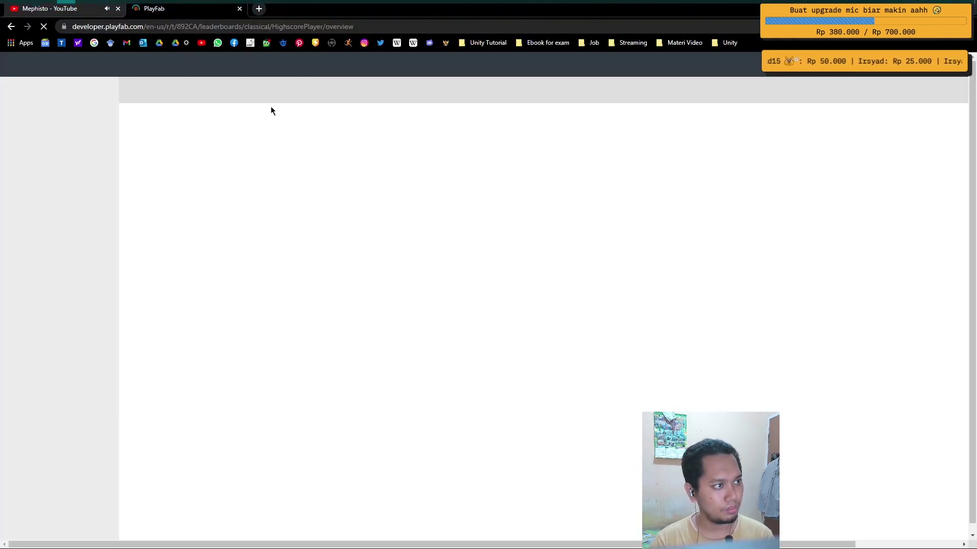
pyautogui.click(85, 8)
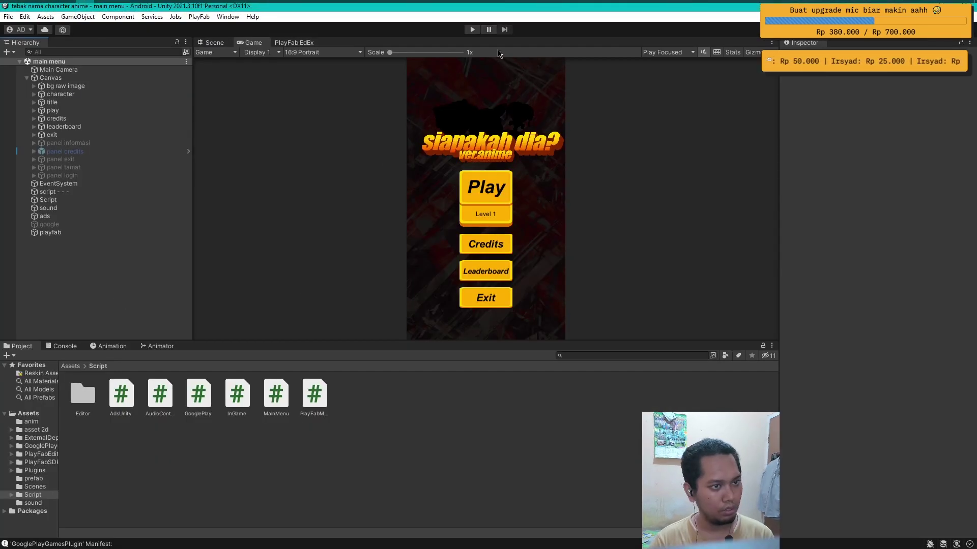
# Step: Enter play mode, then switch to the PlayFab leaderboard tab in Chrome
pyautogui.click(472, 29)
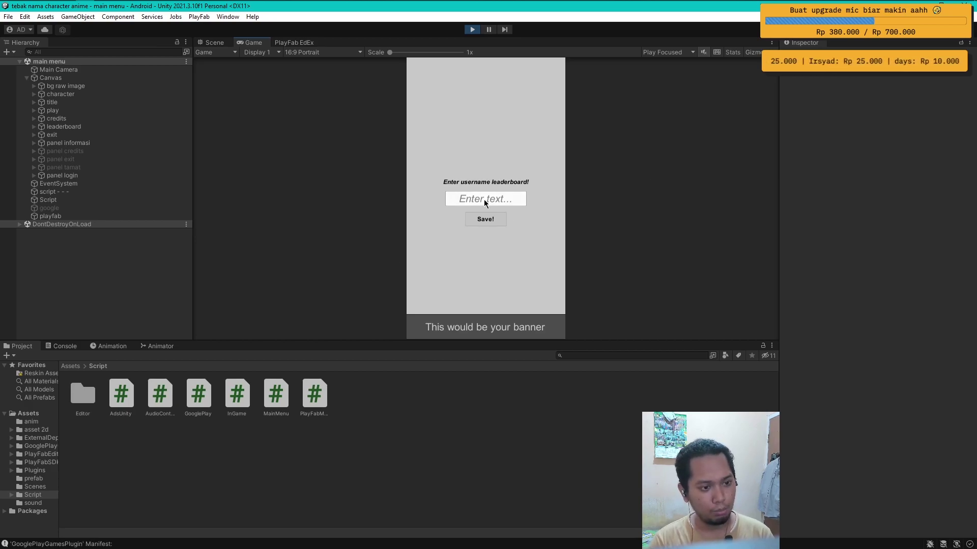
pyautogui.hotkey('alt', 'Tab')
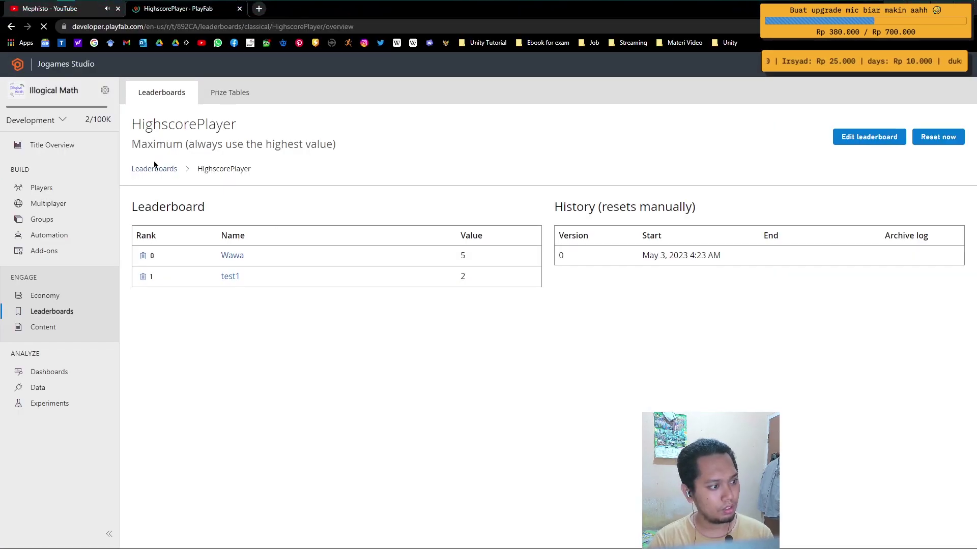
# Step: Search the title's Players in PlayFab, then focus the running game's username field in Unity
pyautogui.click(40, 188)
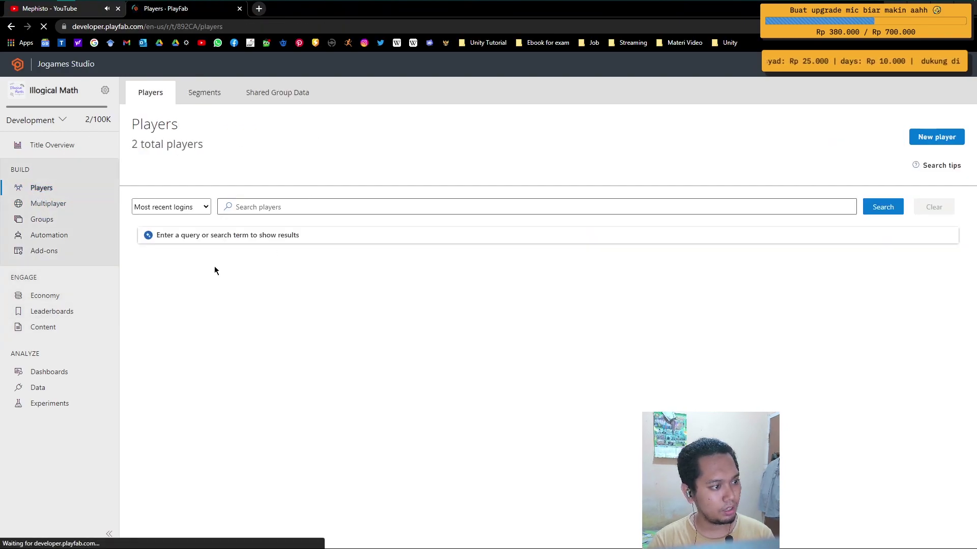
pyautogui.click(893, 208)
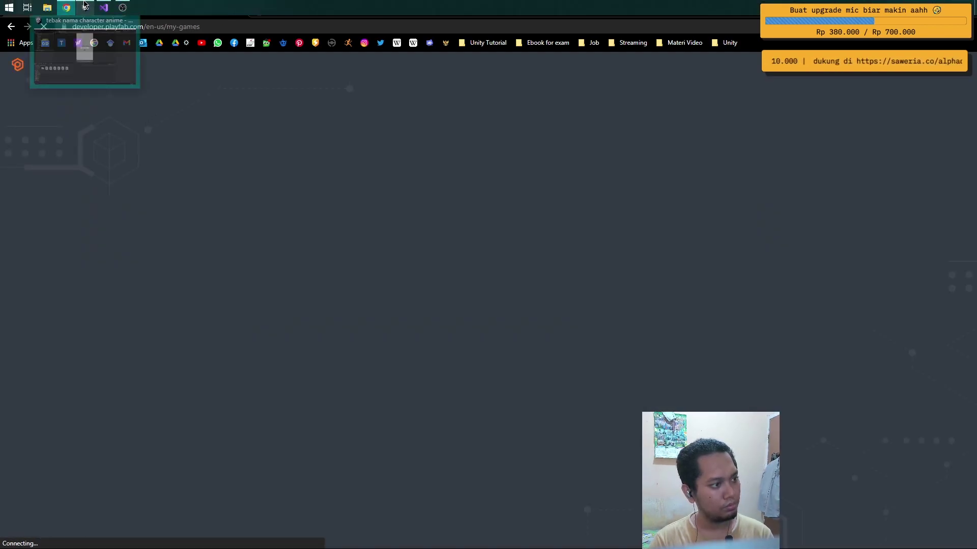
pyautogui.click(84, 4)
pyautogui.click(493, 201)
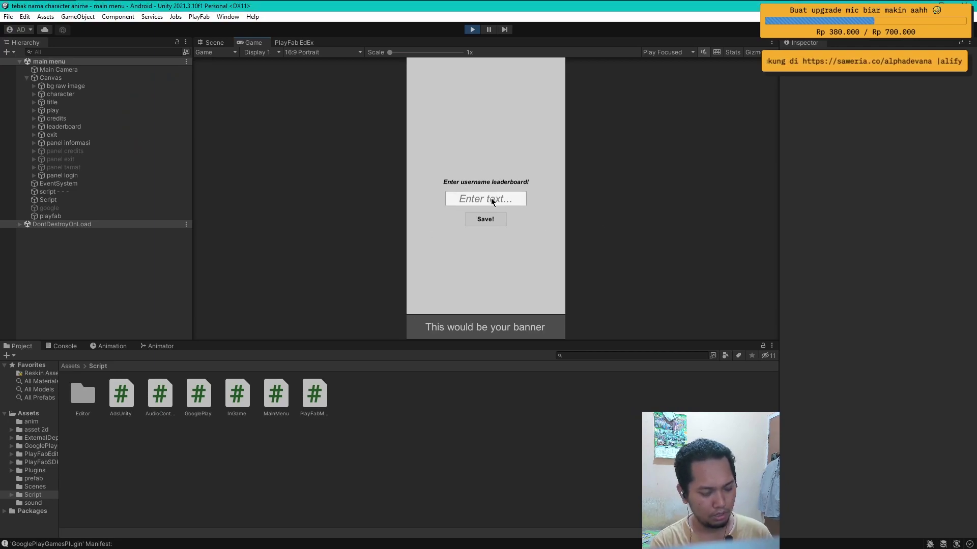
# Step: Save 'test' as the username, check the Console log, and dismiss both info panels
pyautogui.write('test')
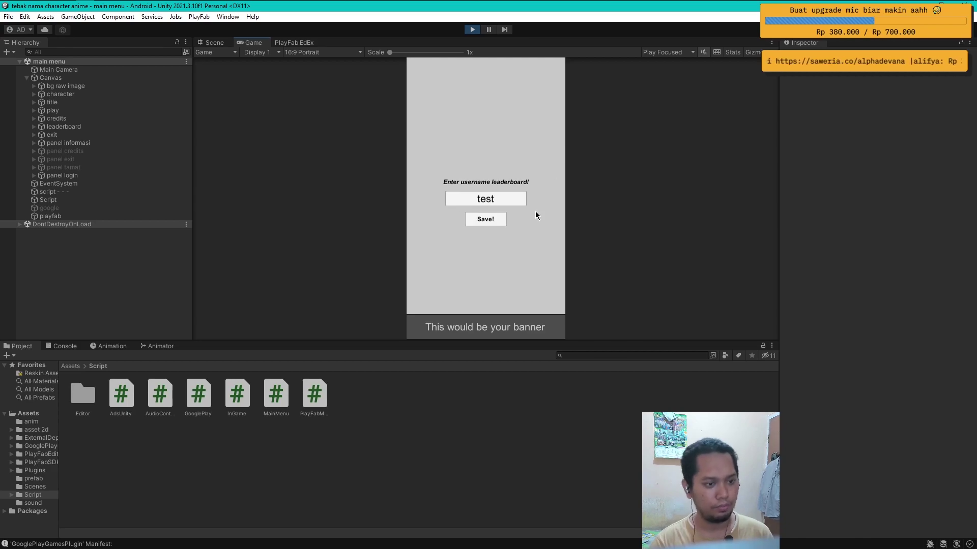
pyautogui.click(497, 224)
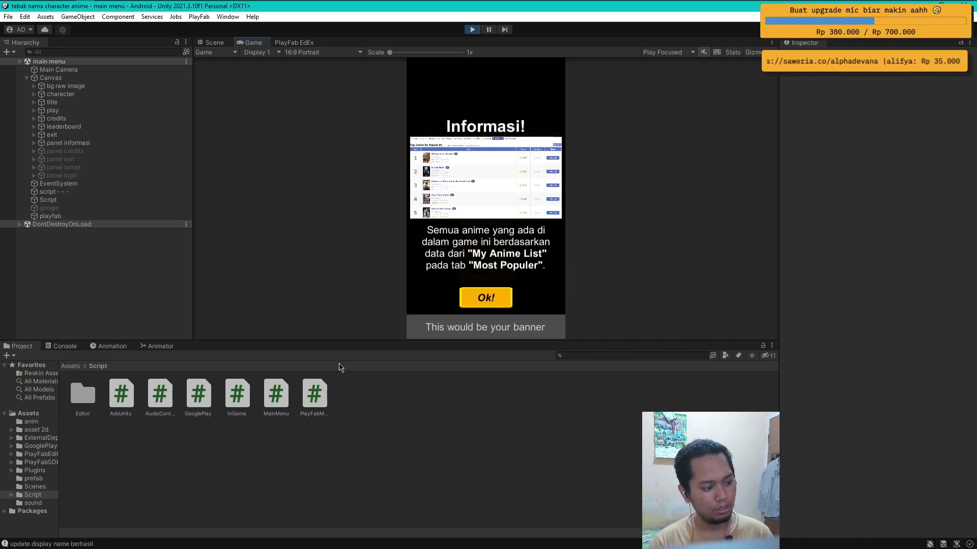
pyautogui.click(72, 348)
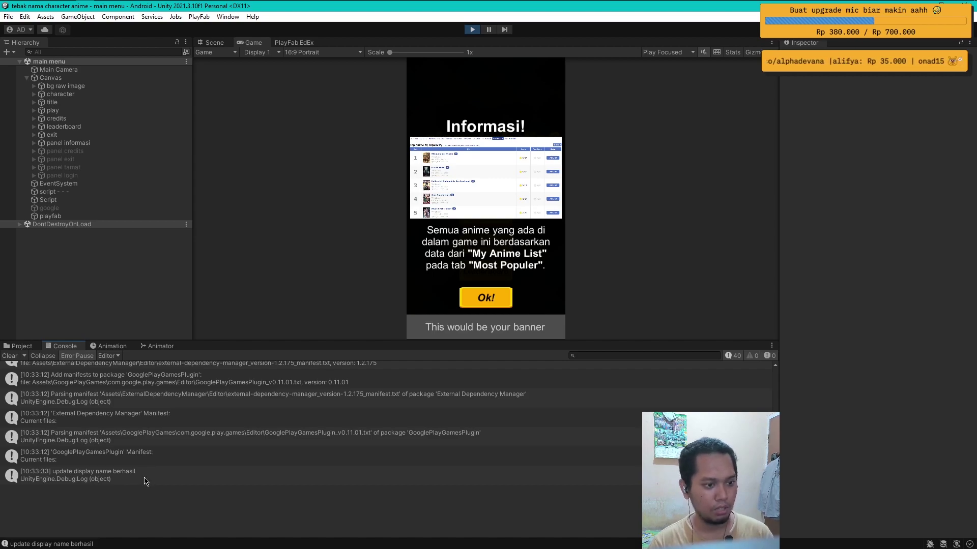
pyautogui.click(488, 300)
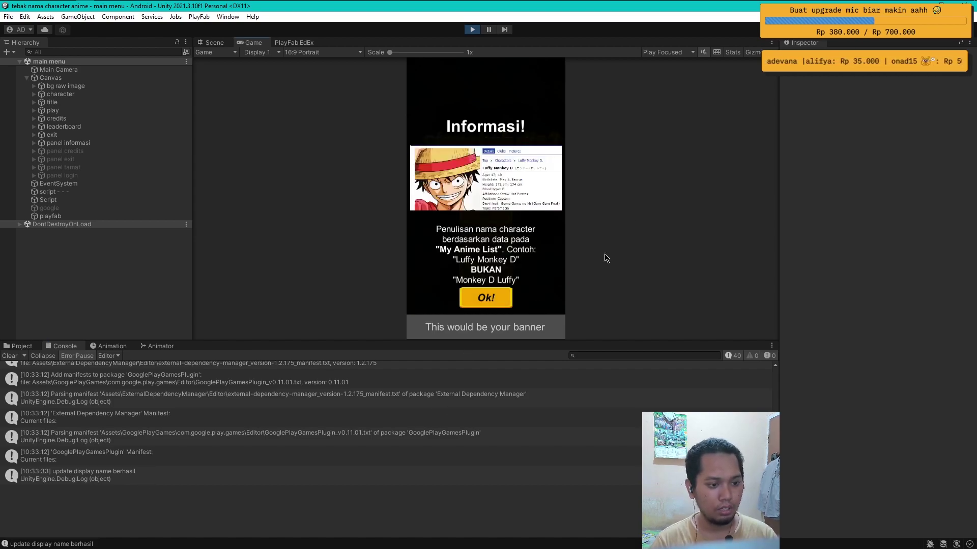
pyautogui.click(506, 297)
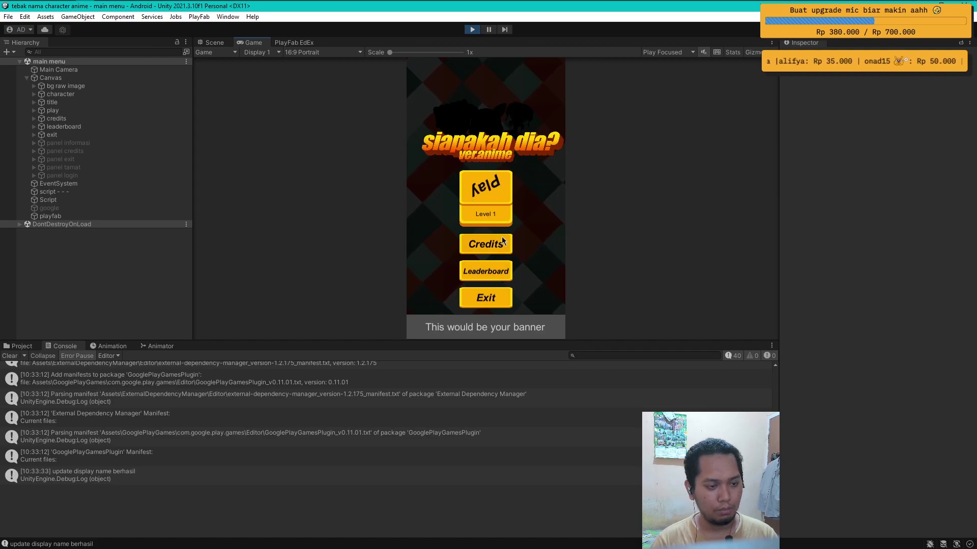
pyautogui.moveTo(178, 2)
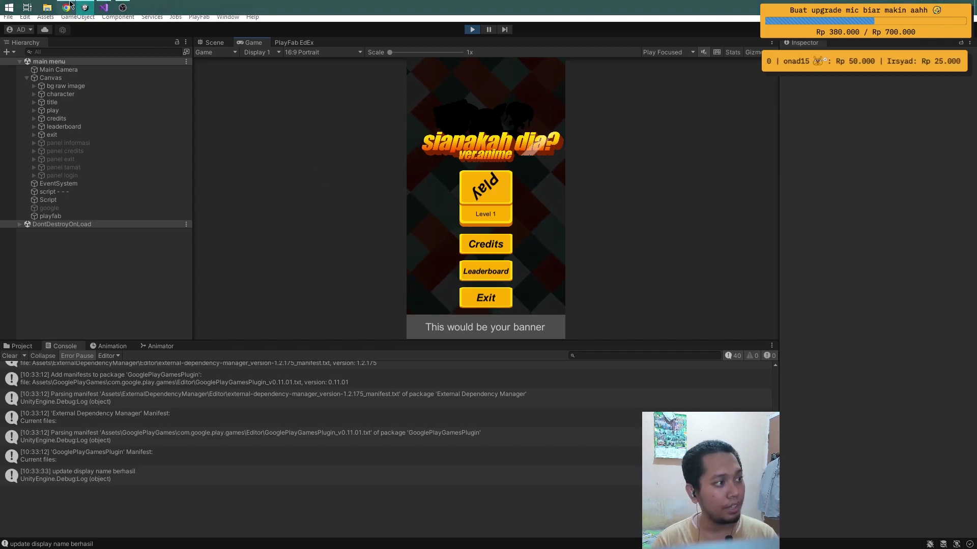
# Step: Open the siapakah dia player's overview to confirm display name test, then return to Unity
pyautogui.click(67, 6)
pyautogui.click(298, 214)
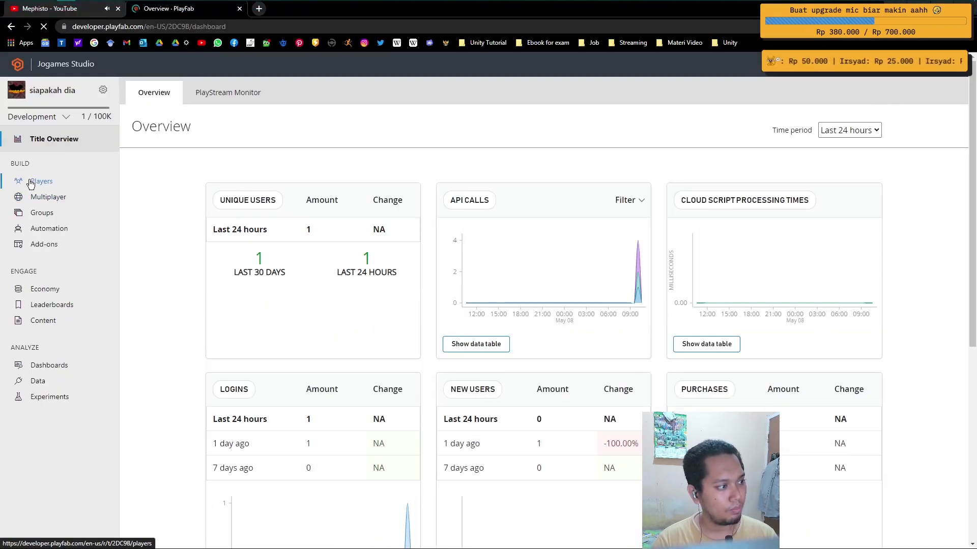
pyautogui.click(31, 183)
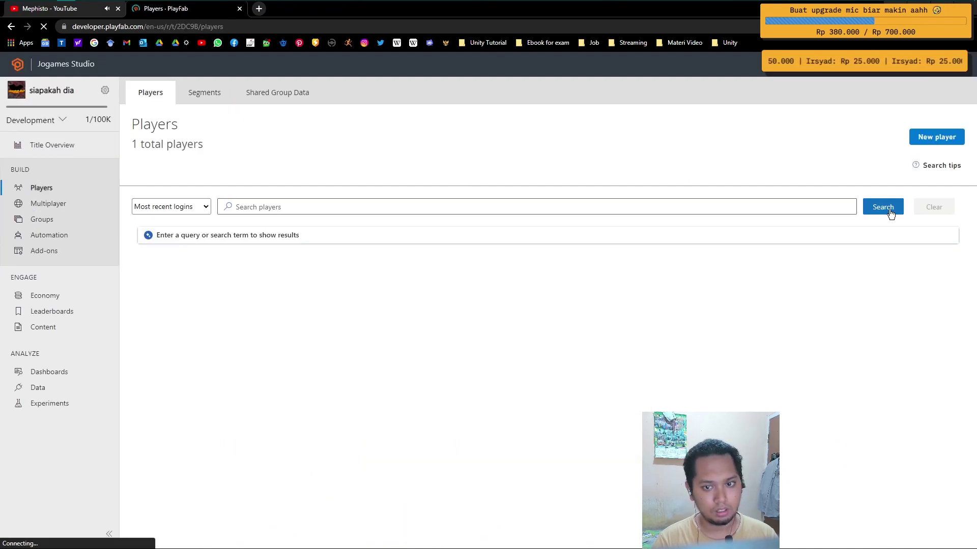
pyautogui.click(891, 212)
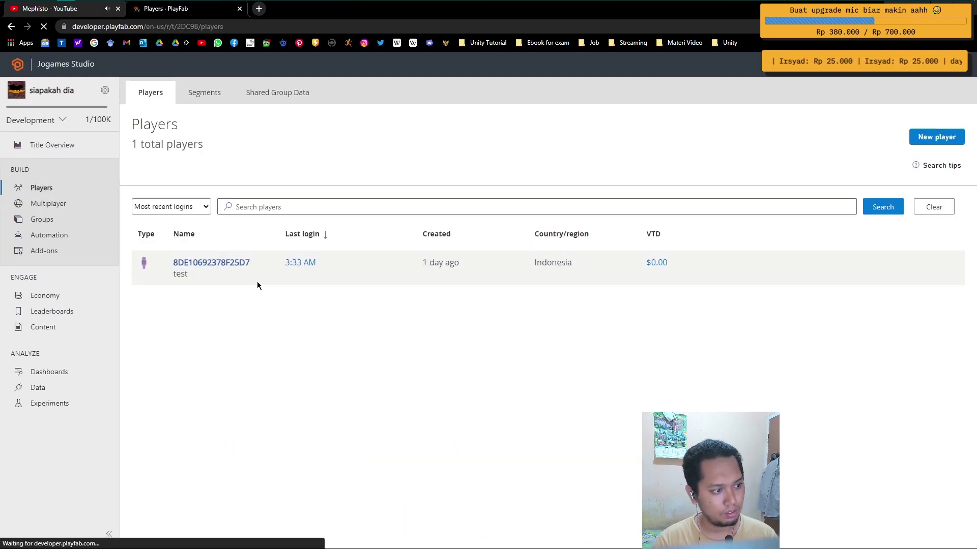
pyautogui.click(233, 265)
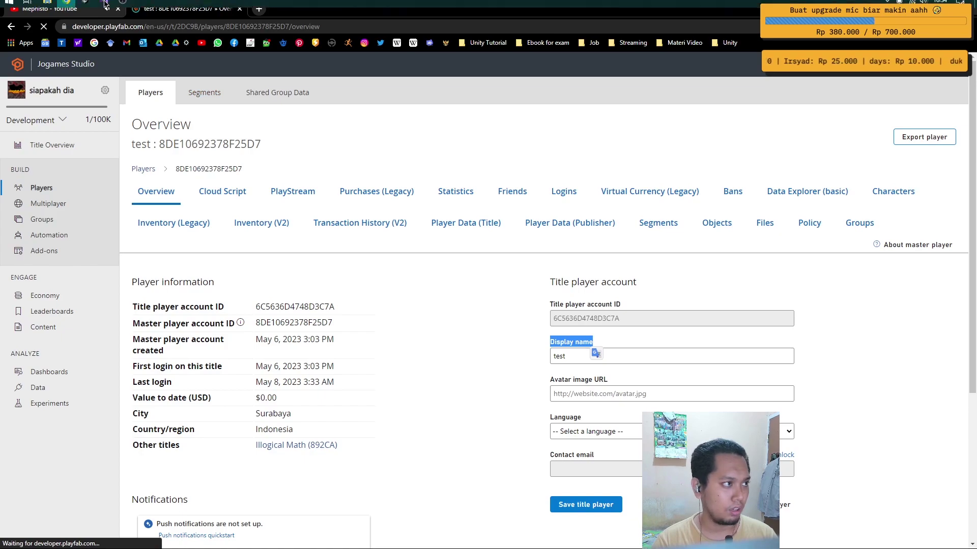
pyautogui.click(85, 7)
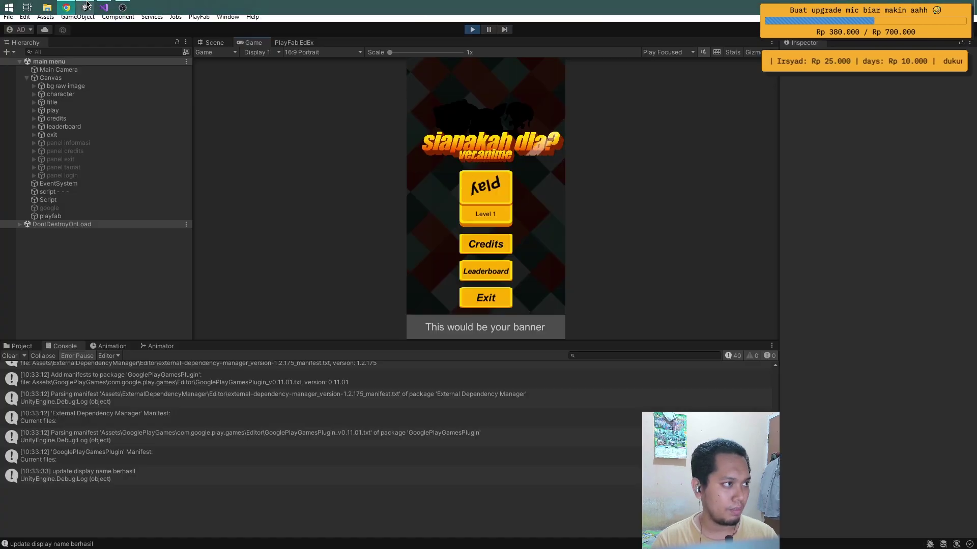
# Step: Exit play mode and immediately re-enter it
pyautogui.click(472, 30)
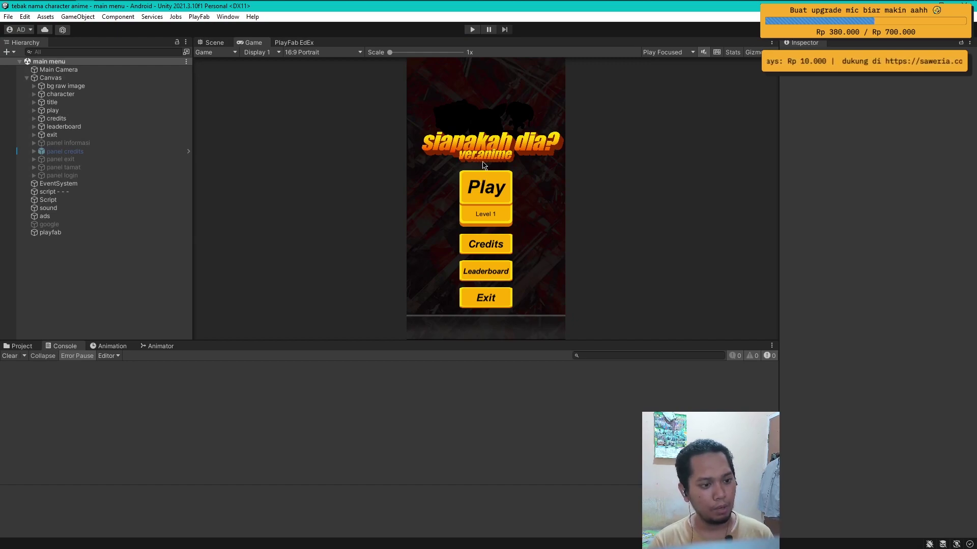
pyautogui.click(473, 29)
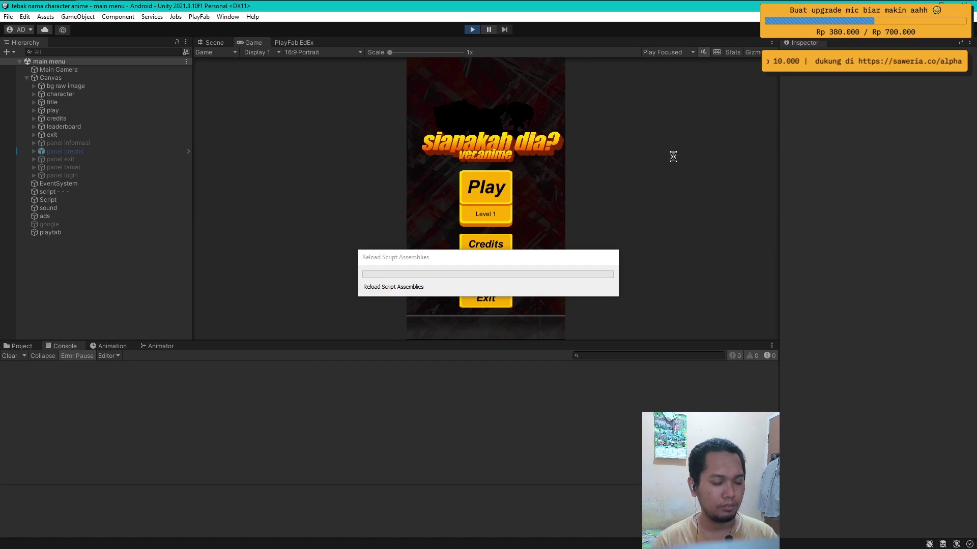